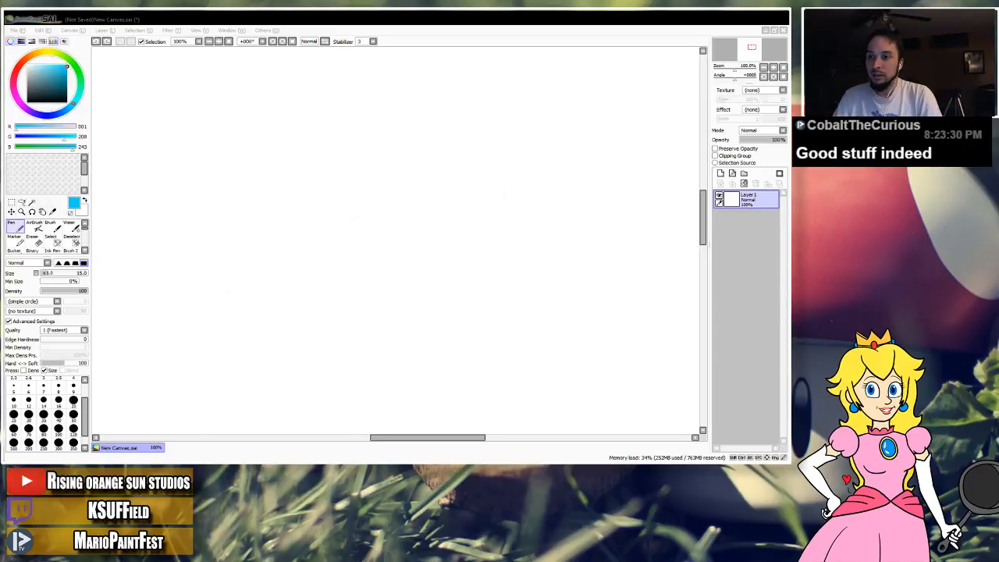
{"action": "key", "text": "alt+Tab"}
{"action": "mouse_move", "coordinate": [462, 220]}
{"action": "left_mouse_down"}
{"action": "mouse_move", "coordinate": [419, 310]}
{"action": "mouse_move", "coordinate": [427, 190]}
{"action": "mouse_move", "coordinate": [515, 136]}
{"action": "left_mouse_up"}
{"action": "key", "text": "ctrl+z"}
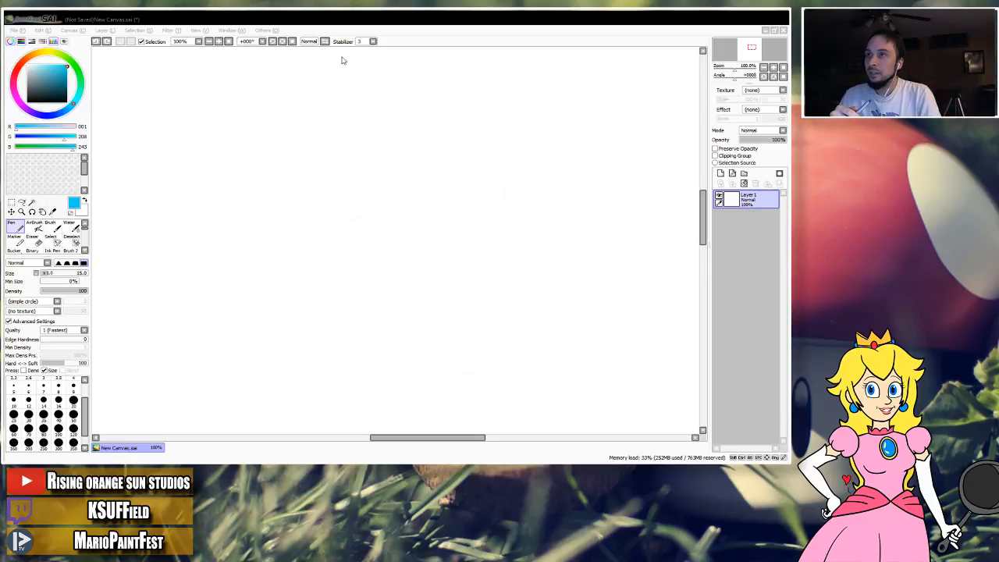
{"action": "left_click", "coordinate": [669, 55]}
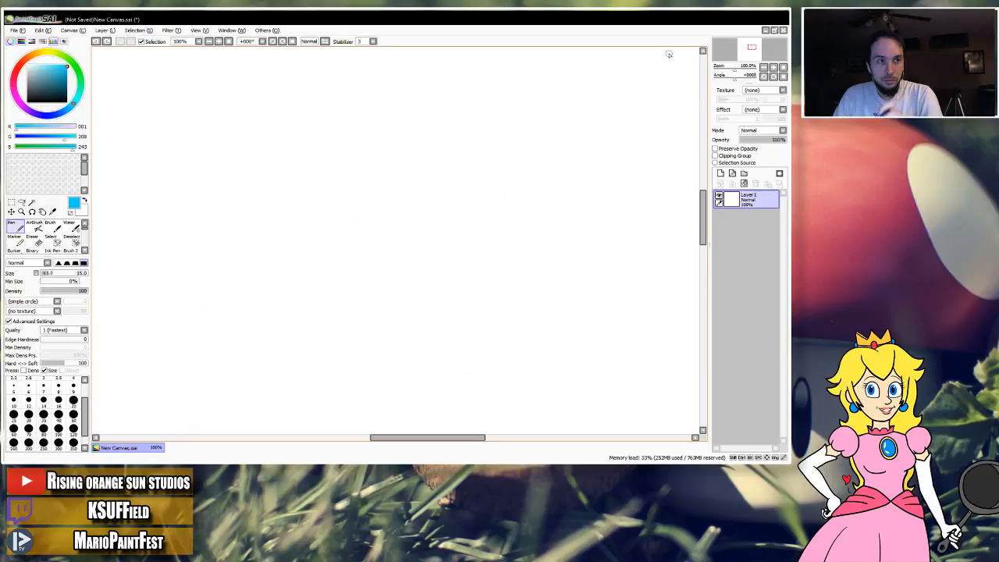
Sketch a smiling head with spiky hair, a hairline, two line eyes and a curved mouth using the blue Pen.
{"action": "mouse_move", "coordinate": [252, 232]}
{"action": "left_mouse_down"}
{"action": "mouse_move", "coordinate": [290, 122]}
{"action": "mouse_move", "coordinate": [342, 148]}
{"action": "mouse_move", "coordinate": [401, 112]}
{"action": "mouse_move", "coordinate": [407, 165]}
{"action": "mouse_move", "coordinate": [491, 108]}
{"action": "mouse_move", "coordinate": [489, 273]}
{"action": "mouse_move", "coordinate": [452, 345]}
{"action": "mouse_move", "coordinate": [328, 360]}
{"action": "mouse_move", "coordinate": [258, 265]}
{"action": "mouse_move", "coordinate": [279, 211]}
{"action": "mouse_move", "coordinate": [333, 234]}
{"action": "mouse_move", "coordinate": [400, 201]}
{"action": "mouse_move", "coordinate": [478, 240]}
{"action": "left_mouse_up"}
{"action": "left_click_drag", "start_coordinate": [303, 237], "coordinate": [300, 267]}
{"action": "left_click_drag", "start_coordinate": [401, 228], "coordinate": [397, 260]}
{"action": "left_click_drag", "start_coordinate": [289, 277], "coordinate": [394, 291]}
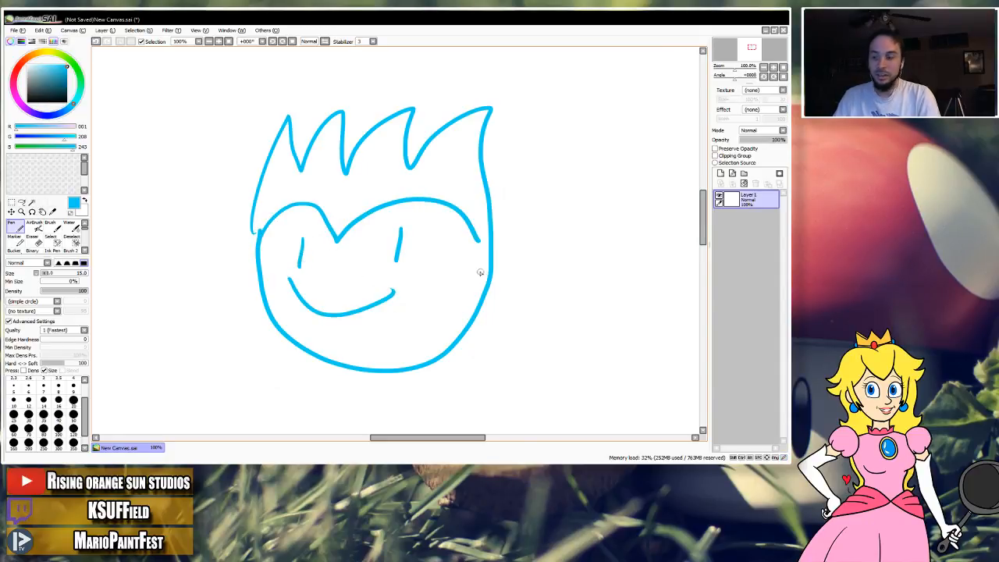
Sketch a second head beside the smiling one, with shaggy hair, an ear, a rounded jaw, angry eyes and a frown.
{"action": "left_click_drag", "start_coordinate": [526, 219], "coordinate": [397, 220]}
{"action": "mouse_move", "coordinate": [557, 163]}
{"action": "left_mouse_down"}
{"action": "mouse_move", "coordinate": [414, 162]}
{"action": "mouse_move", "coordinate": [492, 121]}
{"action": "mouse_move", "coordinate": [568, 119]}
{"action": "mouse_move", "coordinate": [659, 160]}
{"action": "mouse_move", "coordinate": [676, 240]}
{"action": "left_mouse_up"}
{"action": "mouse_move", "coordinate": [432, 196]}
{"action": "left_mouse_down"}
{"action": "mouse_move", "coordinate": [457, 212]}
{"action": "mouse_move", "coordinate": [520, 218]}
{"action": "mouse_move", "coordinate": [562, 209]}
{"action": "mouse_move", "coordinate": [660, 270]}
{"action": "mouse_move", "coordinate": [641, 277]}
{"action": "left_mouse_up"}
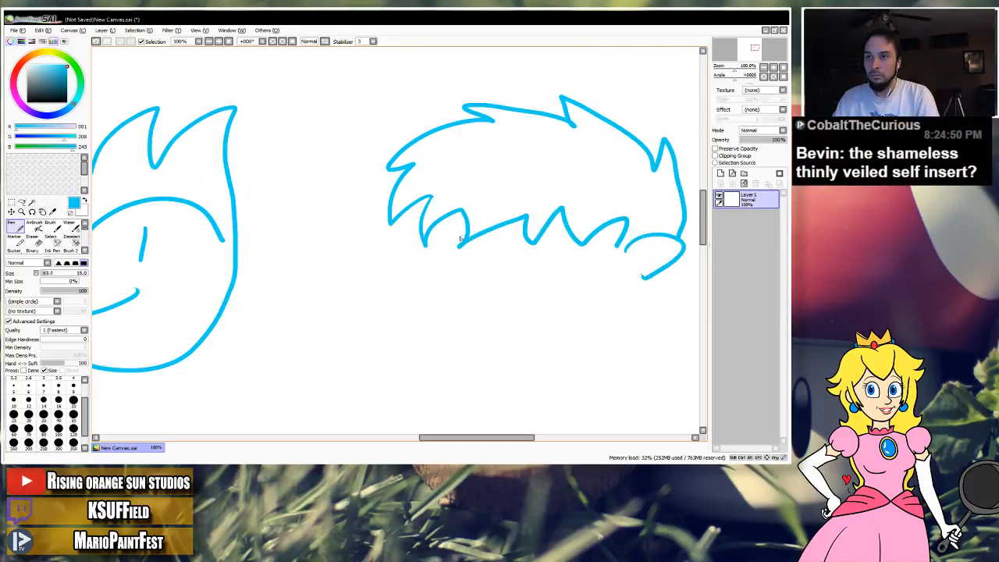
{"action": "mouse_move", "coordinate": [439, 228]}
{"action": "left_mouse_down"}
{"action": "mouse_move", "coordinate": [427, 273]}
{"action": "mouse_move", "coordinate": [502, 335]}
{"action": "mouse_move", "coordinate": [611, 286]}
{"action": "left_mouse_up"}
{"action": "left_click_drag", "start_coordinate": [473, 239], "coordinate": [490, 253]}
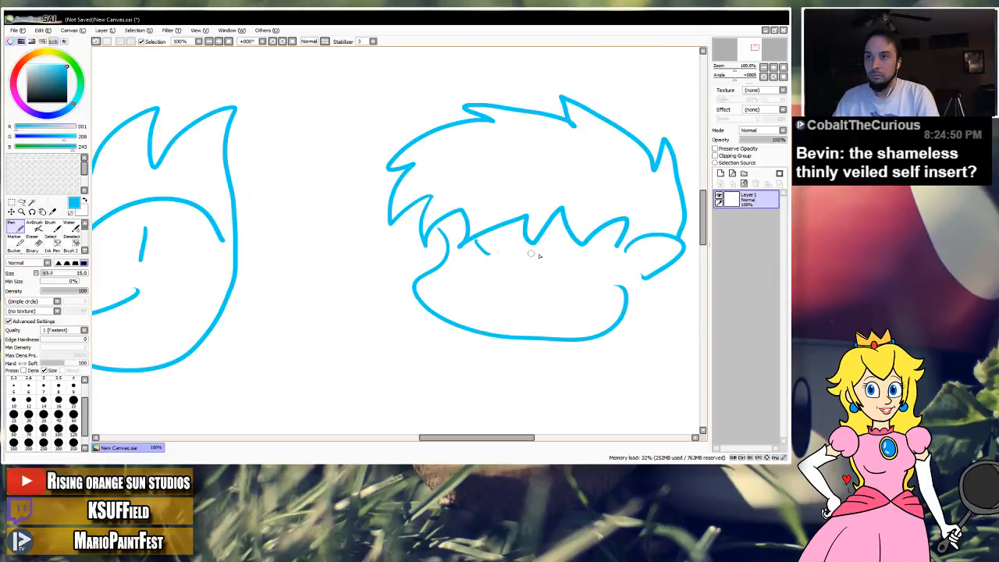
{"action": "mouse_move", "coordinate": [587, 244]}
{"action": "left_mouse_down"}
{"action": "mouse_move", "coordinate": [544, 262]}
{"action": "mouse_move", "coordinate": [557, 273]}
{"action": "left_mouse_up"}
{"action": "mouse_move", "coordinate": [471, 297]}
{"action": "left_mouse_down"}
{"action": "mouse_move", "coordinate": [535, 301]}
{"action": "mouse_move", "coordinate": [538, 310]}
{"action": "left_mouse_up"}
Examine the two sketched faces side by side at 75% zoom, including the empty canvas below them.
{"action": "left_click_drag", "start_coordinate": [428, 276], "coordinate": [536, 273]}
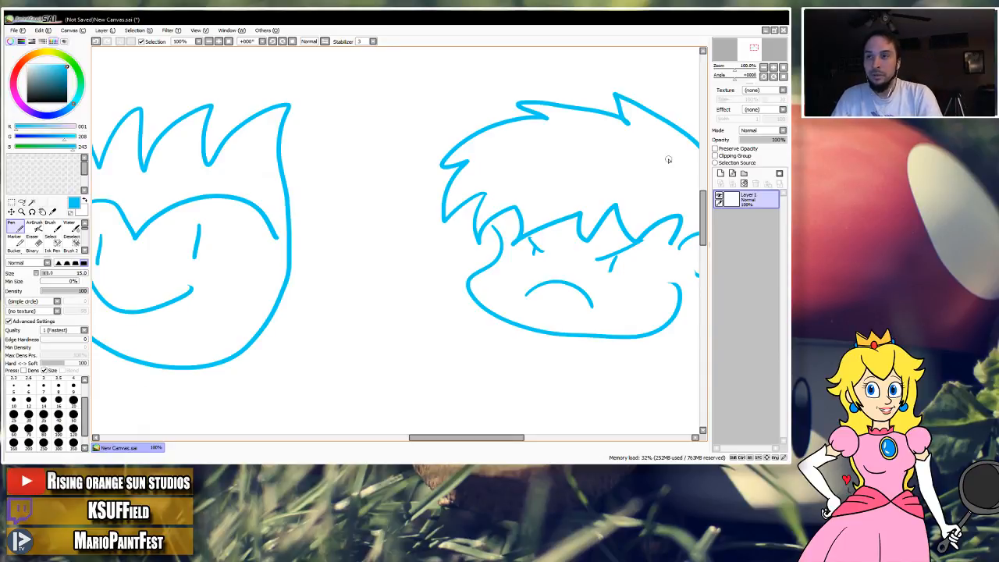
{"action": "left_click_drag", "start_coordinate": [336, 234], "coordinate": [373, 268]}
{"action": "left_click_drag", "start_coordinate": [426, 286], "coordinate": [428, 260]}
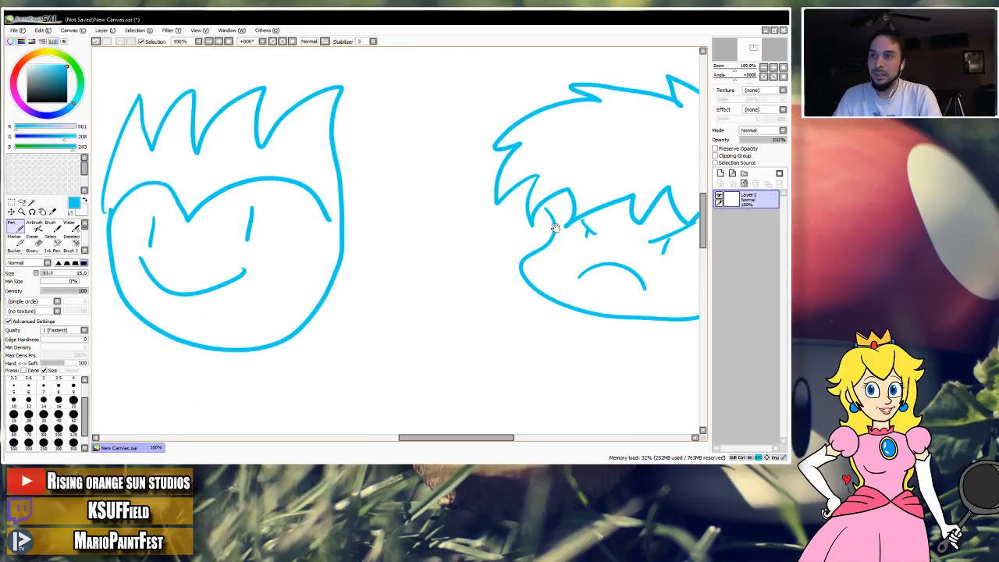
{"action": "left_click_drag", "start_coordinate": [512, 241], "coordinate": [428, 266]}
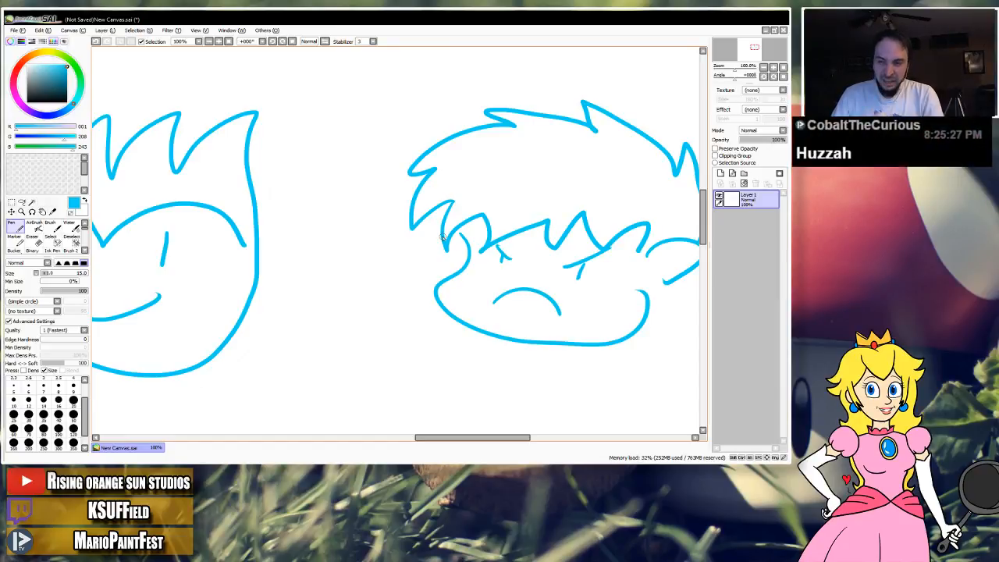
{"action": "left_click_drag", "start_coordinate": [414, 290], "coordinate": [355, 293]}
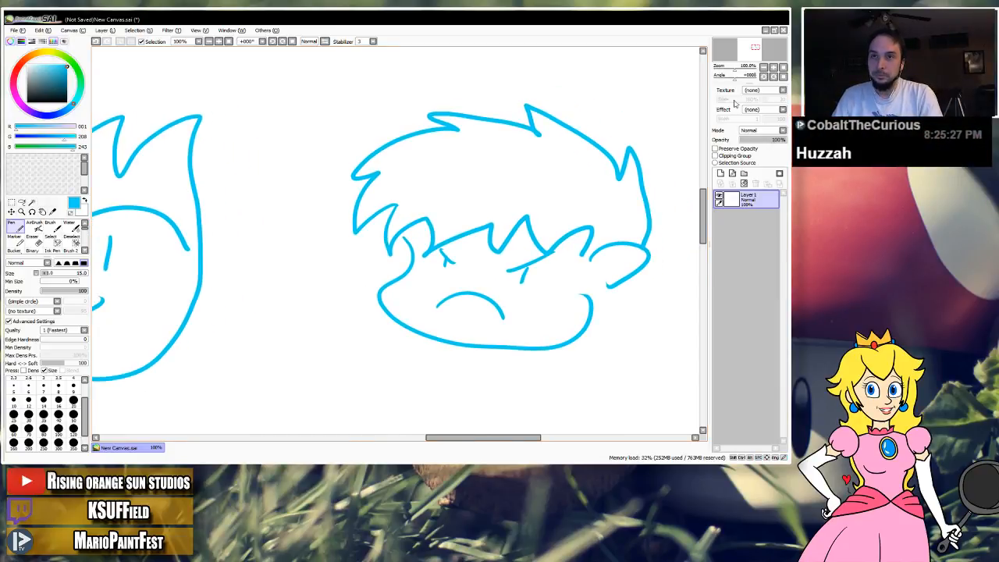
{"action": "left_click", "coordinate": [764, 67]}
{"action": "left_click_drag", "start_coordinate": [479, 234], "coordinate": [533, 230]}
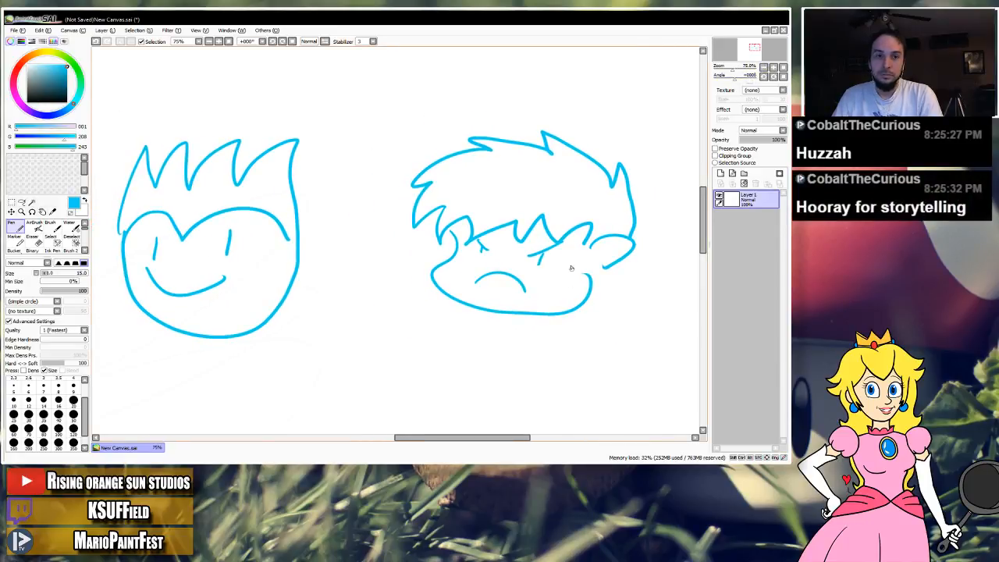
{"action": "left_click_drag", "start_coordinate": [488, 280], "coordinate": [514, 277]}
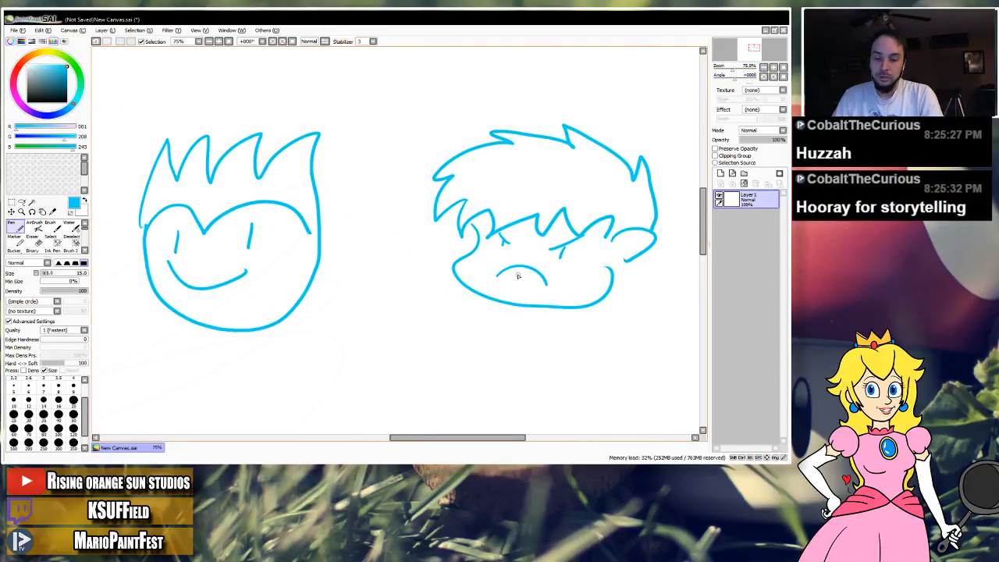
{"action": "left_click_drag", "start_coordinate": [437, 292], "coordinate": [440, 139]}
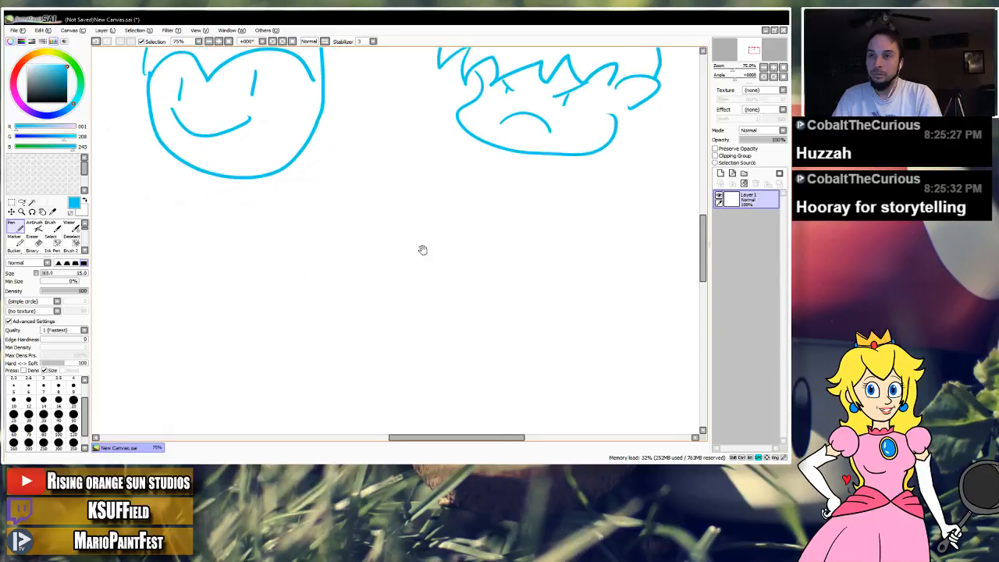
{"action": "left_click_drag", "start_coordinate": [484, 241], "coordinate": [448, 258]}
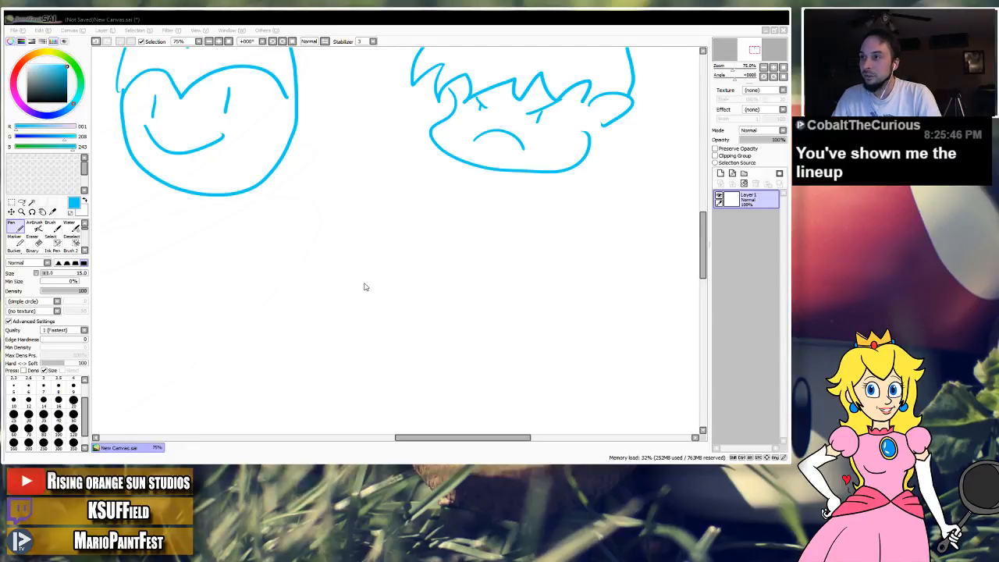
Open Bevins Adventure Characters.sai and view its character lineup at 25% zoom.
{"action": "left_click", "coordinate": [323, 226]}
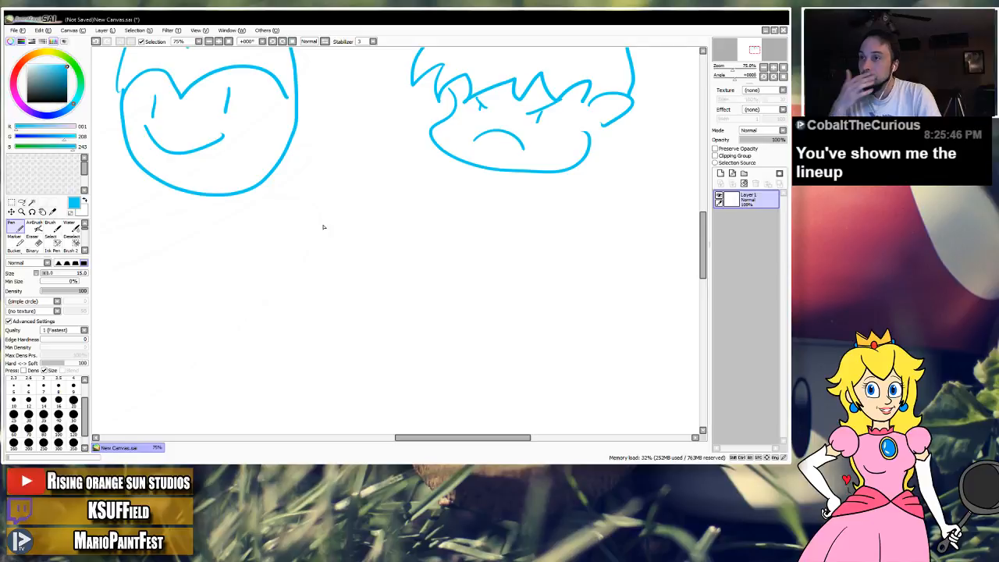
{"action": "scroll", "coordinate": [407, 204], "scroll_direction": "down", "scroll_amount": 1}
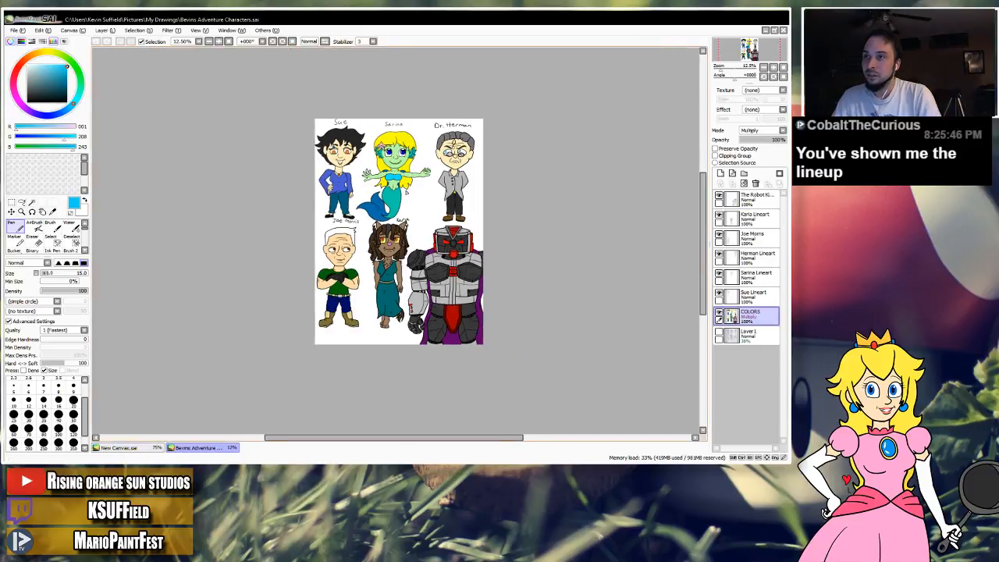
{"action": "scroll", "coordinate": [406, 195], "scroll_direction": "up", "scroll_amount": 2}
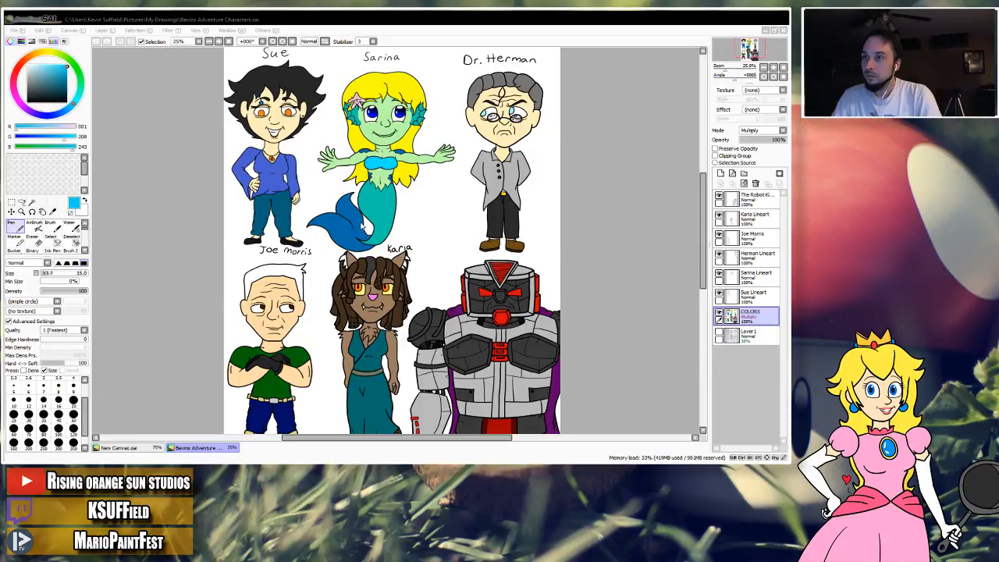
Open Bevin Adventure Characters colored.png and view its full character lineup.
{"action": "left_click", "coordinate": [623, 325]}
{"action": "scroll", "coordinate": [419, 184], "scroll_direction": "down", "scroll_amount": 1}
{"action": "scroll", "coordinate": [418, 185], "scroll_direction": "up", "scroll_amount": 1}
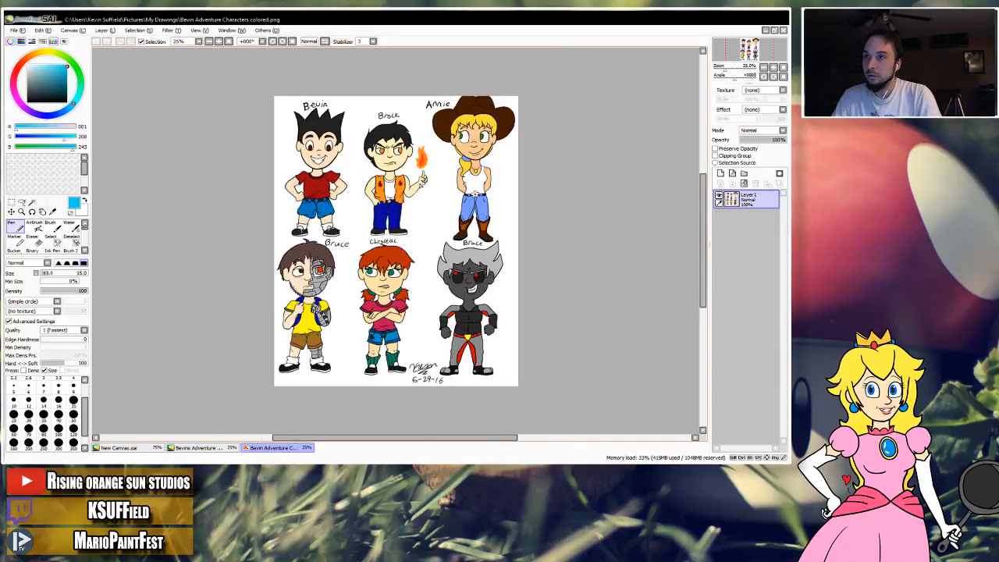
Compare the character designs in Bevins Adventure Characters.sai and Bevin Adventure Characters colored.png by alternating between the two files.
{"action": "left_click", "coordinate": [196, 447]}
{"action": "left_click", "coordinate": [253, 449]}
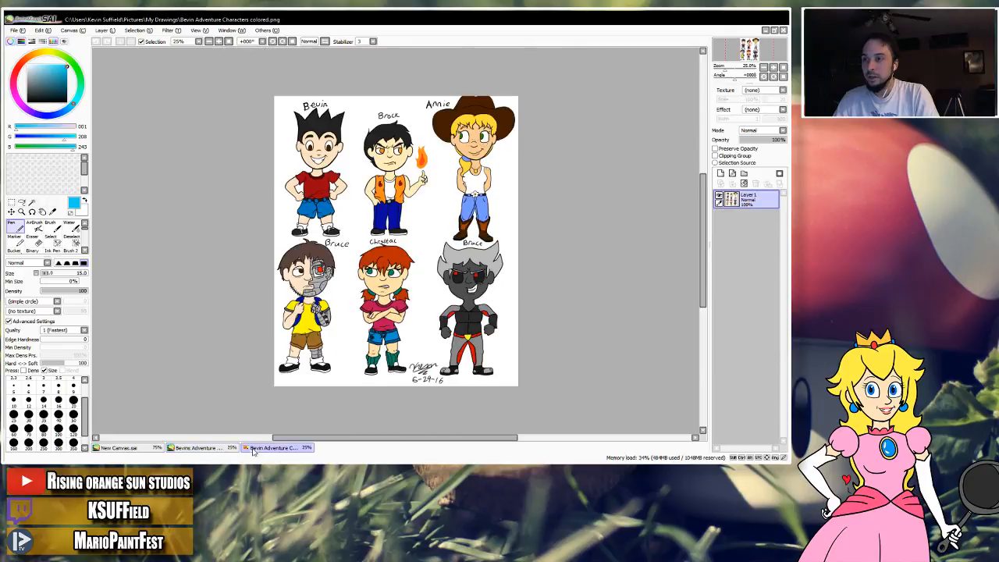
{"action": "left_click", "coordinate": [220, 450]}
{"action": "scroll", "coordinate": [347, 347], "scroll_direction": "up", "scroll_amount": 1}
{"action": "scroll", "coordinate": [359, 334], "scroll_direction": "down", "scroll_amount": 2}
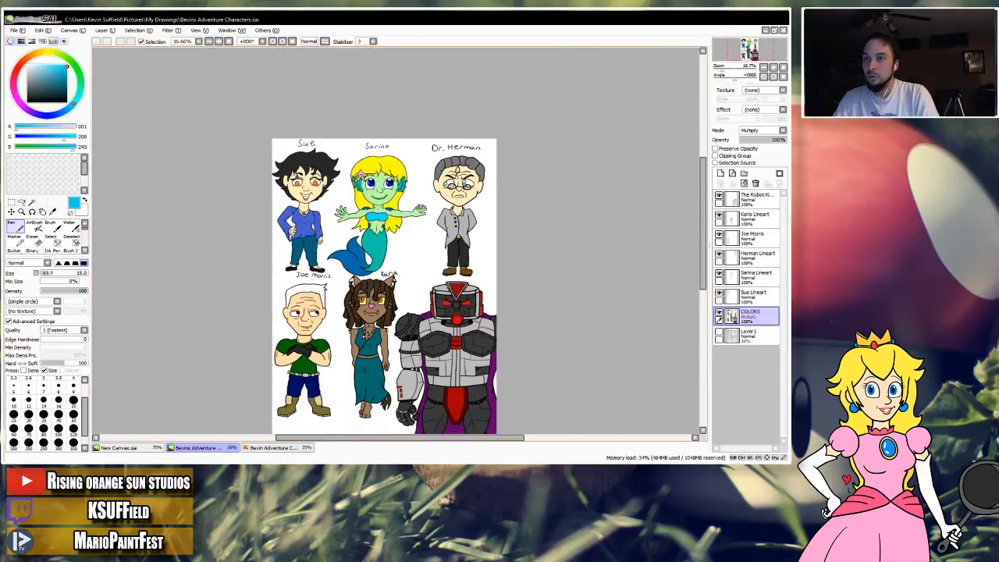
{"action": "left_click_drag", "start_coordinate": [379, 310], "coordinate": [380, 285]}
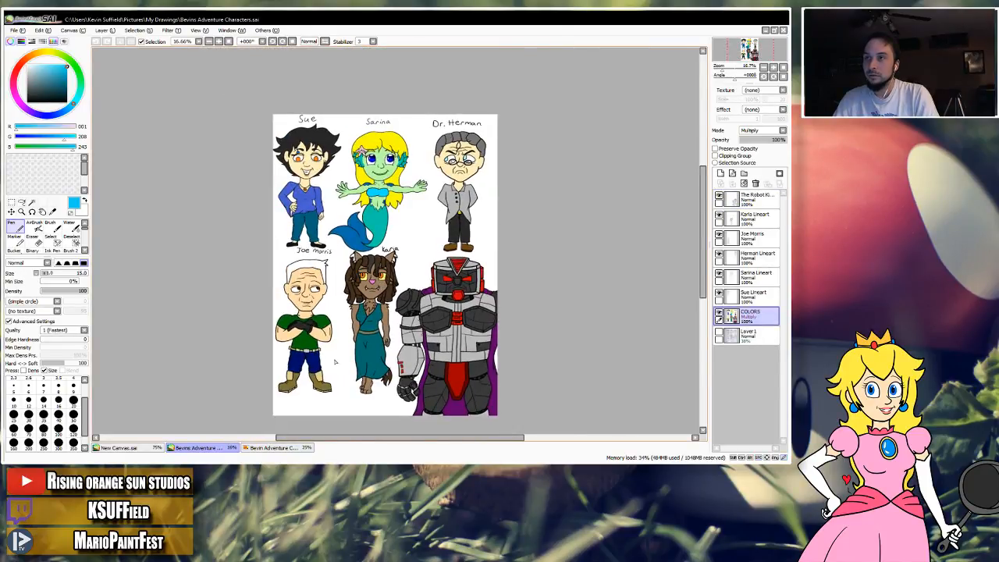
{"action": "left_click", "coordinate": [273, 448]}
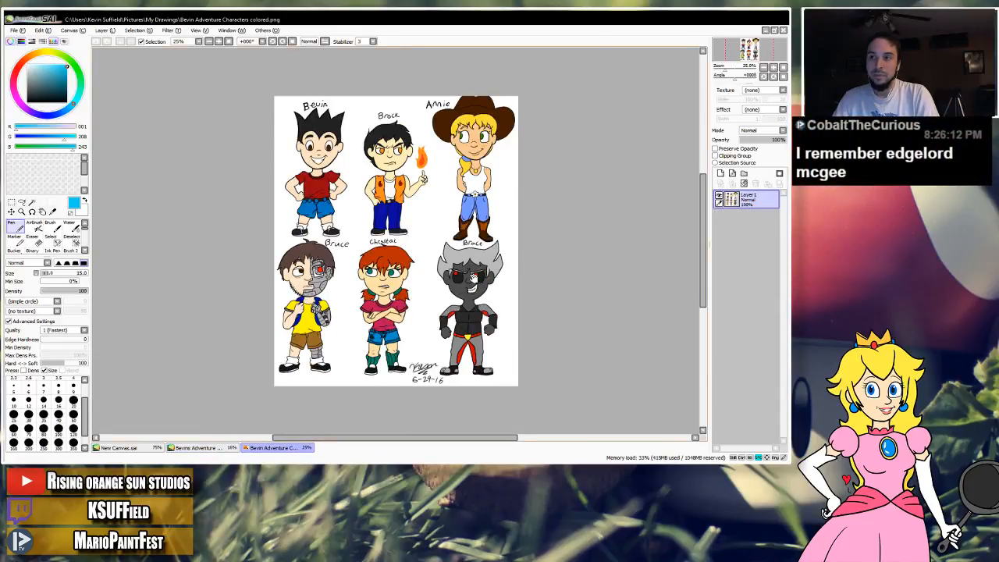
{"action": "left_click_drag", "start_coordinate": [474, 279], "coordinate": [449, 280]}
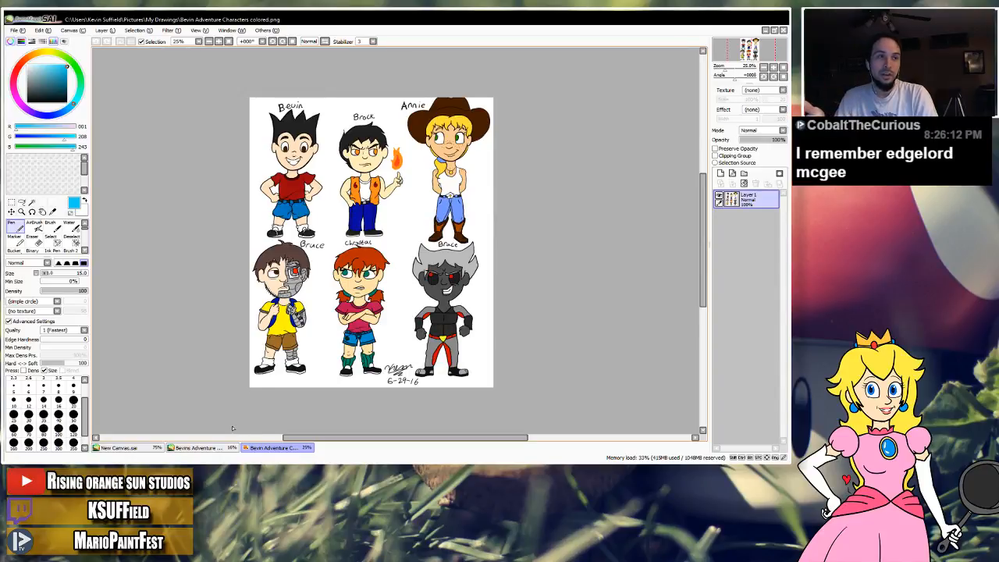
{"action": "left_click", "coordinate": [195, 448]}
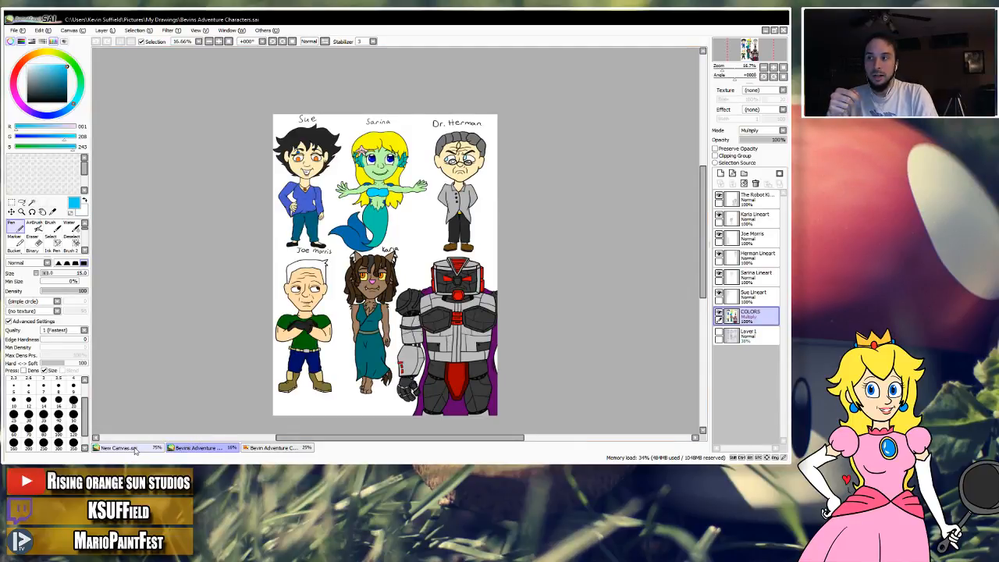
{"action": "left_click", "coordinate": [264, 448]}
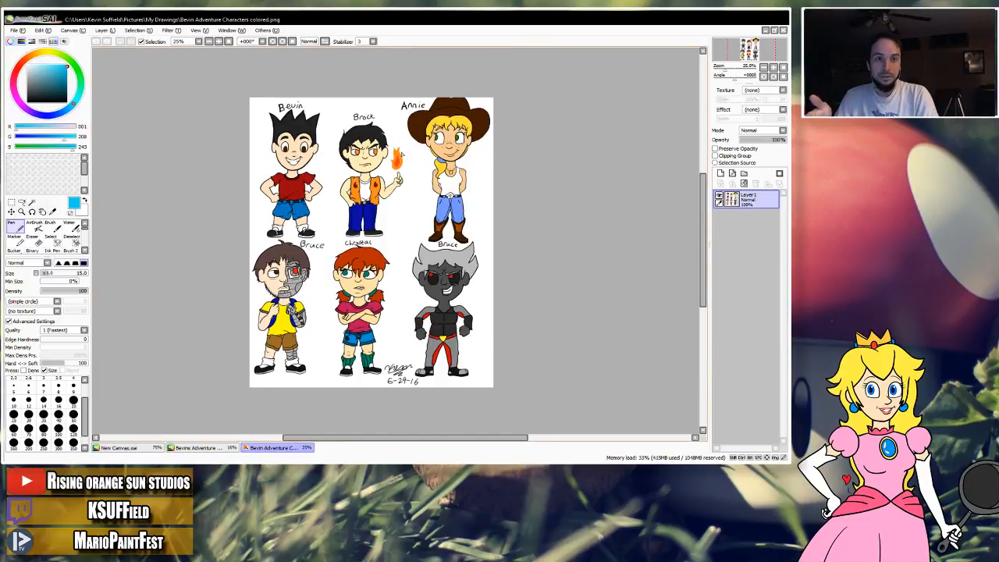
{"action": "left_click", "coordinate": [221, 448]}
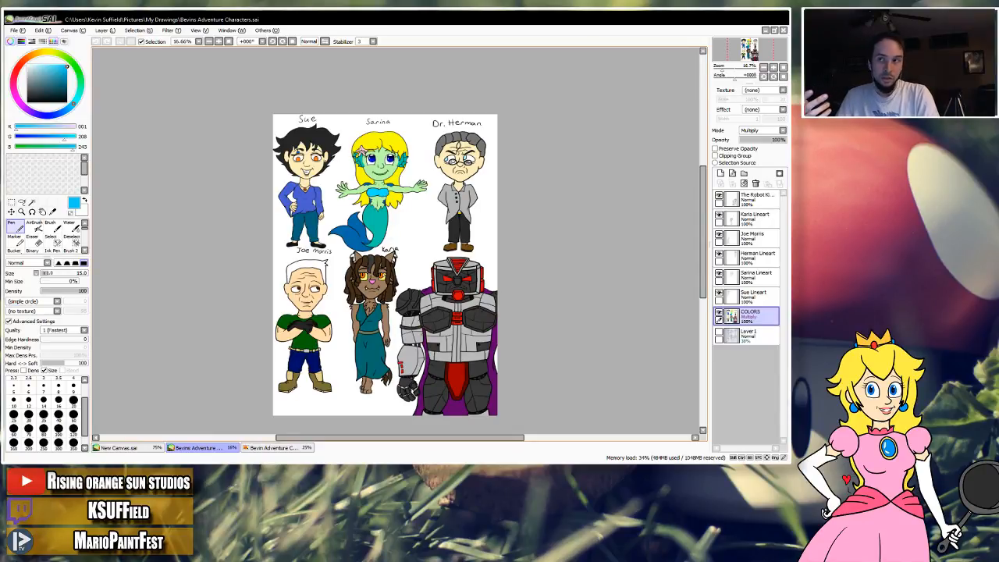
{"action": "left_click", "coordinate": [277, 447]}
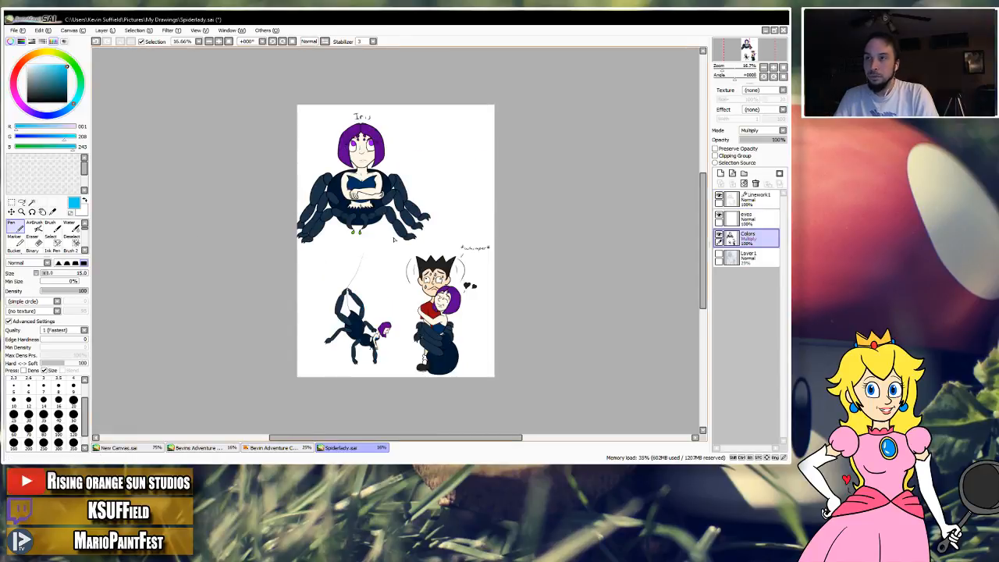
Examine the spider woman artwork in Spiderlady.sai up close and as a full page.
{"action": "scroll", "coordinate": [393, 239], "scroll_direction": "down", "scroll_amount": 1}
{"action": "scroll", "coordinate": [394, 239], "scroll_direction": "up", "scroll_amount": 3}
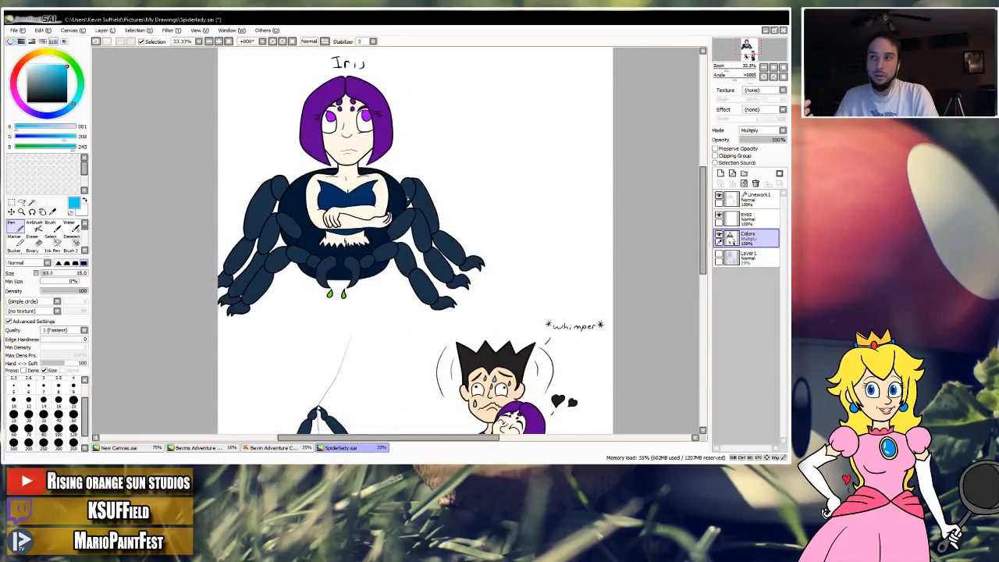
{"action": "scroll", "coordinate": [424, 241], "scroll_direction": "down", "scroll_amount": 2}
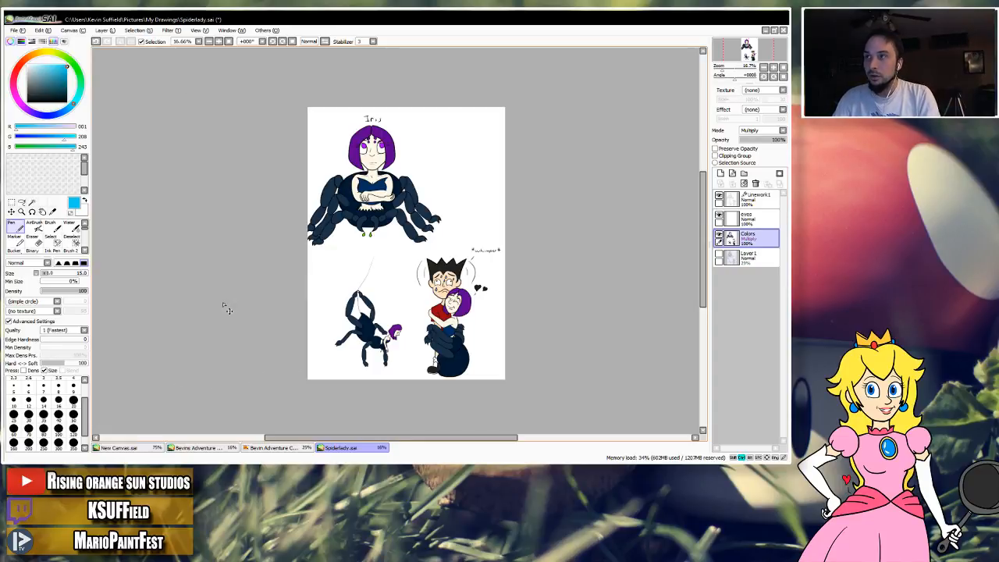
Close Spiderlady.sai and bring Bevin Adventure Characters colored.png back up beside the other lineup.
{"action": "key", "text": "ctrl+w"}
{"action": "left_click", "coordinate": [410, 278]}
{"action": "key", "text": "ctrl+w"}
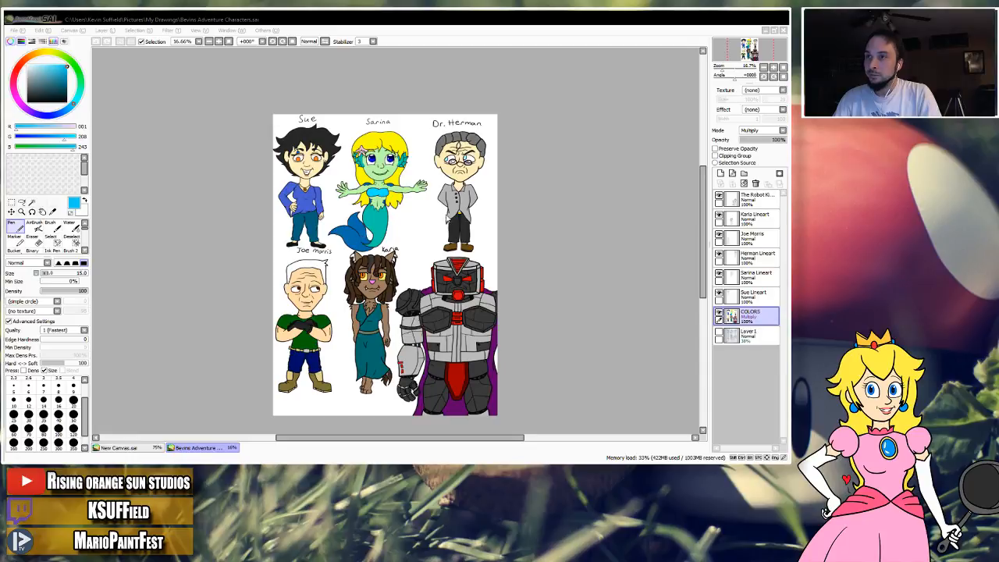
{"action": "left_click_drag", "start_coordinate": [642, 266], "coordinate": [548, 355]}
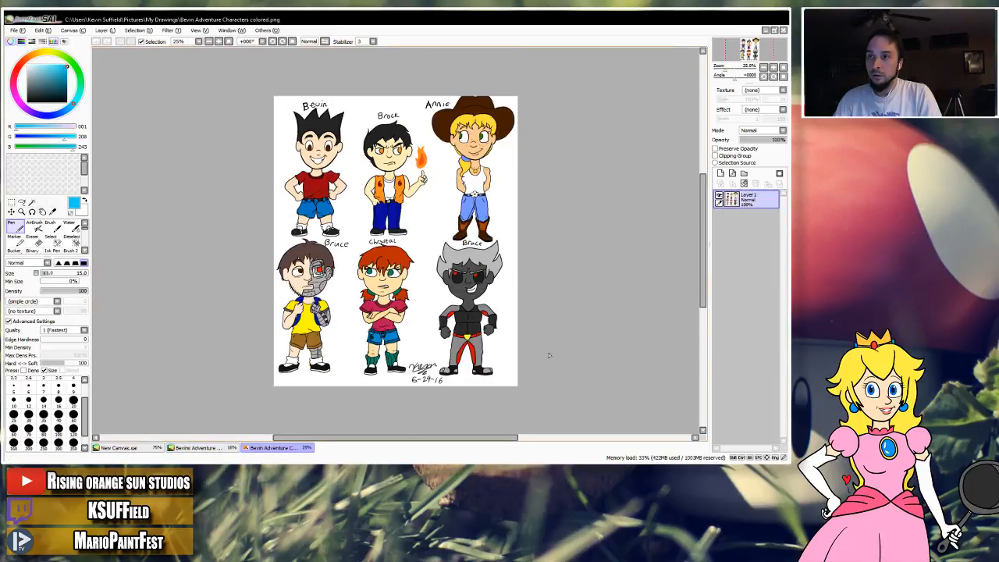
Return to New Canvas.sai and undo every stroke of both face sketches.
{"action": "left_click", "coordinate": [140, 447]}
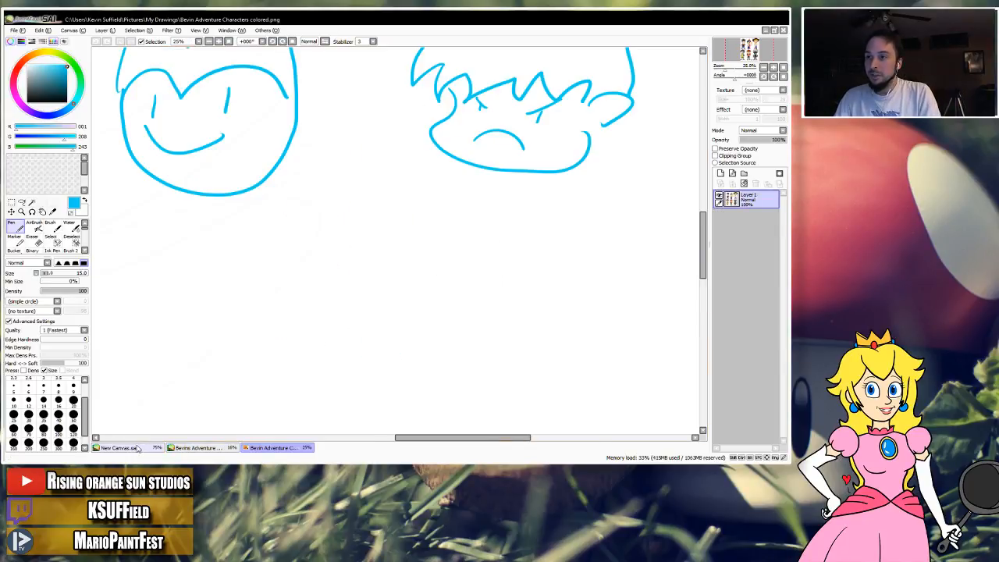
{"action": "left_click_drag", "start_coordinate": [417, 119], "coordinate": [417, 190]}
{"action": "scroll", "coordinate": [405, 150], "scroll_direction": "down", "scroll_amount": 1}
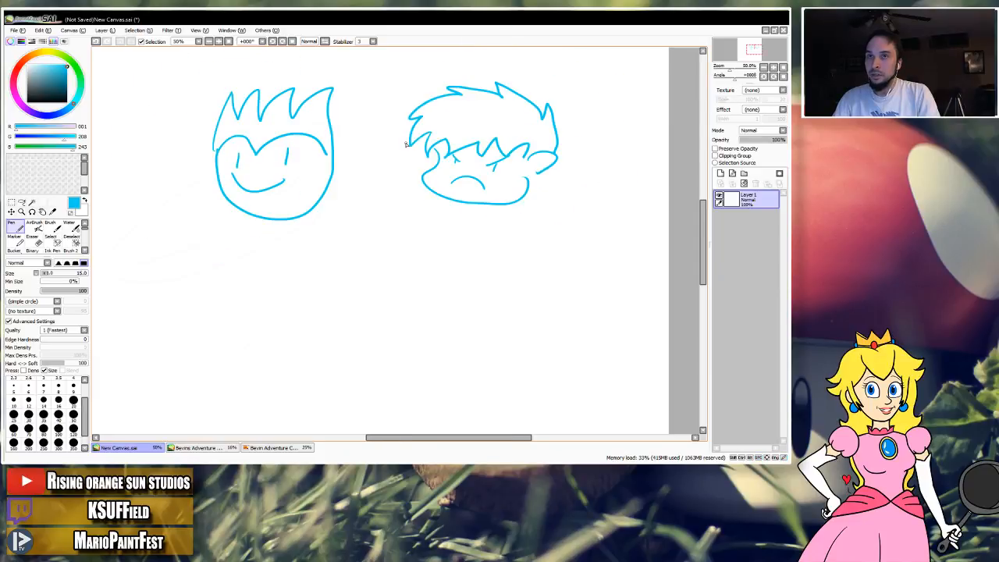
{"action": "scroll", "coordinate": [406, 140], "scroll_direction": "up", "scroll_amount": 2}
{"action": "key", "text": "ctrl+z"}
{"action": "key", "text": "ctrl+z"}
{"action": "key", "text": "ctrl+z"}
{"action": "key", "text": "ctrl+z"}
{"action": "key", "text": "ctrl+z"}
{"action": "key", "text": "ctrl+z"}
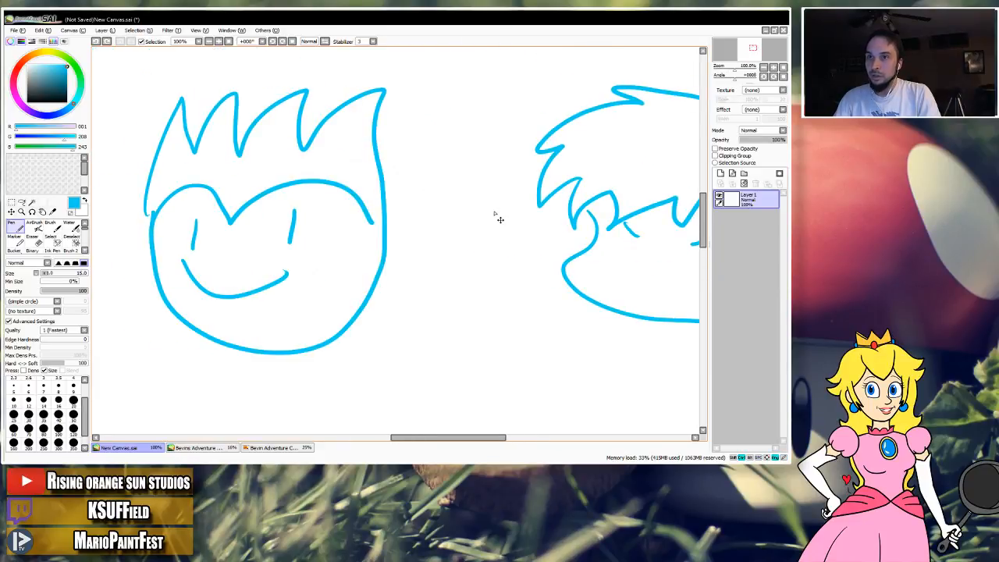
{"action": "key", "text": "ctrl+z"}
{"action": "key", "text": "ctrl+z"}
{"action": "key", "text": "ctrl+z"}
{"action": "key", "text": "ctrl+z"}
{"action": "key", "text": "ctrl+z"}
{"action": "key", "text": "ctrl+z"}
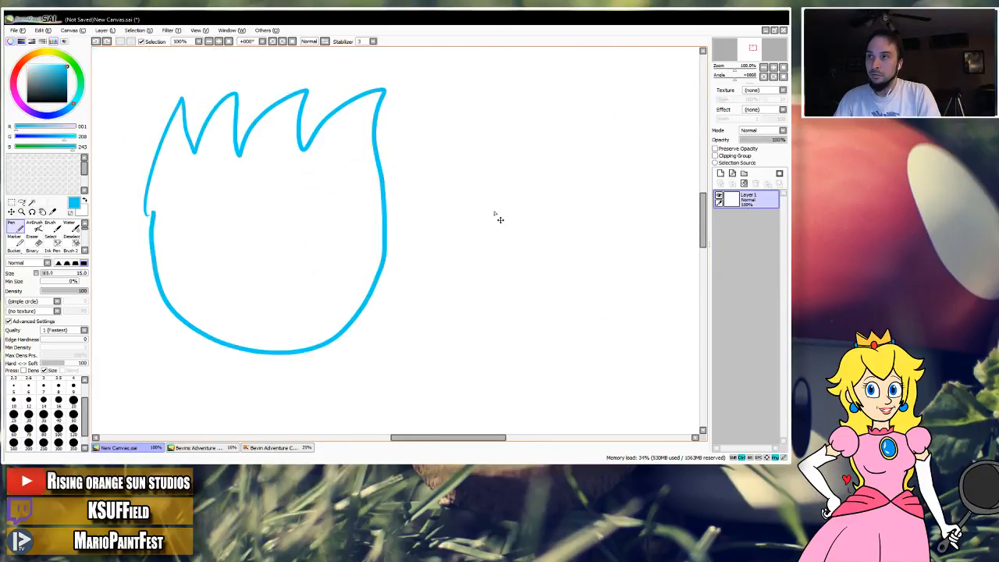
{"action": "left_click_drag", "start_coordinate": [491, 193], "coordinate": [460, 204]}
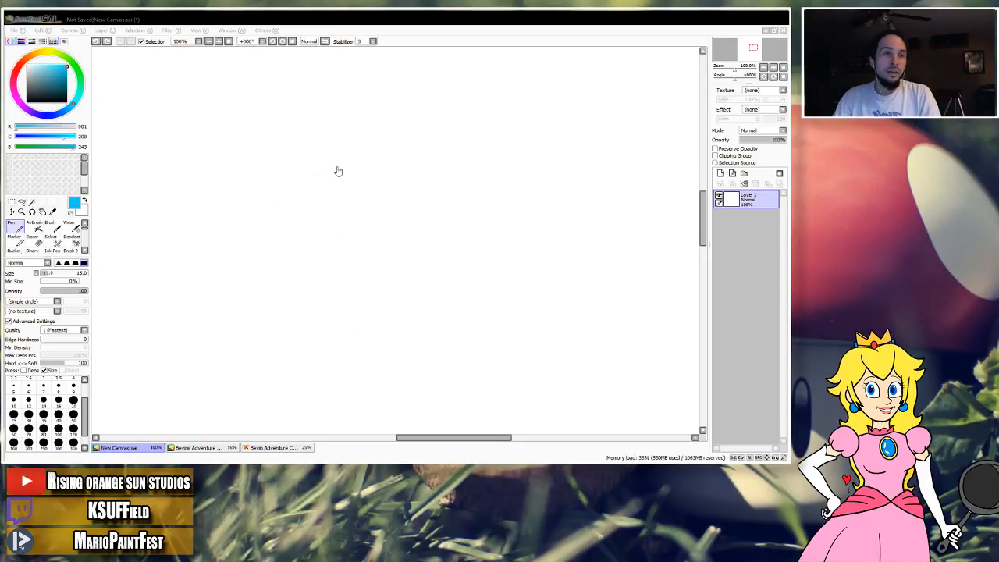
Sketch a wide blue oval head with curved vertical and horizontal guide lines in New Canvas.sai.
{"action": "left_click", "coordinate": [469, 21]}
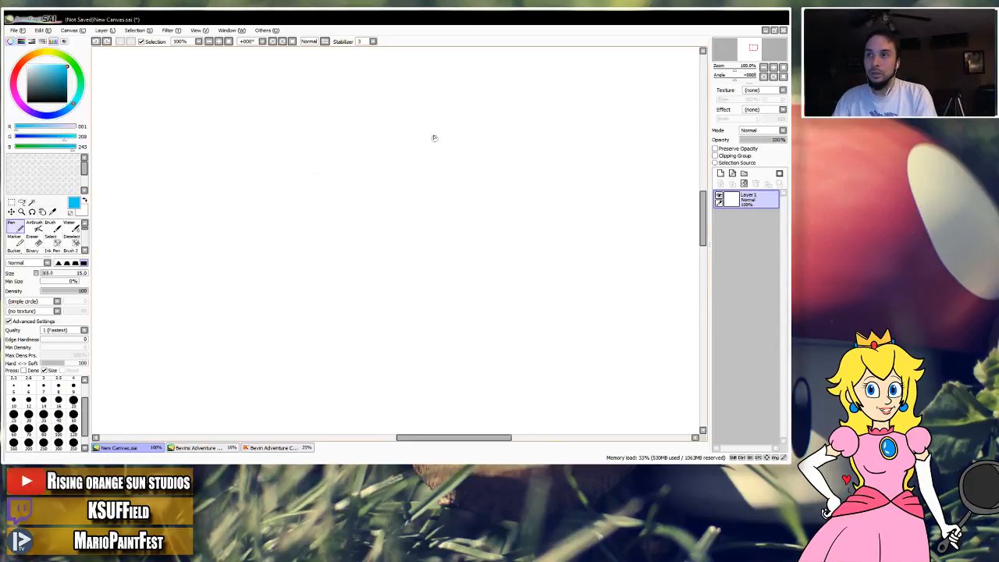
{"action": "mouse_move", "coordinate": [397, 114]}
{"action": "left_mouse_down"}
{"action": "mouse_move", "coordinate": [450, 336]}
{"action": "mouse_move", "coordinate": [351, 119]}
{"action": "left_mouse_up"}
{"action": "key", "text": "ctrl+z"}
{"action": "mouse_move", "coordinate": [427, 101]}
{"action": "left_mouse_down"}
{"action": "mouse_move", "coordinate": [368, 90]}
{"action": "mouse_move", "coordinate": [542, 172]}
{"action": "mouse_move", "coordinate": [326, 111]}
{"action": "left_mouse_up"}
{"action": "left_click_drag", "start_coordinate": [391, 78], "coordinate": [401, 341]}
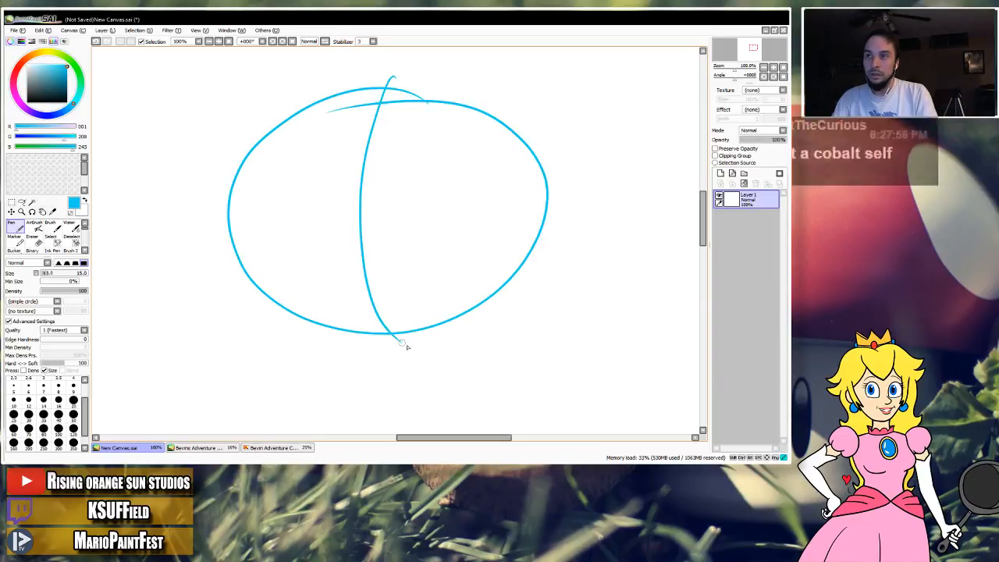
{"action": "mouse_move", "coordinate": [188, 185]}
{"action": "left_mouse_down"}
{"action": "mouse_move", "coordinate": [410, 227]}
{"action": "mouse_move", "coordinate": [554, 185]}
{"action": "left_mouse_up"}
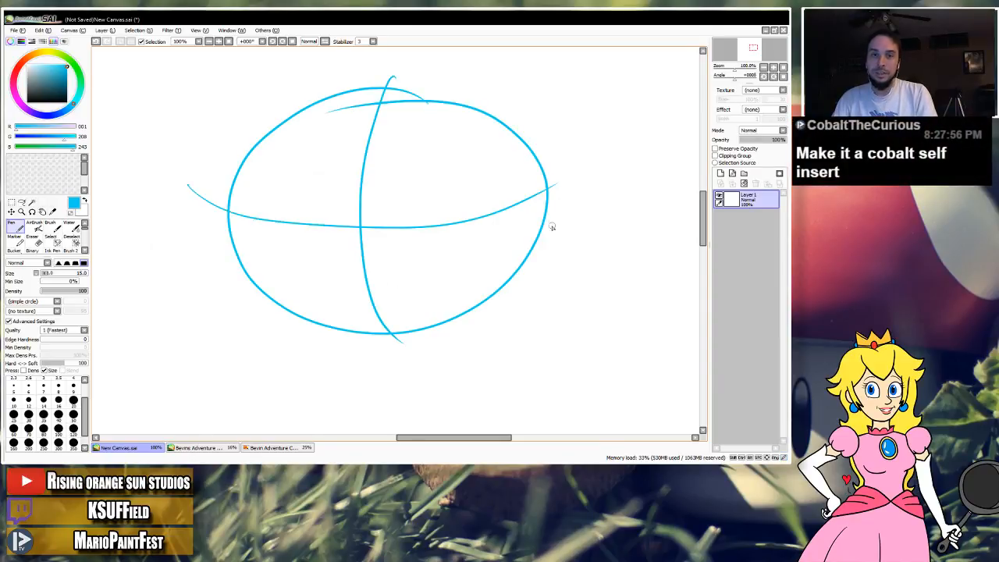
Enlarge Bevin Adventure Characters colored.png to 50% and examine the upper row of characters.
{"action": "key", "text": "alt+Tab"}
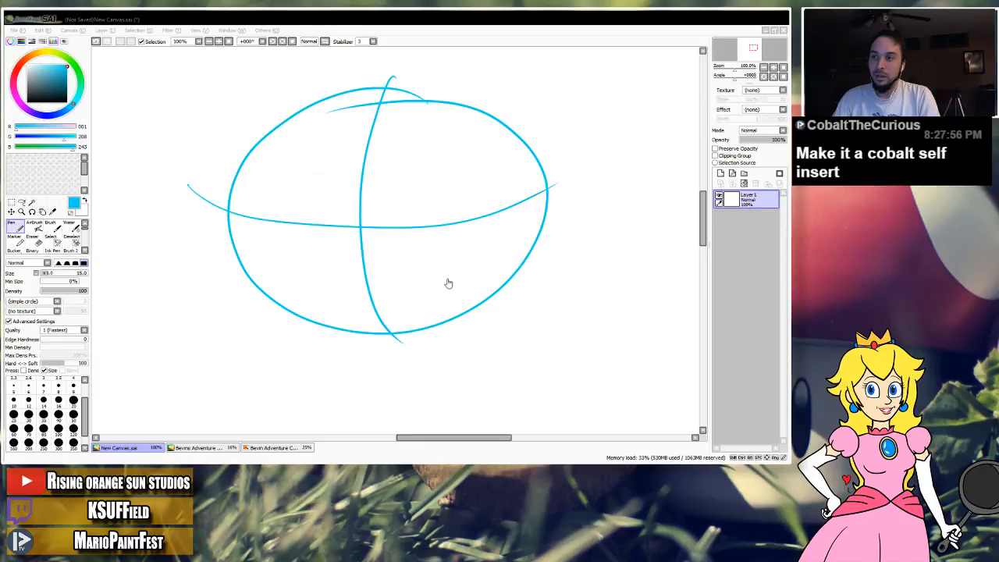
{"action": "left_click", "coordinate": [506, 15]}
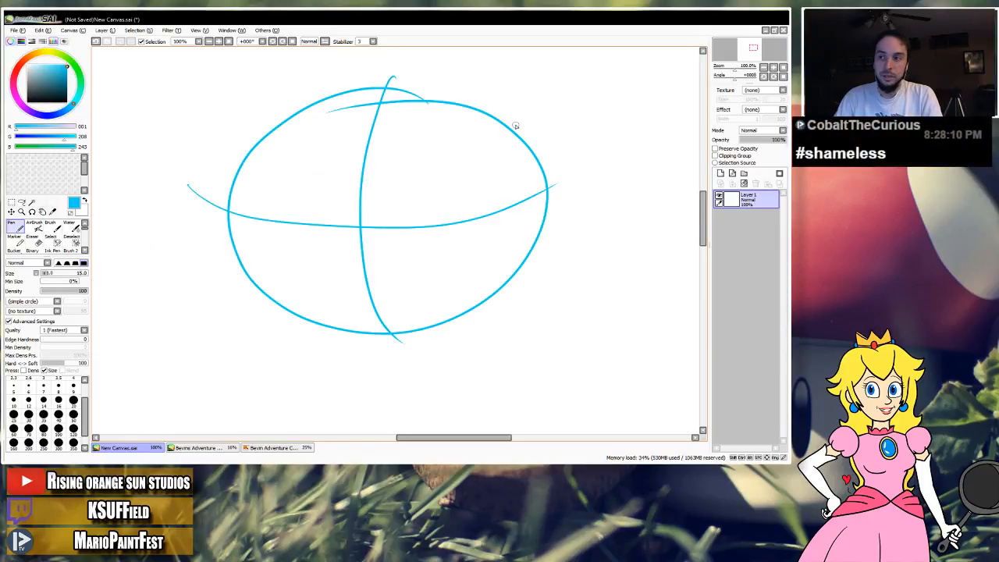
{"action": "left_click", "coordinate": [261, 449]}
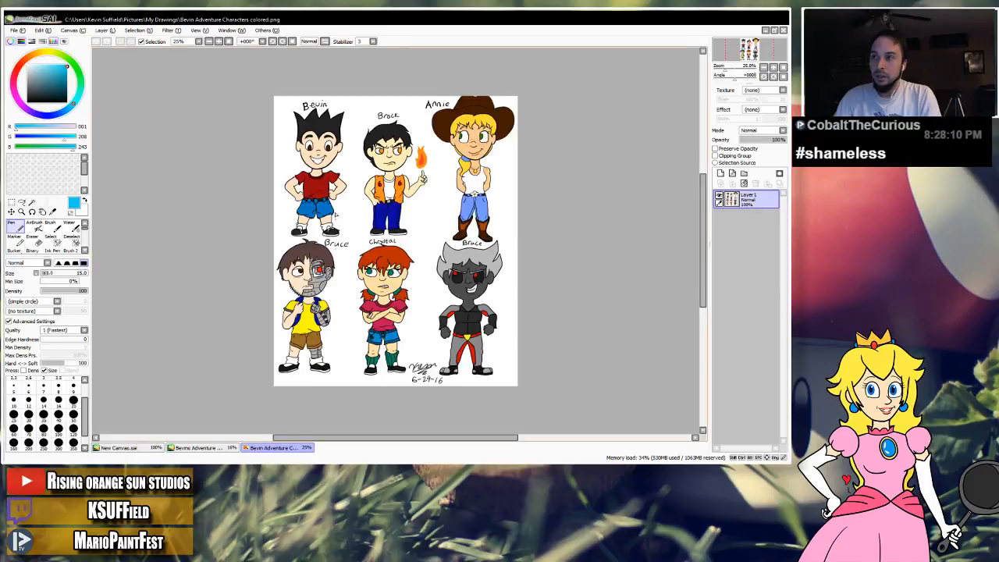
{"action": "left_click", "coordinate": [774, 68]}
{"action": "left_click", "coordinate": [773, 68]}
{"action": "mouse_move", "coordinate": [438, 191]}
{"action": "left_mouse_down"}
{"action": "mouse_move", "coordinate": [528, 274]}
{"action": "mouse_move", "coordinate": [524, 281]}
{"action": "left_mouse_up"}
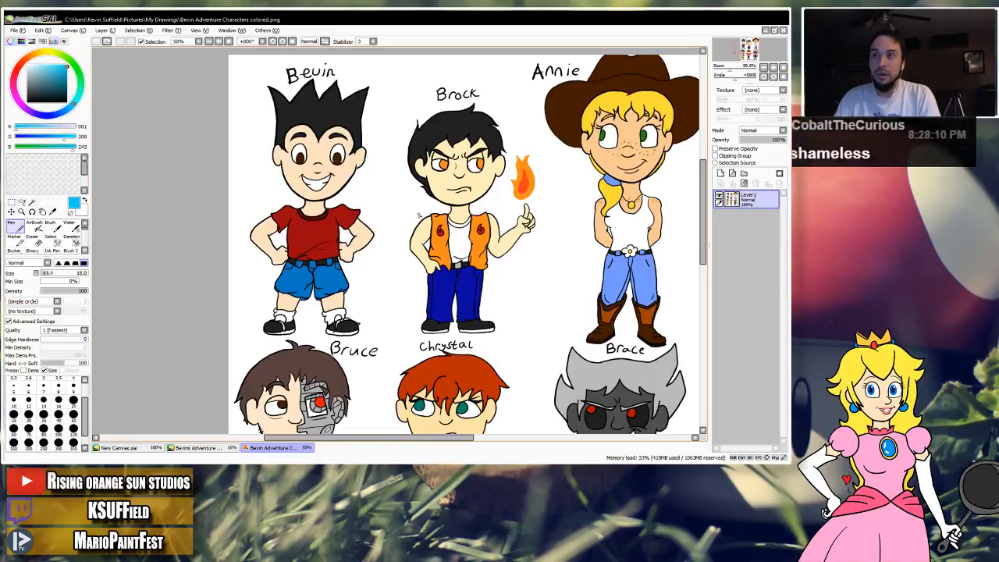
{"action": "left_click_drag", "start_coordinate": [406, 225], "coordinate": [387, 243]}
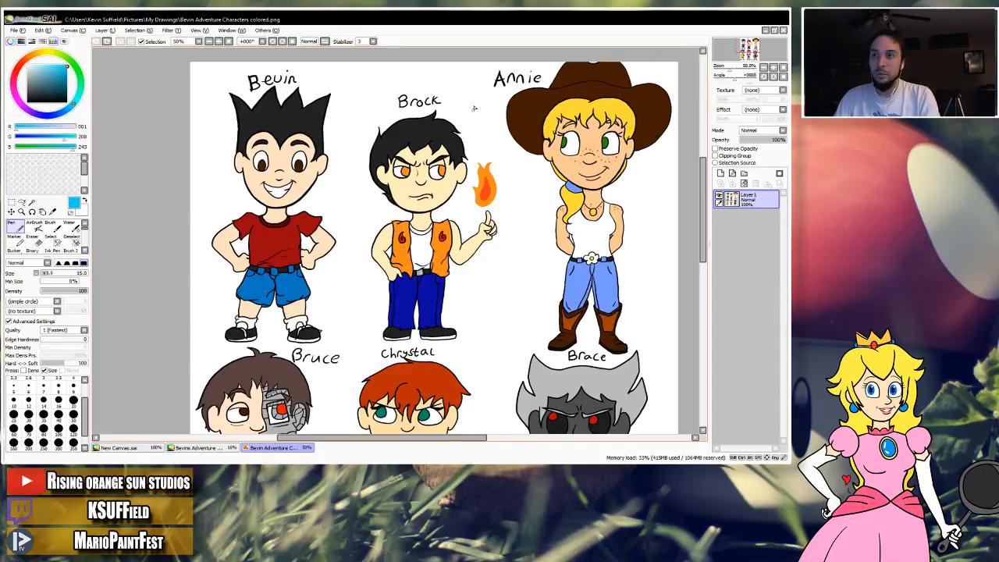
{"action": "left_click_drag", "start_coordinate": [474, 109], "coordinate": [460, 109]}
{"action": "key", "text": "ctrl+z"}
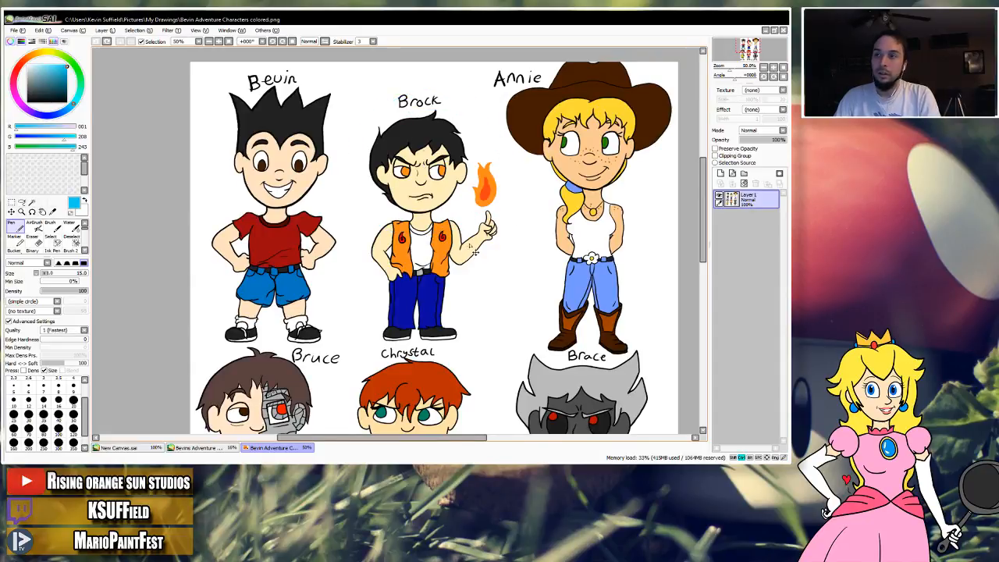
Point a blue arrow at Chrystal's head, undo its strokes, and return to New Canvas.sai.
{"action": "scroll", "coordinate": [474, 252], "scroll_direction": "down", "scroll_amount": 5}
{"action": "mouse_move", "coordinate": [465, 186]}
{"action": "left_mouse_down"}
{"action": "mouse_move", "coordinate": [476, 258]}
{"action": "mouse_move", "coordinate": [468, 168]}
{"action": "mouse_move", "coordinate": [486, 180]}
{"action": "mouse_move", "coordinate": [482, 170]}
{"action": "mouse_move", "coordinate": [448, 201]}
{"action": "mouse_move", "coordinate": [445, 316]}
{"action": "mouse_move", "coordinate": [429, 364]}
{"action": "mouse_move", "coordinate": [420, 354]}
{"action": "mouse_move", "coordinate": [444, 232]}
{"action": "mouse_move", "coordinate": [460, 206]}
{"action": "left_mouse_up"}
{"action": "key", "text": "ctrl+z"}
{"action": "left_click_drag", "start_coordinate": [408, 248], "coordinate": [418, 202]}
{"action": "mouse_move", "coordinate": [406, 252]}
{"action": "left_mouse_down"}
{"action": "mouse_move", "coordinate": [417, 205]}
{"action": "mouse_move", "coordinate": [466, 222]}
{"action": "left_mouse_up"}
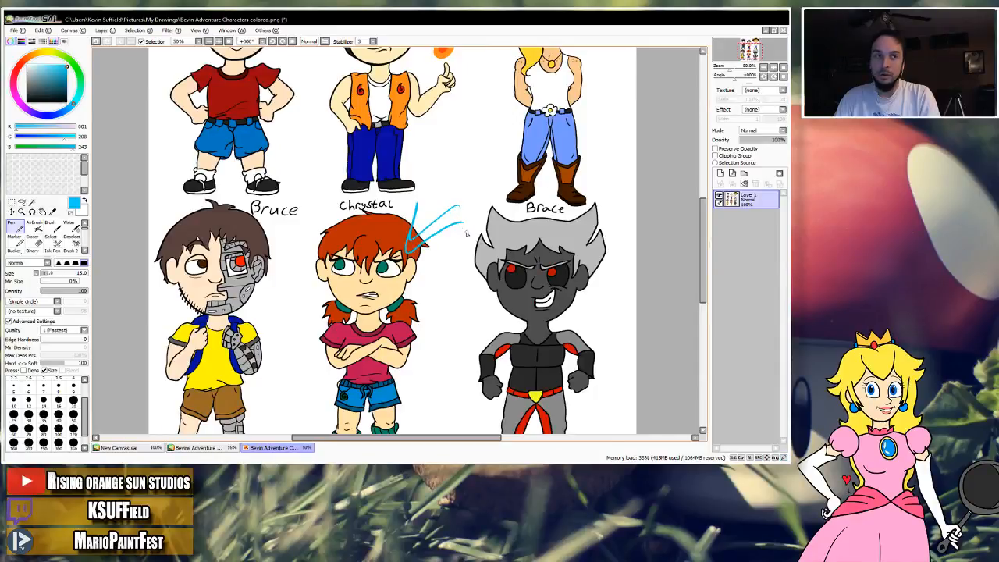
{"action": "key", "text": "ctrl+z"}
{"action": "key", "text": "ctrl+z"}
{"action": "key", "text": "ctrl+z"}
{"action": "mouse_move", "coordinate": [417, 276]}
{"action": "left_mouse_down"}
{"action": "mouse_move", "coordinate": [432, 241]}
{"action": "mouse_move", "coordinate": [441, 242]}
{"action": "mouse_move", "coordinate": [436, 235]}
{"action": "mouse_move", "coordinate": [426, 311]}
{"action": "left_mouse_up"}
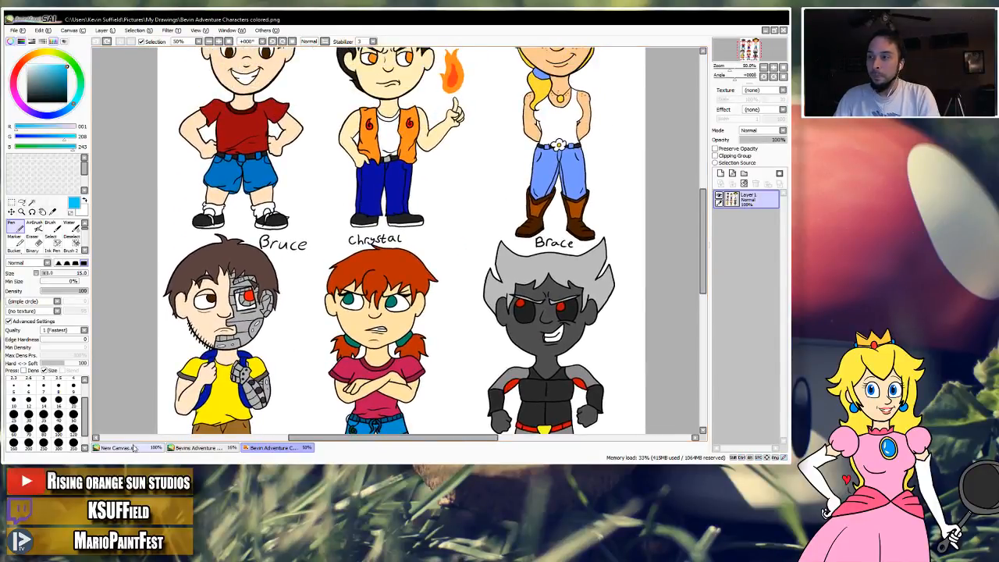
{"action": "left_click", "coordinate": [134, 448]}
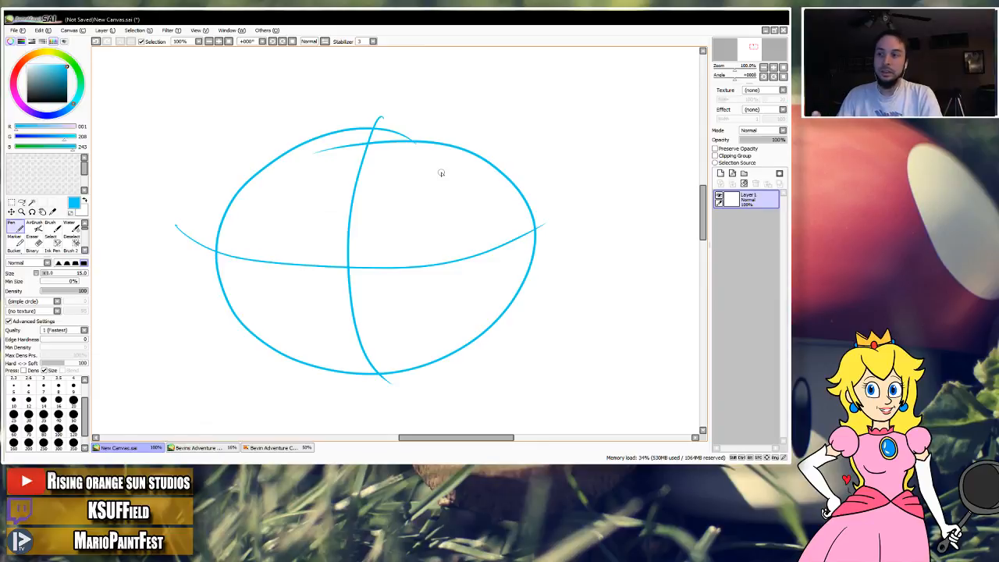
Mark Brace in Bevin Adventure Characters colored.png with a double-headed arrow and a circle around his head, and undo the marks.
{"action": "left_click", "coordinate": [273, 447]}
{"action": "mouse_move", "coordinate": [310, 165]}
{"action": "left_mouse_down"}
{"action": "mouse_move", "coordinate": [360, 202]}
{"action": "mouse_move", "coordinate": [491, 203]}
{"action": "mouse_move", "coordinate": [394, 274]}
{"action": "mouse_move", "coordinate": [310, 127]}
{"action": "mouse_move", "coordinate": [361, 157]}
{"action": "left_mouse_up"}
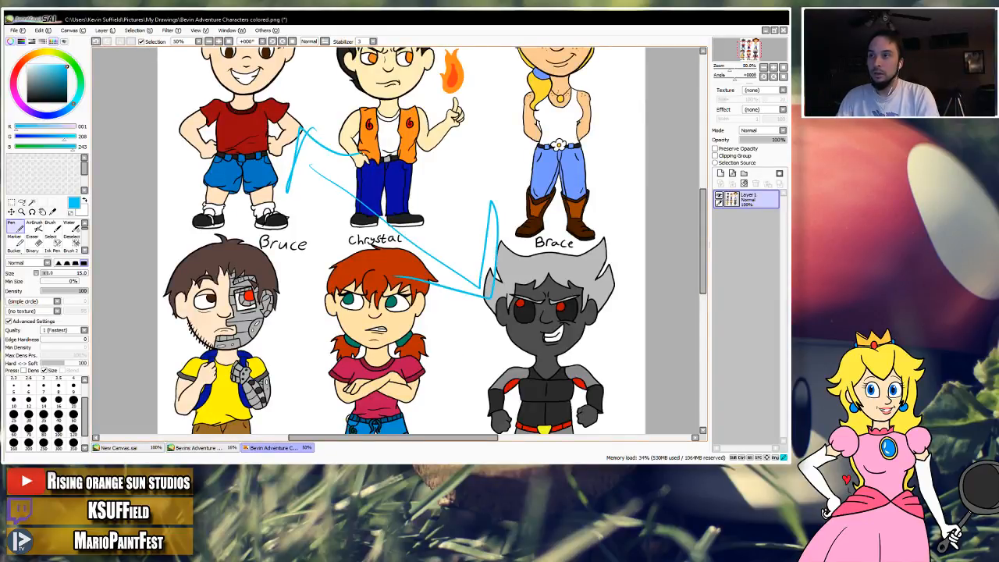
{"action": "key", "text": "space"}
{"action": "left_click_drag", "start_coordinate": [454, 223], "coordinate": [402, 167]}
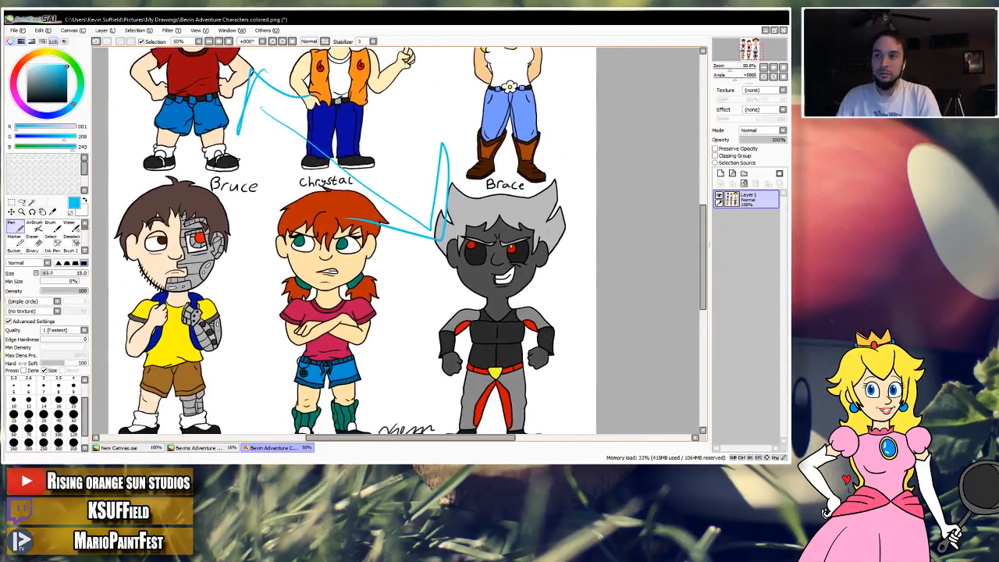
{"action": "mouse_move", "coordinate": [531, 173]}
{"action": "left_mouse_down"}
{"action": "mouse_move", "coordinate": [550, 284]}
{"action": "mouse_move", "coordinate": [550, 166]}
{"action": "left_mouse_up"}
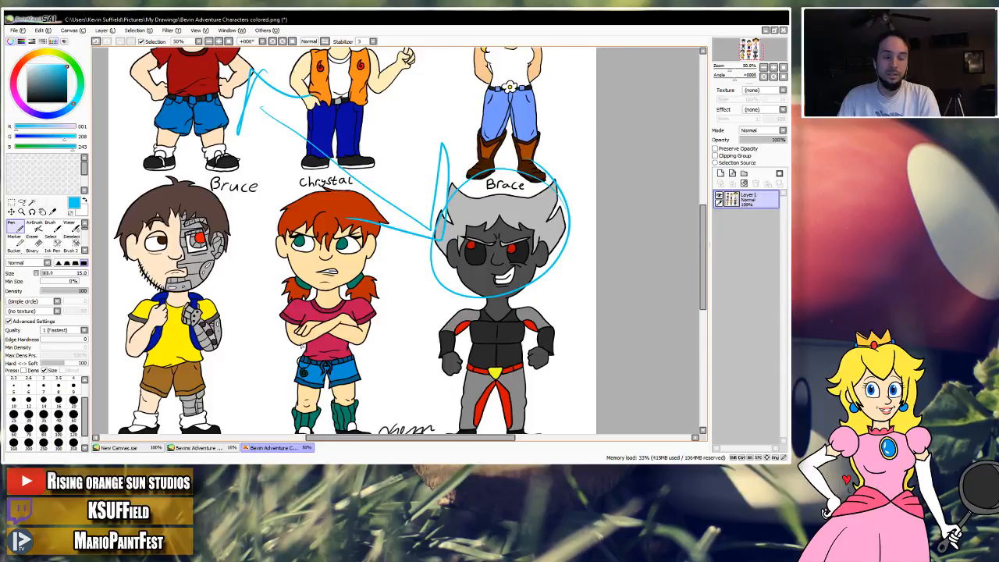
{"action": "key", "text": "ctrl+z"}
{"action": "key", "text": "ctrl+z"}
{"action": "key", "text": "ctrl+z"}
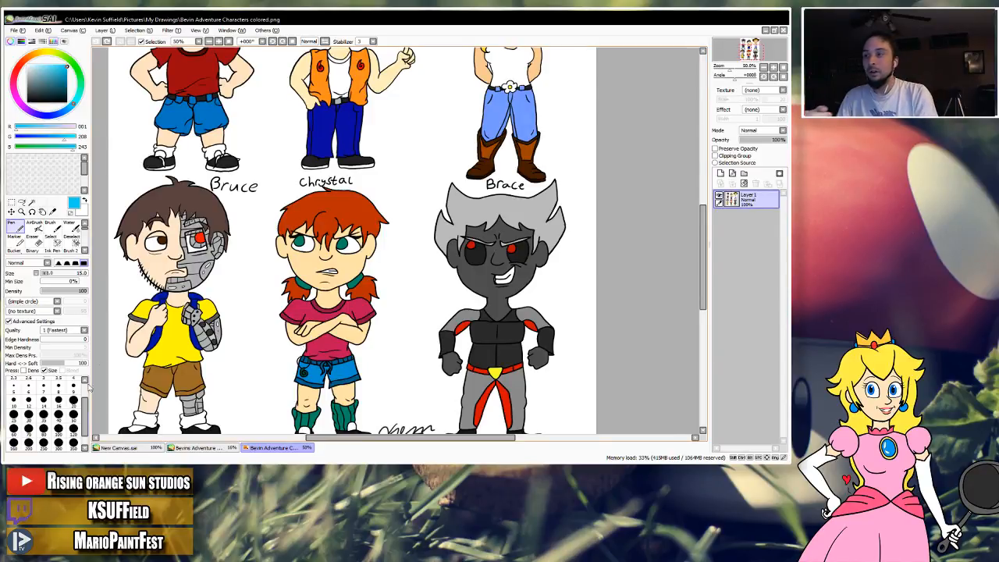
Look over the lineup in Bevins Adventure Characters.sai and go back to the head sketch in New Canvas.sai.
{"action": "left_click", "coordinate": [121, 447]}
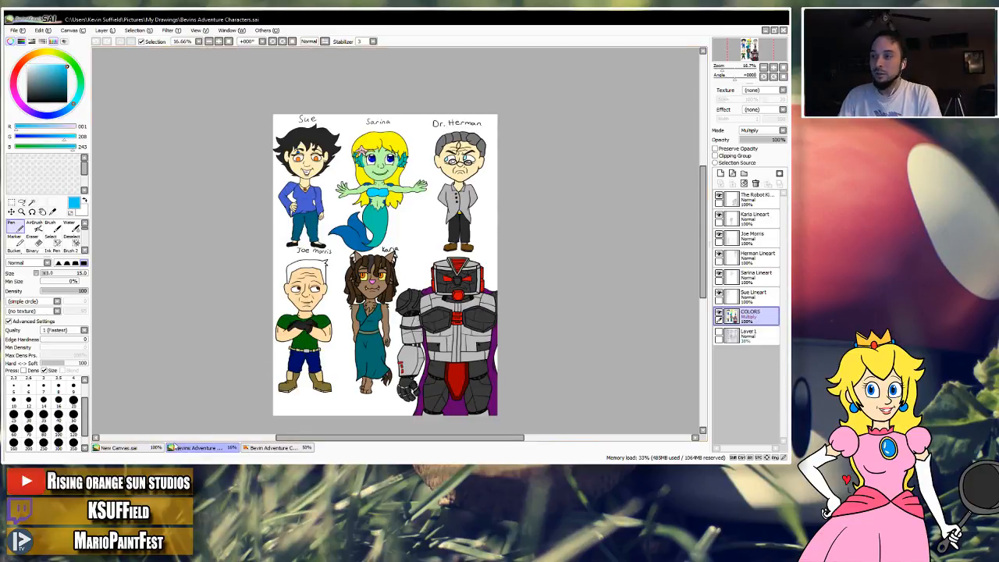
{"action": "left_click", "coordinate": [138, 448]}
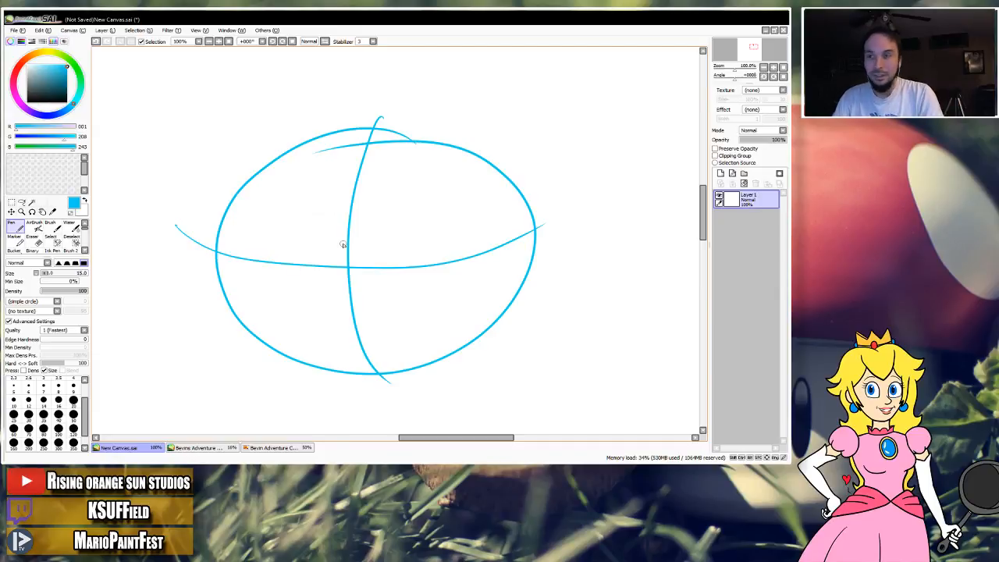
{"action": "left_click_drag", "start_coordinate": [407, 220], "coordinate": [395, 207]}
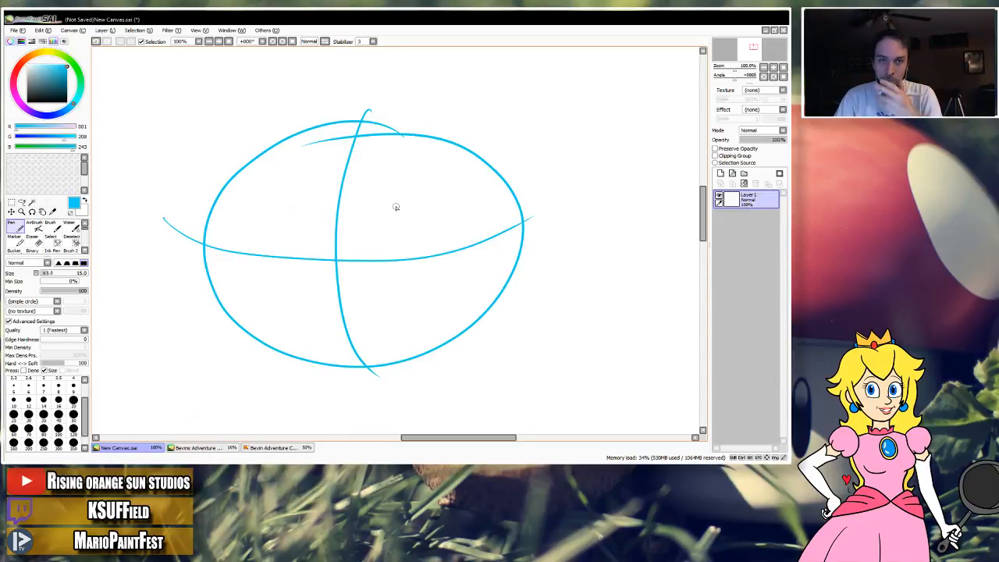
Compare both character lineups, enlarging Bevins Adventure Characters.sai to 25%.
{"action": "left_click", "coordinate": [274, 448]}
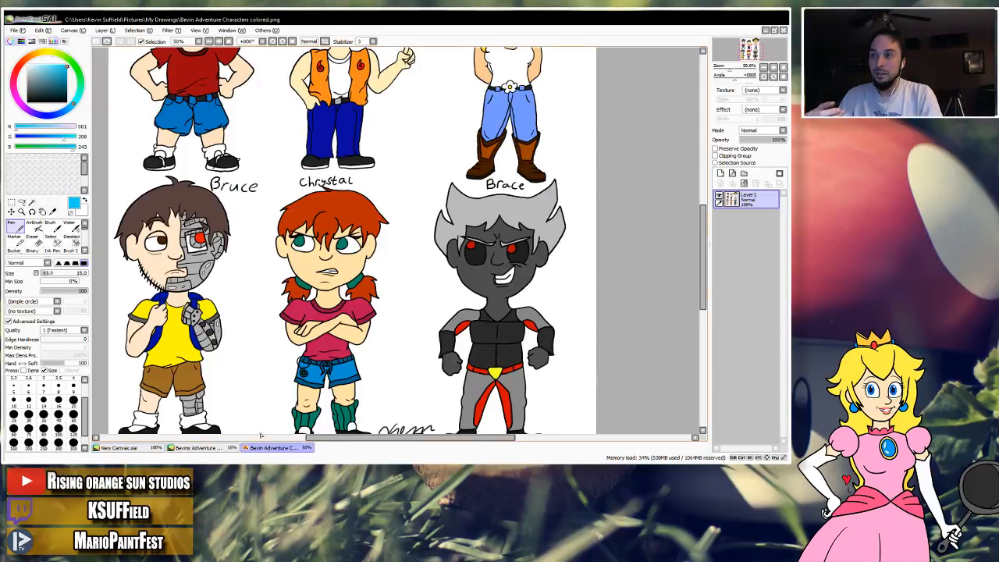
{"action": "left_click", "coordinate": [202, 448]}
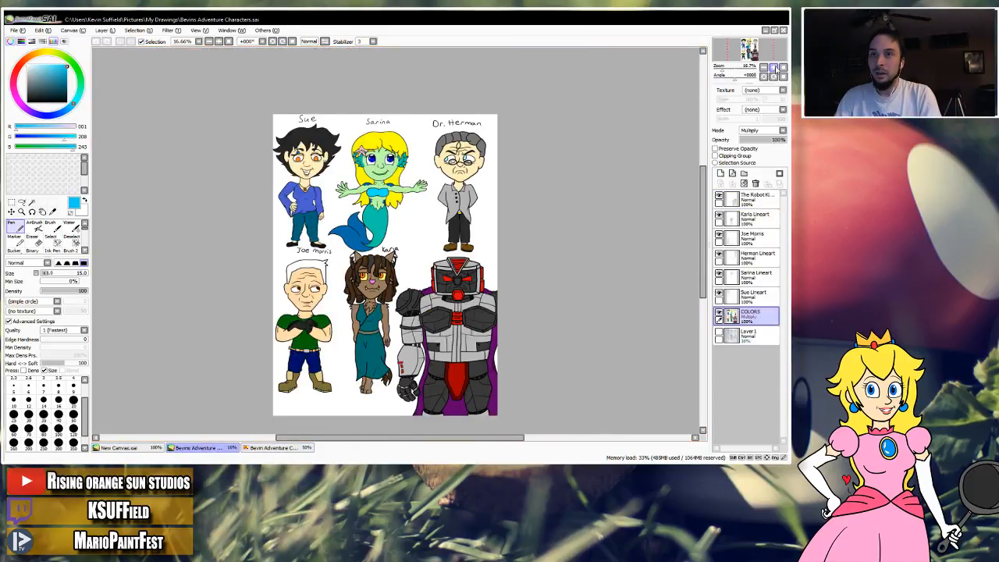
{"action": "left_click", "coordinate": [773, 68]}
{"action": "mouse_move", "coordinate": [431, 260]}
{"action": "left_mouse_down"}
{"action": "mouse_move", "coordinate": [448, 193]}
{"action": "mouse_move", "coordinate": [378, 194]}
{"action": "mouse_move", "coordinate": [405, 251]}
{"action": "left_mouse_up"}
{"action": "key", "text": "ctrl+z"}
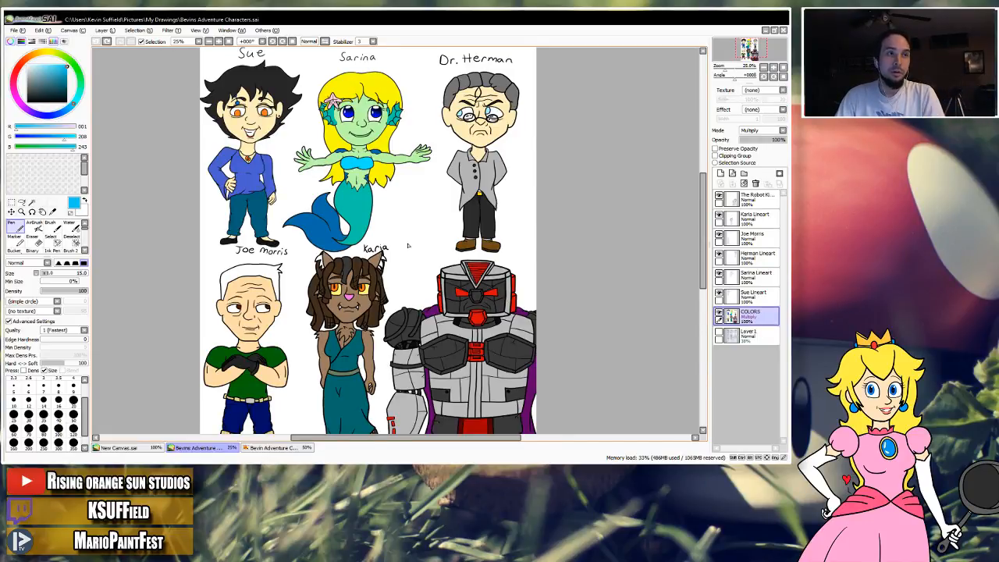
Show most of the colored.png lineup at 33% and draw a looping stroke across its characters, undoing it.
{"action": "left_click", "coordinate": [275, 448]}
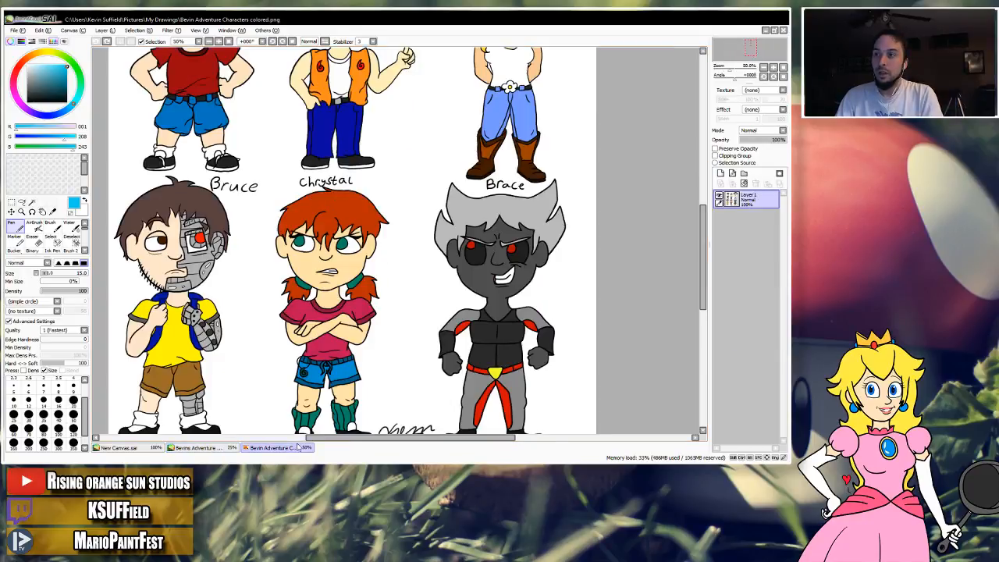
{"action": "left_click_drag", "start_coordinate": [402, 283], "coordinate": [421, 354]}
{"action": "left_click", "coordinate": [763, 67]}
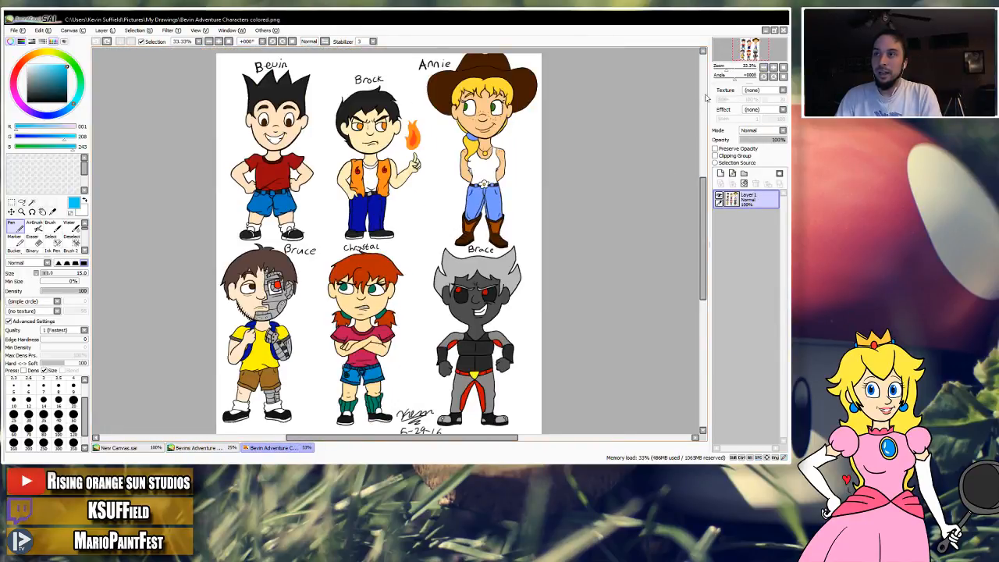
{"action": "mouse_move", "coordinate": [324, 87]}
{"action": "left_mouse_down"}
{"action": "mouse_move", "coordinate": [390, 70]}
{"action": "mouse_move", "coordinate": [531, 165]}
{"action": "mouse_move", "coordinate": [392, 220]}
{"action": "mouse_move", "coordinate": [234, 308]}
{"action": "mouse_move", "coordinate": [336, 330]}
{"action": "mouse_move", "coordinate": [323, 303]}
{"action": "mouse_move", "coordinate": [432, 171]}
{"action": "mouse_move", "coordinate": [516, 198]}
{"action": "left_mouse_up"}
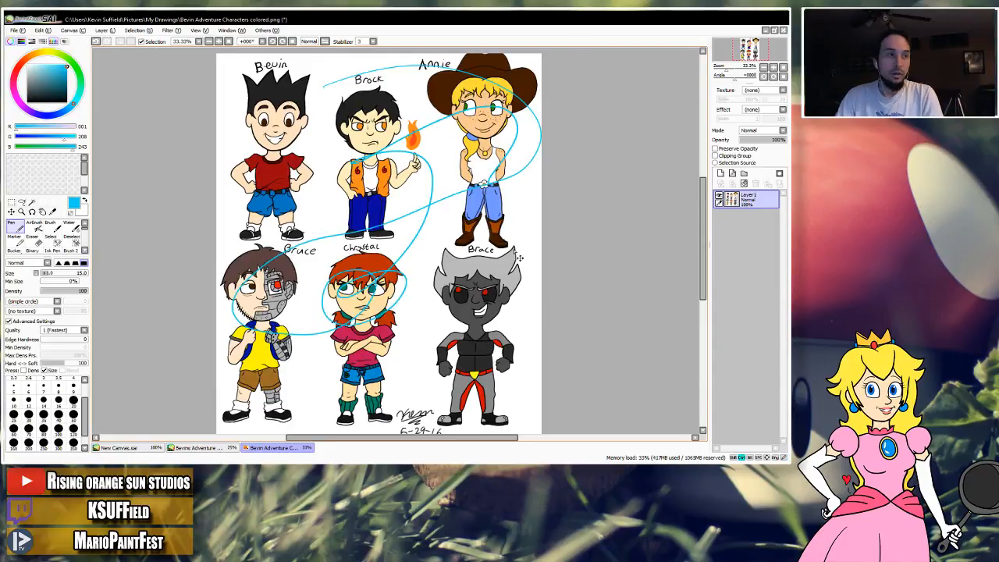
{"action": "key", "text": "ctrl+z"}
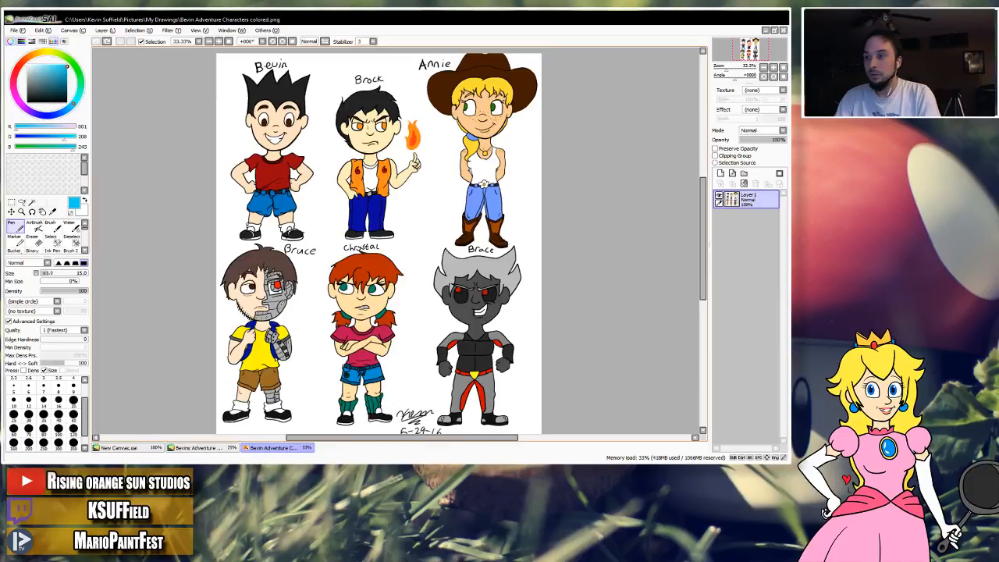
Sketch a small pointed nose where the guide lines cross on the head in New Canvas.sai, undoing unwanted attempts.
{"action": "left_click", "coordinate": [132, 448]}
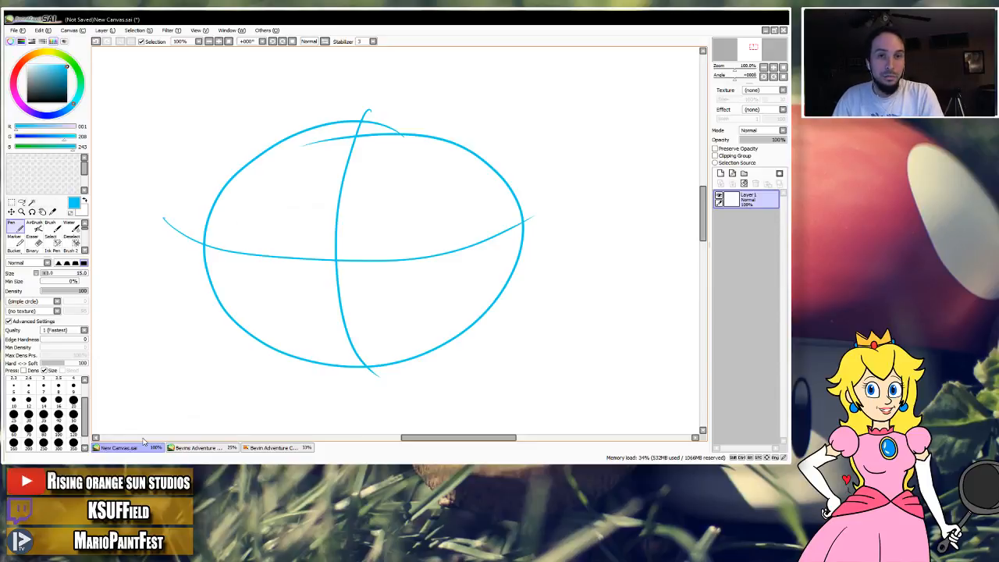
{"action": "mouse_move", "coordinate": [410, 190]}
{"action": "left_mouse_down"}
{"action": "mouse_move", "coordinate": [411, 259]}
{"action": "mouse_move", "coordinate": [415, 244]}
{"action": "left_mouse_up"}
{"action": "left_click", "coordinate": [763, 68]}
{"action": "left_click", "coordinate": [763, 68]}
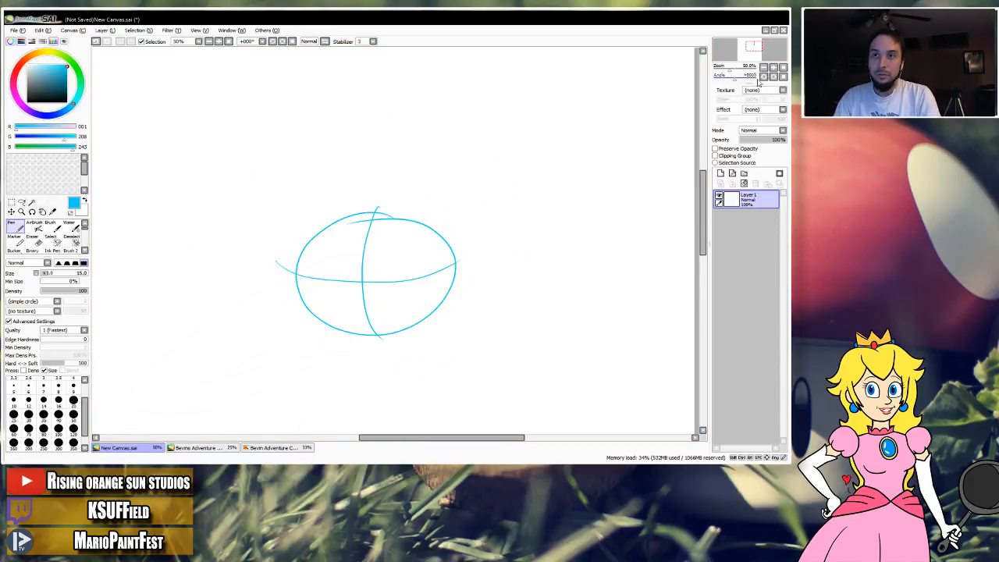
{"action": "left_click", "coordinate": [774, 68]}
{"action": "left_click_drag", "start_coordinate": [470, 263], "coordinate": [493, 229]}
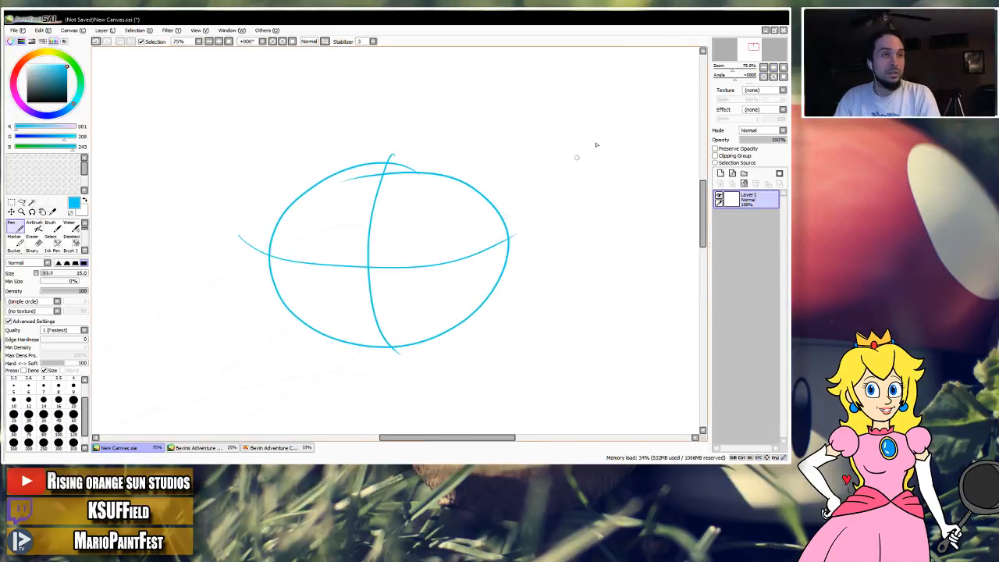
{"action": "left_click", "coordinate": [774, 68]}
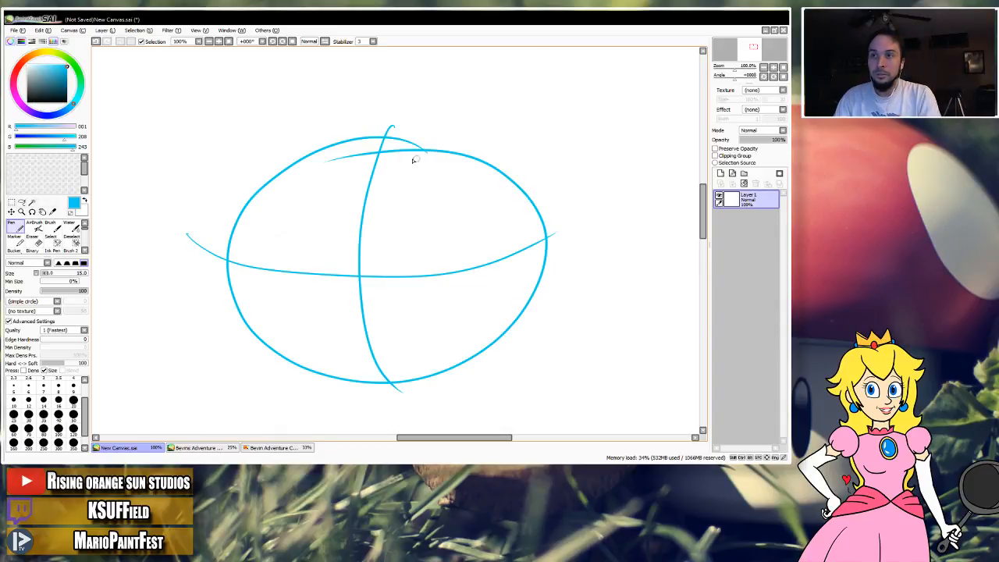
{"action": "scroll", "coordinate": [340, 216], "scroll_direction": "down", "scroll_amount": 2}
{"action": "left_click_drag", "start_coordinate": [360, 226], "coordinate": [371, 253]}
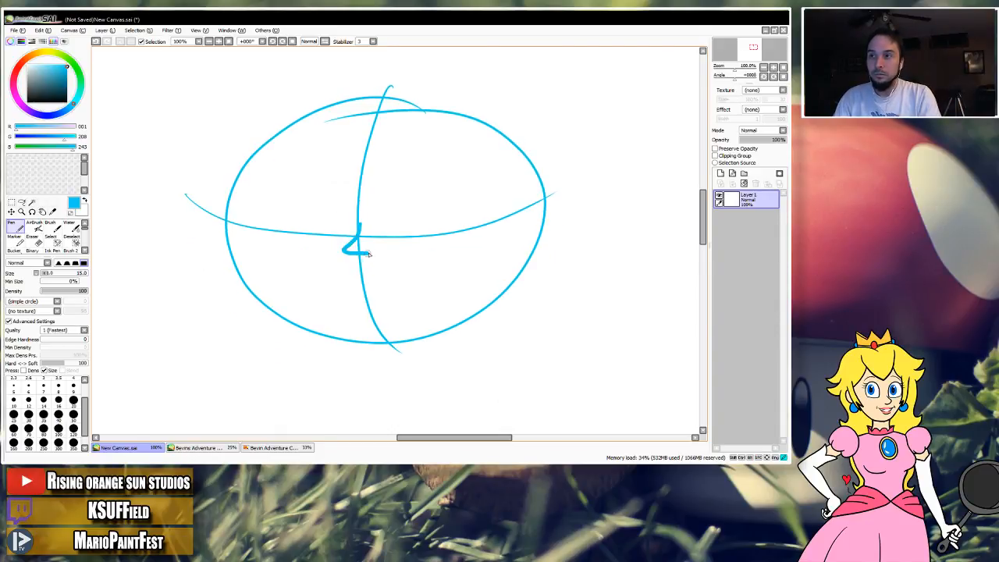
{"action": "key", "text": "ctrl+z"}
{"action": "mouse_move", "coordinate": [359, 219]}
{"action": "left_mouse_down"}
{"action": "mouse_move", "coordinate": [338, 244]}
{"action": "mouse_move", "coordinate": [366, 245]}
{"action": "mouse_move", "coordinate": [349, 240]}
{"action": "mouse_move", "coordinate": [364, 249]}
{"action": "mouse_move", "coordinate": [348, 242]}
{"action": "mouse_move", "coordinate": [351, 259]}
{"action": "mouse_move", "coordinate": [351, 236]}
{"action": "mouse_move", "coordinate": [364, 257]}
{"action": "left_mouse_up"}
{"action": "key", "text": "ctrl+z"}
{"action": "key", "text": "ctrl+z"}
{"action": "key", "text": "ctrl+z"}
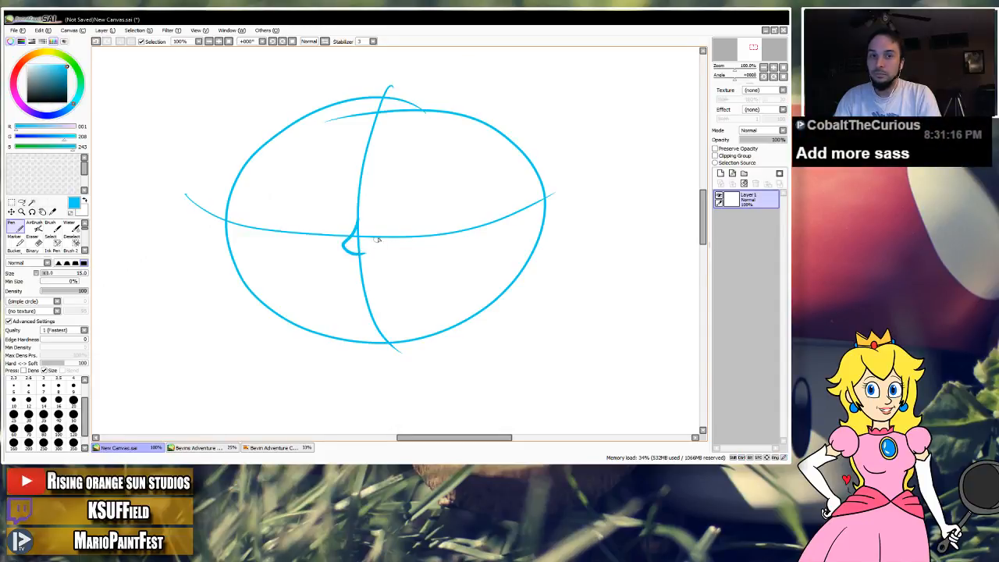
Examine Bruce, Chrystal and Brace in Bevin Adventure Characters colored.png at 50%.
{"action": "left_click", "coordinate": [266, 447]}
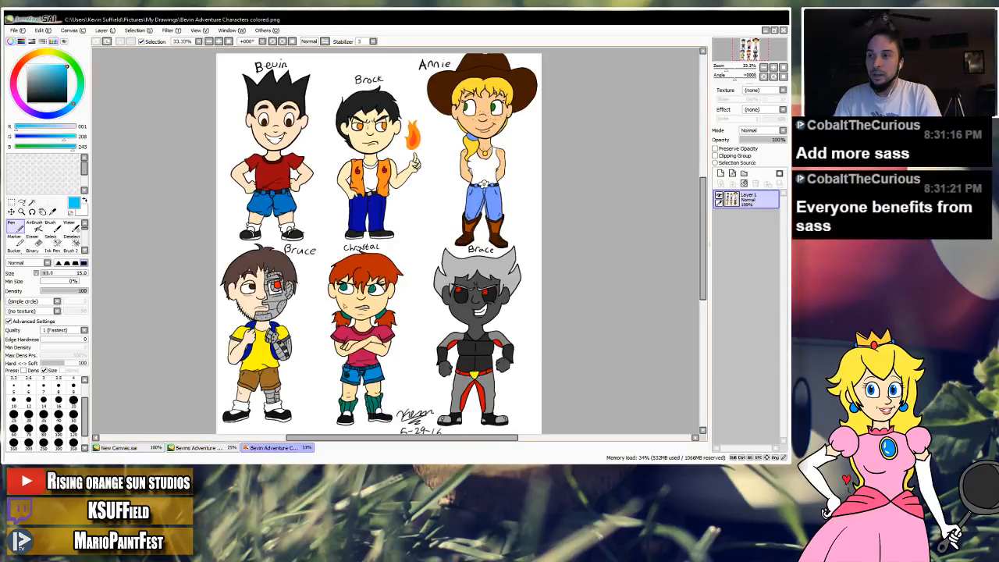
{"action": "left_click", "coordinate": [773, 68]}
{"action": "left_click_drag", "start_coordinate": [417, 290], "coordinate": [394, 252]}
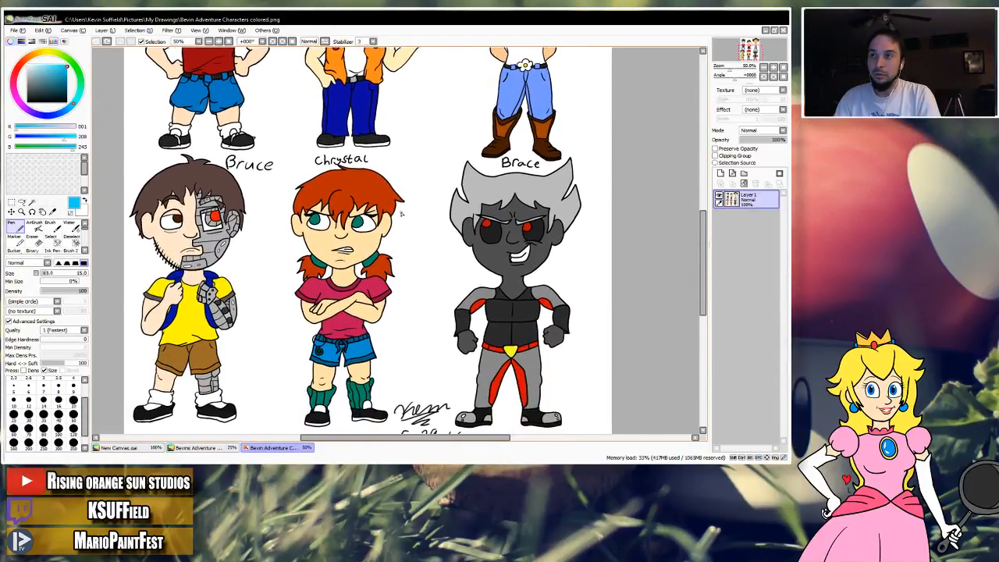
{"action": "left_click_drag", "start_coordinate": [401, 188], "coordinate": [396, 204]}
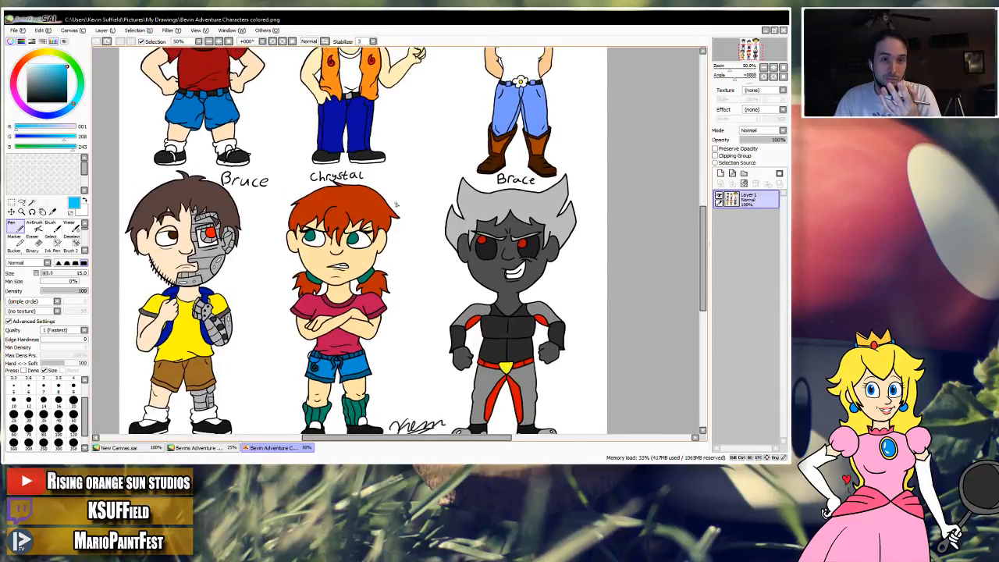
Sketch a near-vertical guide line inside each side of the head oval in New Canvas.sai, redrawing the right one higher.
{"action": "left_click", "coordinate": [141, 446]}
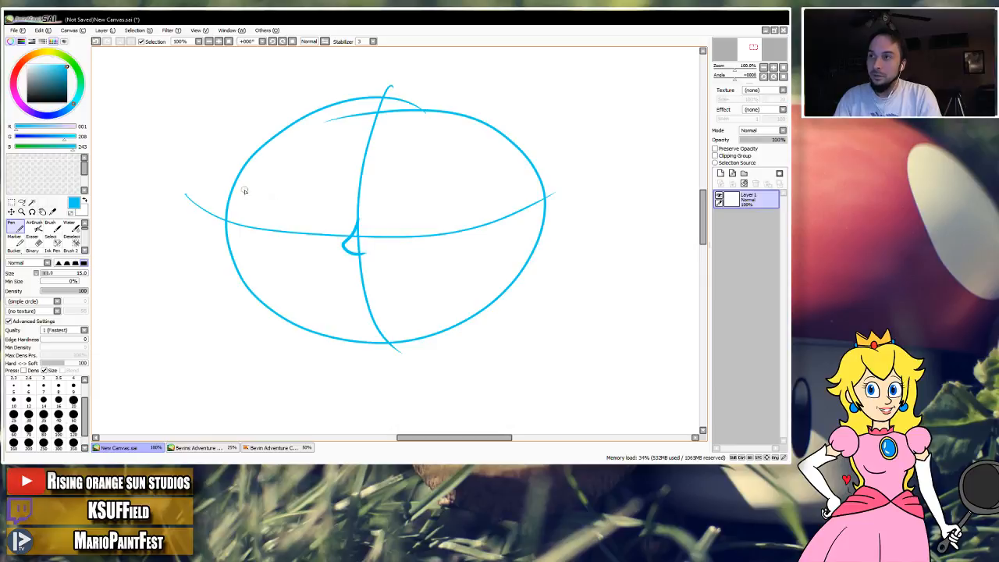
{"action": "left_click_drag", "start_coordinate": [241, 175], "coordinate": [240, 285]}
{"action": "left_click_drag", "start_coordinate": [495, 199], "coordinate": [496, 298]}
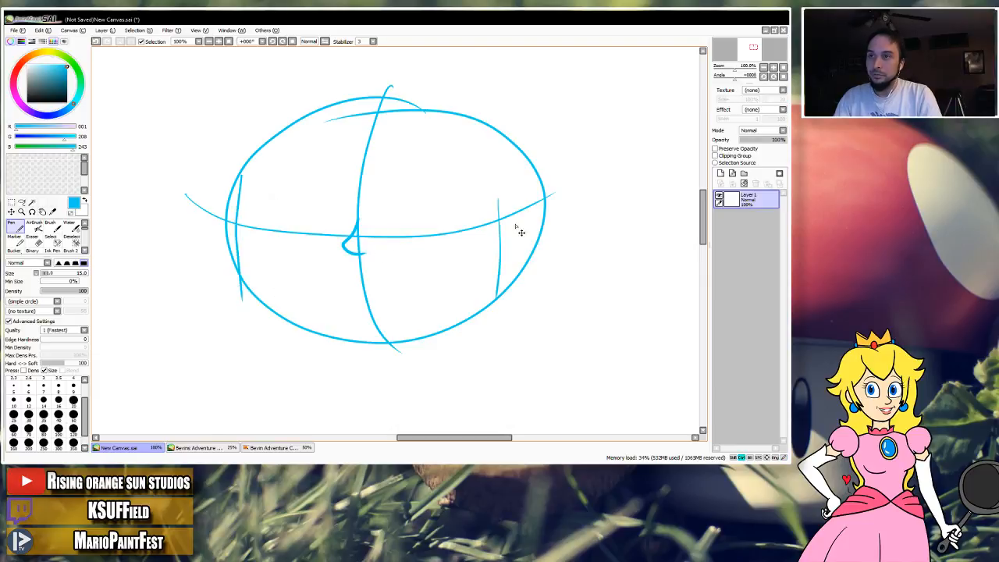
{"action": "key", "text": "ctrl+z"}
{"action": "left_click_drag", "start_coordinate": [503, 178], "coordinate": [506, 287]}
Try several curved jaw and chin outlines beneath the head oval, undoing each unwanted attempt.
{"action": "mouse_move", "coordinate": [265, 302]}
{"action": "left_mouse_down"}
{"action": "mouse_move", "coordinate": [305, 353]}
{"action": "mouse_move", "coordinate": [453, 334]}
{"action": "left_mouse_up"}
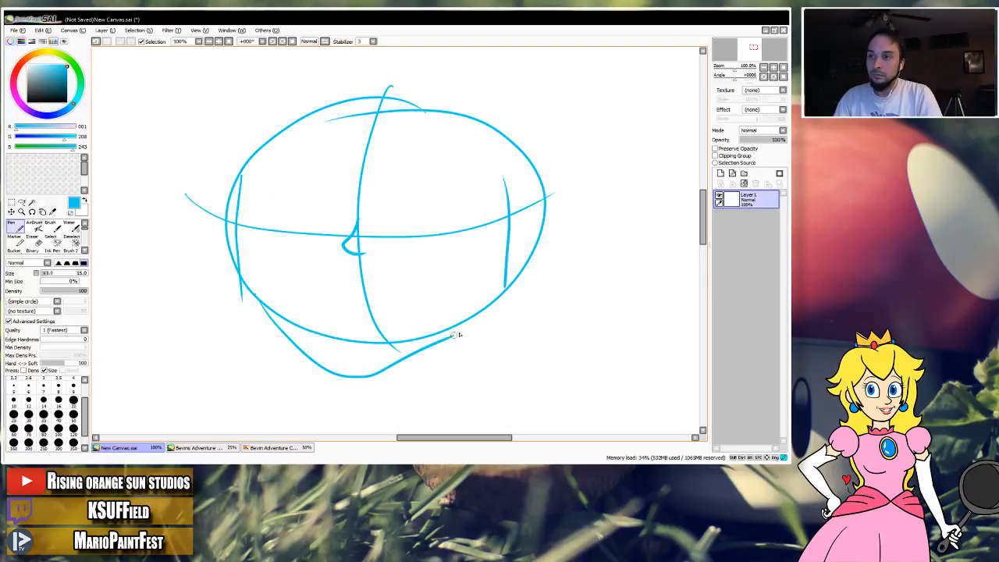
{"action": "key", "text": "ctrl+z"}
{"action": "mouse_move", "coordinate": [265, 304]}
{"action": "left_mouse_down"}
{"action": "mouse_move", "coordinate": [393, 377]}
{"action": "mouse_move", "coordinate": [487, 300]}
{"action": "left_mouse_up"}
{"action": "key", "text": "ctrl+z"}
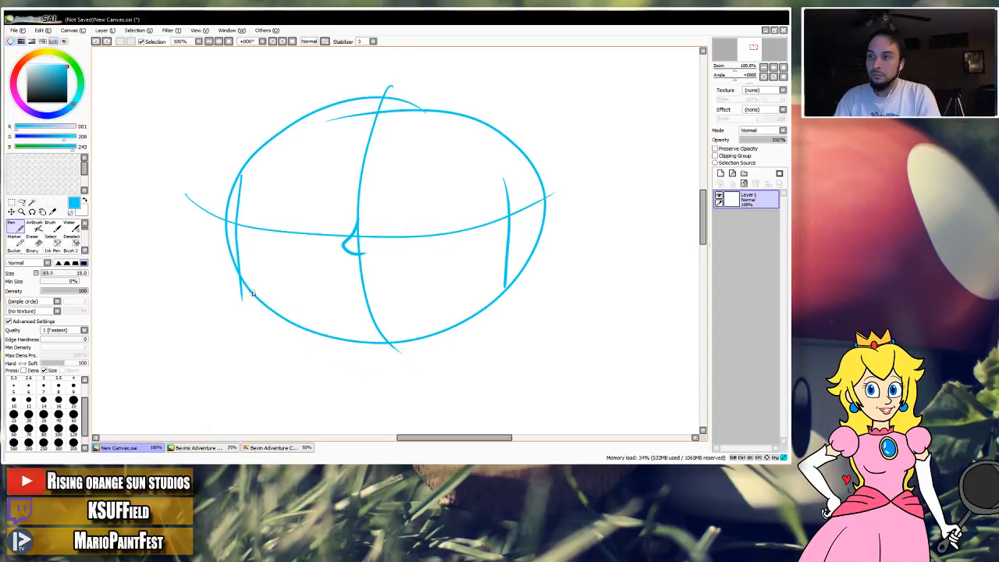
{"action": "mouse_move", "coordinate": [248, 290]}
{"action": "left_mouse_down"}
{"action": "mouse_move", "coordinate": [334, 378]}
{"action": "mouse_move", "coordinate": [496, 311]}
{"action": "left_mouse_up"}
{"action": "key", "text": "ctrl+z"}
{"action": "mouse_move", "coordinate": [248, 291]}
{"action": "left_mouse_down"}
{"action": "mouse_move", "coordinate": [285, 332]}
{"action": "mouse_move", "coordinate": [470, 290]}
{"action": "left_mouse_up"}
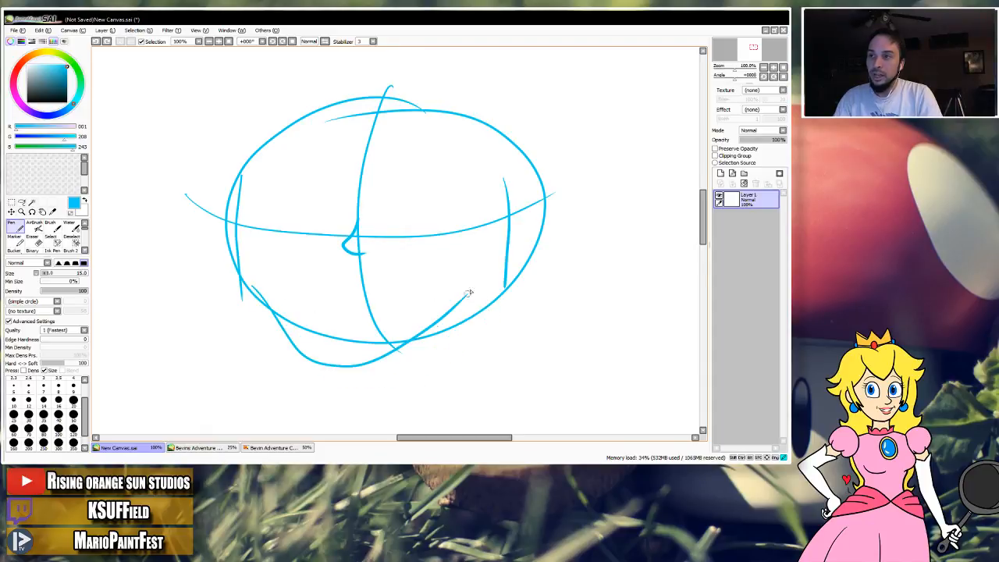
{"action": "key", "text": "ctrl+z"}
{"action": "mouse_move", "coordinate": [262, 293]}
{"action": "left_mouse_down"}
{"action": "mouse_move", "coordinate": [446, 357]}
{"action": "mouse_move", "coordinate": [485, 306]}
{"action": "left_mouse_up"}
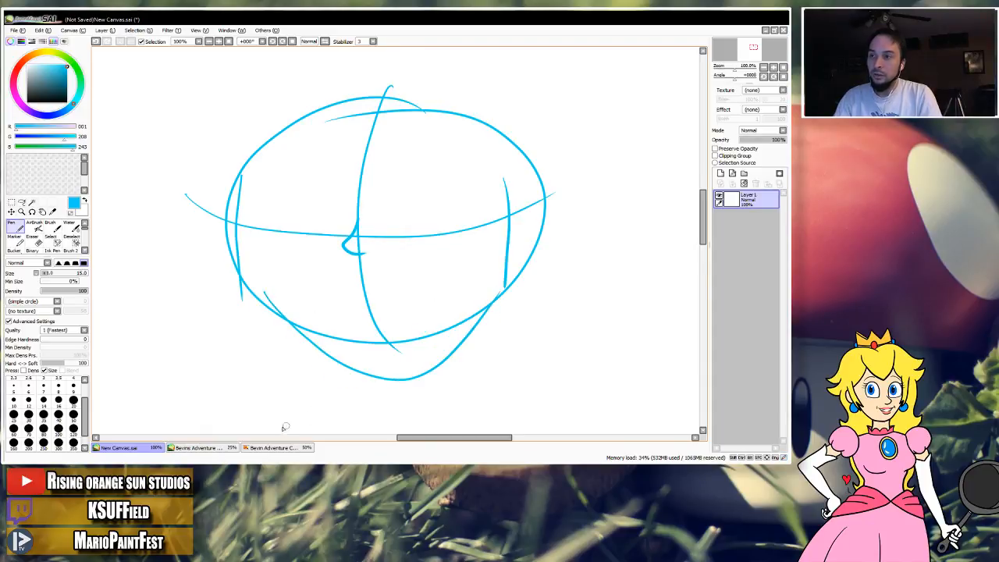
Compare the head shapes in Bevin Adventure Characters colored.png and Bevins Adventure Characters.sai.
{"action": "left_click", "coordinate": [286, 445]}
{"action": "scroll", "coordinate": [403, 224], "scroll_direction": "up", "scroll_amount": 3}
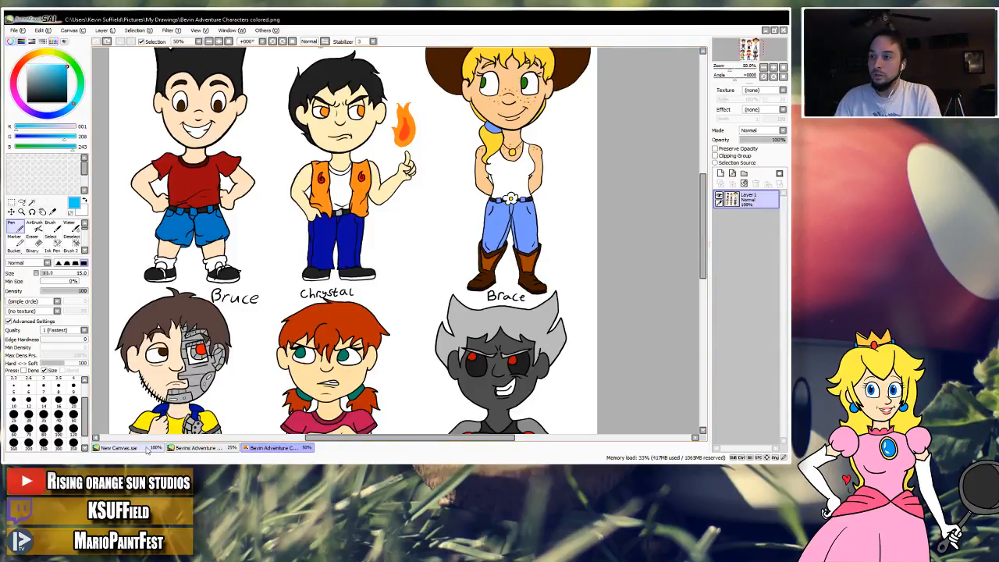
{"action": "left_click", "coordinate": [194, 448]}
Return to New Canvas.sai at 75%, undo the existing jaw outline and try narrower and wider replacements.
{"action": "left_click", "coordinate": [118, 447]}
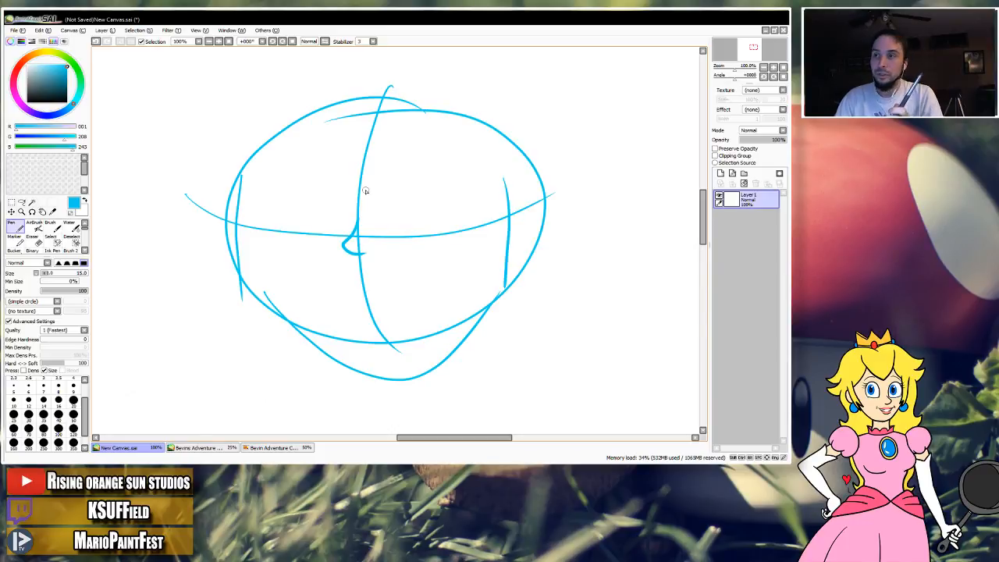
{"action": "scroll", "coordinate": [476, 221], "scroll_direction": "down", "scroll_amount": 2}
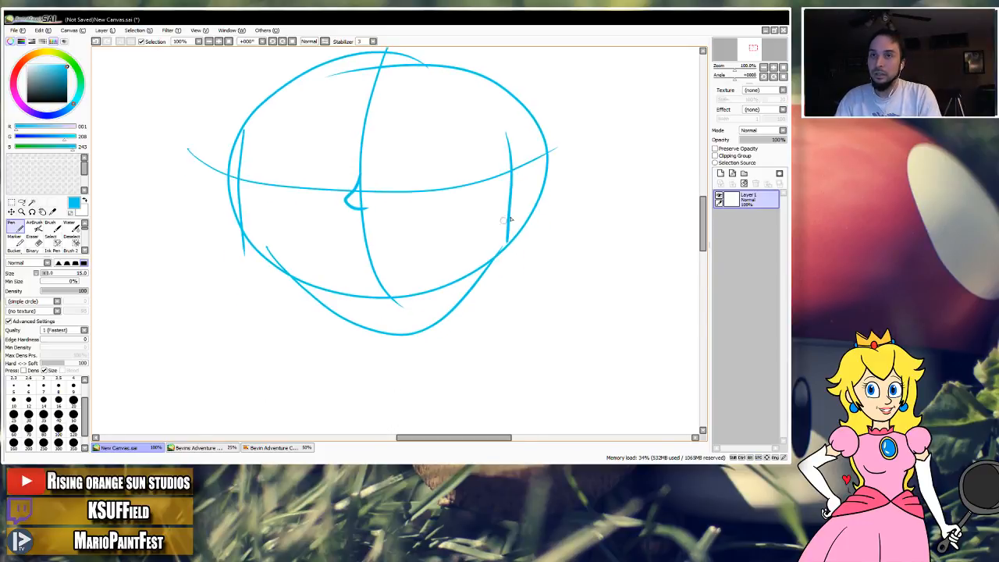
{"action": "left_click", "coordinate": [764, 68]}
{"action": "left_click_drag", "start_coordinate": [515, 248], "coordinate": [507, 225]}
{"action": "key", "text": "ctrl+z"}
{"action": "mouse_move", "coordinate": [294, 231]}
{"action": "left_mouse_down"}
{"action": "mouse_move", "coordinate": [322, 268]}
{"action": "mouse_move", "coordinate": [413, 243]}
{"action": "left_mouse_up"}
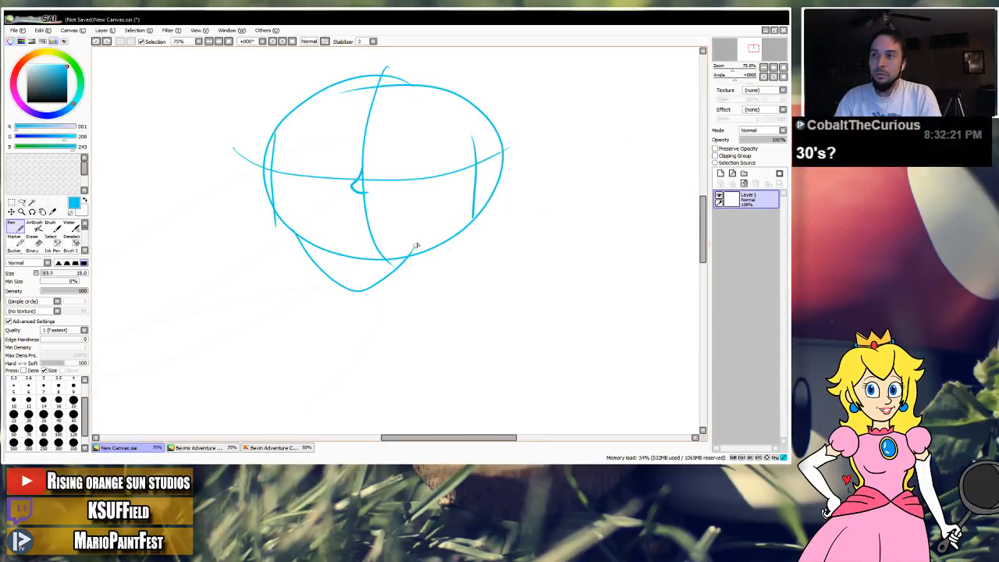
{"action": "key", "text": "ctrl+z"}
{"action": "mouse_move", "coordinate": [292, 221]}
{"action": "left_mouse_down"}
{"action": "mouse_move", "coordinate": [356, 268]}
{"action": "mouse_move", "coordinate": [472, 209]}
{"action": "left_mouse_up"}
{"action": "key", "text": "ctrl+z"}
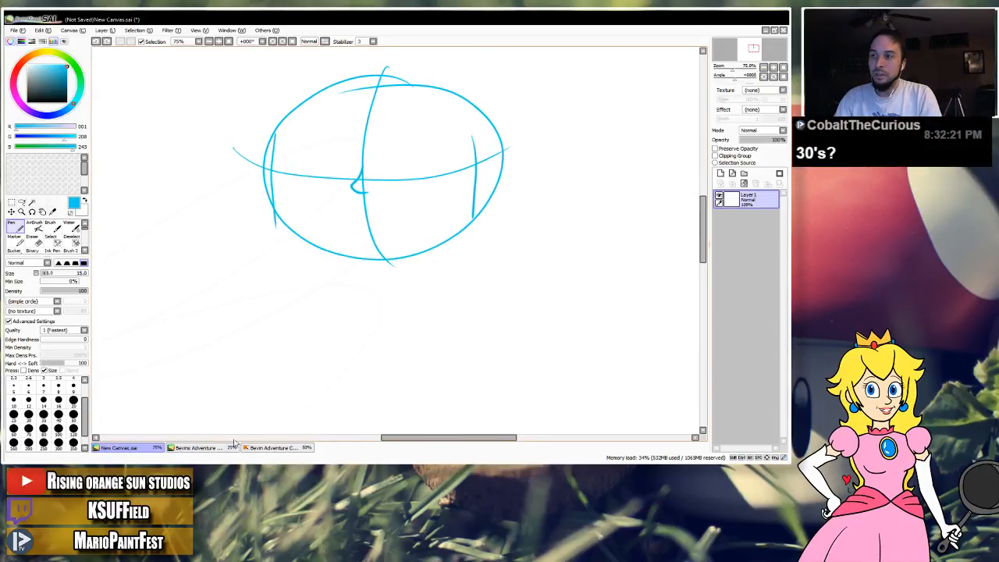
Examine the upper and lower rows of characters in Bevins Adventure Characters.sai, undoing any stray strokes.
{"action": "left_click", "coordinate": [226, 447]}
{"action": "left_click_drag", "start_coordinate": [264, 184], "coordinate": [301, 211]}
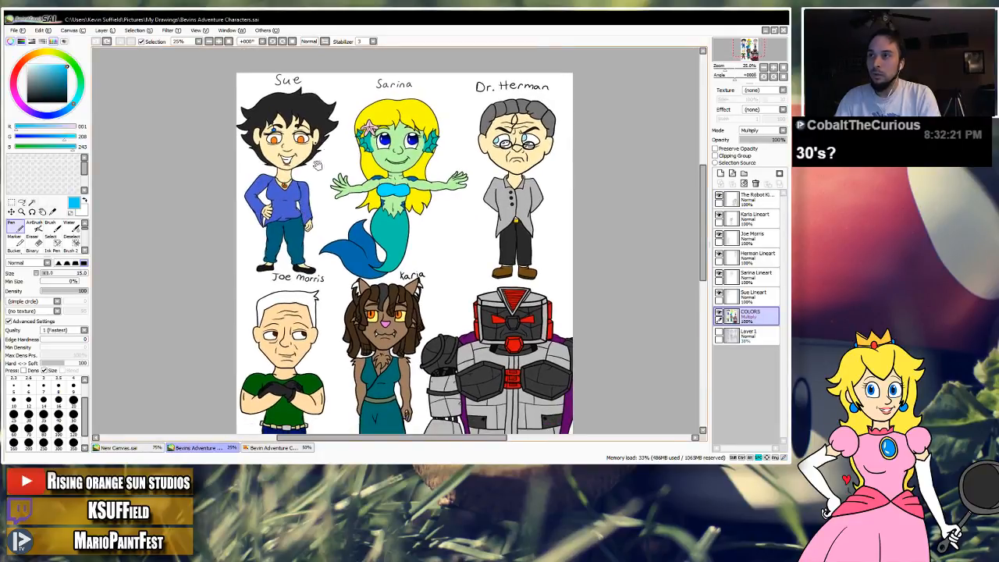
{"action": "left_click_drag", "start_coordinate": [252, 81], "coordinate": [372, 129]}
{"action": "key", "text": "ctrl+z"}
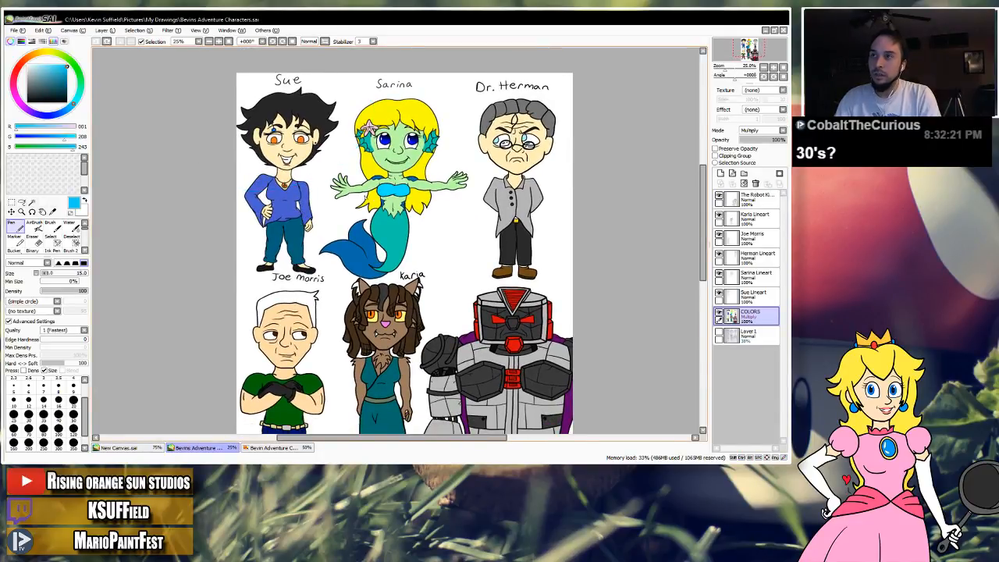
{"action": "left_click_drag", "start_coordinate": [305, 278], "coordinate": [309, 215]}
{"action": "mouse_move", "coordinate": [309, 251]}
{"action": "left_mouse_down"}
{"action": "mouse_move", "coordinate": [314, 232]}
{"action": "mouse_move", "coordinate": [267, 270]}
{"action": "mouse_move", "coordinate": [300, 228]}
{"action": "left_mouse_up"}
{"action": "key", "text": "ctrl+z"}
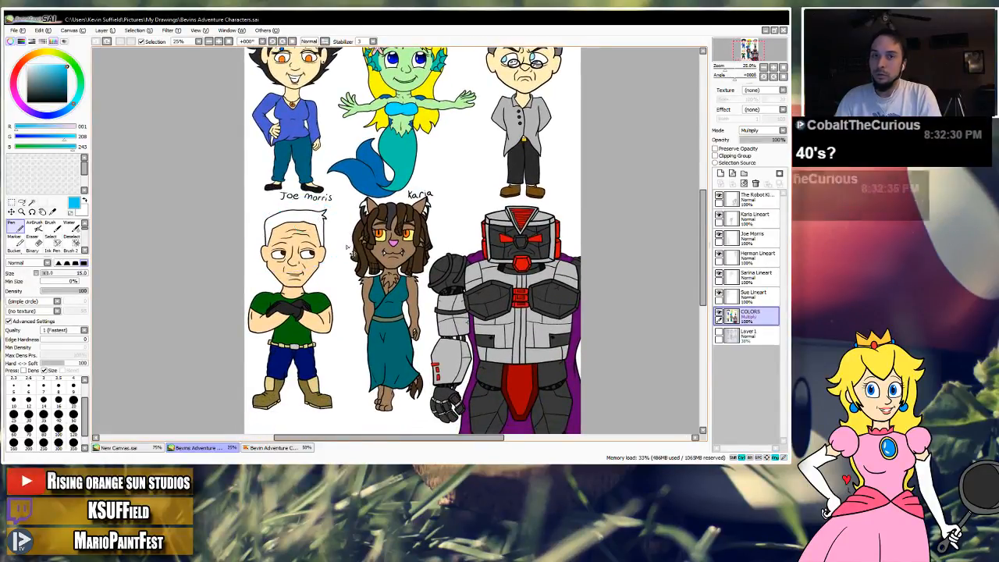
Sketch a short central neck line below the head in New Canvas.sai and a slightly sloping shoulder line across it.
{"action": "left_click", "coordinate": [145, 448]}
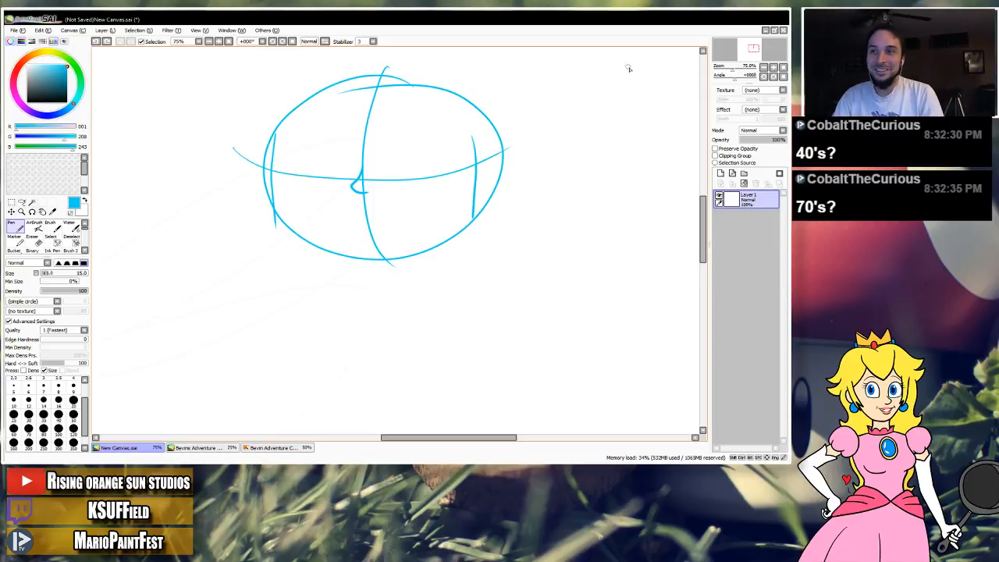
{"action": "mouse_move", "coordinate": [457, 148]}
{"action": "left_mouse_down"}
{"action": "mouse_move", "coordinate": [455, 270]}
{"action": "mouse_move", "coordinate": [457, 259]}
{"action": "left_mouse_up"}
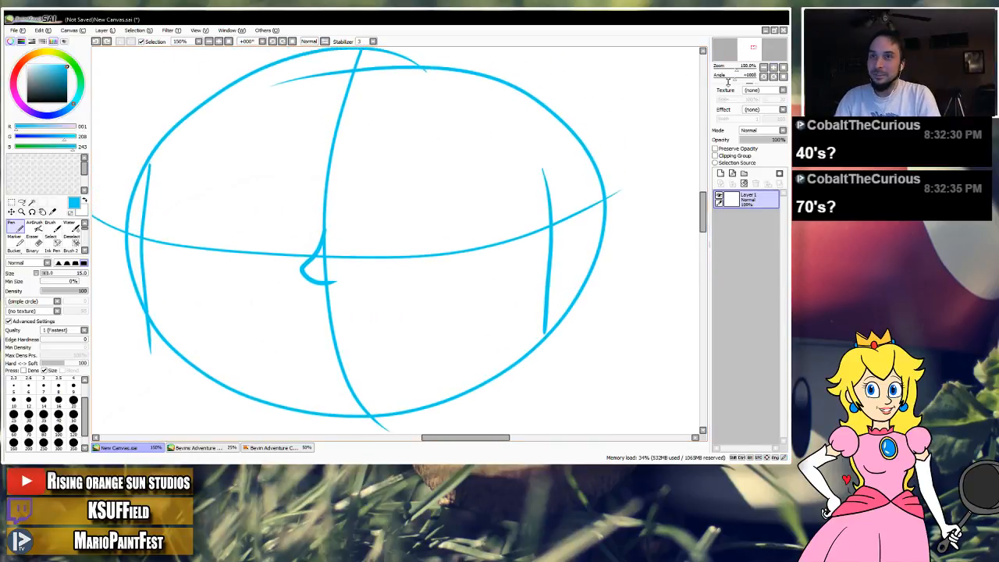
{"action": "left_click", "coordinate": [764, 67]}
{"action": "left_click_drag", "start_coordinate": [514, 281], "coordinate": [536, 156]}
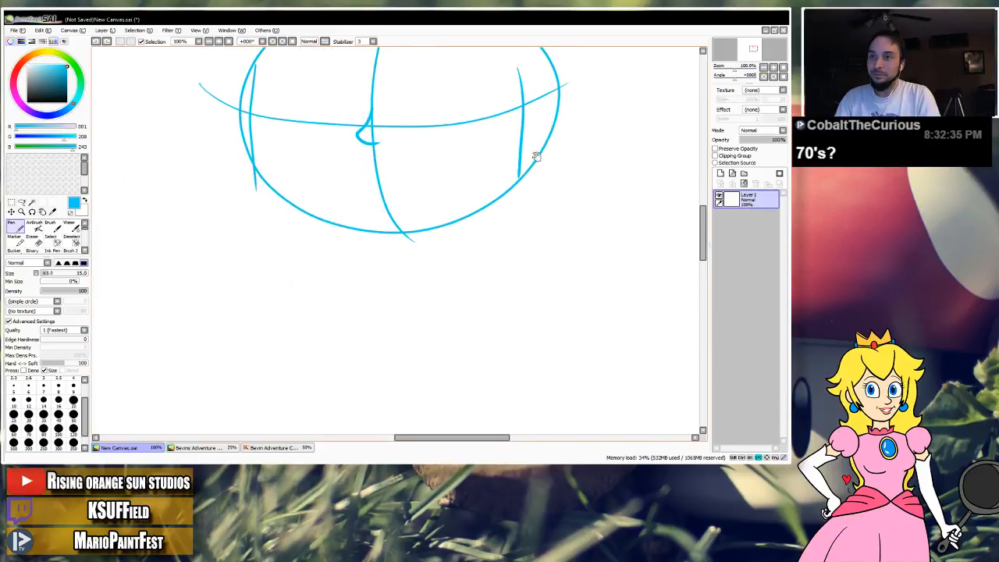
{"action": "left_click", "coordinate": [764, 67]}
{"action": "left_click_drag", "start_coordinate": [393, 235], "coordinate": [384, 280]}
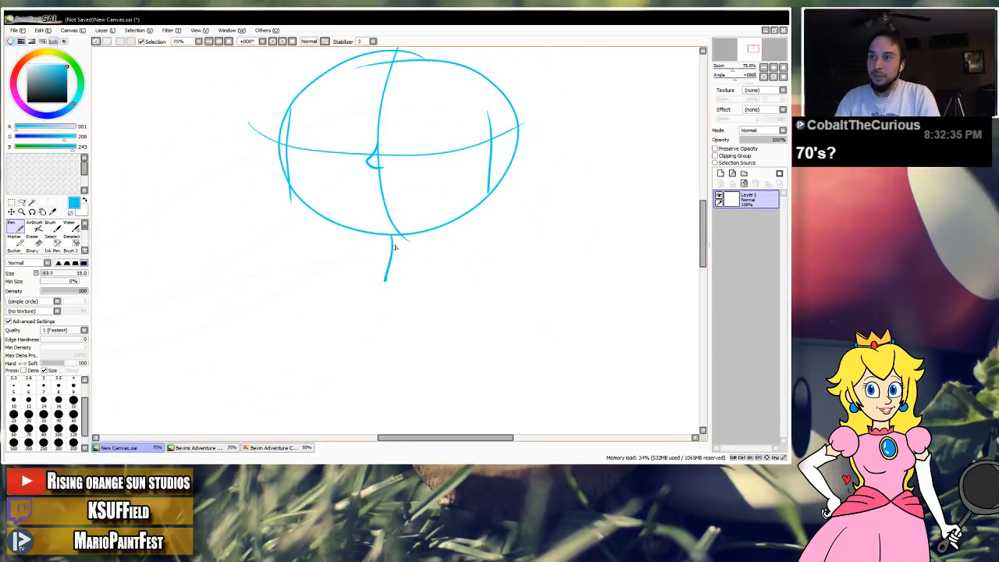
{"action": "key", "text": "ctrl+z"}
{"action": "left_click_drag", "start_coordinate": [394, 235], "coordinate": [394, 277]}
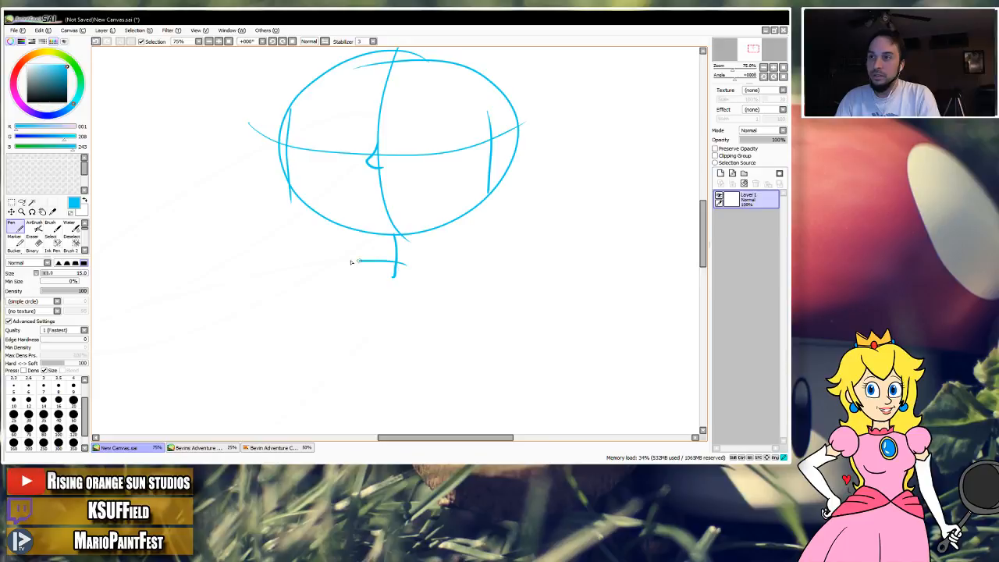
{"action": "left_click_drag", "start_coordinate": [285, 262], "coordinate": [531, 280]}
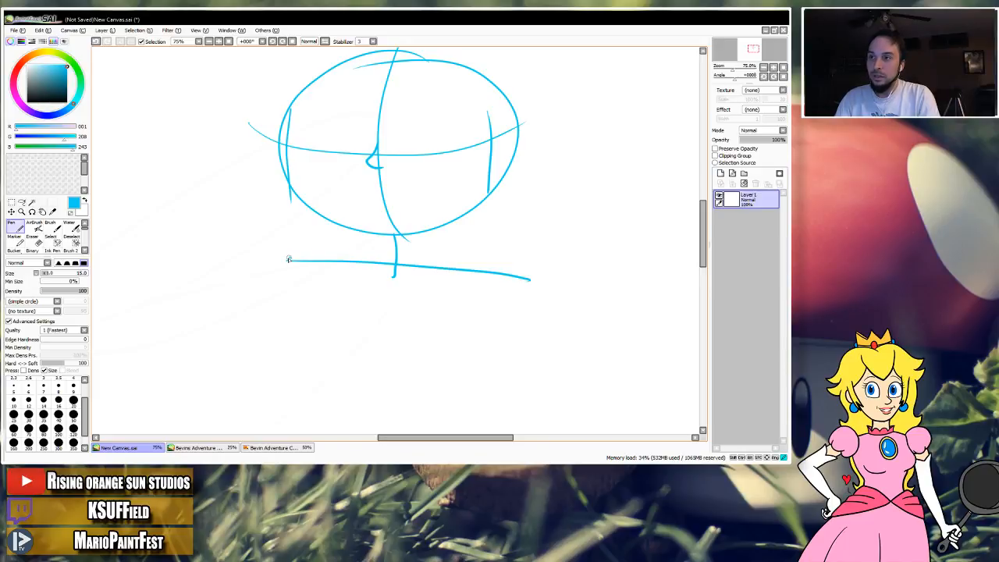
Sketch the torso's curved sides, its bowed center line and the inner arm lines below the shoulder line.
{"action": "left_click_drag", "start_coordinate": [287, 258], "coordinate": [306, 329]}
{"action": "left_click_drag", "start_coordinate": [524, 286], "coordinate": [477, 360]}
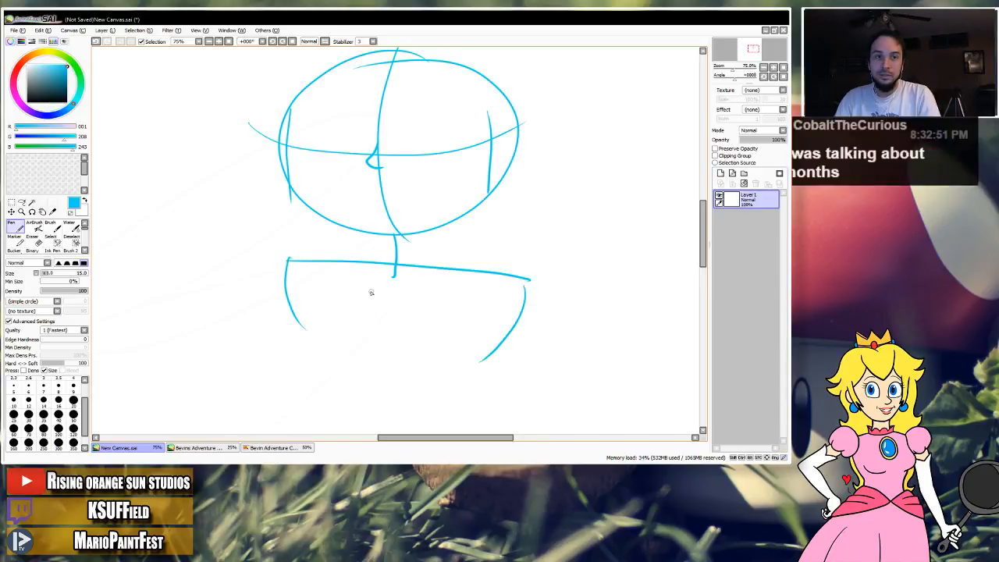
{"action": "mouse_move", "coordinate": [284, 284]}
{"action": "left_mouse_down"}
{"action": "mouse_move", "coordinate": [291, 323]}
{"action": "mouse_move", "coordinate": [341, 375]}
{"action": "left_mouse_up"}
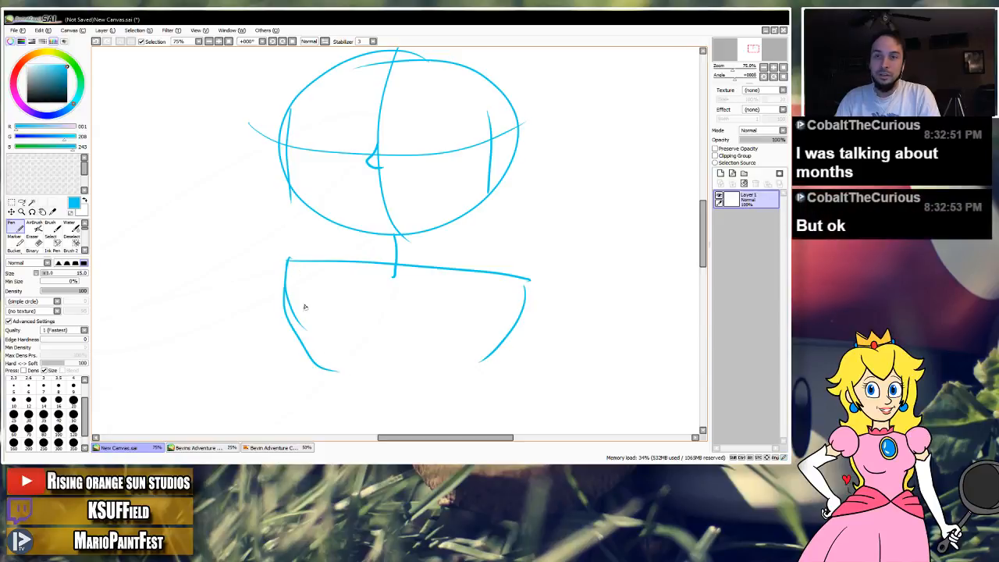
{"action": "left_click_drag", "start_coordinate": [288, 257], "coordinate": [339, 382]}
{"action": "left_click_drag", "start_coordinate": [392, 269], "coordinate": [388, 384]}
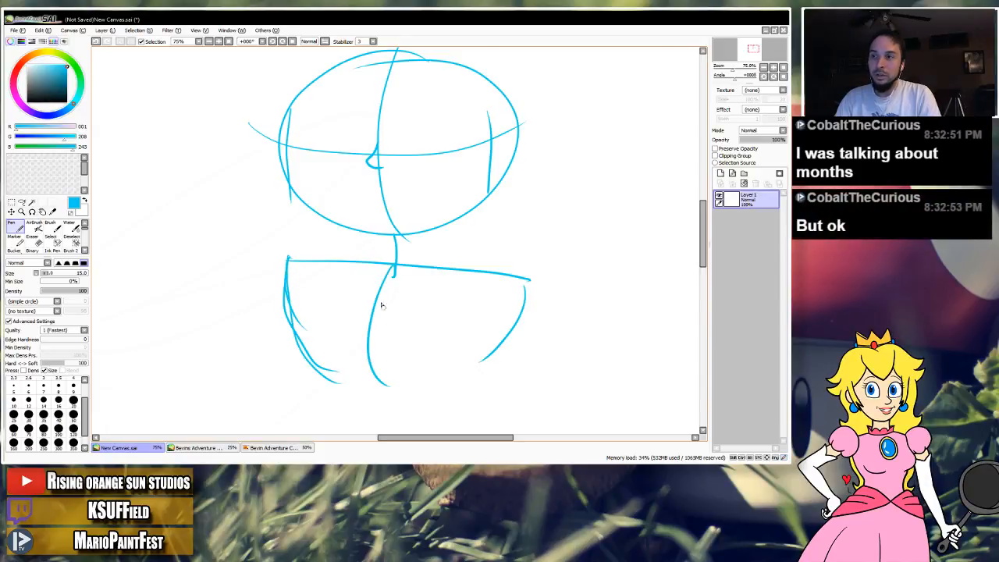
{"action": "left_click_drag", "start_coordinate": [508, 274], "coordinate": [510, 361]}
{"action": "left_click_drag", "start_coordinate": [301, 265], "coordinate": [295, 324]}
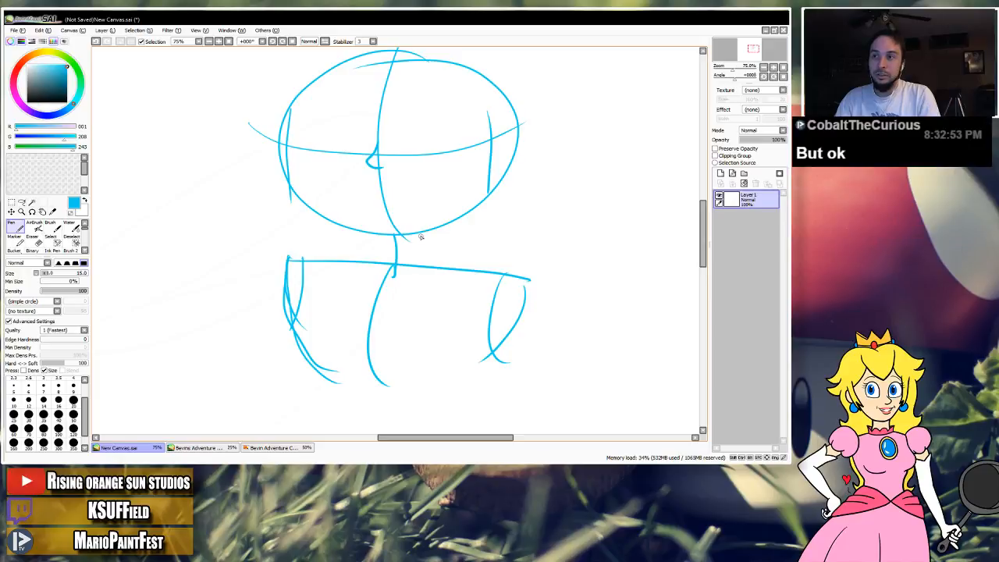
Sketch both curved sides of the neck between head and shoulder line, undoing narrower attempts to make the neck wider.
{"action": "left_click_drag", "start_coordinate": [425, 229], "coordinate": [427, 265]}
{"action": "key", "text": "ctrl+z"}
{"action": "left_click_drag", "start_coordinate": [416, 229], "coordinate": [419, 268]}
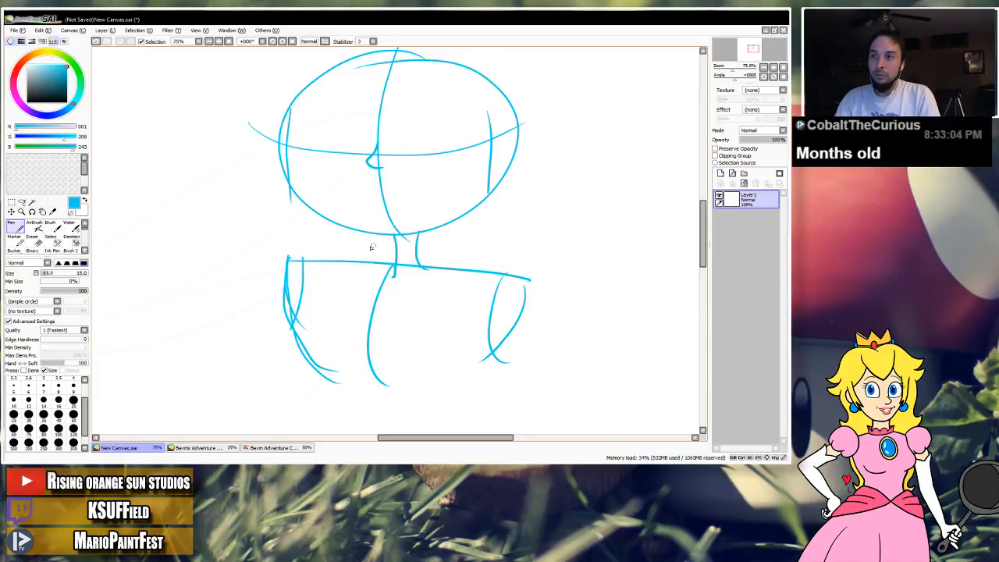
{"action": "left_click_drag", "start_coordinate": [361, 231], "coordinate": [359, 264]}
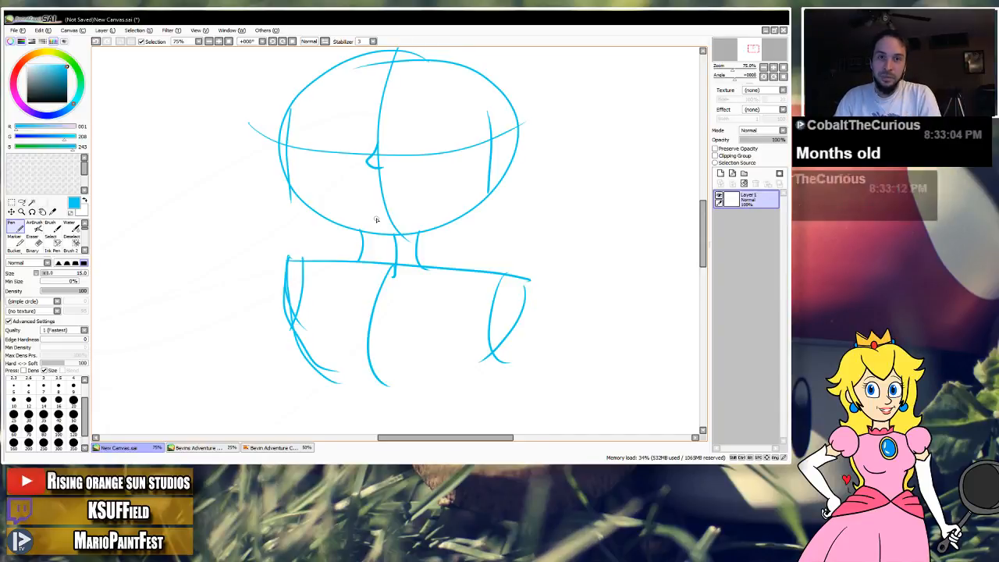
{"action": "key", "text": "ctrl+z"}
{"action": "left_click_drag", "start_coordinate": [366, 231], "coordinate": [369, 260]}
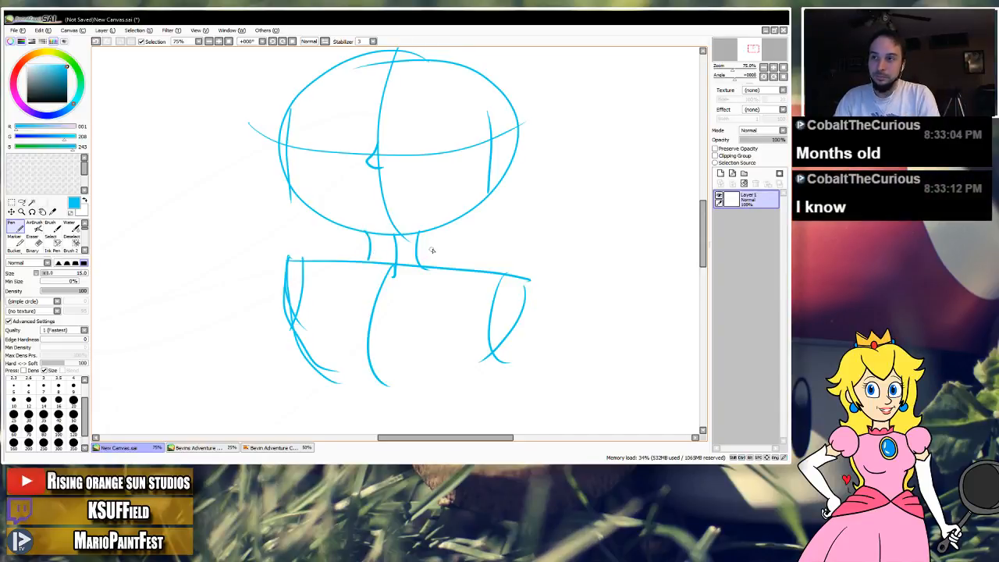
{"action": "key", "text": "ctrl+z"}
{"action": "key", "text": "ctrl+z"}
{"action": "left_click_drag", "start_coordinate": [434, 229], "coordinate": [451, 271]}
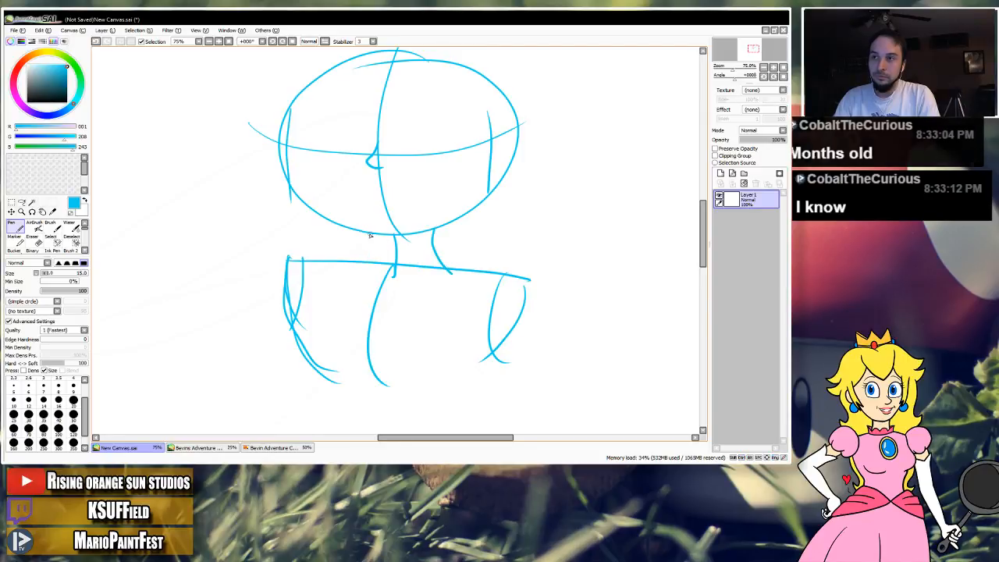
{"action": "left_click_drag", "start_coordinate": [368, 233], "coordinate": [368, 260]}
{"action": "key", "text": "ctrl+z"}
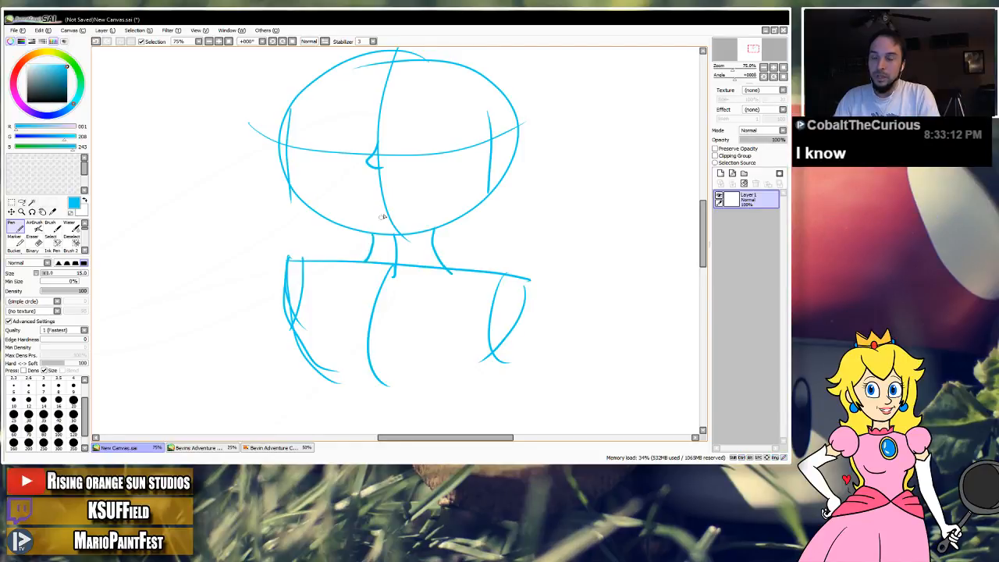
Sketch a gently curved shoulder contour outward from each side of the neck, just above the shoulder line.
{"action": "mouse_move", "coordinate": [435, 265]}
{"action": "left_mouse_down"}
{"action": "mouse_move", "coordinate": [485, 259]}
{"action": "mouse_move", "coordinate": [534, 272]}
{"action": "left_mouse_up"}
{"action": "key", "text": "ctrl+z"}
{"action": "left_click_drag", "start_coordinate": [365, 260], "coordinate": [270, 253]}
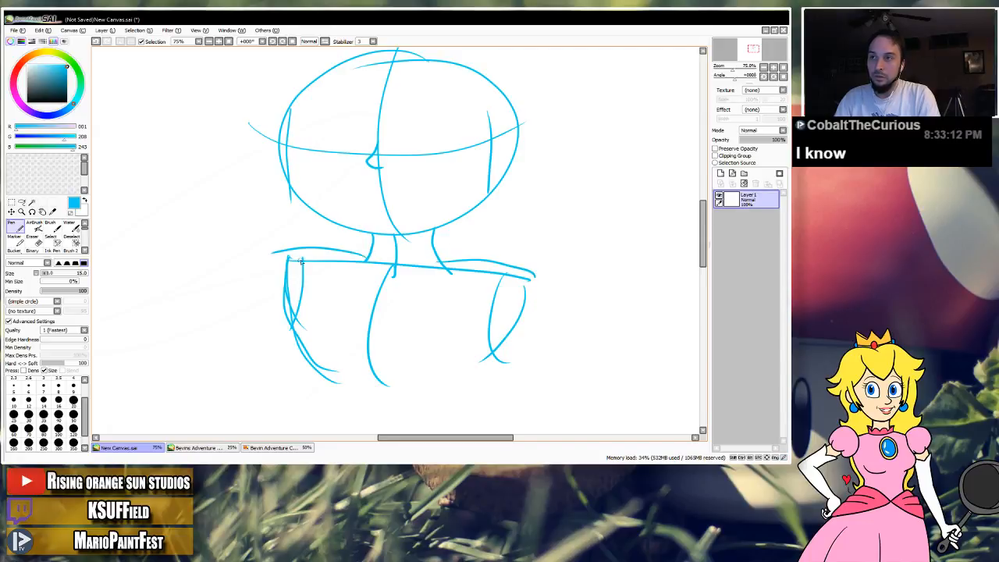
{"action": "mouse_move", "coordinate": [352, 252]}
{"action": "left_mouse_down"}
{"action": "mouse_move", "coordinate": [345, 300]}
{"action": "mouse_move", "coordinate": [350, 284]}
{"action": "left_mouse_up"}
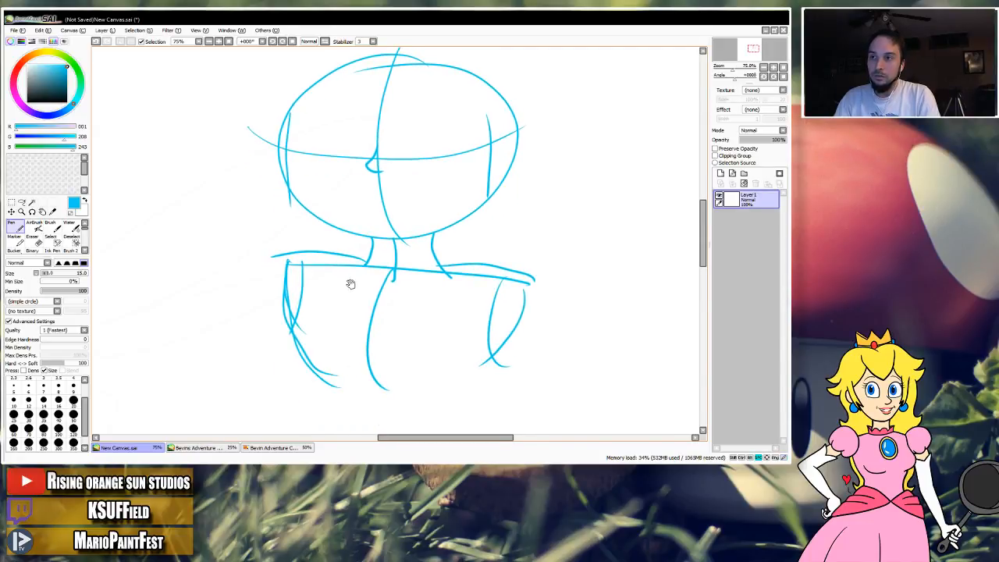
Rename the drawing's layer to sketch and add a layer named ink above it, keeping sketch as the active layer.
{"action": "double_click", "coordinate": [755, 198]}
{"action": "left_click", "coordinate": [783, 100]}
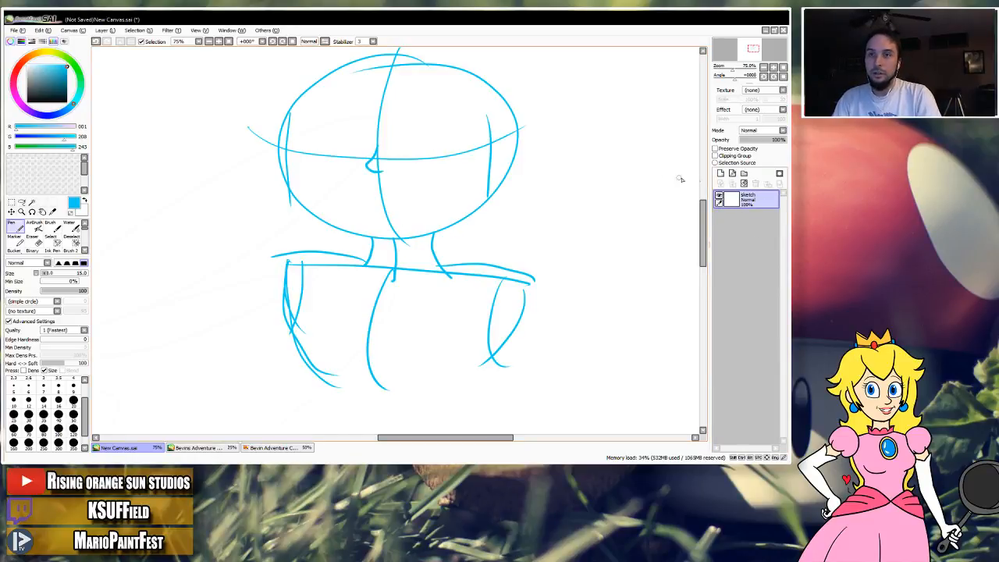
{"action": "left_click", "coordinate": [720, 172]}
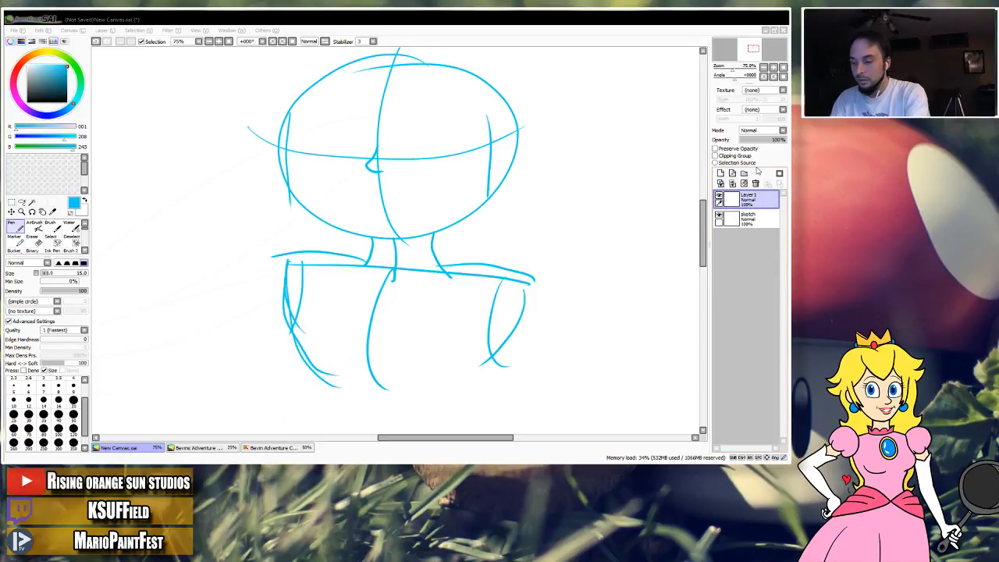
{"action": "key", "text": "Return"}
{"action": "left_click", "coordinate": [745, 218]}
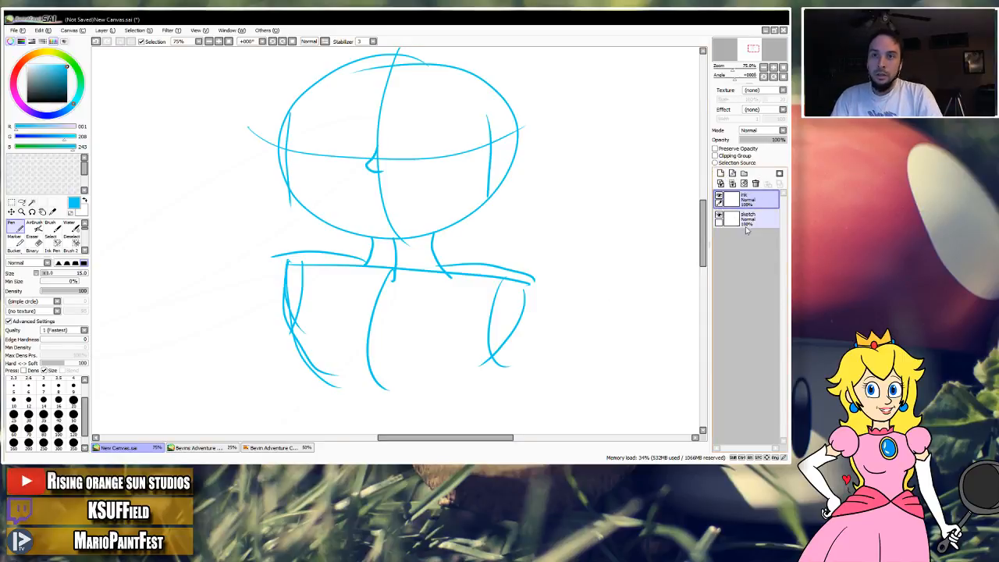
{"action": "scroll", "coordinate": [478, 228], "scroll_direction": "up", "scroll_amount": 1}
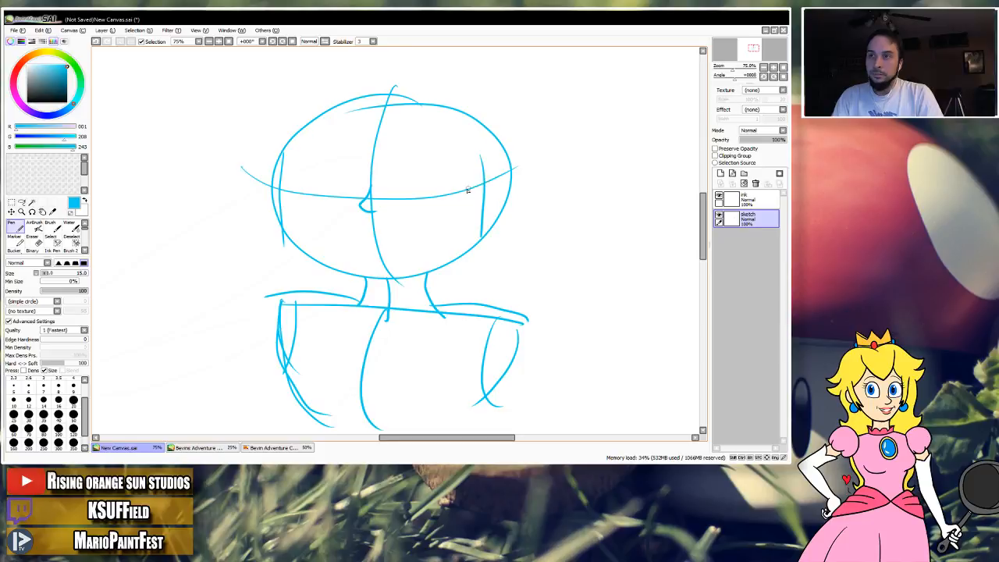
Sketch the jawline with layered strokes from both cheeks down to a rounded chin just below the head oval.
{"action": "mouse_move", "coordinate": [464, 189]}
{"action": "left_mouse_down"}
{"action": "mouse_move", "coordinate": [499, 195]}
{"action": "mouse_move", "coordinate": [484, 195]}
{"action": "mouse_move", "coordinate": [485, 240]}
{"action": "mouse_move", "coordinate": [476, 259]}
{"action": "mouse_move", "coordinate": [473, 244]}
{"action": "mouse_move", "coordinate": [451, 276]}
{"action": "mouse_move", "coordinate": [424, 285]}
{"action": "mouse_move", "coordinate": [433, 276]}
{"action": "left_mouse_up"}
{"action": "key", "text": "ctrl+z"}
{"action": "key", "text": "ctrl+z"}
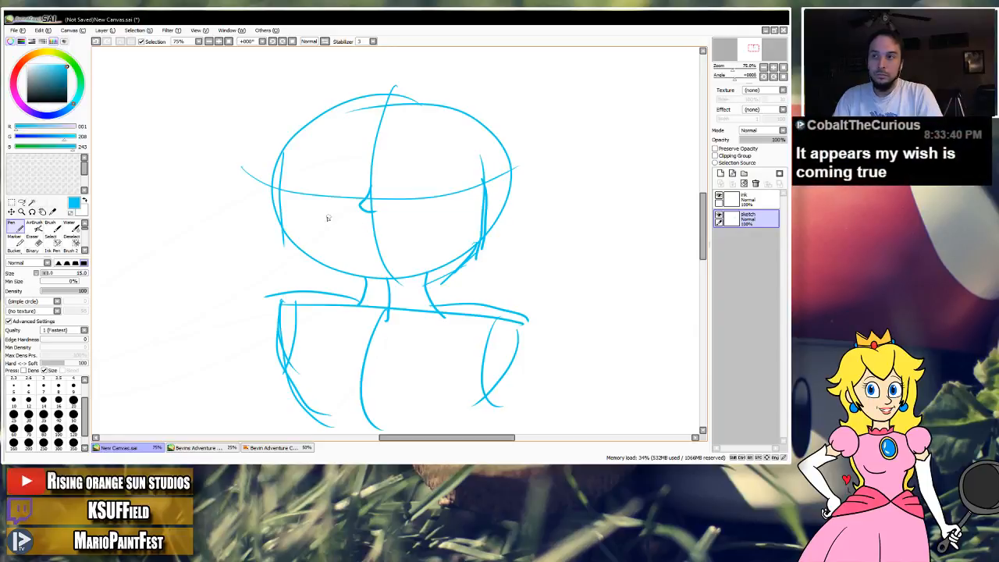
{"action": "mouse_move", "coordinate": [283, 179]}
{"action": "left_mouse_down"}
{"action": "mouse_move", "coordinate": [297, 265]}
{"action": "mouse_move", "coordinate": [299, 249]}
{"action": "mouse_move", "coordinate": [373, 293]}
{"action": "mouse_move", "coordinate": [366, 290]}
{"action": "mouse_move", "coordinate": [422, 293]}
{"action": "mouse_move", "coordinate": [461, 271]}
{"action": "mouse_move", "coordinate": [375, 292]}
{"action": "left_mouse_up"}
{"action": "mouse_move", "coordinate": [327, 269]}
{"action": "left_mouse_down"}
{"action": "mouse_move", "coordinate": [385, 292]}
{"action": "mouse_move", "coordinate": [431, 278]}
{"action": "left_mouse_up"}
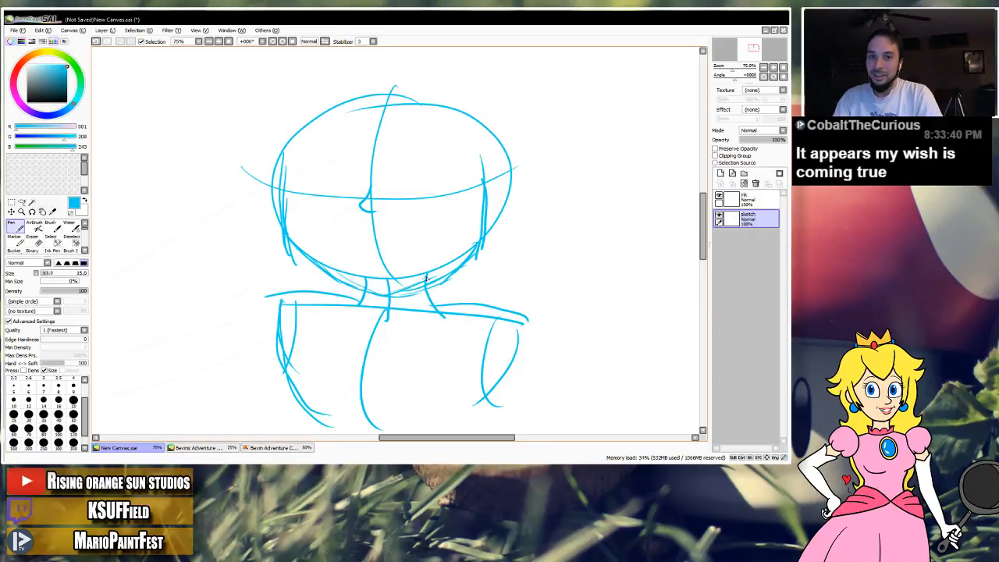
{"action": "mouse_move", "coordinate": [484, 240]}
{"action": "left_mouse_down"}
{"action": "mouse_move", "coordinate": [433, 277]}
{"action": "mouse_move", "coordinate": [379, 297]}
{"action": "left_mouse_up"}
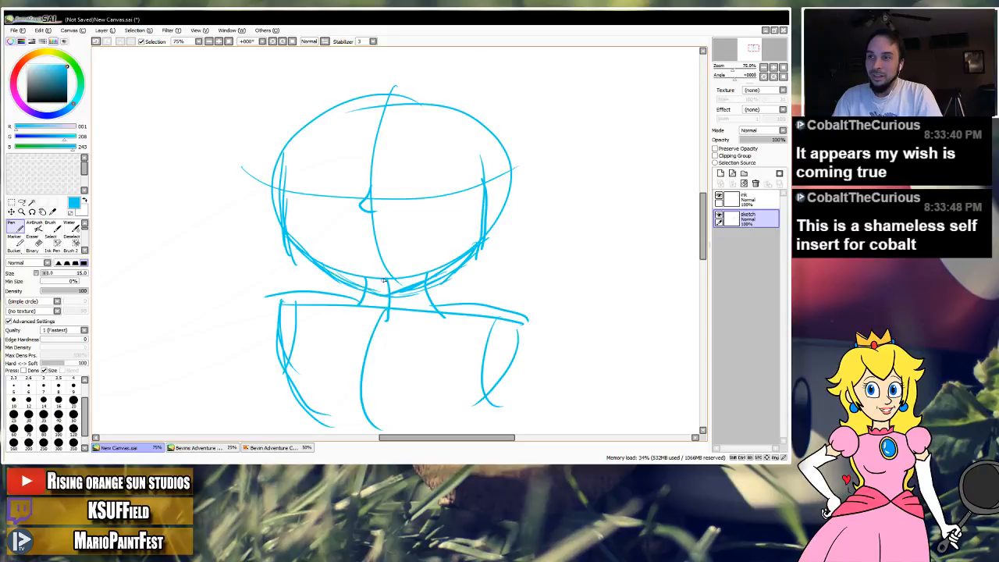
Shrink the eraser to 31 and erase the old nose with the guide lines crossing it.
{"action": "left_click_drag", "start_coordinate": [372, 186], "coordinate": [376, 222]}
{"action": "key", "text": "ctrl+z"}
{"action": "key", "text": "e"}
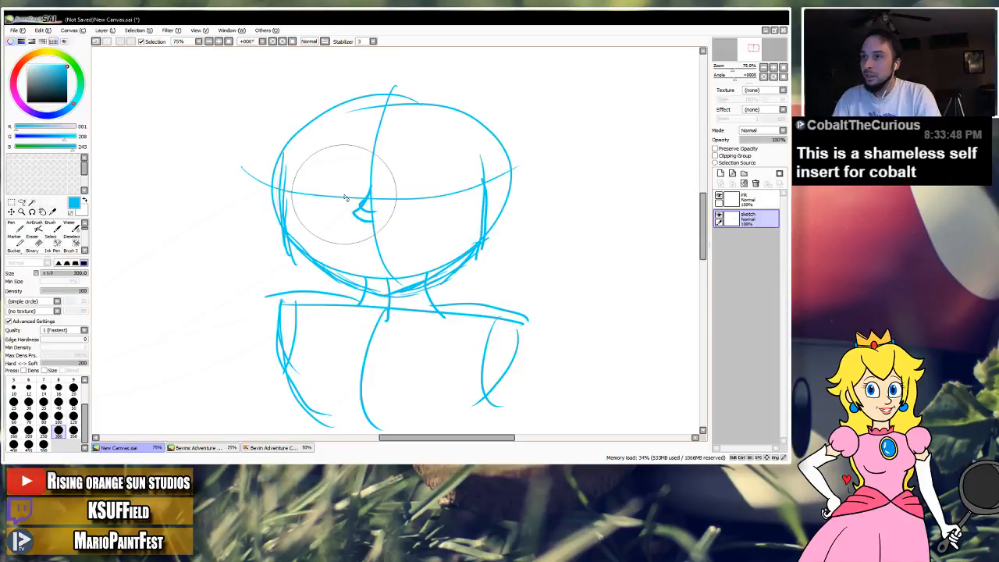
{"action": "left_click", "coordinate": [55, 274]}
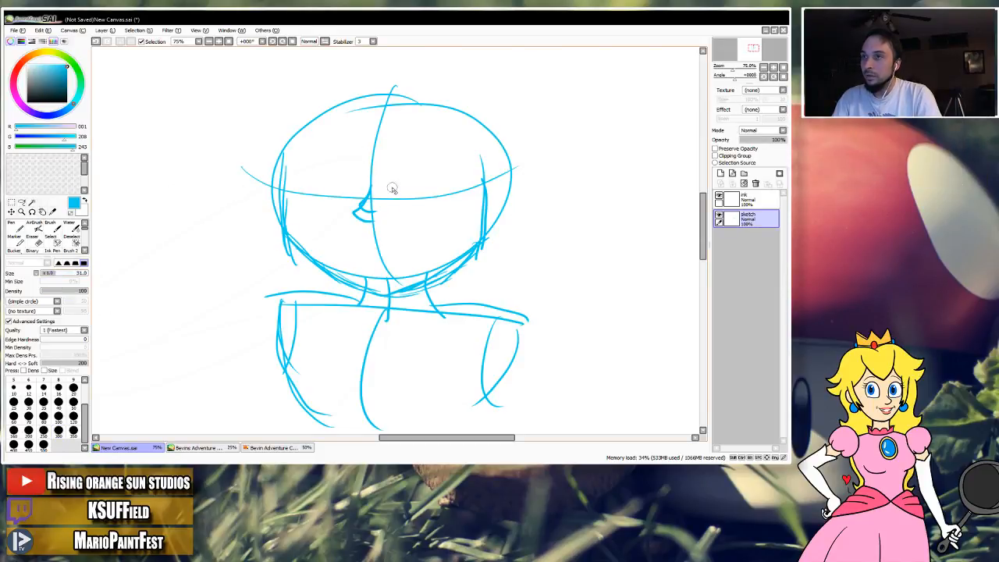
{"action": "mouse_move", "coordinate": [372, 188]}
{"action": "left_mouse_down"}
{"action": "mouse_move", "coordinate": [358, 202]}
{"action": "mouse_move", "coordinate": [365, 220]}
{"action": "mouse_move", "coordinate": [373, 212]}
{"action": "mouse_move", "coordinate": [355, 225]}
{"action": "left_mouse_up"}
Redraw a small pointed nose facing left at the center line and add a short mouth line above the chin.
{"action": "left_click", "coordinate": [17, 226]}
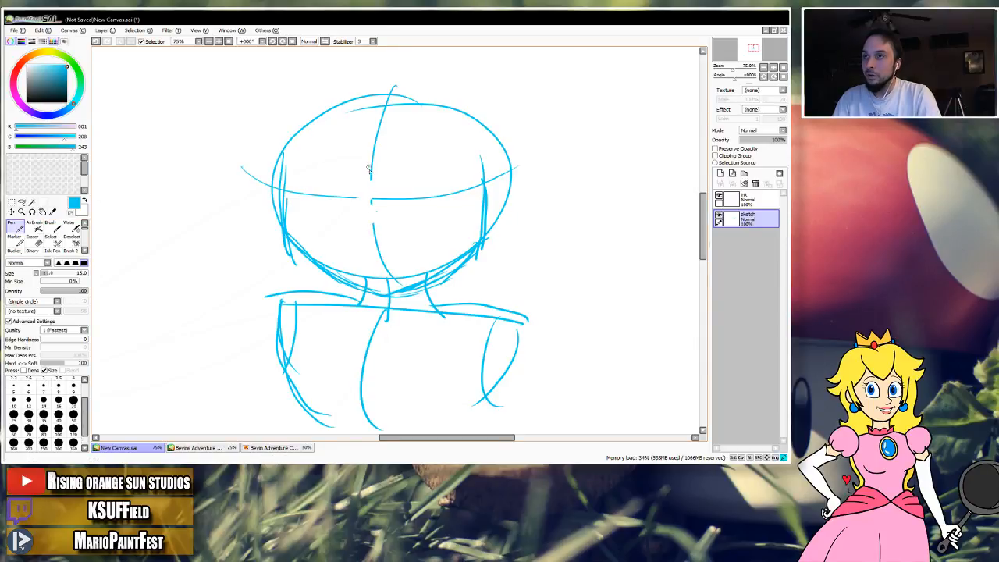
{"action": "left_click_drag", "start_coordinate": [370, 166], "coordinate": [373, 238]}
{"action": "mouse_move", "coordinate": [337, 192]}
{"action": "left_mouse_down"}
{"action": "mouse_move", "coordinate": [388, 194]}
{"action": "mouse_move", "coordinate": [367, 196]}
{"action": "mouse_move", "coordinate": [372, 221]}
{"action": "left_mouse_up"}
{"action": "key", "text": "ctrl+z"}
{"action": "key", "text": "ctrl+z"}
{"action": "mouse_move", "coordinate": [367, 185]}
{"action": "left_mouse_down"}
{"action": "mouse_move", "coordinate": [354, 208]}
{"action": "mouse_move", "coordinate": [366, 216]}
{"action": "left_mouse_up"}
{"action": "left_click_drag", "start_coordinate": [357, 260], "coordinate": [399, 260]}
{"action": "key", "text": "ctrl+z"}
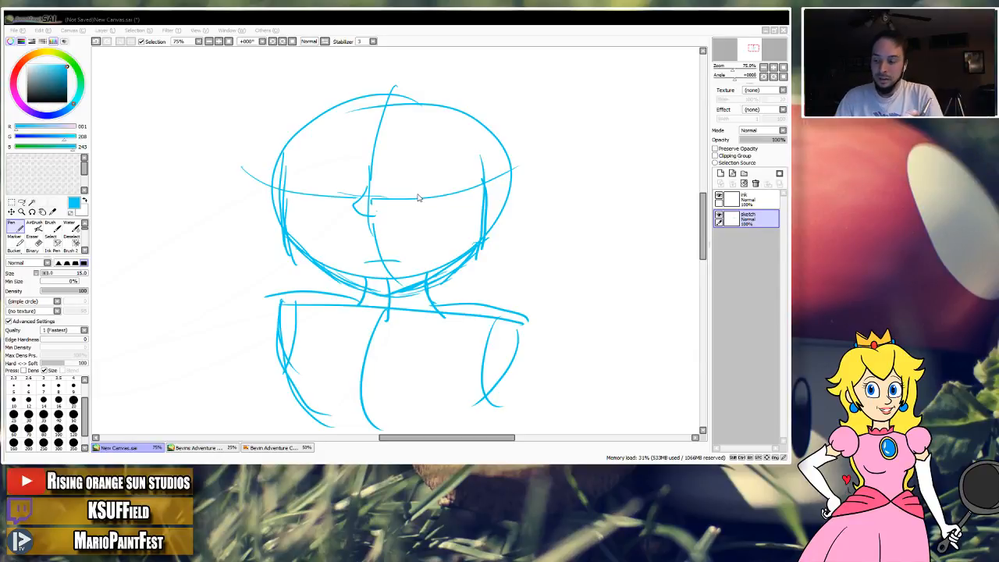
{"action": "left_click", "coordinate": [418, 196]}
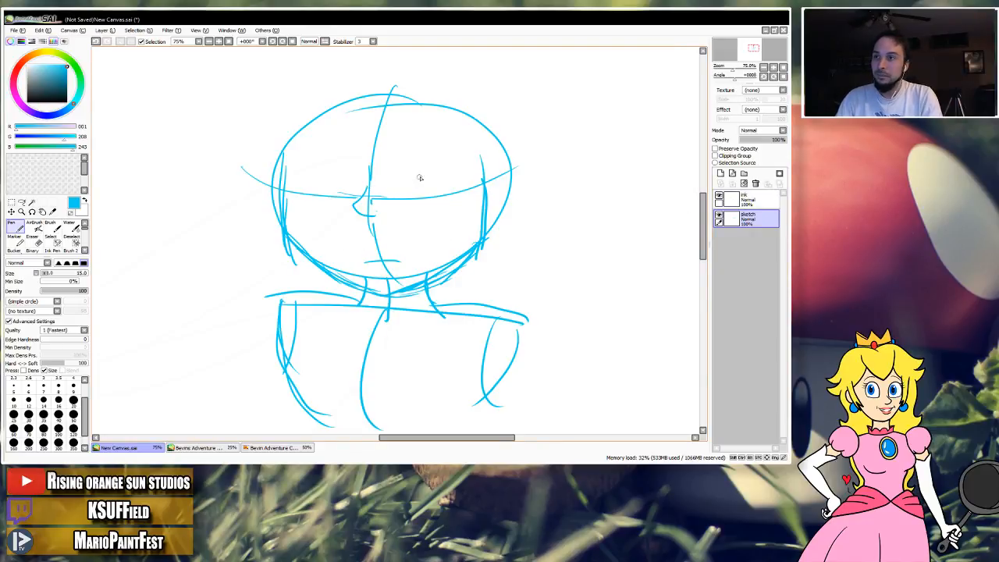
Sketch a tall oval eye to the right of the nose across the eye line, and darken the nose's outline.
{"action": "mouse_move", "coordinate": [396, 177]}
{"action": "left_mouse_down"}
{"action": "mouse_move", "coordinate": [430, 165]}
{"action": "mouse_move", "coordinate": [405, 209]}
{"action": "left_mouse_up"}
{"action": "key", "text": "ctrl+z"}
{"action": "key", "text": "ctrl+z"}
{"action": "mouse_move", "coordinate": [431, 170]}
{"action": "left_mouse_down"}
{"action": "mouse_move", "coordinate": [399, 193]}
{"action": "mouse_move", "coordinate": [452, 204]}
{"action": "mouse_move", "coordinate": [435, 177]}
{"action": "mouse_move", "coordinate": [398, 186]}
{"action": "mouse_move", "coordinate": [447, 189]}
{"action": "mouse_move", "coordinate": [420, 165]}
{"action": "mouse_move", "coordinate": [406, 216]}
{"action": "mouse_move", "coordinate": [426, 167]}
{"action": "left_mouse_up"}
{"action": "key", "text": "ctrl+z"}
{"action": "key", "text": "ctrl+z"}
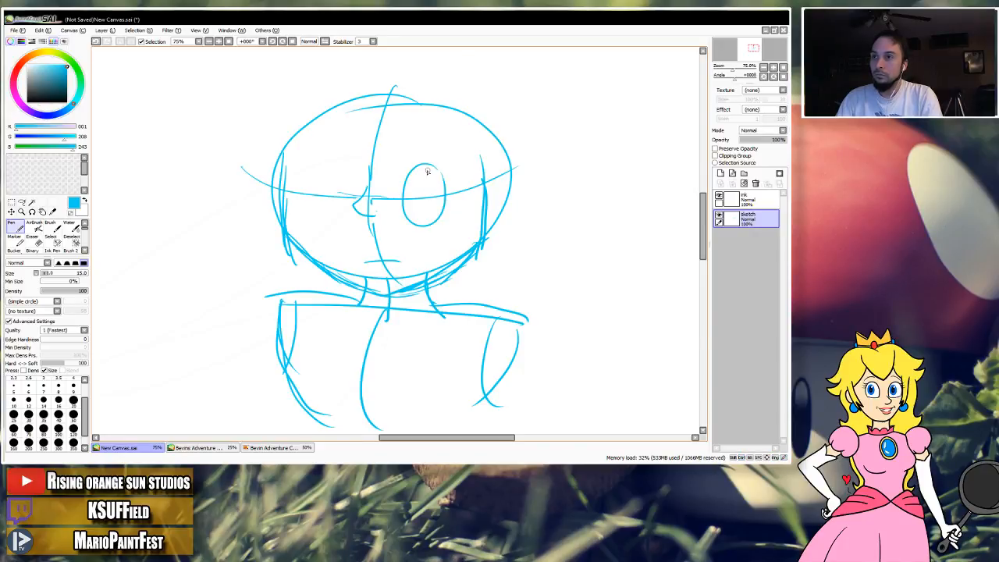
{"action": "left_click_drag", "start_coordinate": [352, 208], "coordinate": [372, 216]}
{"action": "mouse_move", "coordinate": [410, 176]}
{"action": "left_mouse_down"}
{"action": "mouse_move", "coordinate": [443, 181]}
{"action": "mouse_move", "coordinate": [446, 166]}
{"action": "left_mouse_up"}
{"action": "key", "text": "ctrl+z"}
{"action": "key", "text": "ctrl+z"}
{"action": "left_click_drag", "start_coordinate": [330, 172], "coordinate": [296, 220]}
{"action": "key", "text": "ctrl+z"}
{"action": "mouse_move", "coordinate": [322, 168]}
{"action": "left_mouse_down"}
{"action": "mouse_move", "coordinate": [300, 204]}
{"action": "mouse_move", "coordinate": [322, 177]}
{"action": "mouse_move", "coordinate": [324, 216]}
{"action": "left_mouse_up"}
{"action": "key", "text": "ctrl+z"}
{"action": "key", "text": "ctrl+z"}
{"action": "key", "text": "ctrl+z"}
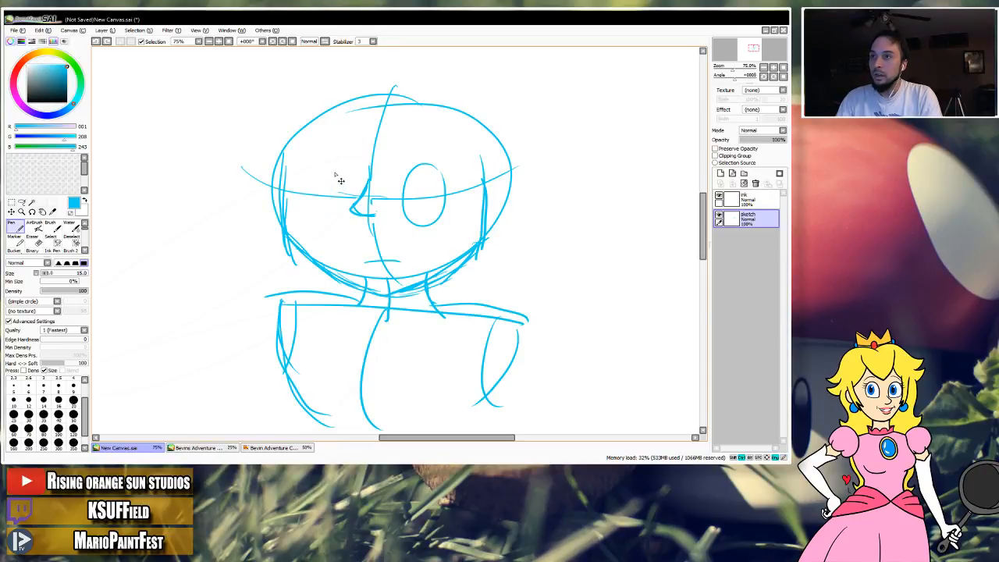
Sketch a slightly smaller oval eye to the left of the nose, partly tucked behind the nose bridge.
{"action": "mouse_move", "coordinate": [335, 174]}
{"action": "left_mouse_down"}
{"action": "mouse_move", "coordinate": [311, 170]}
{"action": "mouse_move", "coordinate": [318, 215]}
{"action": "left_mouse_up"}
{"action": "left_click_drag", "start_coordinate": [351, 173], "coordinate": [319, 206]}
{"action": "left_click_drag", "start_coordinate": [345, 163], "coordinate": [340, 213]}
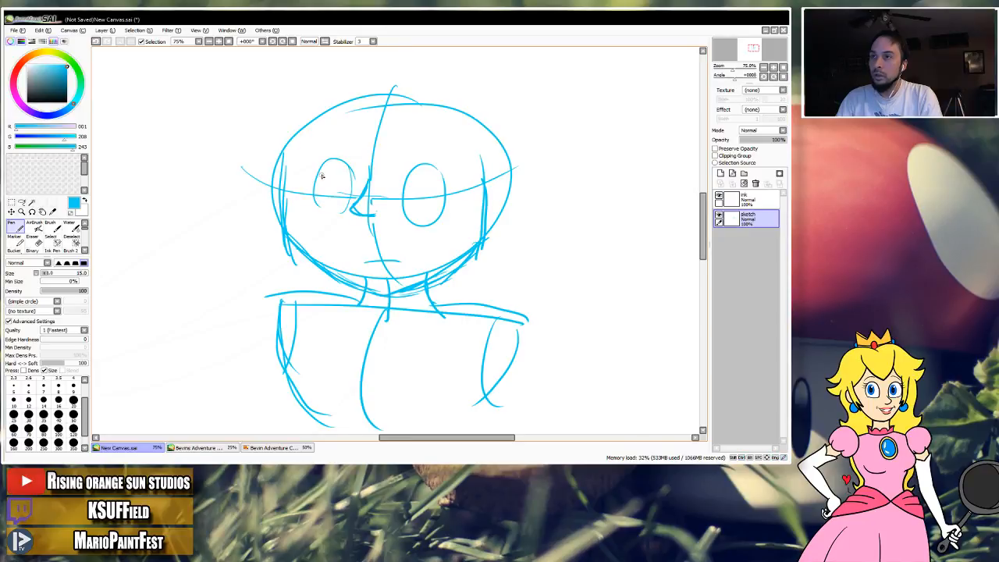
{"action": "left_click_drag", "start_coordinate": [316, 181], "coordinate": [342, 211]}
{"action": "key", "text": "ctrl+z"}
{"action": "left_click_drag", "start_coordinate": [314, 180], "coordinate": [343, 210]}
{"action": "left_click_drag", "start_coordinate": [353, 162], "coordinate": [343, 209]}
{"action": "left_click_drag", "start_coordinate": [313, 153], "coordinate": [331, 143]}
{"action": "key", "text": "ctrl+z"}
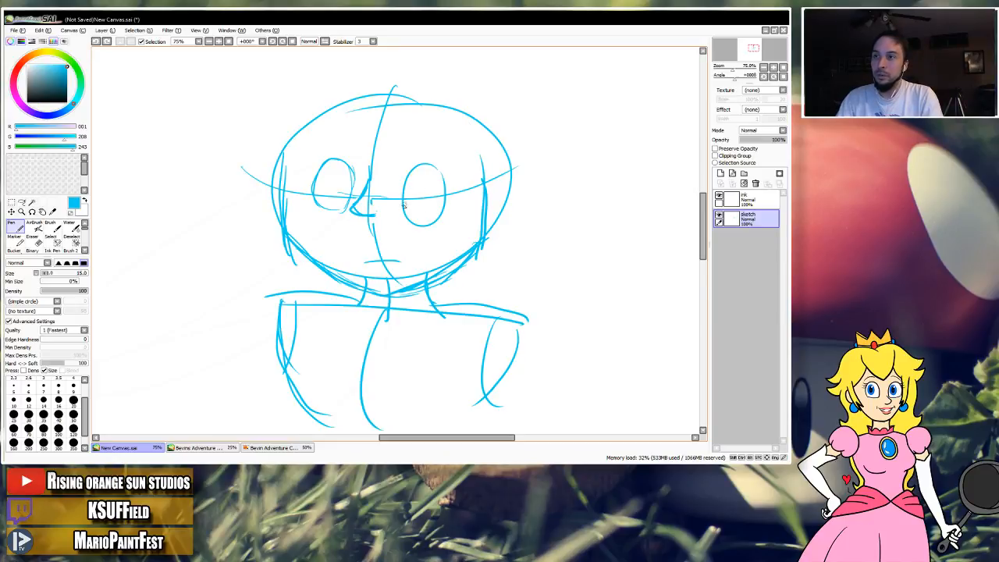
Erase the bottom of the right-hand eye and redraw the eye shorter with a flatter lower edge and thicker outline.
{"action": "mouse_move", "coordinate": [403, 205]}
{"action": "left_mouse_down"}
{"action": "mouse_move", "coordinate": [427, 207]}
{"action": "mouse_move", "coordinate": [414, 213]}
{"action": "mouse_move", "coordinate": [442, 198]}
{"action": "mouse_move", "coordinate": [413, 227]}
{"action": "mouse_move", "coordinate": [406, 212]}
{"action": "left_mouse_up"}
{"action": "key", "text": "ctrl+z"}
{"action": "key", "text": "ctrl+z"}
{"action": "key", "text": "e"}
{"action": "key", "text": "n"}
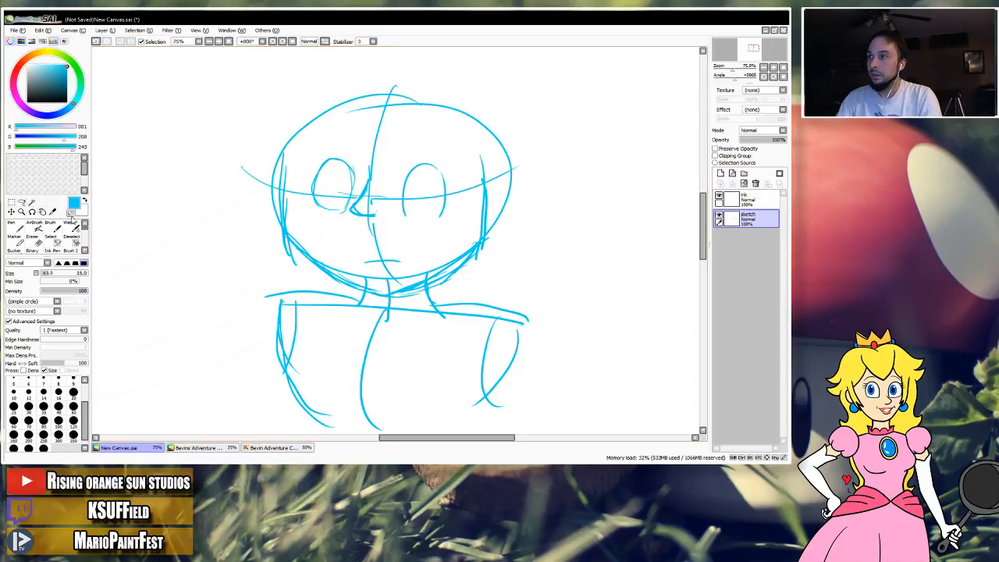
{"action": "left_click", "coordinate": [16, 227]}
{"action": "mouse_move", "coordinate": [403, 207]}
{"action": "left_mouse_down"}
{"action": "mouse_move", "coordinate": [437, 204]}
{"action": "mouse_move", "coordinate": [425, 222]}
{"action": "mouse_move", "coordinate": [446, 192]}
{"action": "left_mouse_up"}
{"action": "key", "text": "ctrl+z"}
{"action": "key", "text": "ctrl+z"}
{"action": "mouse_move", "coordinate": [432, 166]}
{"action": "left_mouse_down"}
{"action": "mouse_move", "coordinate": [444, 206]}
{"action": "mouse_move", "coordinate": [422, 219]}
{"action": "left_mouse_up"}
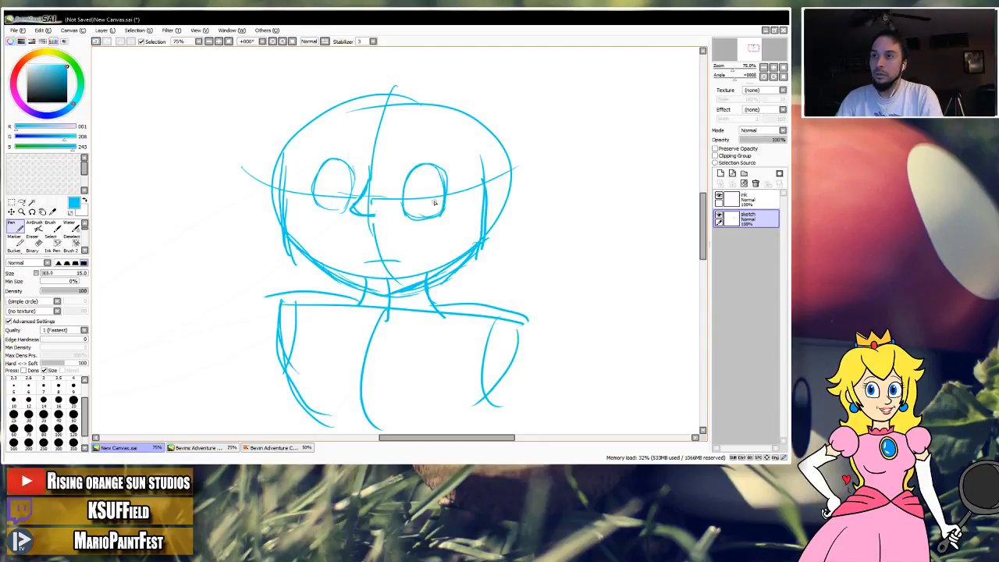
Sketch a curved ear on the right side of the head, starting just above the eye line.
{"action": "mouse_move", "coordinate": [469, 189]}
{"action": "left_mouse_down"}
{"action": "mouse_move", "coordinate": [488, 180]}
{"action": "mouse_move", "coordinate": [486, 226]}
{"action": "mouse_move", "coordinate": [483, 177]}
{"action": "mouse_move", "coordinate": [492, 216]}
{"action": "mouse_move", "coordinate": [478, 226]}
{"action": "left_mouse_up"}
{"action": "key", "text": "ctrl+z"}
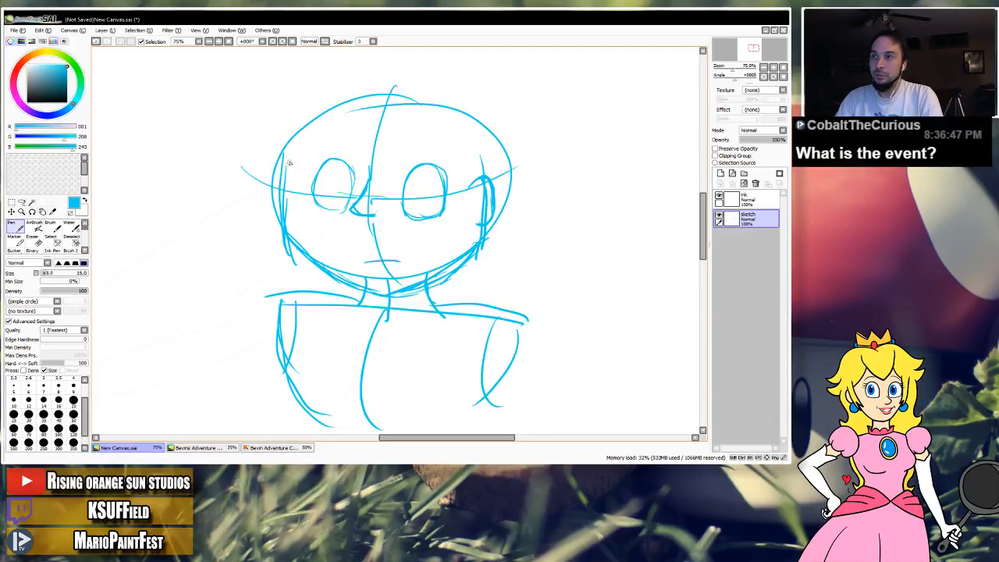
{"action": "left_click_drag", "start_coordinate": [293, 141], "coordinate": [294, 200]}
{"action": "key", "text": "ctrl+z"}
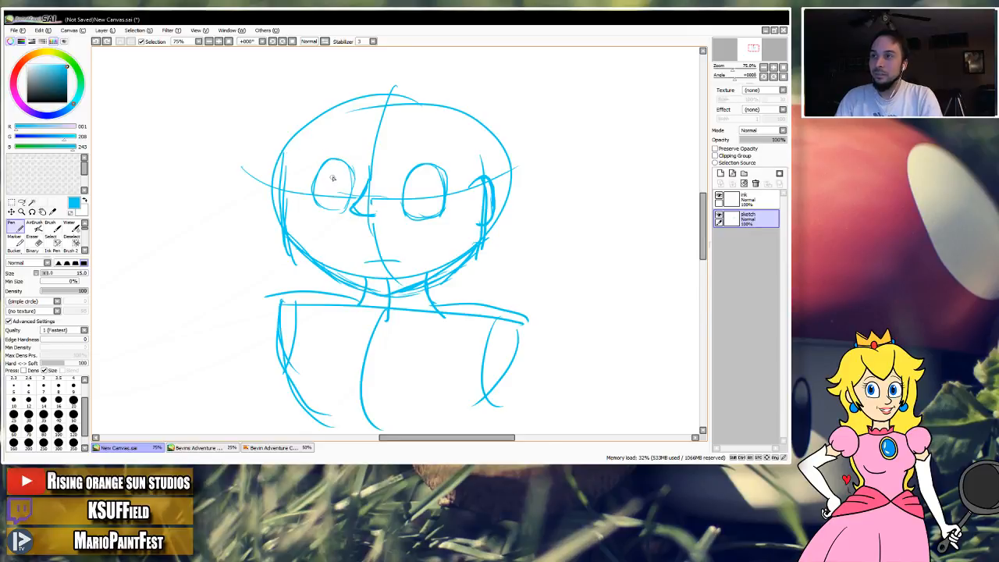
Place a small pupil dot inside each eye.
{"action": "left_click_drag", "start_coordinate": [333, 179], "coordinate": [335, 184]}
{"action": "left_click_drag", "start_coordinate": [429, 184], "coordinate": [431, 189]}
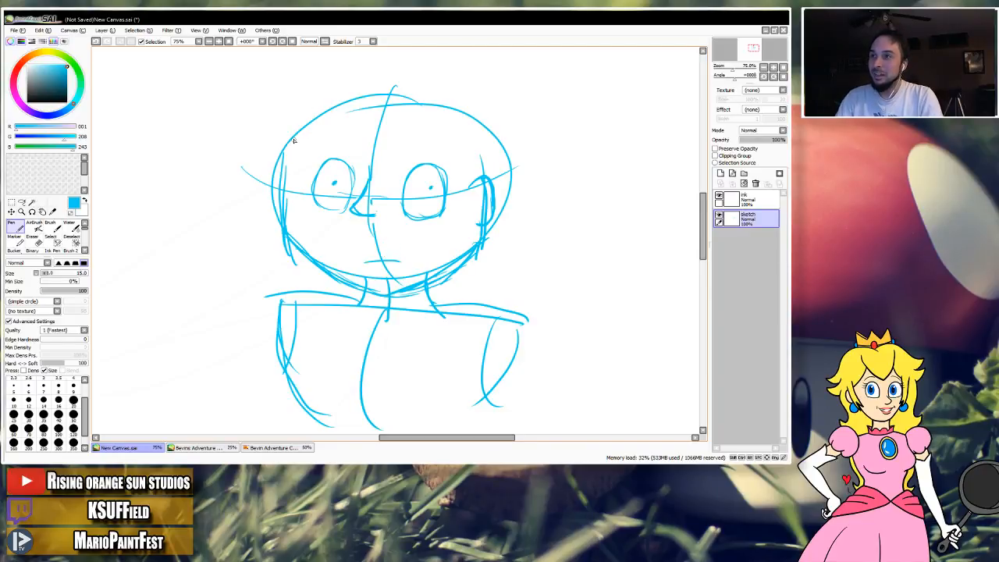
Sketch a curved temple and cheek contour just inside the left edge of the head.
{"action": "left_click_drag", "start_coordinate": [295, 137], "coordinate": [292, 181]}
{"action": "key", "text": "ctrl+z"}
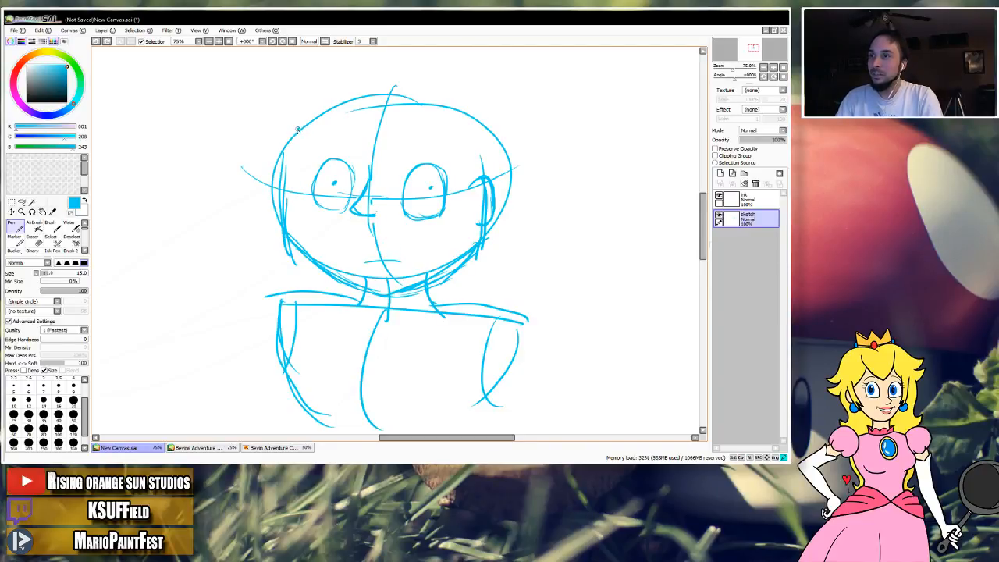
{"action": "left_click_drag", "start_coordinate": [298, 127], "coordinate": [294, 189]}
{"action": "key", "text": "ctrl+z"}
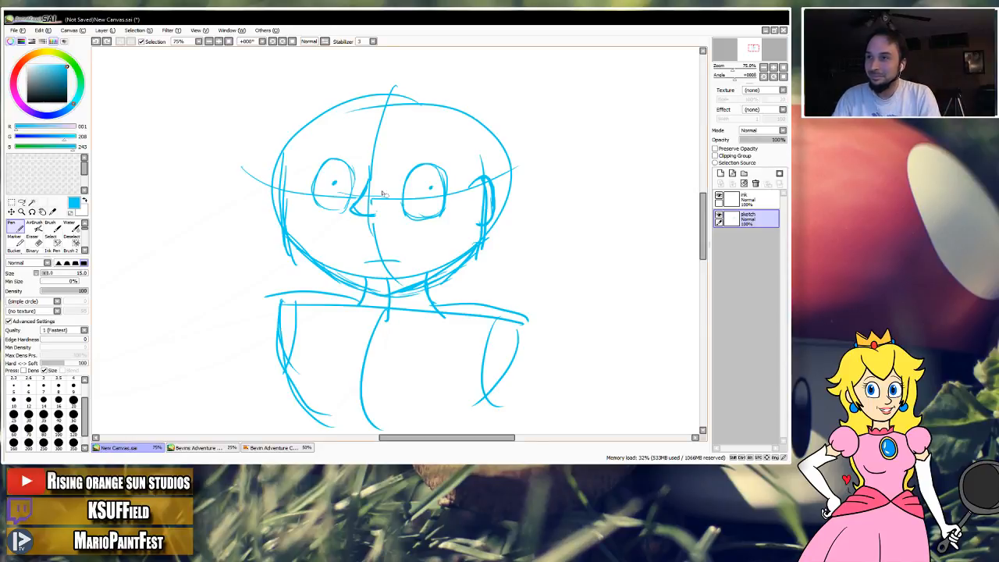
{"action": "mouse_move", "coordinate": [293, 145]}
{"action": "left_mouse_down"}
{"action": "mouse_move", "coordinate": [288, 225]}
{"action": "mouse_move", "coordinate": [311, 259]}
{"action": "left_mouse_up"}
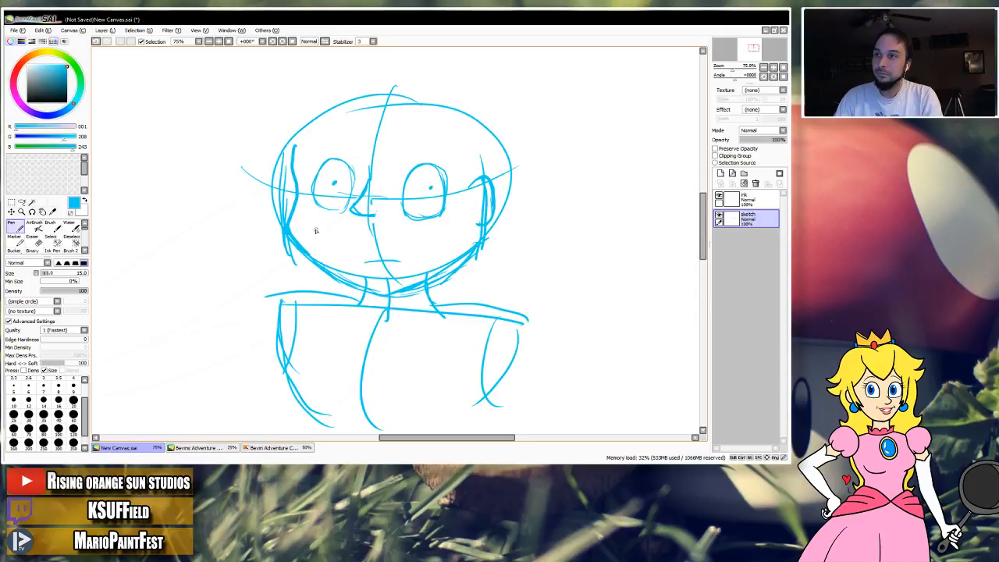
Erase the pupil dots from both eyes.
{"action": "key", "text": "e"}
{"action": "left_click_drag", "start_coordinate": [337, 186], "coordinate": [357, 181]}
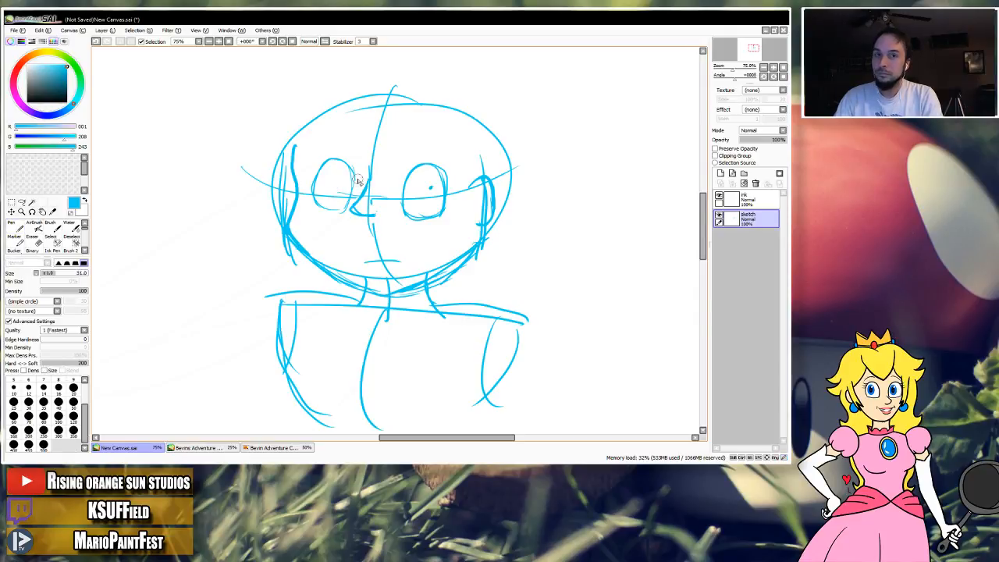
{"action": "left_click_drag", "start_coordinate": [434, 186], "coordinate": [431, 188]}
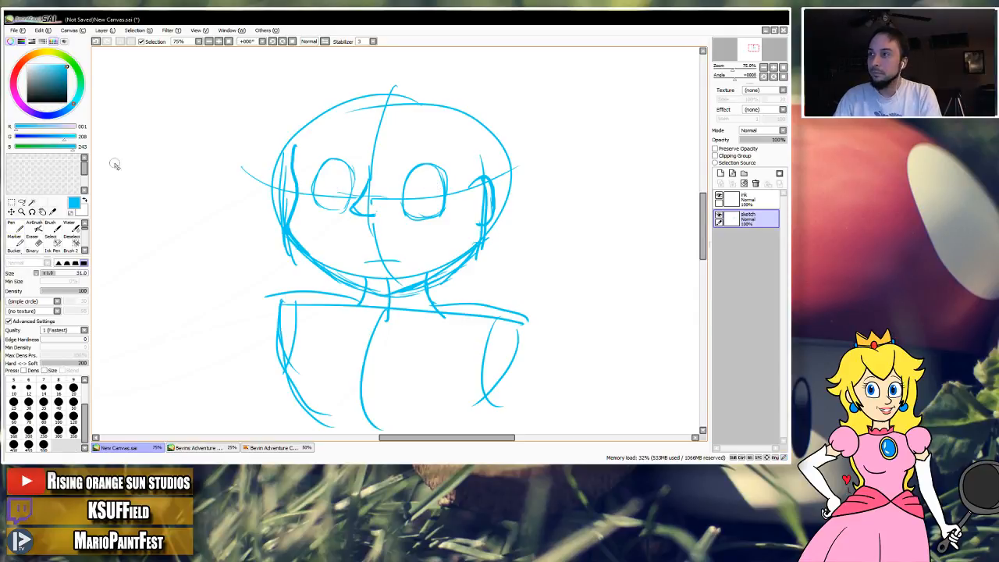
Darken the jawline with heavier pen strokes from the left cheek and from the ear down to the chin.
{"action": "left_click", "coordinate": [11, 226]}
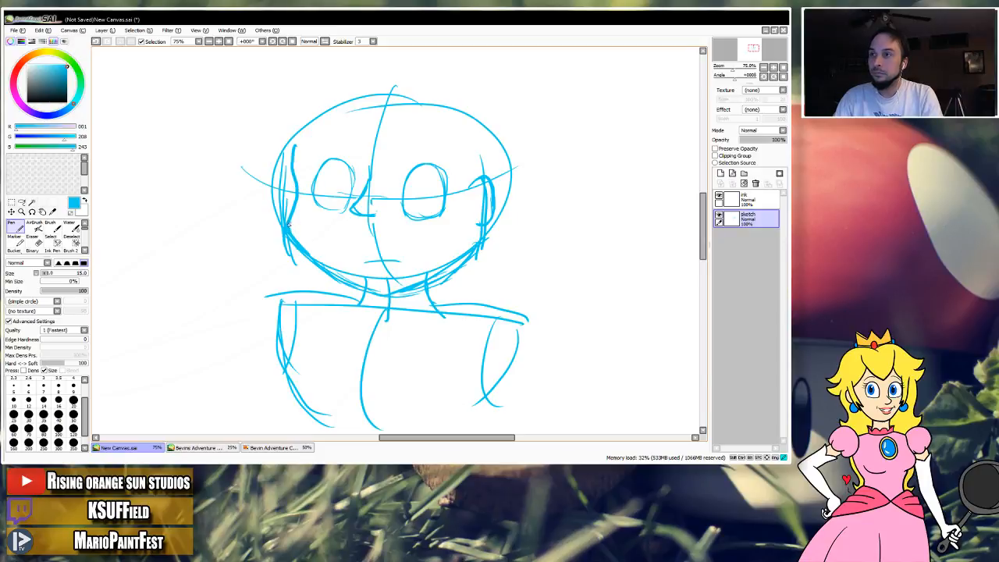
{"action": "mouse_move", "coordinate": [289, 225]}
{"action": "left_mouse_down"}
{"action": "mouse_move", "coordinate": [329, 273]}
{"action": "mouse_move", "coordinate": [363, 289]}
{"action": "mouse_move", "coordinate": [386, 279]}
{"action": "left_mouse_up"}
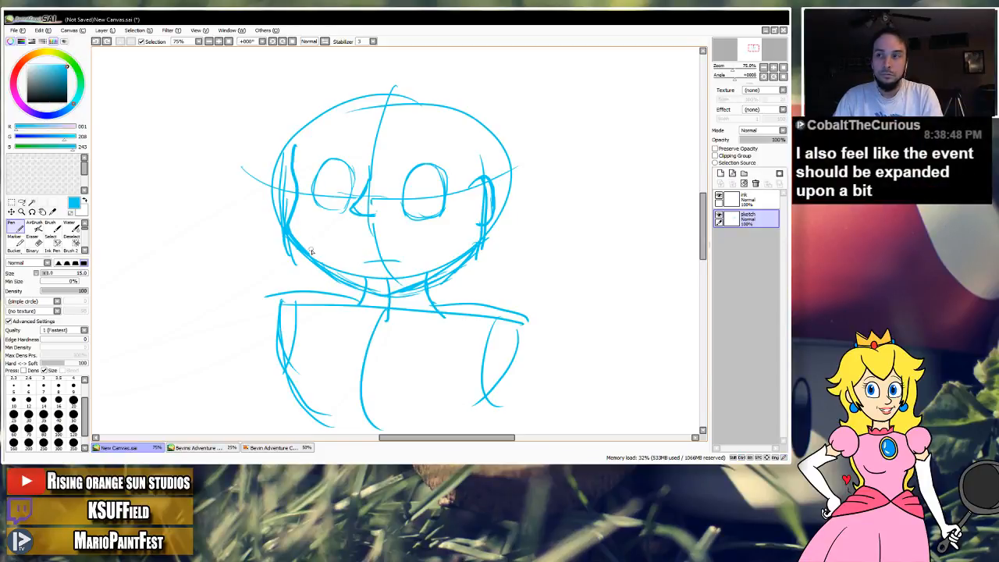
{"action": "left_click_drag", "start_coordinate": [297, 246], "coordinate": [365, 284]}
{"action": "key", "text": "ctrl+z"}
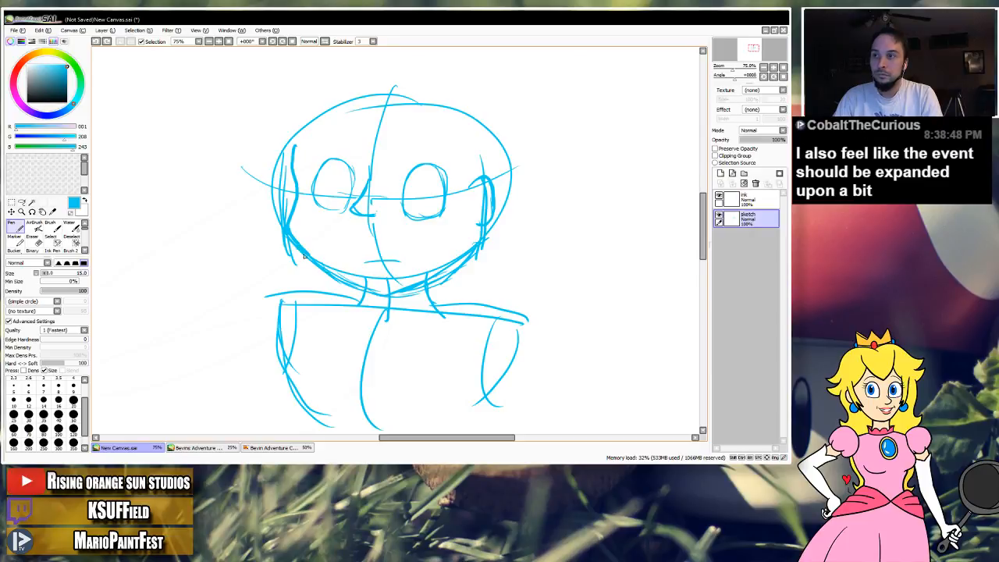
{"action": "left_click_drag", "start_coordinate": [305, 254], "coordinate": [368, 283]}
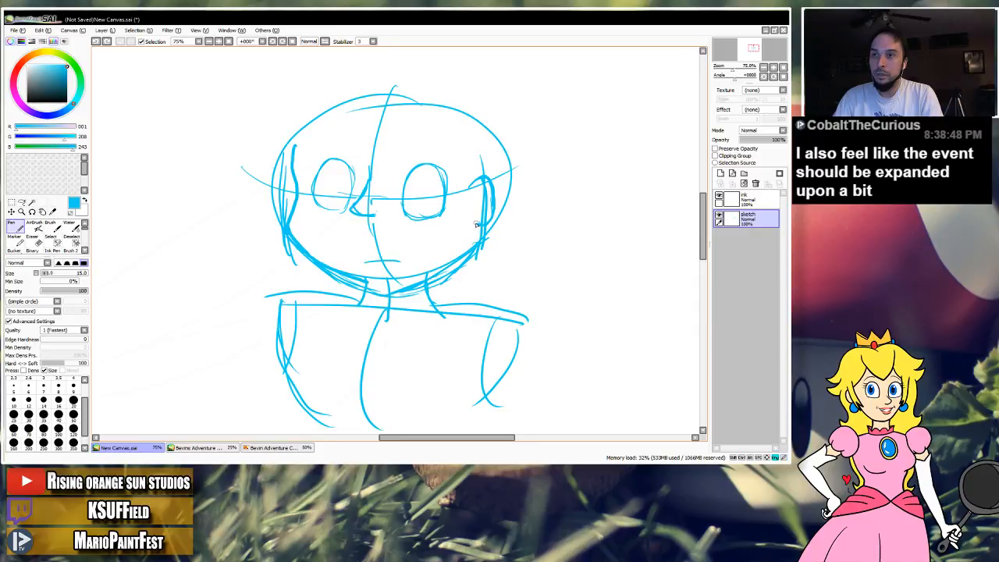
{"action": "mouse_move", "coordinate": [476, 221]}
{"action": "left_mouse_down"}
{"action": "mouse_move", "coordinate": [475, 244]}
{"action": "mouse_move", "coordinate": [453, 262]}
{"action": "left_mouse_up"}
{"action": "key", "text": "ctrl+z"}
{"action": "mouse_move", "coordinate": [477, 219]}
{"action": "left_mouse_down"}
{"action": "mouse_move", "coordinate": [474, 252]}
{"action": "mouse_move", "coordinate": [451, 269]}
{"action": "mouse_move", "coordinate": [401, 288]}
{"action": "mouse_move", "coordinate": [366, 285]}
{"action": "left_mouse_up"}
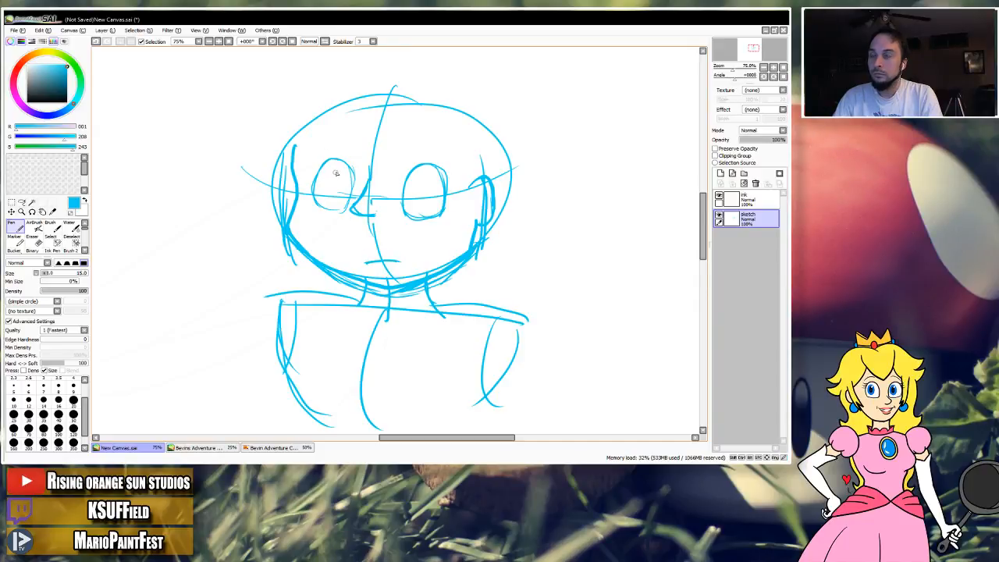
Erase the short mouth line and redraw the mouth as a wider curved smile with a small corner tick.
{"action": "key", "text": "e"}
{"action": "mouse_move", "coordinate": [382, 250]}
{"action": "left_mouse_down"}
{"action": "mouse_move", "coordinate": [399, 261]}
{"action": "mouse_move", "coordinate": [366, 262]}
{"action": "mouse_move", "coordinate": [404, 254]}
{"action": "left_mouse_up"}
{"action": "key", "text": "n"}
{"action": "key", "text": "ctrl+z"}
{"action": "key", "text": "ctrl+z"}
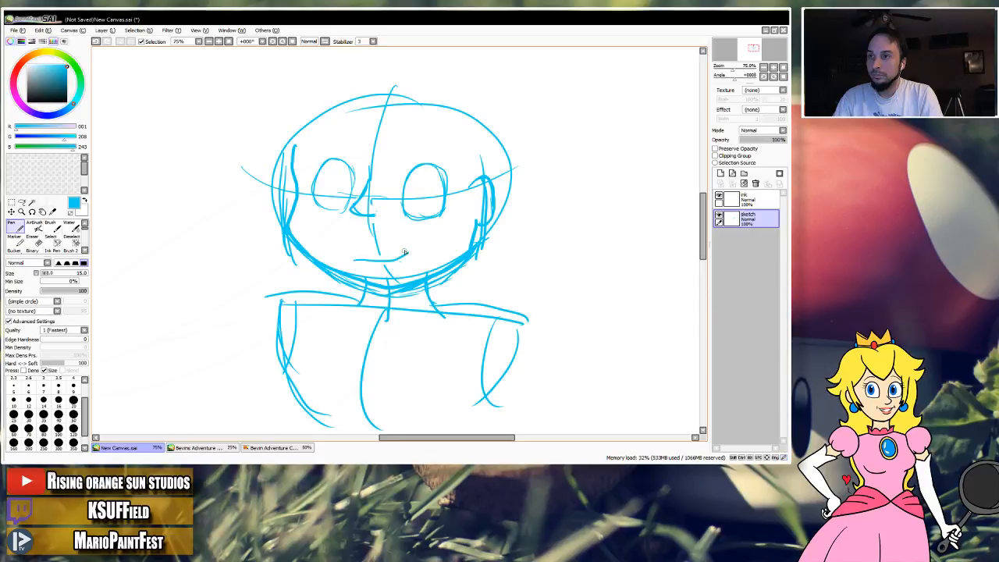
{"action": "key", "text": "ctrl+z"}
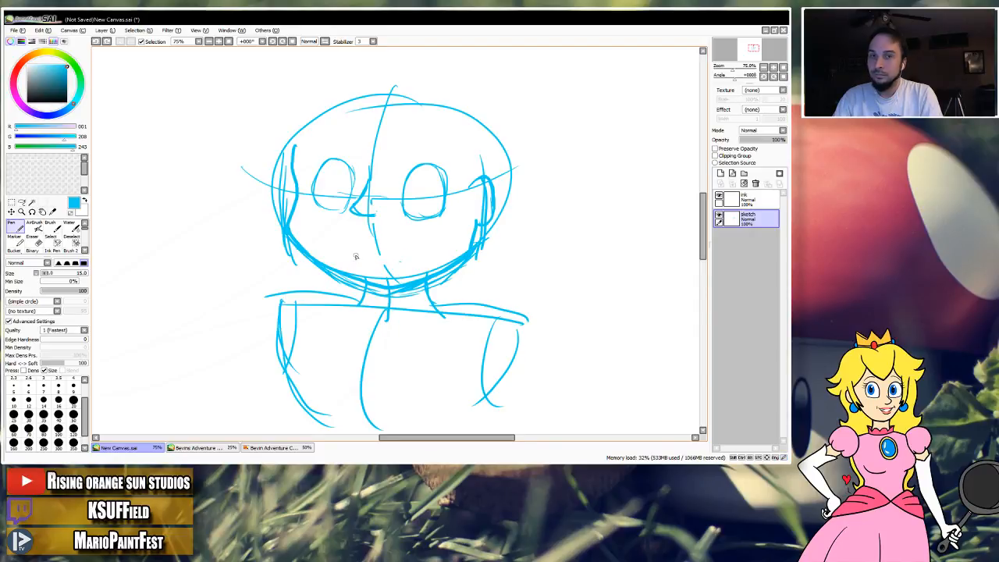
{"action": "mouse_move", "coordinate": [355, 257]}
{"action": "left_mouse_down"}
{"action": "mouse_move", "coordinate": [422, 258]}
{"action": "mouse_move", "coordinate": [421, 244]}
{"action": "left_mouse_up"}
{"action": "key", "text": "ctrl+z"}
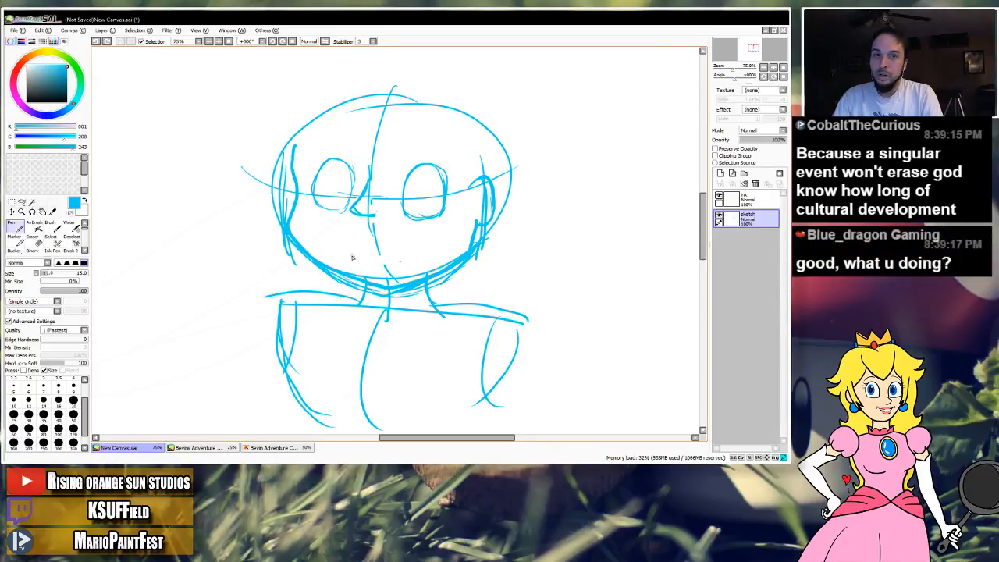
{"action": "mouse_move", "coordinate": [351, 255]}
{"action": "left_mouse_down"}
{"action": "mouse_move", "coordinate": [390, 261]}
{"action": "mouse_move", "coordinate": [407, 247]}
{"action": "mouse_move", "coordinate": [364, 258]}
{"action": "mouse_move", "coordinate": [407, 247]}
{"action": "left_mouse_up"}
{"action": "key", "text": "ctrl+z"}
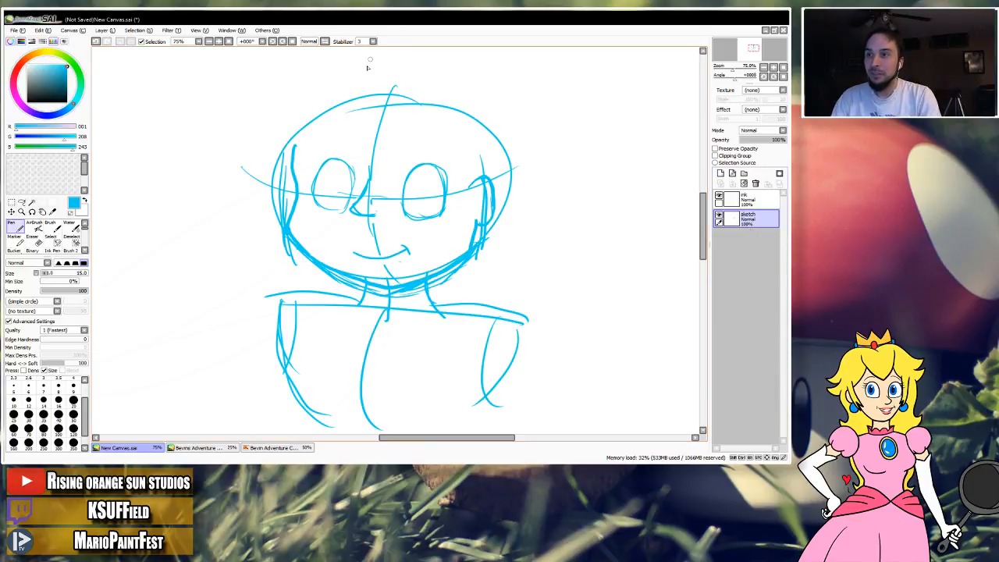
Darken both sides of the neck and the shoulder contours running outward from them.
{"action": "left_click_drag", "start_coordinate": [368, 286], "coordinate": [365, 303]}
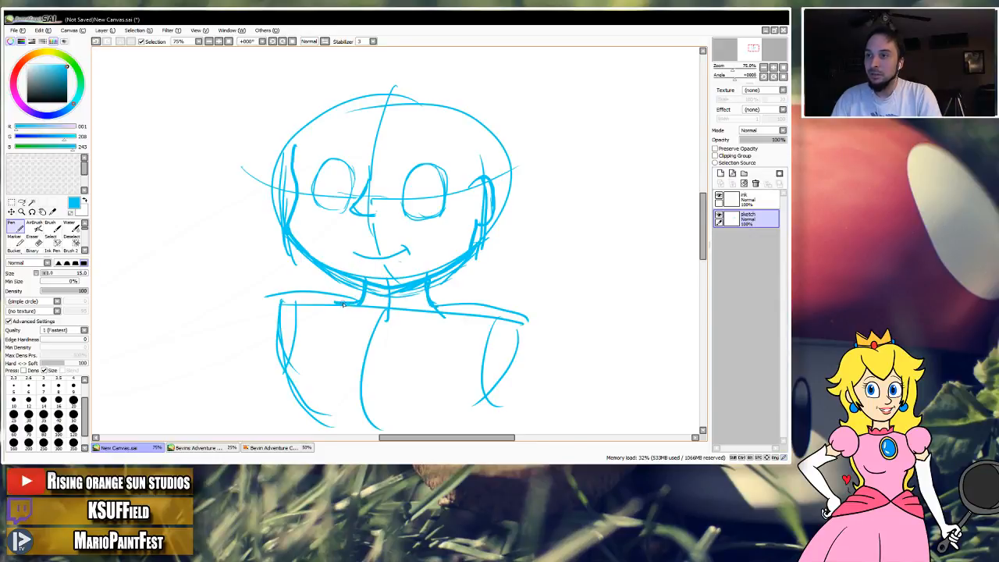
{"action": "left_click_drag", "start_coordinate": [362, 295], "coordinate": [264, 300]}
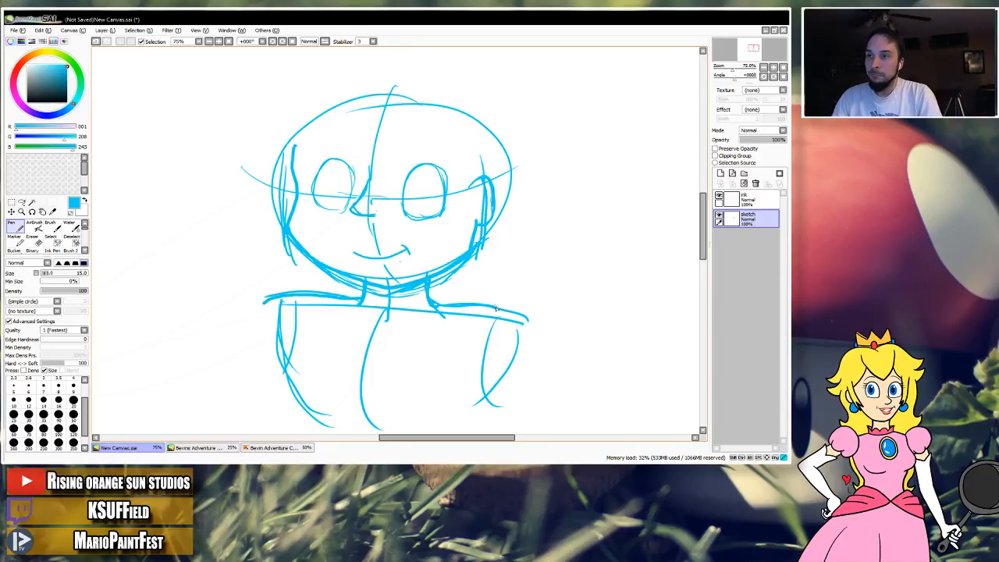
{"action": "left_click_drag", "start_coordinate": [428, 287], "coordinate": [510, 314]}
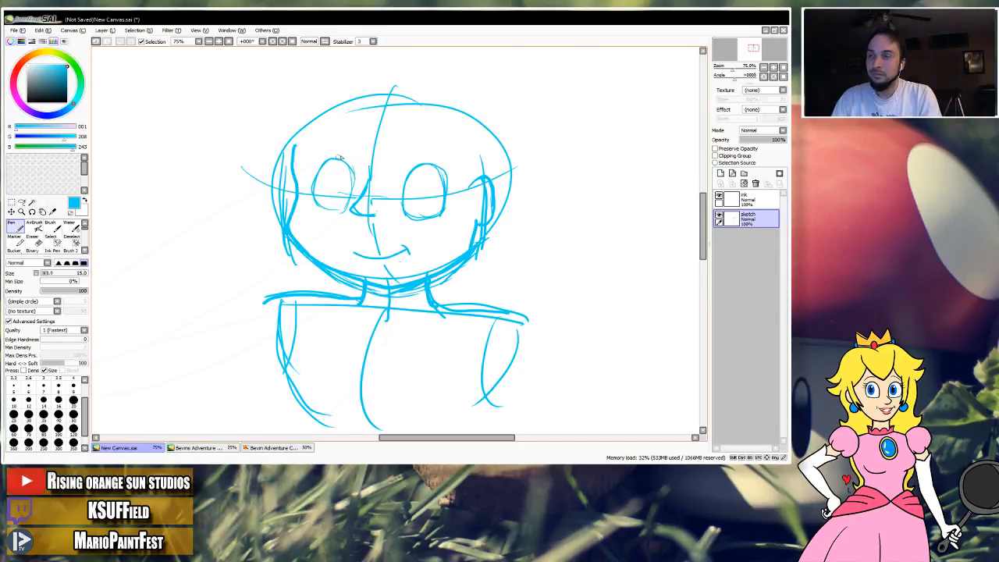
Darken the contour on the left side of the face from the temple down to the cheek.
{"action": "mouse_move", "coordinate": [362, 118]}
{"action": "left_mouse_down"}
{"action": "mouse_move", "coordinate": [351, 156]}
{"action": "mouse_move", "coordinate": [285, 173]}
{"action": "mouse_move", "coordinate": [299, 169]}
{"action": "mouse_move", "coordinate": [285, 192]}
{"action": "mouse_move", "coordinate": [290, 233]}
{"action": "left_mouse_up"}
{"action": "key", "text": "ctrl+z"}
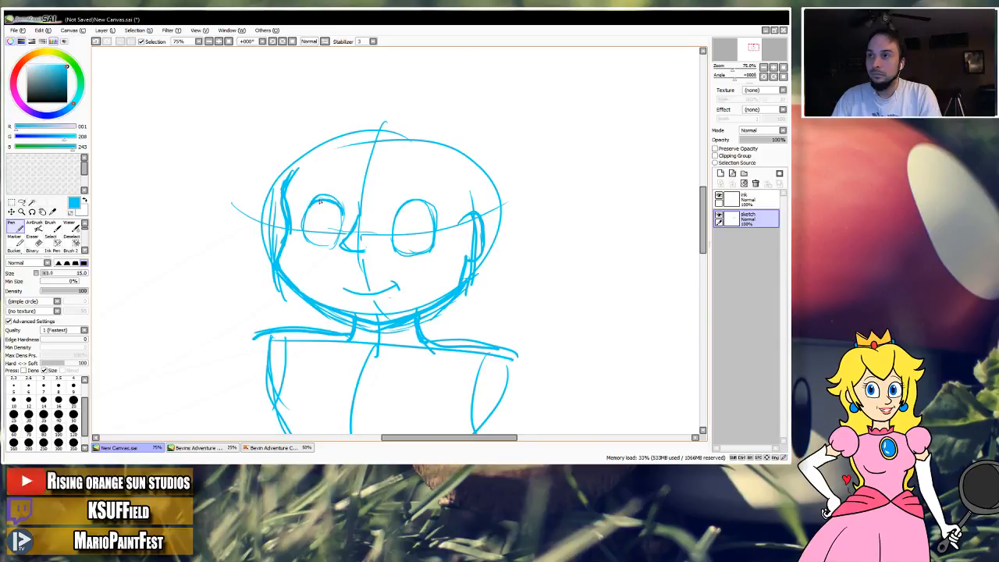
Darken the outlines of both eyes with heavier pen strokes down their sides.
{"action": "mouse_move", "coordinate": [336, 204]}
{"action": "left_mouse_down"}
{"action": "mouse_move", "coordinate": [307, 212]}
{"action": "mouse_move", "coordinate": [305, 224]}
{"action": "mouse_move", "coordinate": [307, 241]}
{"action": "mouse_move", "coordinate": [333, 244]}
{"action": "mouse_move", "coordinate": [341, 209]}
{"action": "mouse_move", "coordinate": [334, 241]}
{"action": "left_mouse_up"}
{"action": "key", "text": "ctrl+z"}
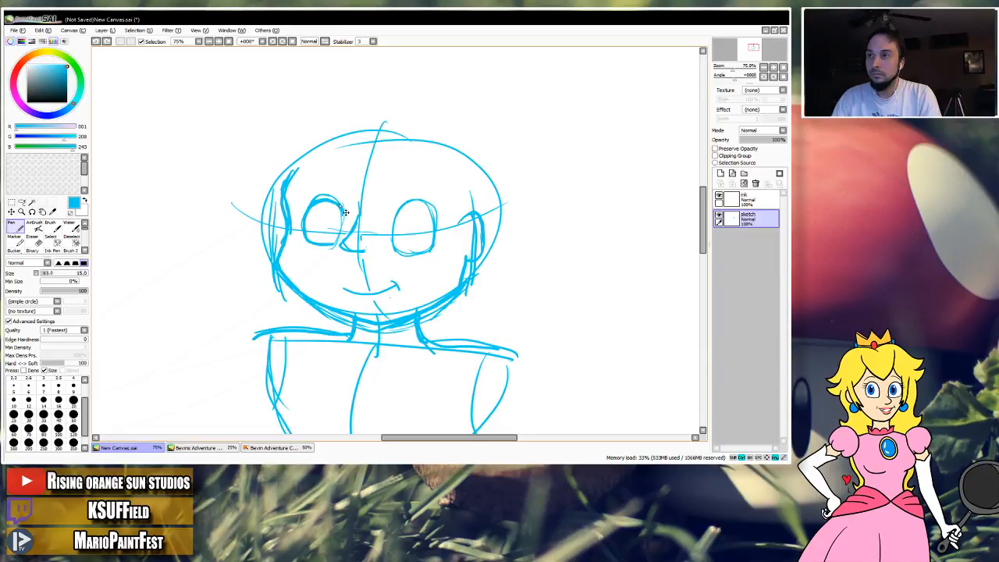
{"action": "left_click_drag", "start_coordinate": [340, 203], "coordinate": [335, 240]}
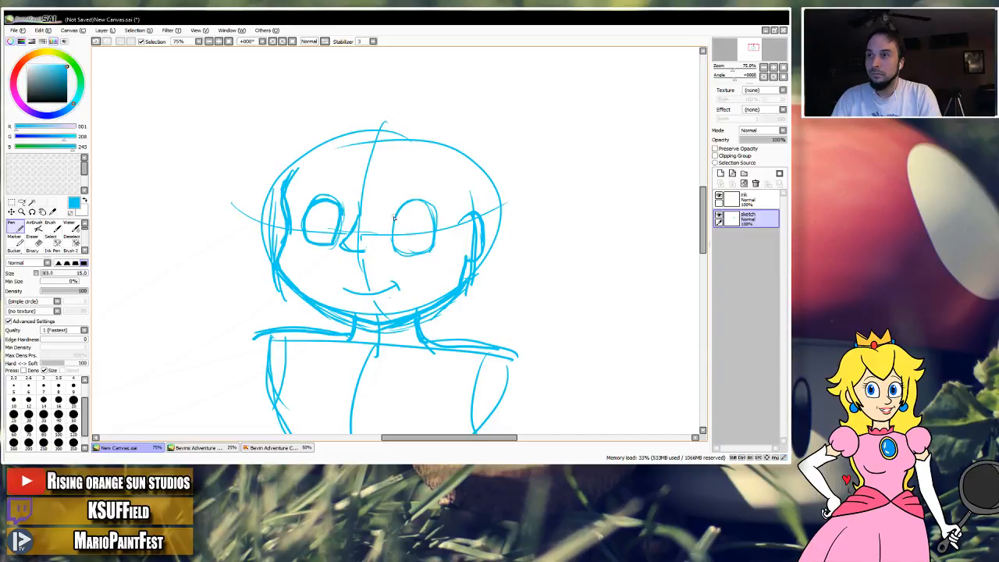
{"action": "left_click_drag", "start_coordinate": [394, 218], "coordinate": [393, 246]}
{"action": "mouse_move", "coordinate": [396, 216]}
{"action": "left_mouse_down"}
{"action": "mouse_move", "coordinate": [426, 209]}
{"action": "mouse_move", "coordinate": [429, 238]}
{"action": "mouse_move", "coordinate": [410, 253]}
{"action": "mouse_move", "coordinate": [396, 239]}
{"action": "left_mouse_up"}
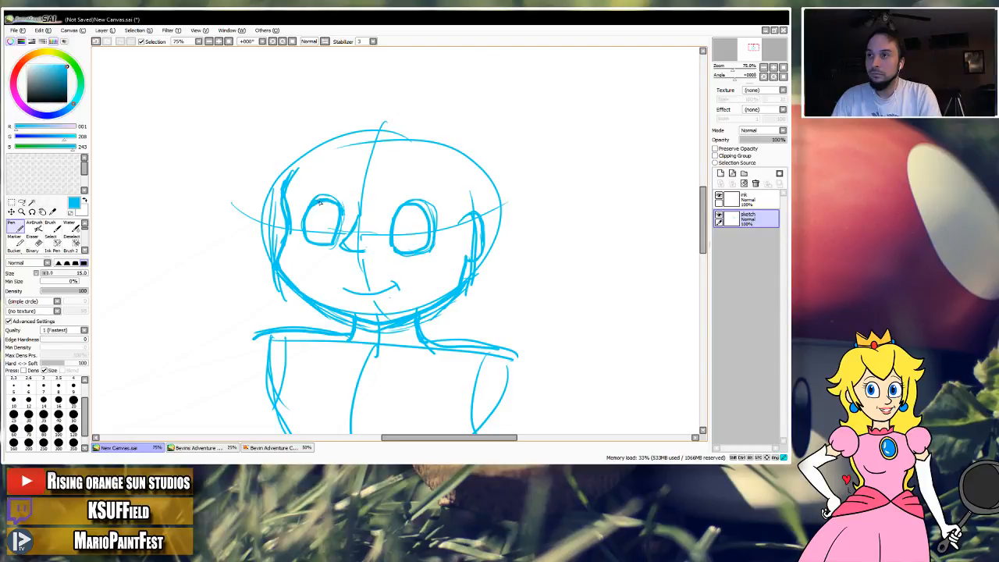
Add short lashes at the outer corner of each eye and a thin arched eyebrow above each eye.
{"action": "left_click_drag", "start_coordinate": [311, 200], "coordinate": [297, 202]}
{"action": "mouse_move", "coordinate": [421, 209]}
{"action": "left_mouse_down"}
{"action": "mouse_move", "coordinate": [440, 215]}
{"action": "mouse_move", "coordinate": [435, 187]}
{"action": "left_mouse_up"}
{"action": "key", "text": "ctrl+z"}
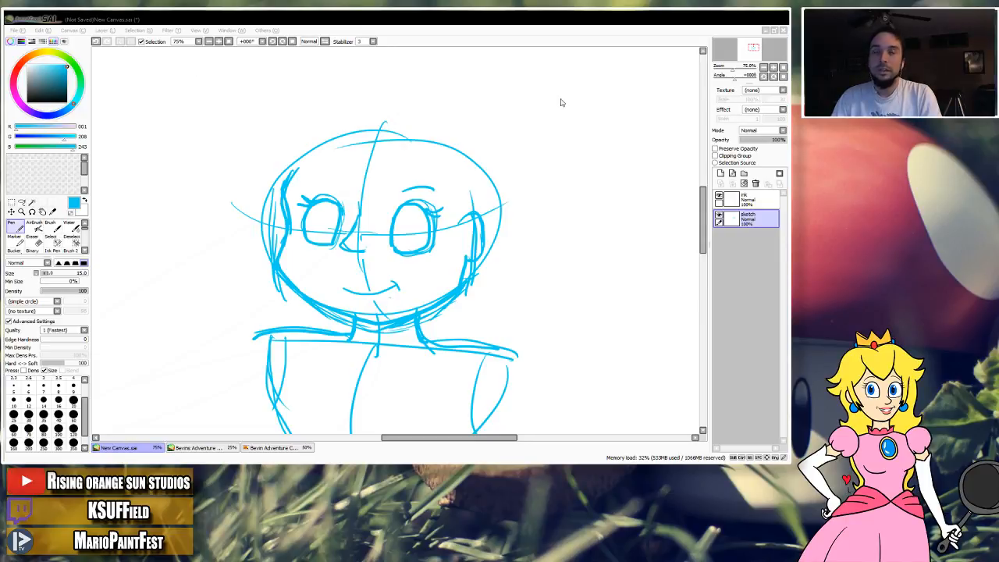
{"action": "left_click", "coordinate": [669, 59]}
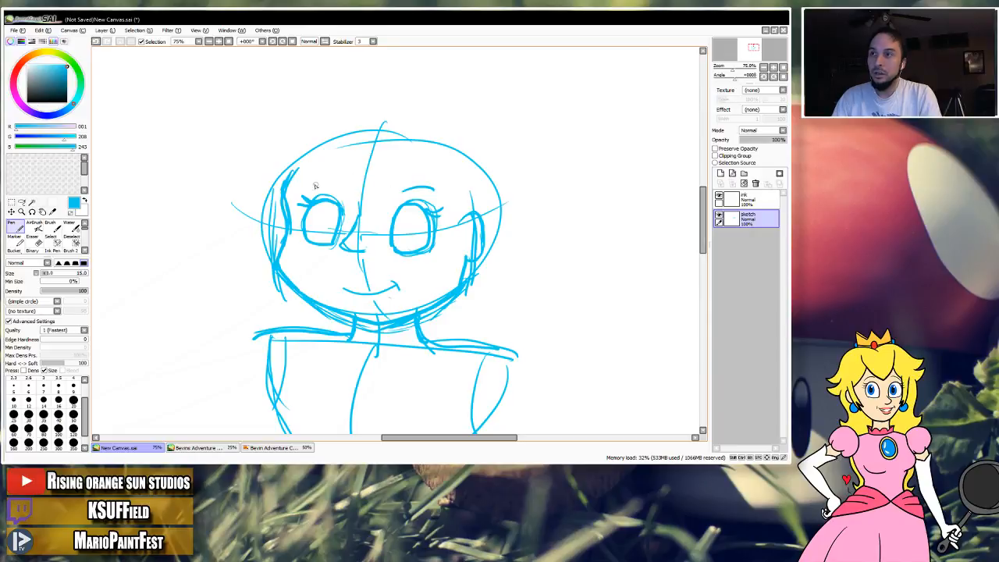
{"action": "left_click_drag", "start_coordinate": [312, 184], "coordinate": [341, 188]}
{"action": "key", "text": "ctrl+z"}
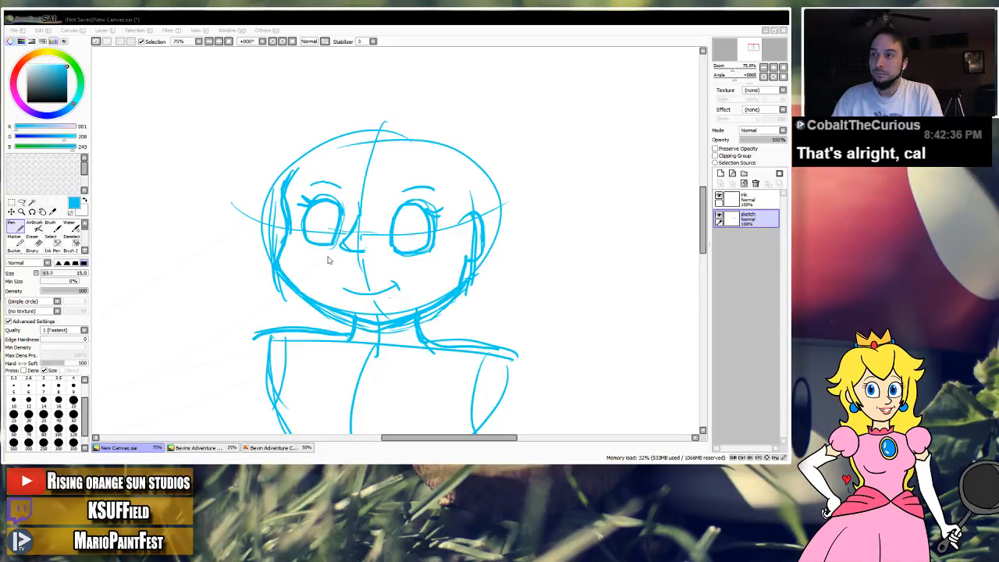
Open Chapter 4 shaded 2.png, examine the two figures and the fireballs up close, and close the file.
{"action": "left_click", "coordinate": [560, 447]}
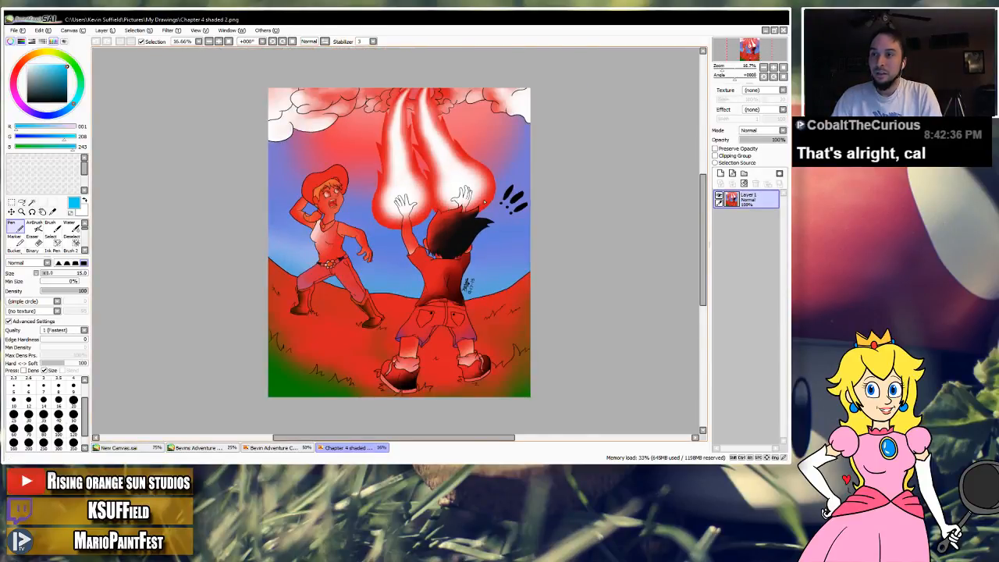
{"action": "scroll", "coordinate": [484, 202], "scroll_direction": "up", "scroll_amount": 1}
{"action": "scroll", "coordinate": [410, 215], "scroll_direction": "down", "scroll_amount": 1}
{"action": "left_click_drag", "start_coordinate": [414, 217], "coordinate": [420, 223]}
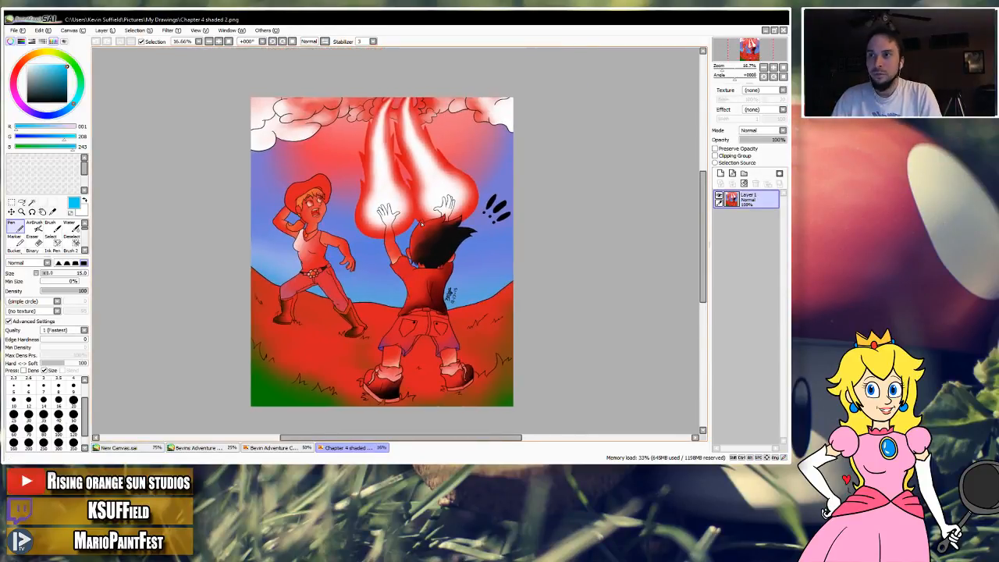
{"action": "scroll", "coordinate": [421, 224], "scroll_direction": "down", "scroll_amount": 1}
{"action": "scroll", "coordinate": [427, 245], "scroll_direction": "up", "scroll_amount": 2}
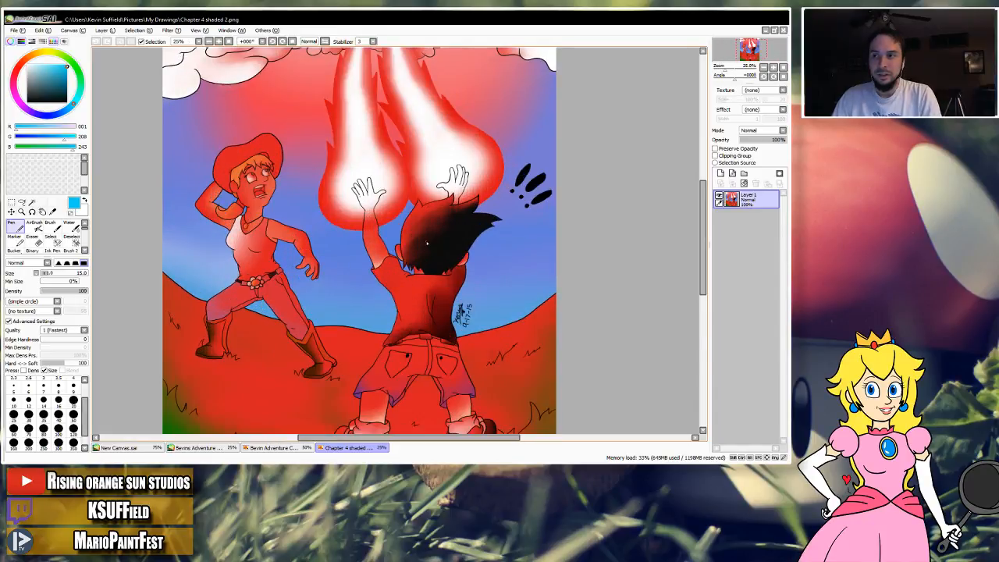
{"action": "mouse_move", "coordinate": [406, 258]}
{"action": "left_mouse_down"}
{"action": "mouse_move", "coordinate": [419, 209]}
{"action": "mouse_move", "coordinate": [418, 243]}
{"action": "left_mouse_up"}
{"action": "scroll", "coordinate": [419, 227], "scroll_direction": "down", "scroll_amount": 1}
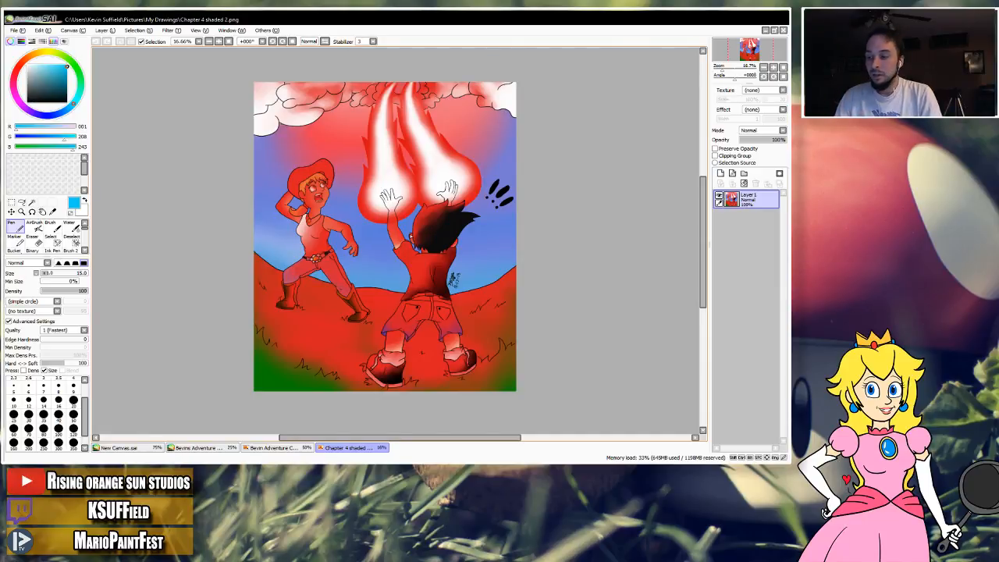
{"action": "key", "text": "ctrl+w"}
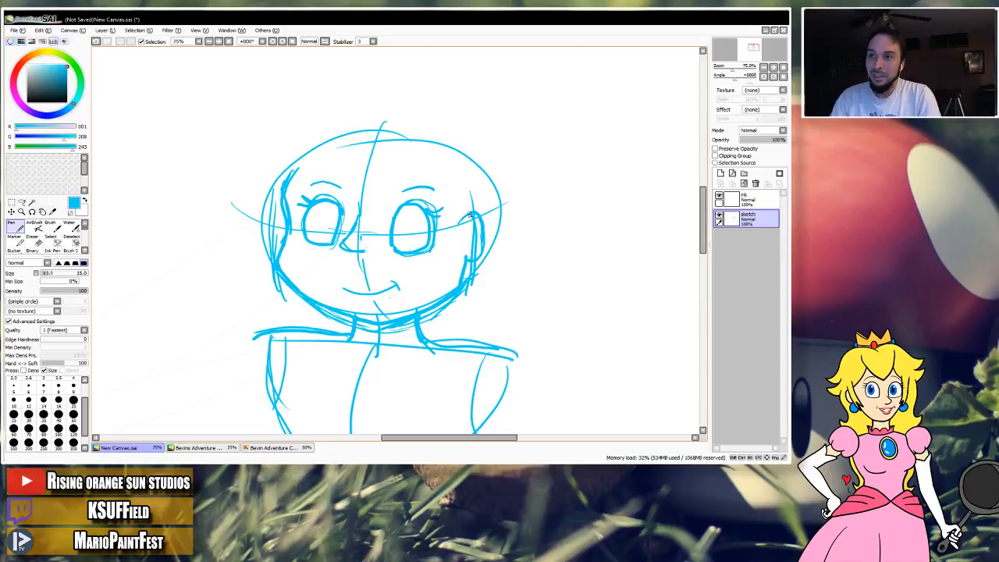
Darken the front edge of the ear and draw an oval iris in the upper part of each eye.
{"action": "mouse_move", "coordinate": [460, 223]}
{"action": "left_mouse_down"}
{"action": "mouse_move", "coordinate": [477, 209]}
{"action": "mouse_move", "coordinate": [485, 243]}
{"action": "mouse_move", "coordinate": [466, 263]}
{"action": "left_mouse_up"}
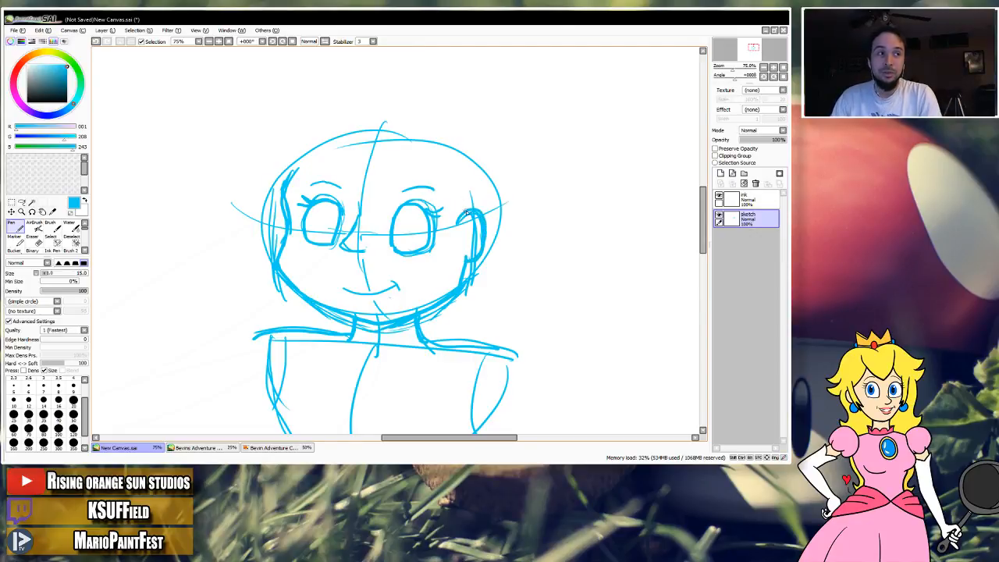
{"action": "left_click_drag", "start_coordinate": [437, 196], "coordinate": [448, 207]}
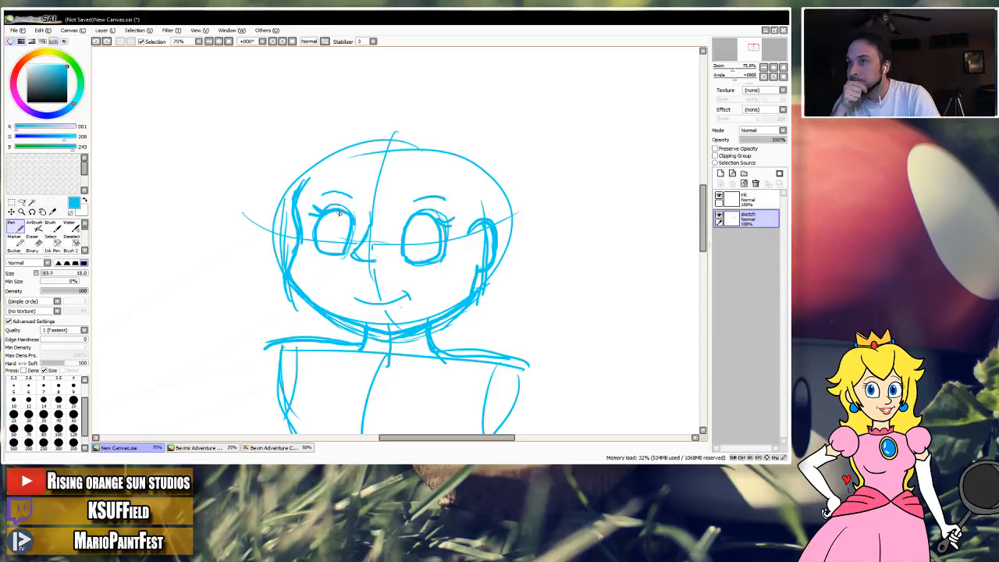
{"action": "mouse_move", "coordinate": [336, 209]}
{"action": "left_mouse_down"}
{"action": "mouse_move", "coordinate": [331, 237]}
{"action": "mouse_move", "coordinate": [346, 235]}
{"action": "left_mouse_up"}
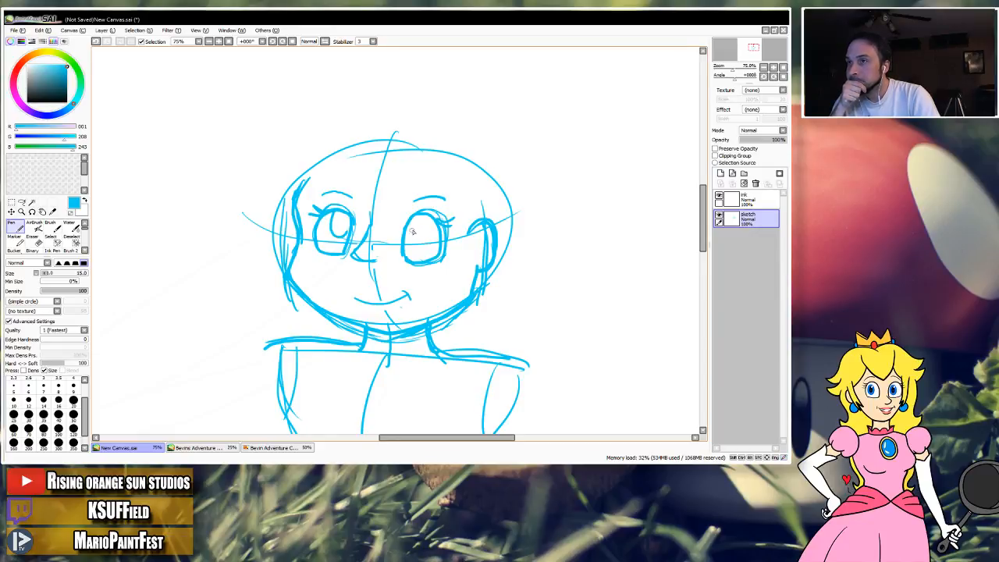
{"action": "mouse_move", "coordinate": [428, 214]}
{"action": "left_mouse_down"}
{"action": "mouse_move", "coordinate": [423, 237]}
{"action": "mouse_move", "coordinate": [440, 244]}
{"action": "left_mouse_up"}
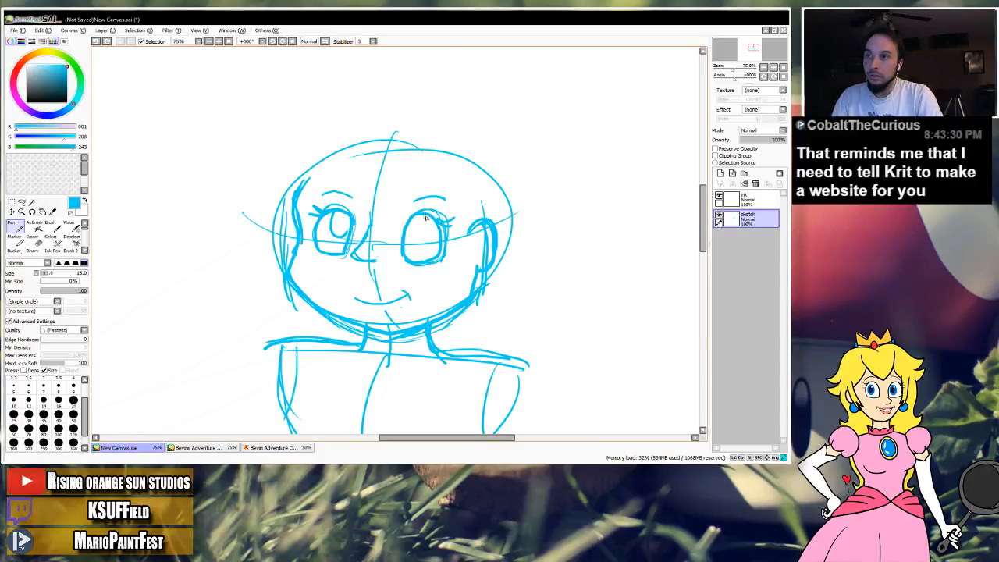
{"action": "mouse_move", "coordinate": [426, 217]}
{"action": "left_mouse_down"}
{"action": "mouse_move", "coordinate": [423, 235]}
{"action": "mouse_move", "coordinate": [434, 243]}
{"action": "mouse_move", "coordinate": [443, 231]}
{"action": "mouse_move", "coordinate": [422, 238]}
{"action": "mouse_move", "coordinate": [434, 248]}
{"action": "mouse_move", "coordinate": [440, 241]}
{"action": "left_mouse_up"}
{"action": "key", "text": "ctrl+z"}
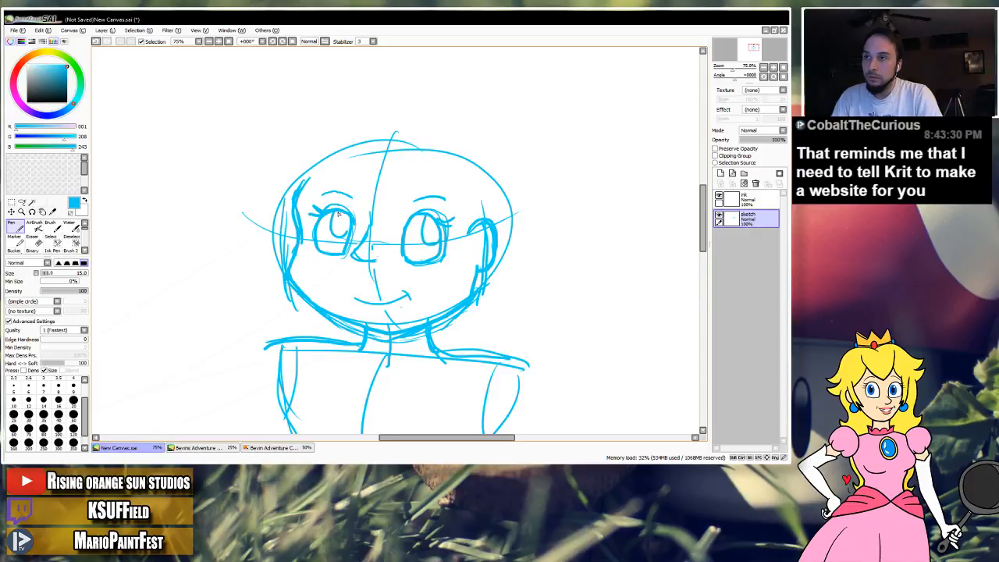
{"action": "mouse_move", "coordinate": [338, 212]}
{"action": "left_mouse_down"}
{"action": "mouse_move", "coordinate": [340, 241]}
{"action": "mouse_move", "coordinate": [347, 219]}
{"action": "left_mouse_up"}
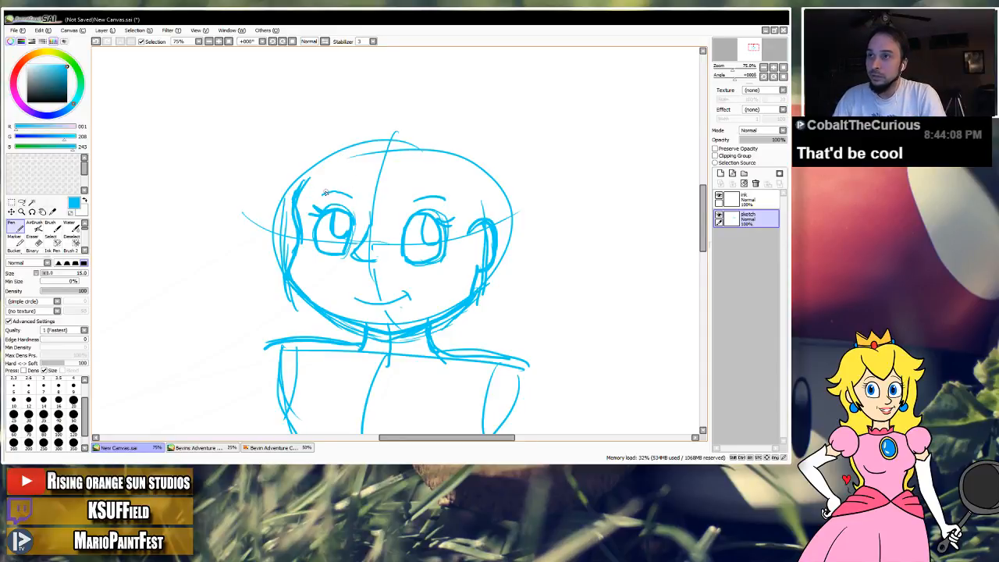
Thicken both eyebrows with heavier arched pen strokes.
{"action": "left_click_drag", "start_coordinate": [326, 192], "coordinate": [352, 199]}
{"action": "left_click_drag", "start_coordinate": [450, 199], "coordinate": [413, 202]}
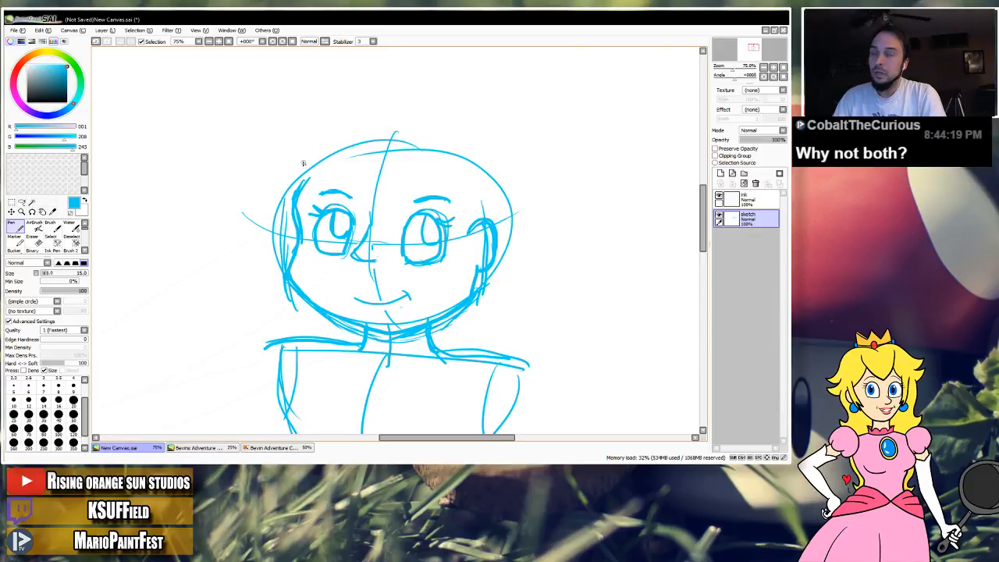
{"action": "left_click_drag", "start_coordinate": [344, 153], "coordinate": [338, 160]}
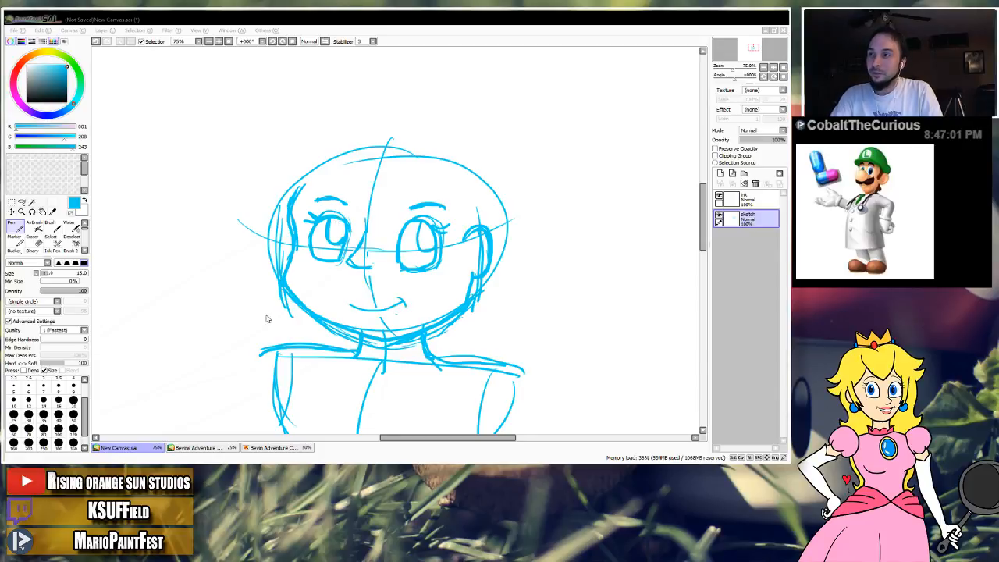
Open the downloaded tumblr hairstyle chart and compare the numbered hairstyles in its upper rows up close.
{"action": "left_click", "coordinate": [562, 448]}
{"action": "scroll", "coordinate": [451, 205], "scroll_direction": "down", "scroll_amount": 1}
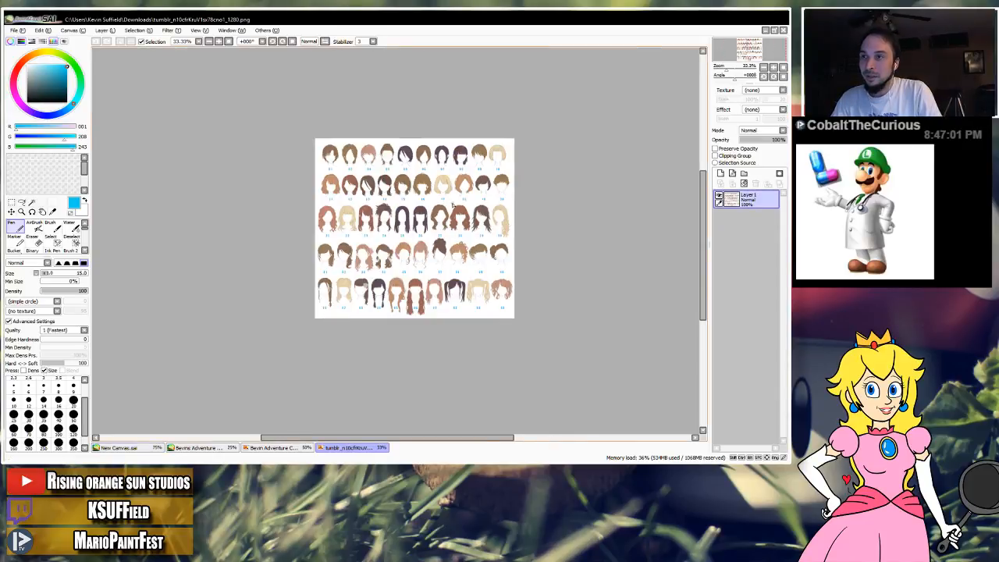
{"action": "scroll", "coordinate": [450, 204], "scroll_direction": "up", "scroll_amount": 3}
{"action": "scroll", "coordinate": [406, 201], "scroll_direction": "up", "scroll_amount": 1}
{"action": "left_click_drag", "start_coordinate": [354, 171], "coordinate": [528, 310]}
{"action": "left_click_drag", "start_coordinate": [375, 184], "coordinate": [458, 254]}
{"action": "scroll", "coordinate": [401, 195], "scroll_direction": "down", "scroll_amount": 1}
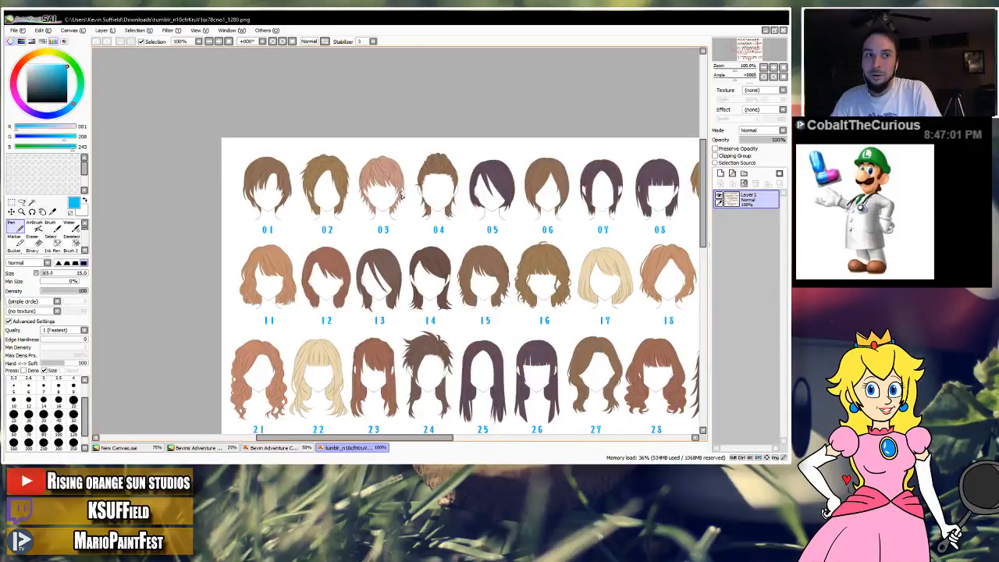
{"action": "left_click_drag", "start_coordinate": [437, 211], "coordinate": [386, 186]}
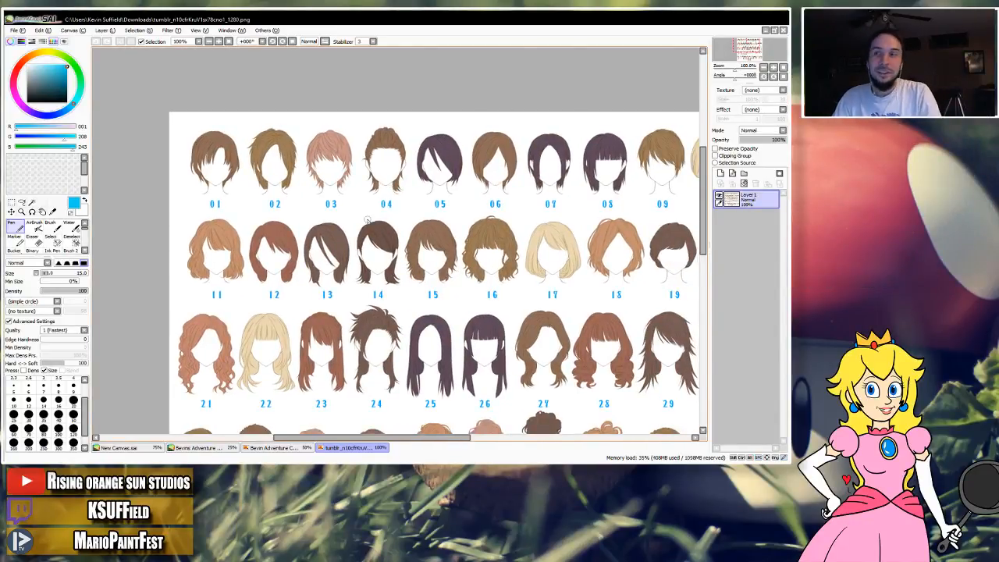
{"action": "left_click_drag", "start_coordinate": [324, 159], "coordinate": [263, 169]}
{"action": "scroll", "coordinate": [373, 170], "scroll_direction": "up", "scroll_amount": 2}
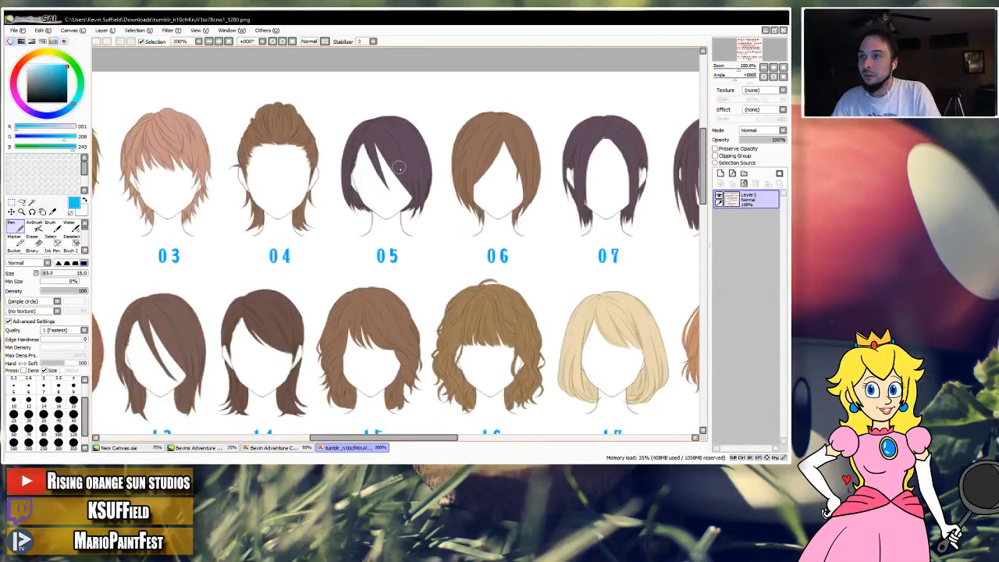
{"action": "left_click_drag", "start_coordinate": [398, 168], "coordinate": [349, 190]}
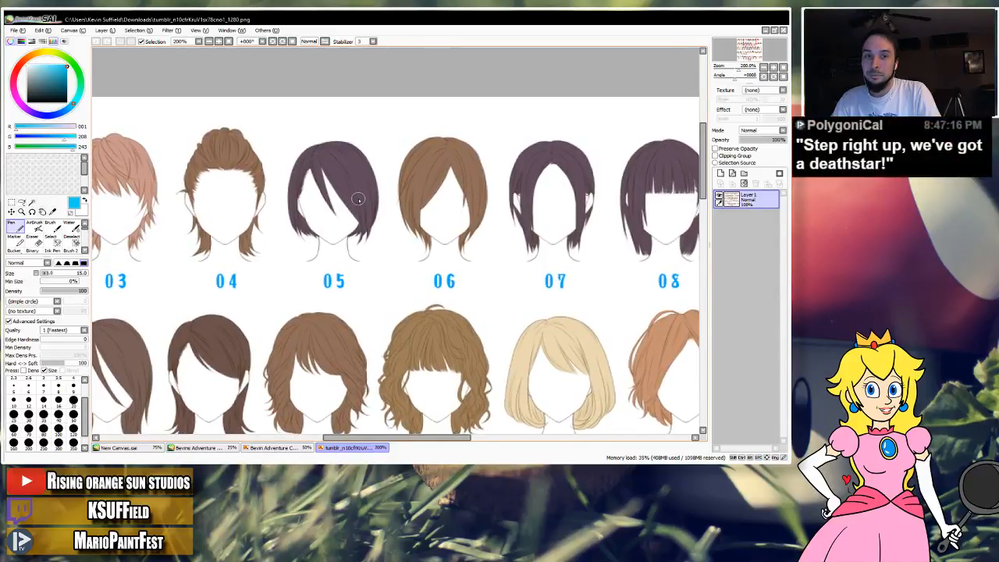
{"action": "left_click_drag", "start_coordinate": [449, 238], "coordinate": [393, 231]}
{"action": "scroll", "coordinate": [351, 194], "scroll_direction": "up", "scroll_amount": 1}
{"action": "scroll", "coordinate": [352, 194], "scroll_direction": "down", "scroll_amount": 2}
{"action": "mouse_move", "coordinate": [403, 195]}
{"action": "left_mouse_down"}
{"action": "mouse_move", "coordinate": [321, 196]}
{"action": "mouse_move", "coordinate": [402, 204]}
{"action": "left_mouse_up"}
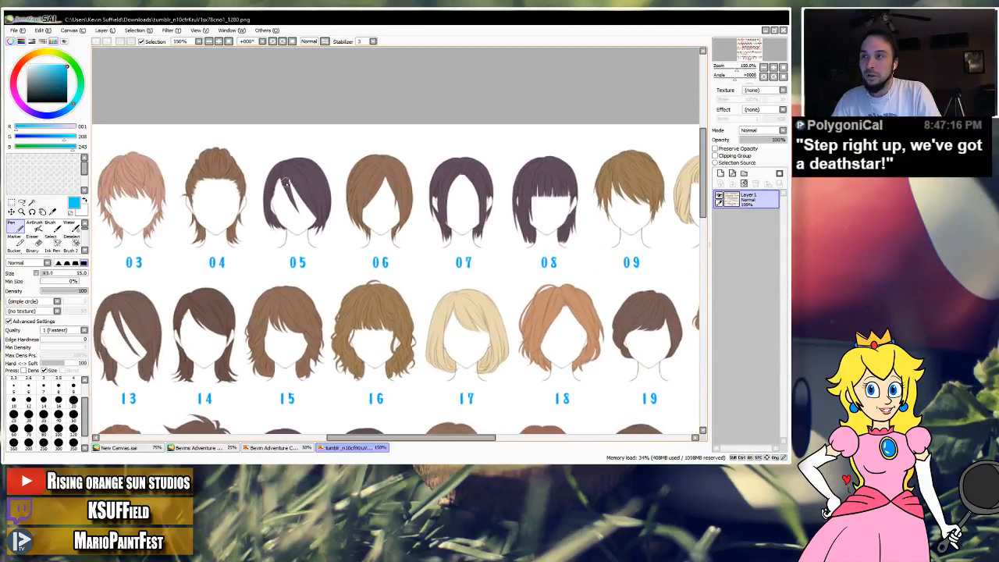
{"action": "scroll", "coordinate": [285, 182], "scroll_direction": "down", "scroll_amount": 1}
{"action": "scroll", "coordinate": [284, 182], "scroll_direction": "up", "scroll_amount": 1}
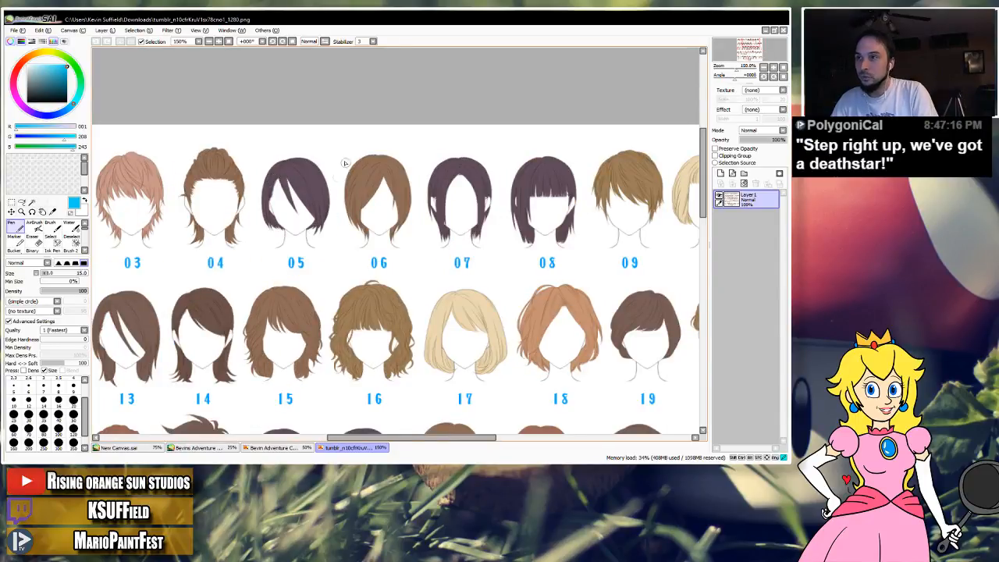
Circle hairstyle 05 on the reference chart and return to New Canvas.sai.
{"action": "mouse_move", "coordinate": [345, 163]}
{"action": "left_mouse_down"}
{"action": "mouse_move", "coordinate": [254, 229]}
{"action": "mouse_move", "coordinate": [303, 129]}
{"action": "left_mouse_up"}
{"action": "left_click_drag", "start_coordinate": [330, 276], "coordinate": [386, 243]}
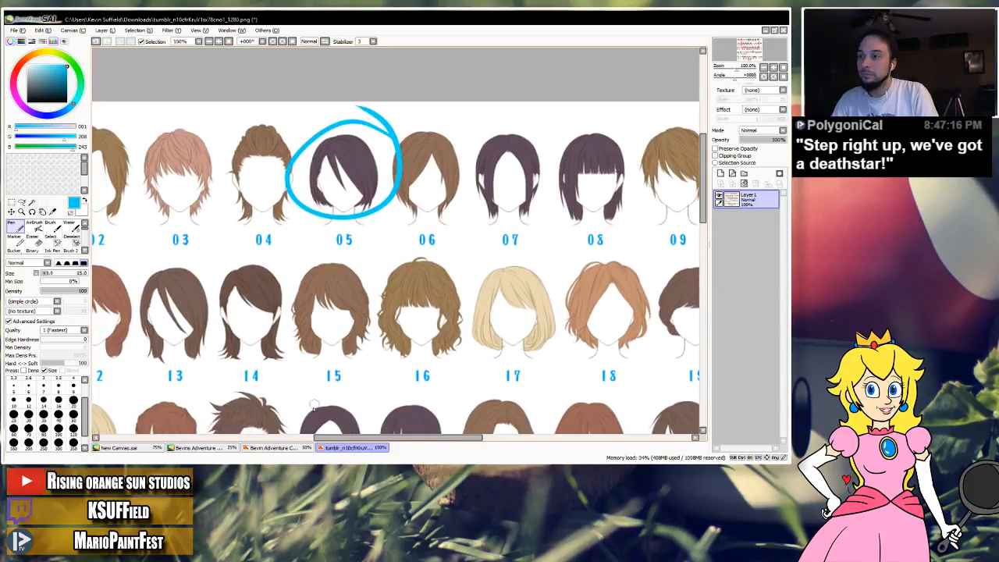
{"action": "left_click", "coordinate": [130, 450]}
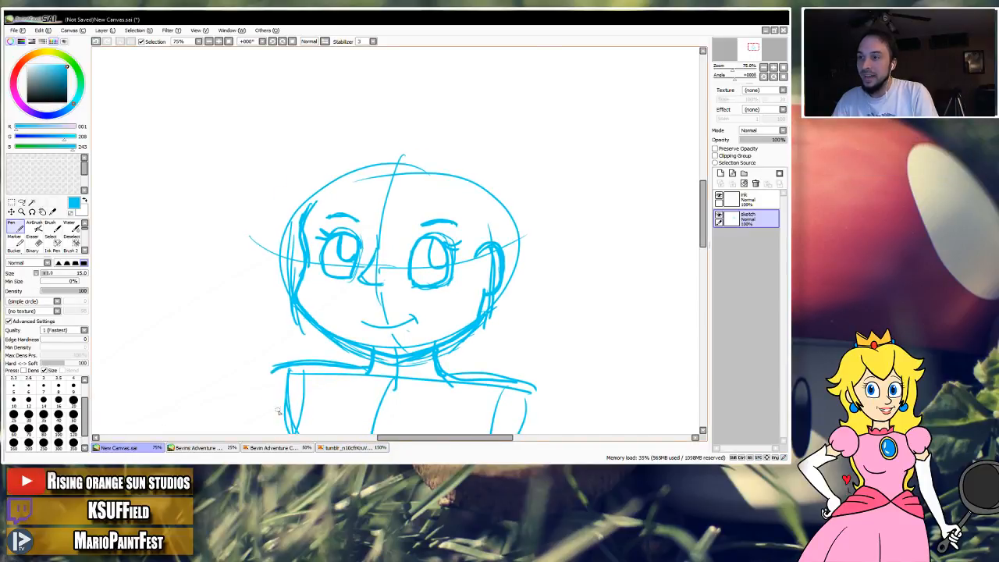
{"action": "left_click", "coordinate": [345, 449]}
{"action": "left_click", "coordinate": [140, 447]}
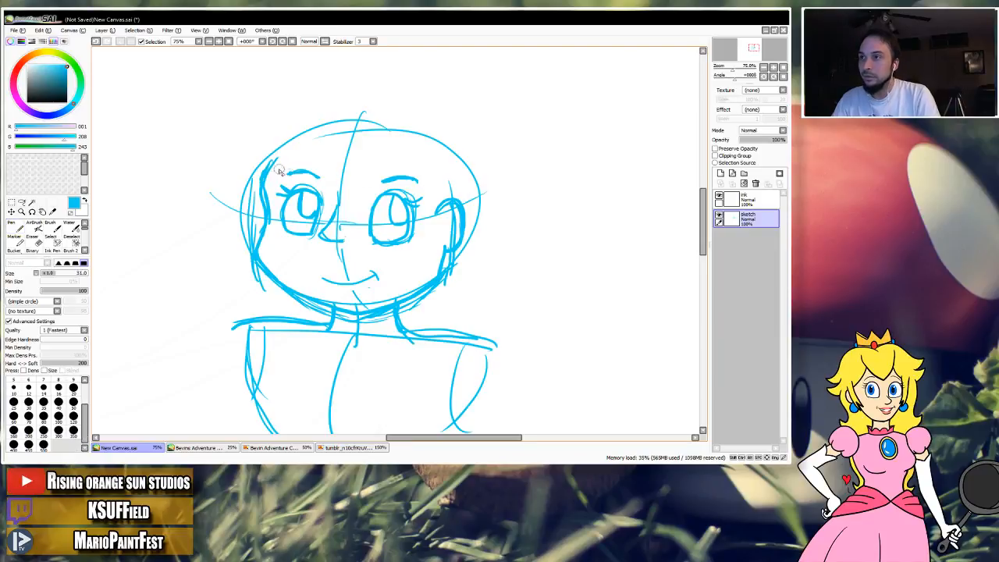
Erase the left face contour and redraw it as one curve from the forehead, in at the eye and out around the cheek to the jaw.
{"action": "mouse_move", "coordinate": [279, 152]}
{"action": "left_mouse_down"}
{"action": "mouse_move", "coordinate": [259, 238]}
{"action": "mouse_move", "coordinate": [282, 282]}
{"action": "left_mouse_up"}
{"action": "left_click", "coordinate": [11, 225]}
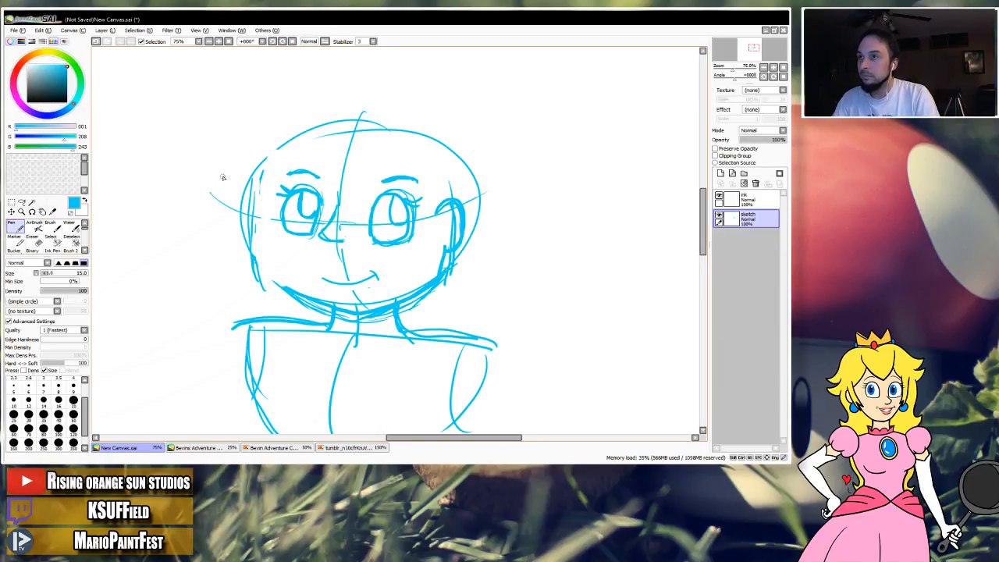
{"action": "mouse_move", "coordinate": [284, 160]}
{"action": "left_mouse_down"}
{"action": "mouse_move", "coordinate": [270, 255]}
{"action": "mouse_move", "coordinate": [290, 286]}
{"action": "left_mouse_up"}
{"action": "key", "text": "ctrl+z"}
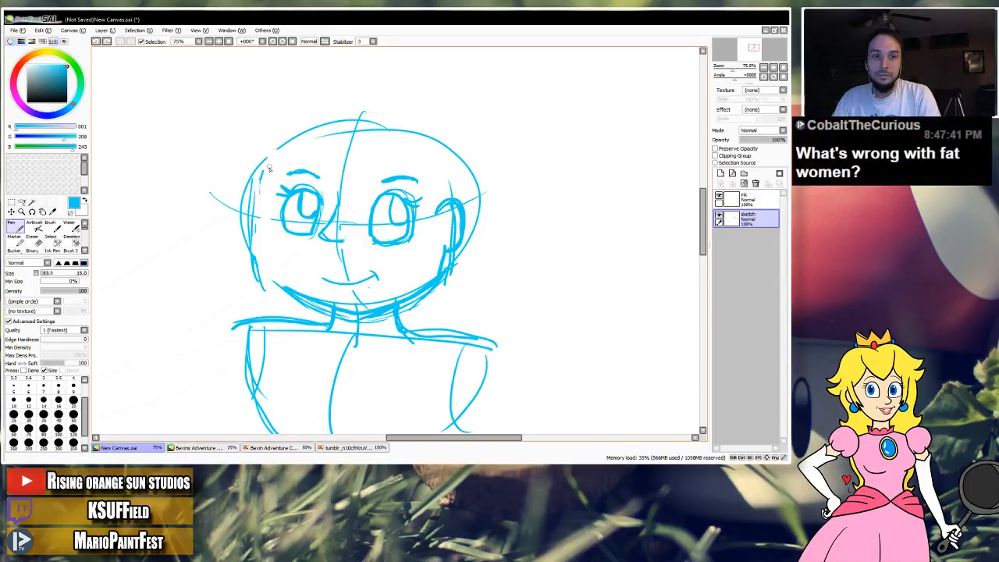
{"action": "left_click_drag", "start_coordinate": [291, 157], "coordinate": [273, 240]}
{"action": "key", "text": "ctrl+z"}
{"action": "mouse_move", "coordinate": [285, 156]}
{"action": "left_mouse_down"}
{"action": "mouse_move", "coordinate": [268, 250]}
{"action": "mouse_move", "coordinate": [292, 288]}
{"action": "left_mouse_up"}
{"action": "key", "text": "ctrl+z"}
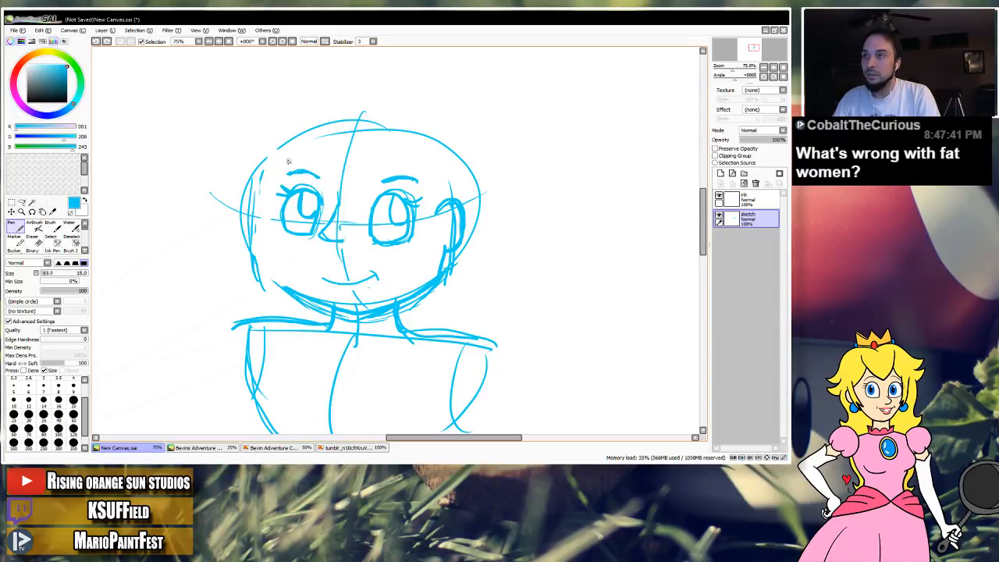
{"action": "mouse_move", "coordinate": [288, 153]}
{"action": "left_mouse_down"}
{"action": "mouse_move", "coordinate": [273, 239]}
{"action": "mouse_move", "coordinate": [281, 273]}
{"action": "mouse_move", "coordinate": [302, 293]}
{"action": "left_mouse_up"}
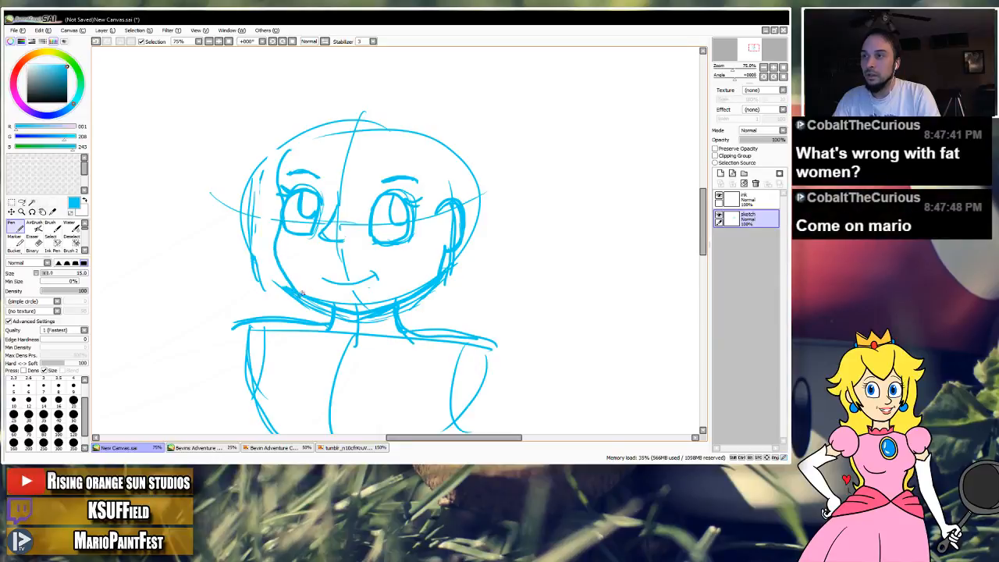
{"action": "key", "text": "ctrl+z"}
{"action": "mouse_move", "coordinate": [293, 152]}
{"action": "left_mouse_down"}
{"action": "mouse_move", "coordinate": [276, 188]}
{"action": "mouse_move", "coordinate": [282, 214]}
{"action": "mouse_move", "coordinate": [267, 252]}
{"action": "mouse_move", "coordinate": [286, 286]}
{"action": "left_mouse_up"}
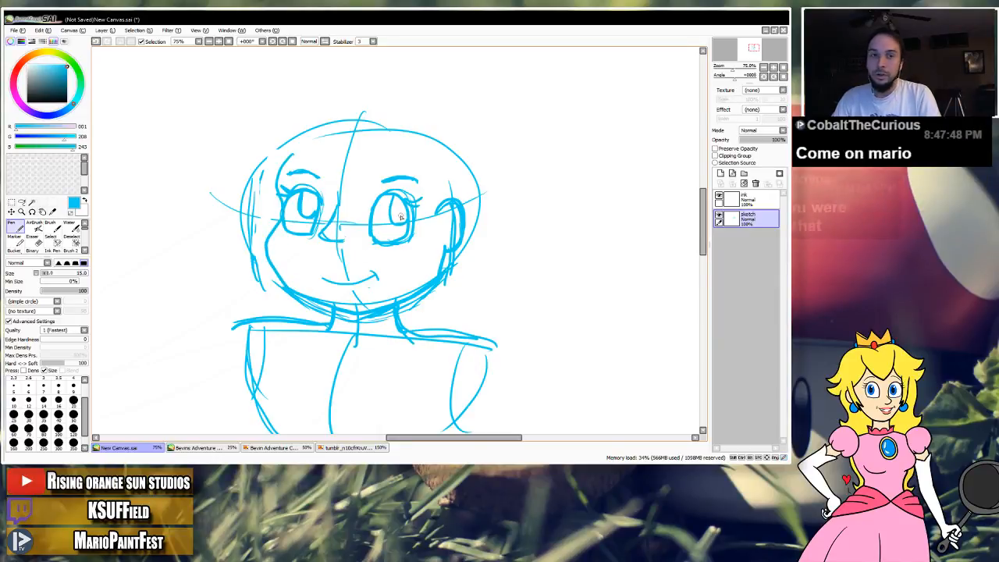
{"action": "left_click_drag", "start_coordinate": [353, 245], "coordinate": [368, 265]}
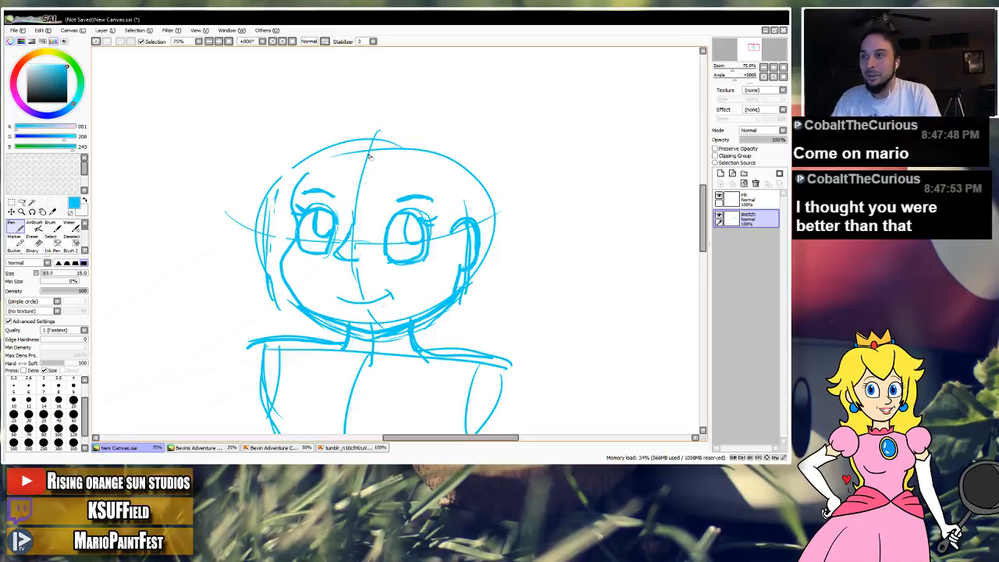
Try a second head beside the character: a wide oval with straight vertical sides, angled jaw lines and an eye guideline.
{"action": "left_click_drag", "start_coordinate": [337, 243], "coordinate": [329, 210]}
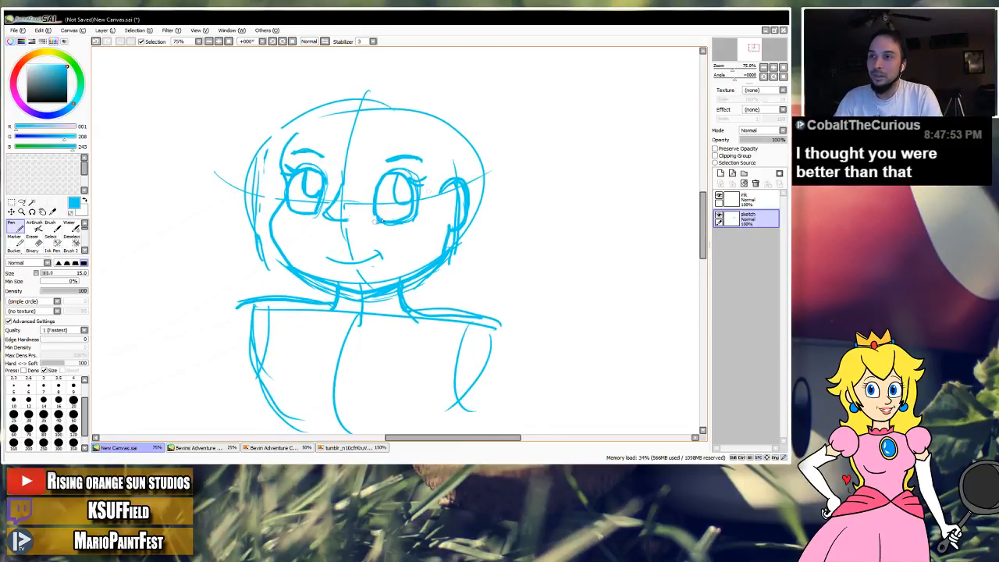
{"action": "mouse_move", "coordinate": [597, 121]}
{"action": "left_mouse_down"}
{"action": "mouse_move", "coordinate": [532, 170]}
{"action": "mouse_move", "coordinate": [608, 121]}
{"action": "mouse_move", "coordinate": [564, 133]}
{"action": "left_mouse_up"}
{"action": "key", "text": "ctrl+z"}
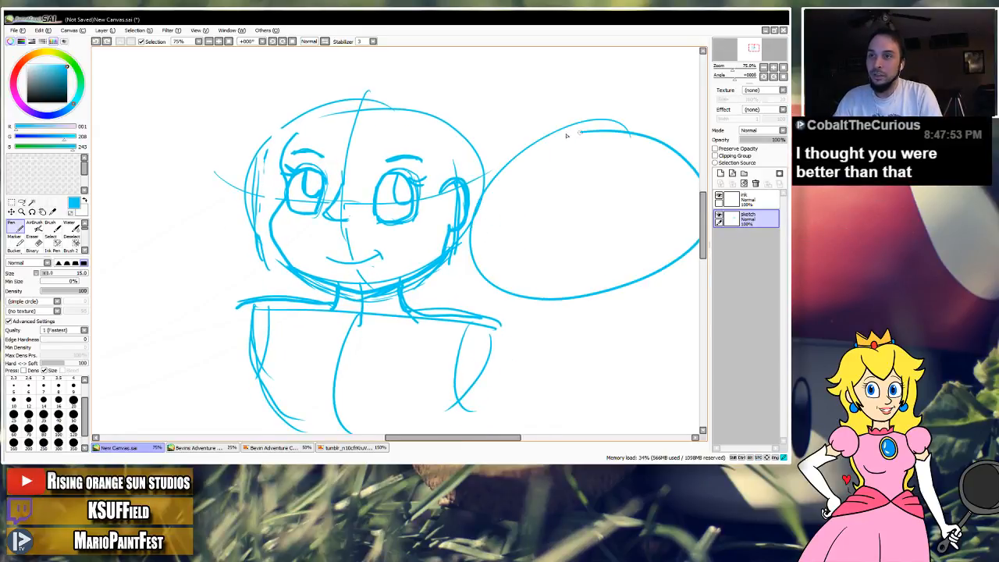
{"action": "left_click_drag", "start_coordinate": [509, 153], "coordinate": [513, 272]}
{"action": "left_click_drag", "start_coordinate": [658, 149], "coordinate": [653, 259]}
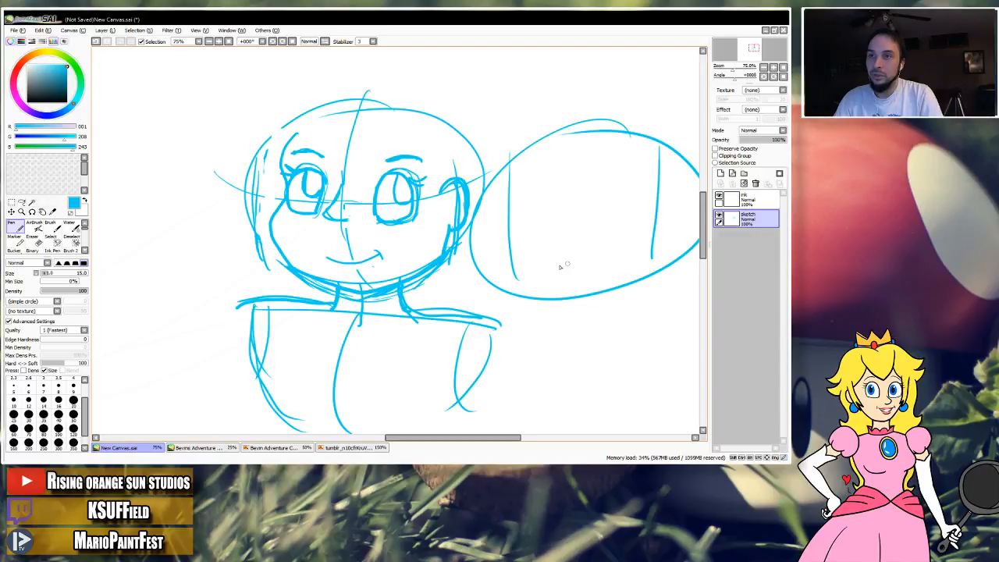
{"action": "left_click_drag", "start_coordinate": [513, 273], "coordinate": [582, 320]}
{"action": "left_click_drag", "start_coordinate": [653, 255], "coordinate": [587, 315]}
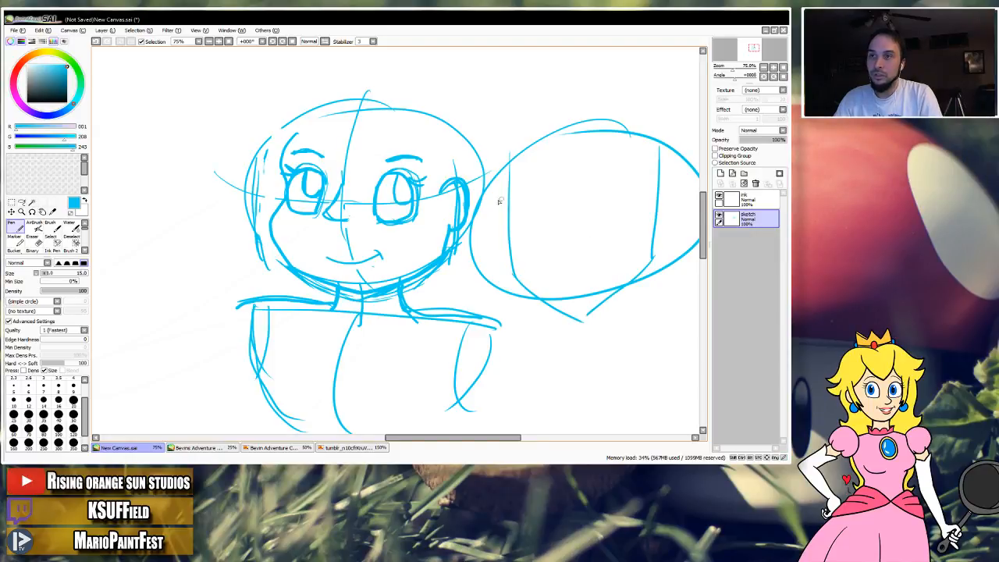
{"action": "mouse_move", "coordinate": [490, 220]}
{"action": "left_mouse_down"}
{"action": "mouse_move", "coordinate": [638, 212]}
{"action": "mouse_move", "coordinate": [685, 202]}
{"action": "left_mouse_up"}
{"action": "key", "text": "ctrl+z"}
{"action": "key", "text": "ctrl+z"}
{"action": "key", "text": "ctrl+z"}
{"action": "key", "text": "ctrl+z"}
{"action": "key", "text": "ctrl+z"}
{"action": "key", "text": "ctrl+z"}
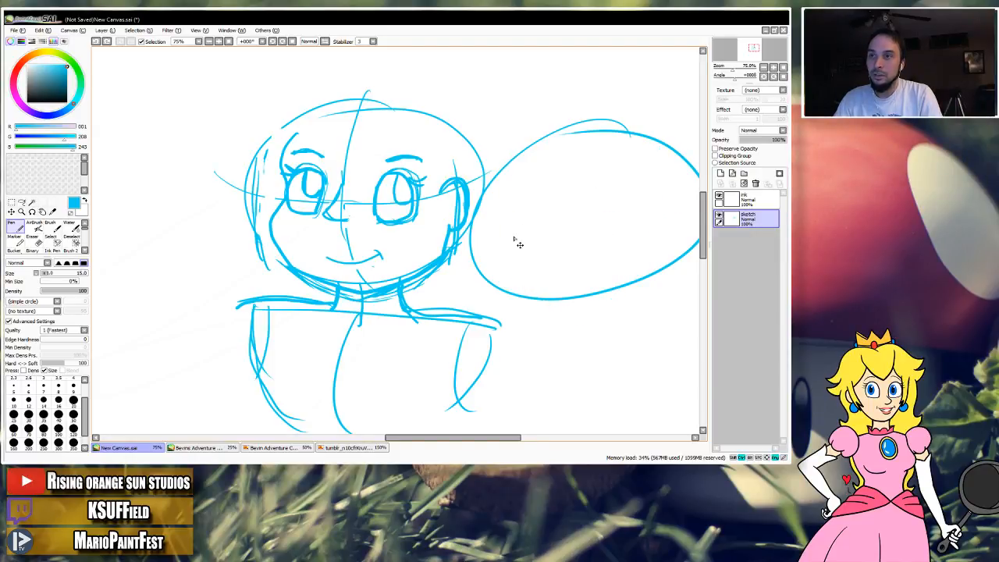
Try slanted jaw lines beneath the second head's oval and undo the whole side sketch.
{"action": "left_click_drag", "start_coordinate": [472, 253], "coordinate": [554, 319]}
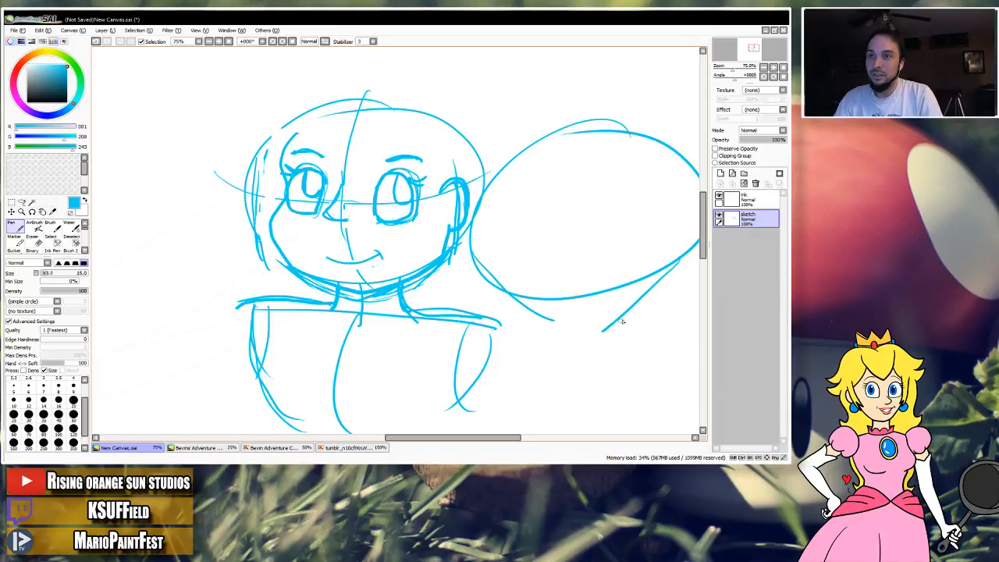
{"action": "key", "text": "ctrl+z"}
{"action": "key", "text": "ctrl+z"}
{"action": "scroll", "coordinate": [595, 205], "scroll_direction": "up", "scroll_amount": 2}
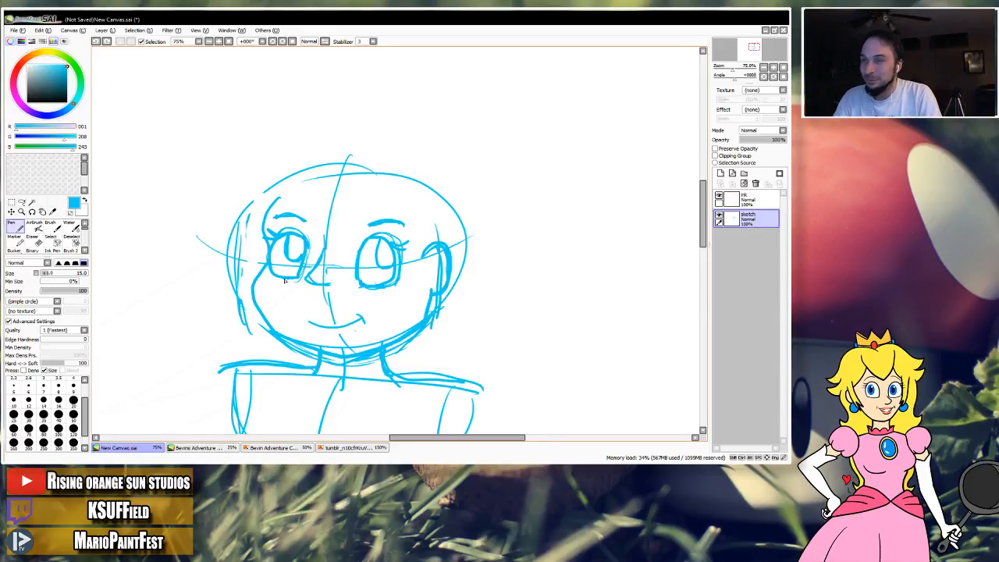
Compare circled hairstyle 05 on the reference chart with the head sketch, returning to New Canvas.sai.
{"action": "left_click", "coordinate": [329, 447]}
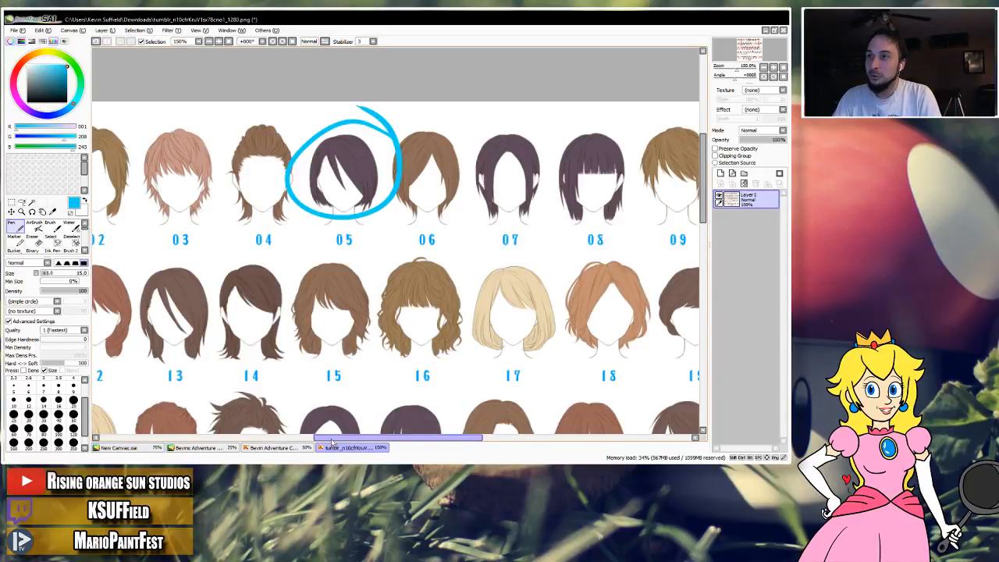
{"action": "left_click", "coordinate": [140, 447]}
{"action": "left_click_drag", "start_coordinate": [295, 270], "coordinate": [320, 227]}
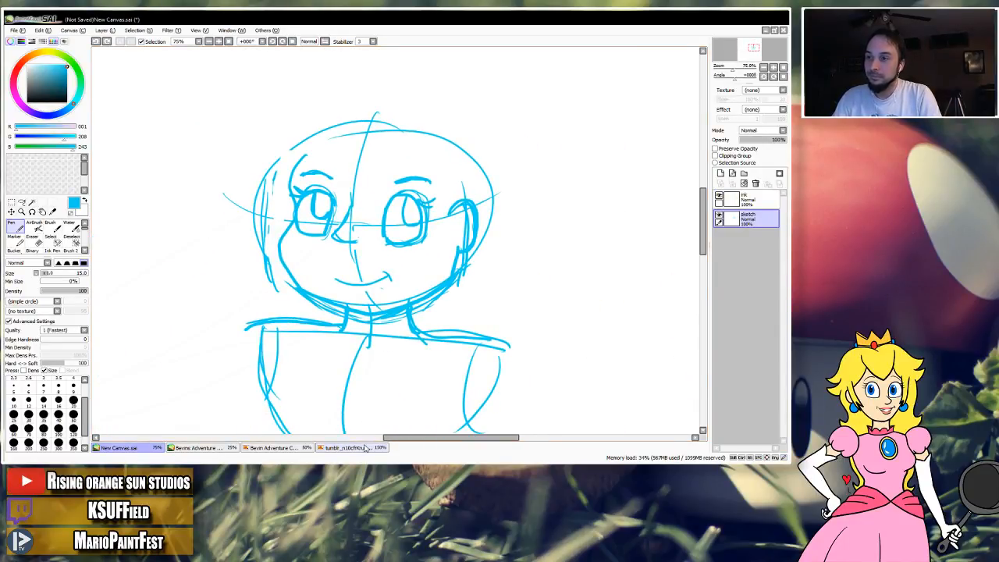
{"action": "left_click", "coordinate": [365, 448]}
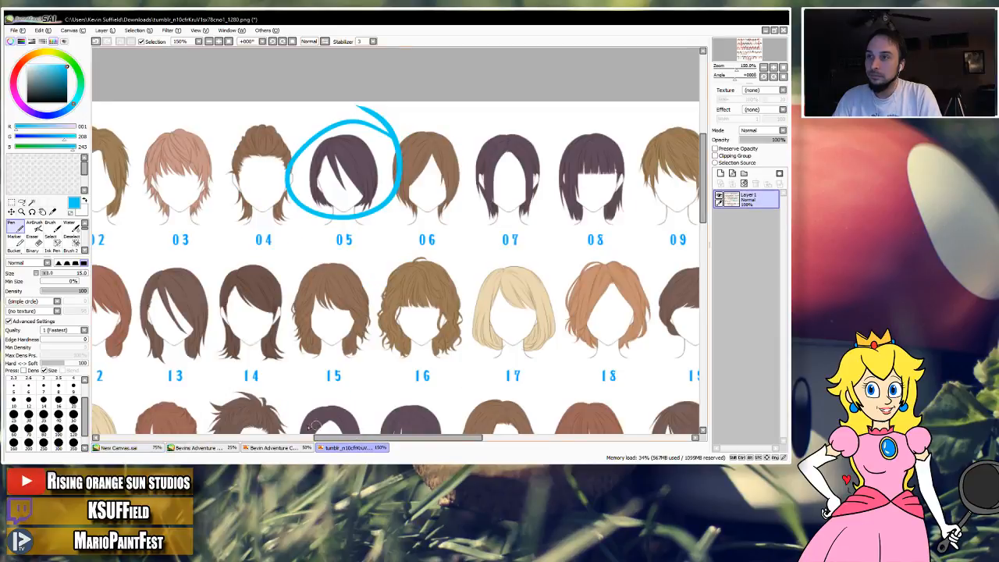
{"action": "left_click", "coordinate": [118, 447]}
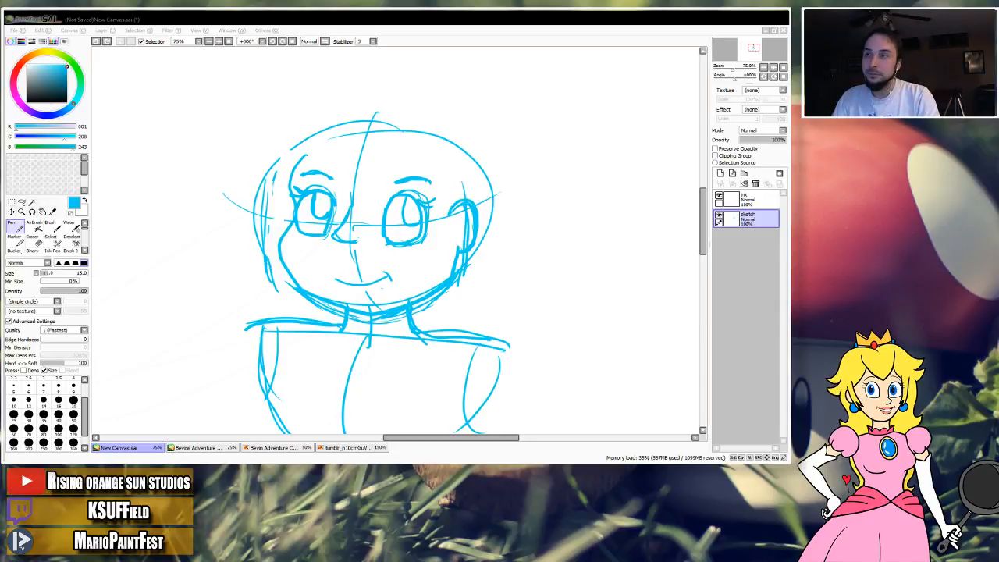
{"action": "left_click", "coordinate": [327, 30]}
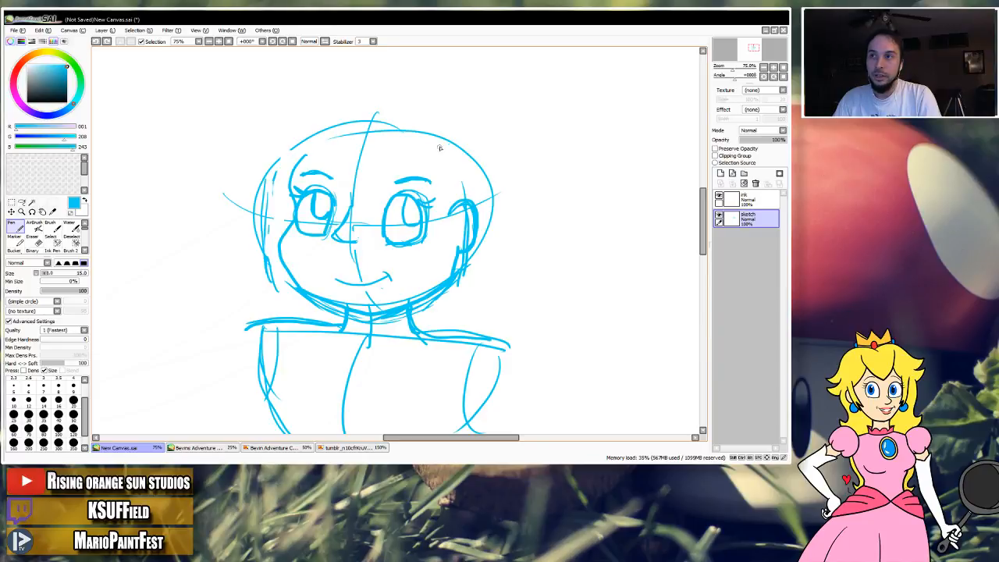
Try a hairline curving from the upper right forehead to the temple and down in front of the ear.
{"action": "left_click_drag", "start_coordinate": [441, 145], "coordinate": [429, 172]}
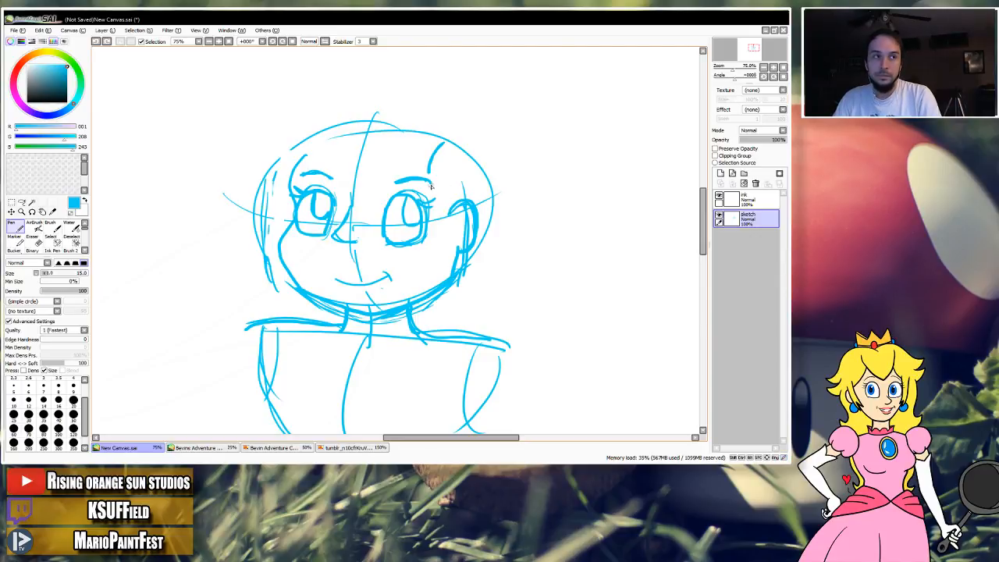
{"action": "mouse_move", "coordinate": [429, 173]}
{"action": "left_mouse_down"}
{"action": "mouse_move", "coordinate": [453, 179]}
{"action": "mouse_move", "coordinate": [447, 209]}
{"action": "left_mouse_up"}
{"action": "key", "text": "ctrl+z"}
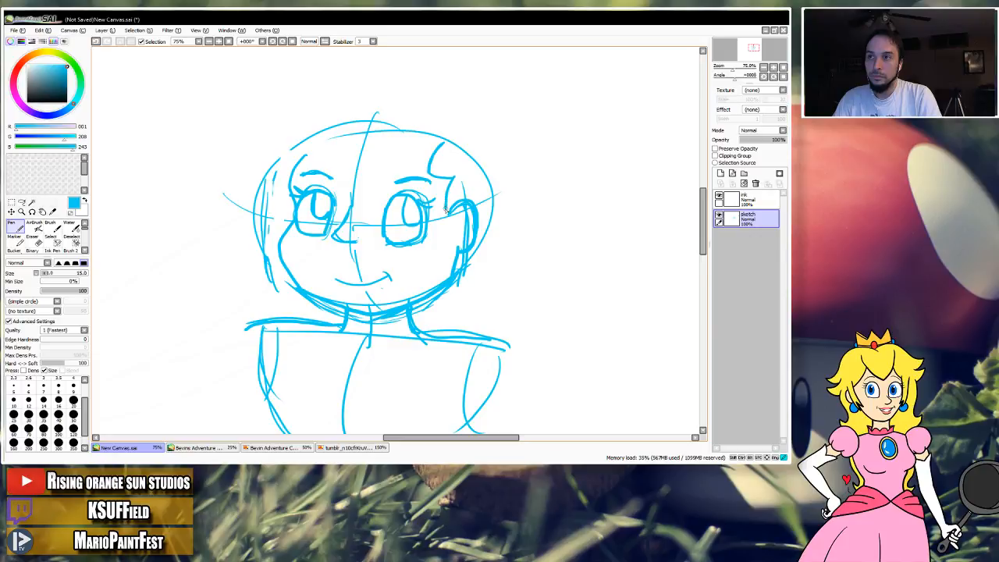
{"action": "key", "text": "ctrl+z"}
{"action": "mouse_move", "coordinate": [449, 179]}
{"action": "left_mouse_down"}
{"action": "mouse_move", "coordinate": [449, 269]}
{"action": "mouse_move", "coordinate": [435, 319]}
{"action": "mouse_move", "coordinate": [450, 170]}
{"action": "mouse_move", "coordinate": [465, 171]}
{"action": "left_mouse_up"}
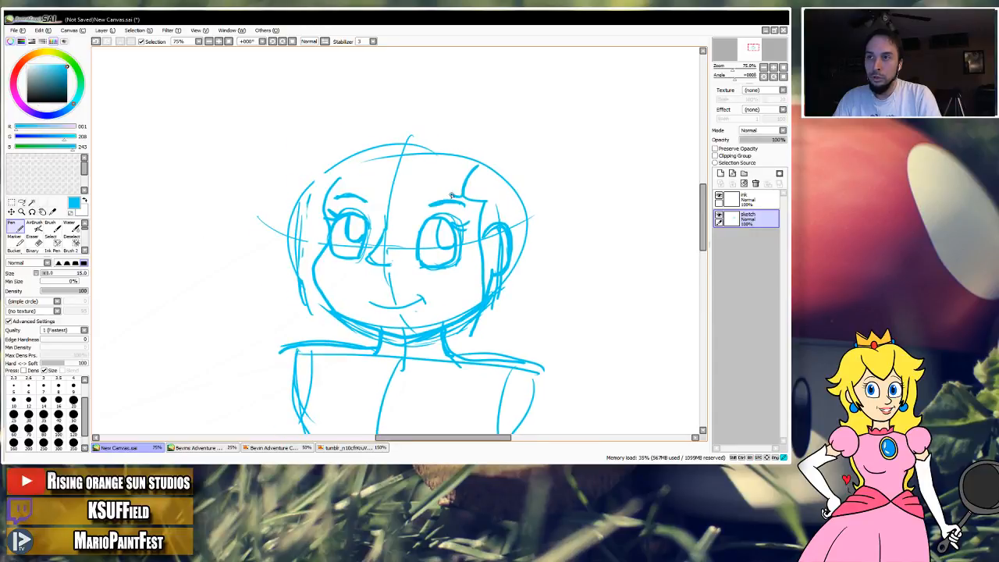
Try several fringe strokes across the forehead and undo them together with the right-side hairline.
{"action": "left_click_drag", "start_coordinate": [437, 170], "coordinate": [417, 226]}
{"action": "key", "text": "ctrl+z"}
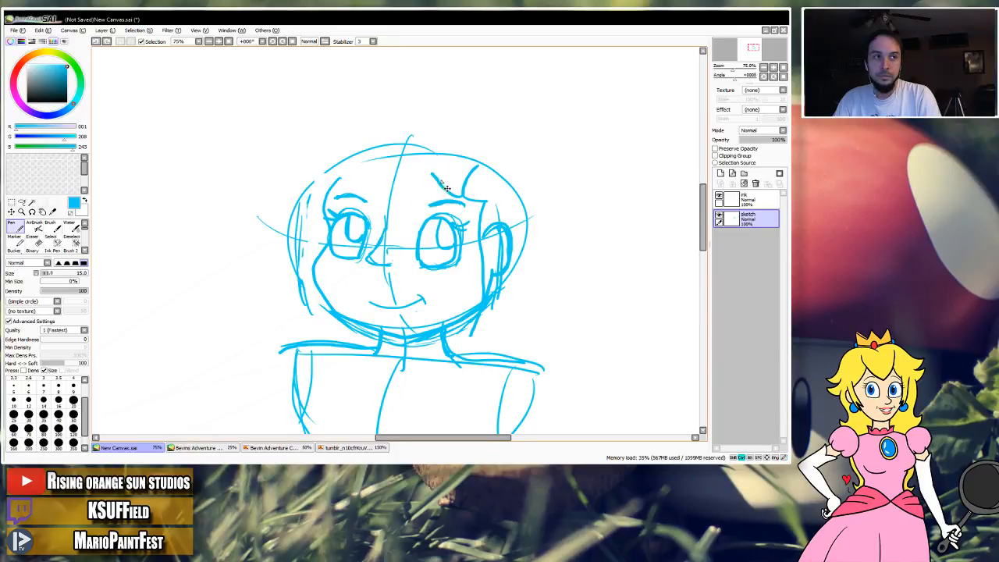
{"action": "left_click_drag", "start_coordinate": [462, 197], "coordinate": [441, 184]}
{"action": "key", "text": "ctrl+z"}
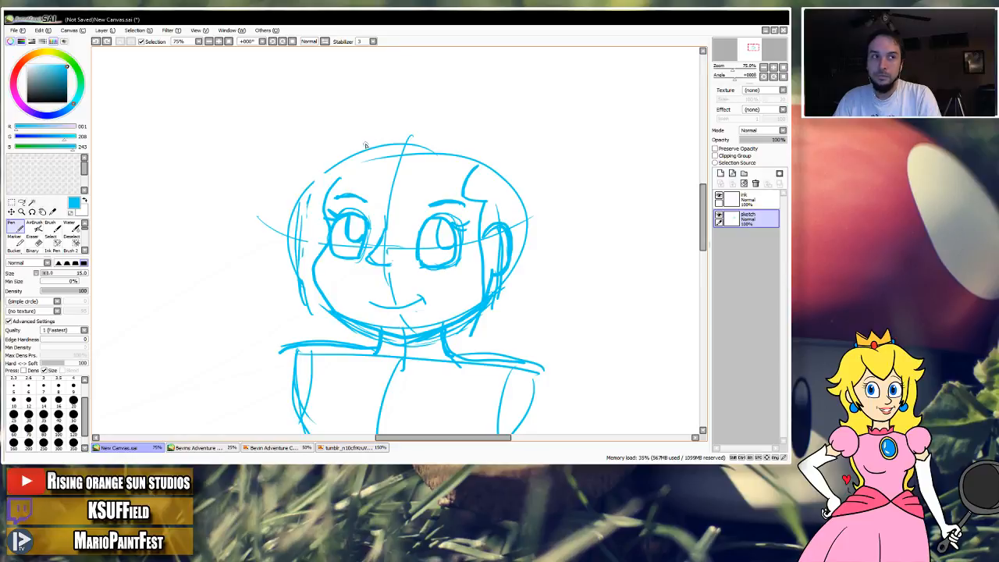
{"action": "mouse_move", "coordinate": [389, 174]}
{"action": "left_mouse_down"}
{"action": "mouse_move", "coordinate": [323, 283]}
{"action": "mouse_move", "coordinate": [314, 319]}
{"action": "left_mouse_up"}
{"action": "key", "text": "ctrl+z"}
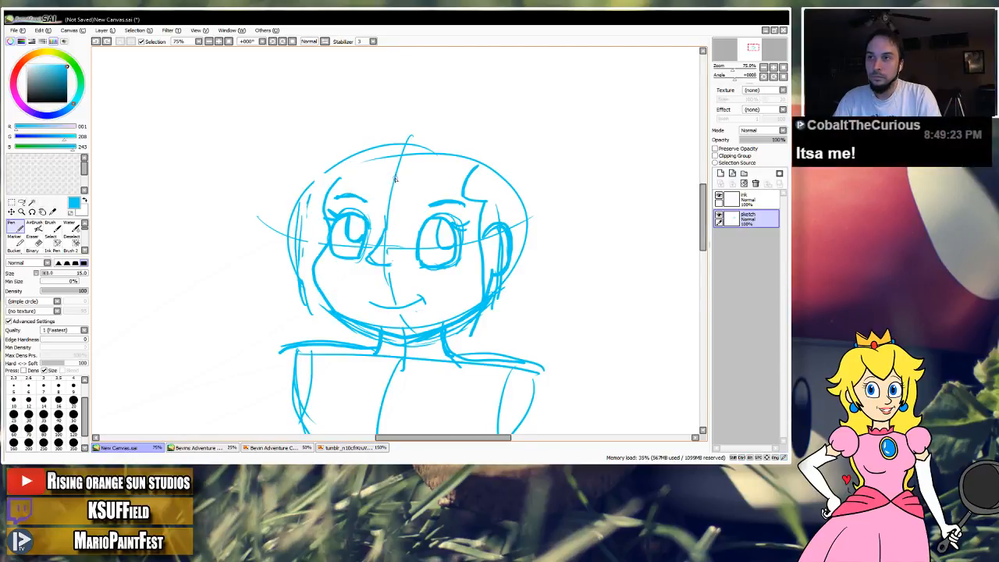
{"action": "key", "text": "ctrl+z"}
{"action": "key", "text": "ctrl+z"}
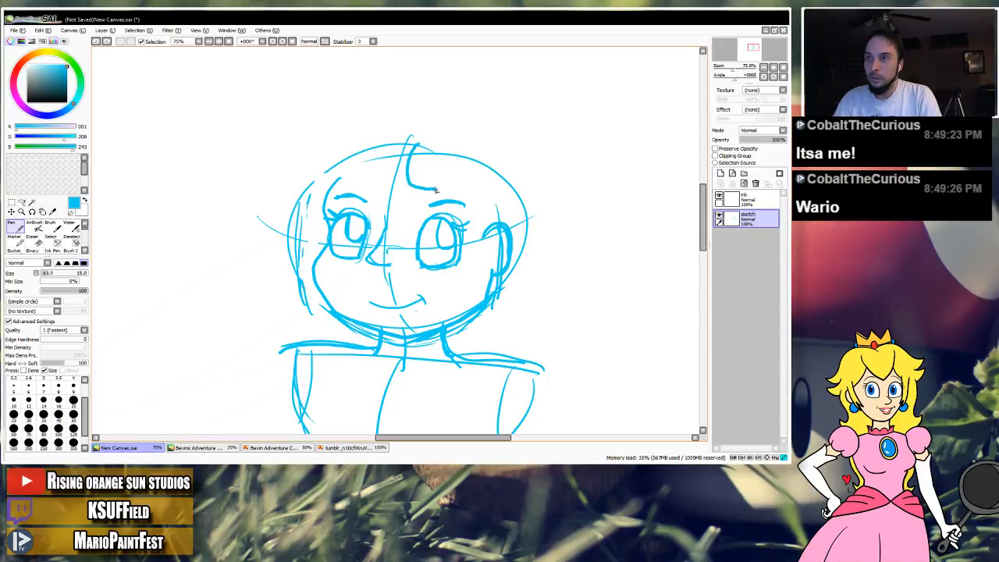
{"action": "key", "text": "ctrl+z"}
Try a centre-parted bob with strands framing both eyes, an outer contour around the head and ends just above the shoulders.
{"action": "mouse_move", "coordinate": [412, 137]}
{"action": "left_mouse_down"}
{"action": "mouse_move", "coordinate": [402, 171]}
{"action": "mouse_move", "coordinate": [409, 189]}
{"action": "mouse_move", "coordinate": [364, 212]}
{"action": "mouse_move", "coordinate": [326, 291]}
{"action": "left_mouse_up"}
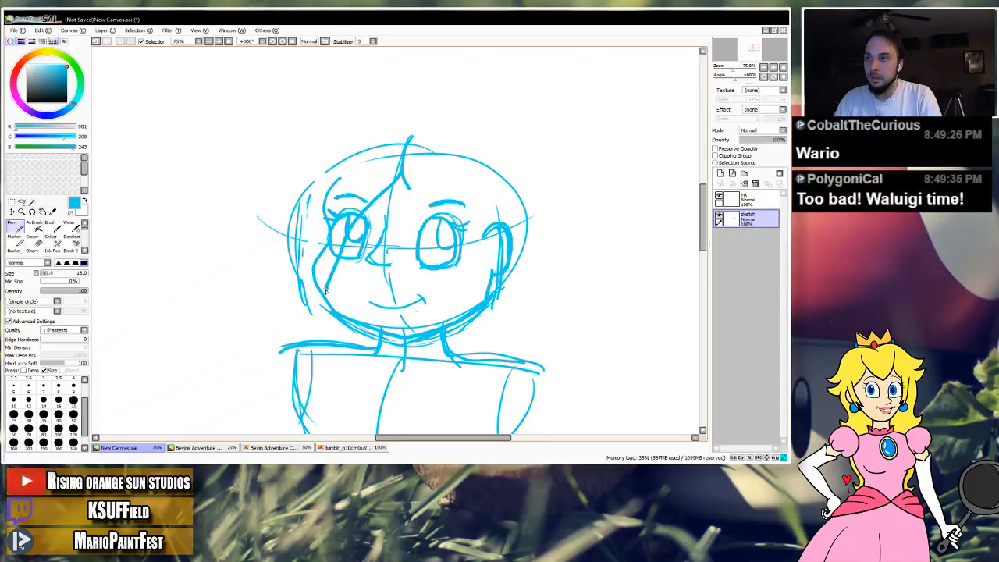
{"action": "mouse_move", "coordinate": [405, 177]}
{"action": "left_mouse_down"}
{"action": "mouse_move", "coordinate": [456, 245]}
{"action": "mouse_move", "coordinate": [461, 299]}
{"action": "left_mouse_up"}
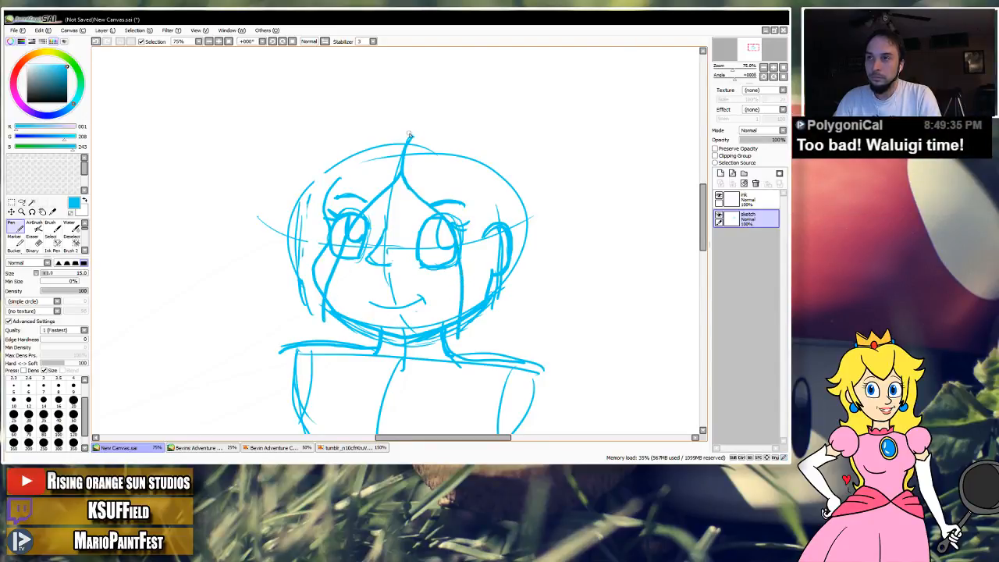
{"action": "mouse_move", "coordinate": [393, 143]}
{"action": "left_mouse_down"}
{"action": "mouse_move", "coordinate": [312, 163]}
{"action": "mouse_move", "coordinate": [297, 206]}
{"action": "mouse_move", "coordinate": [292, 289]}
{"action": "left_mouse_up"}
{"action": "key", "text": "ctrl+z"}
{"action": "mouse_move", "coordinate": [411, 135]}
{"action": "left_mouse_down"}
{"action": "mouse_move", "coordinate": [314, 176]}
{"action": "mouse_move", "coordinate": [301, 203]}
{"action": "mouse_move", "coordinate": [294, 343]}
{"action": "left_mouse_up"}
{"action": "mouse_move", "coordinate": [413, 137]}
{"action": "left_mouse_down"}
{"action": "mouse_move", "coordinate": [515, 184]}
{"action": "mouse_move", "coordinate": [530, 225]}
{"action": "mouse_move", "coordinate": [527, 251]}
{"action": "left_mouse_up"}
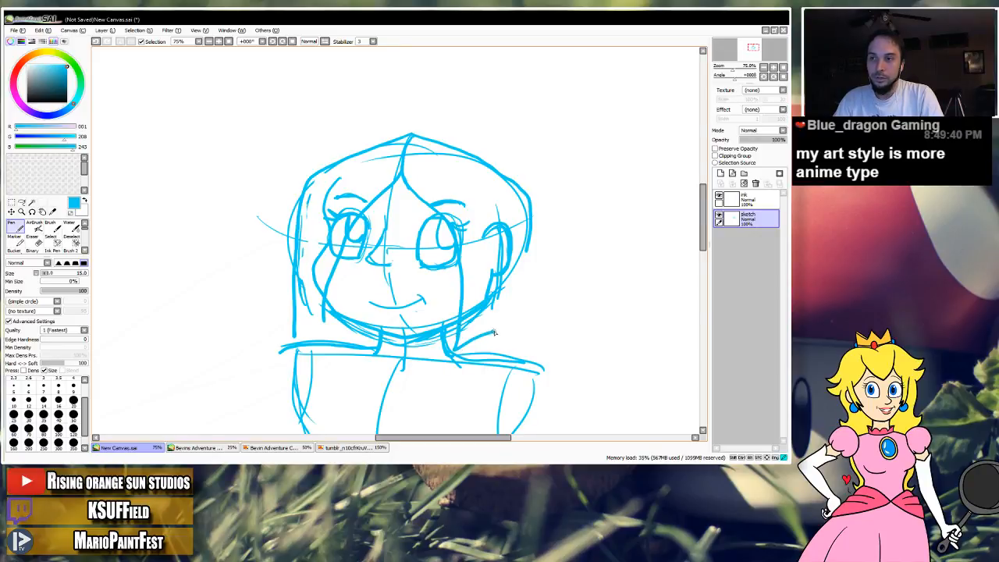
{"action": "left_click_drag", "start_coordinate": [493, 332], "coordinate": [506, 329]}
{"action": "mouse_move", "coordinate": [526, 258]}
{"action": "left_mouse_down"}
{"action": "mouse_move", "coordinate": [517, 322]}
{"action": "mouse_move", "coordinate": [484, 332]}
{"action": "left_mouse_up"}
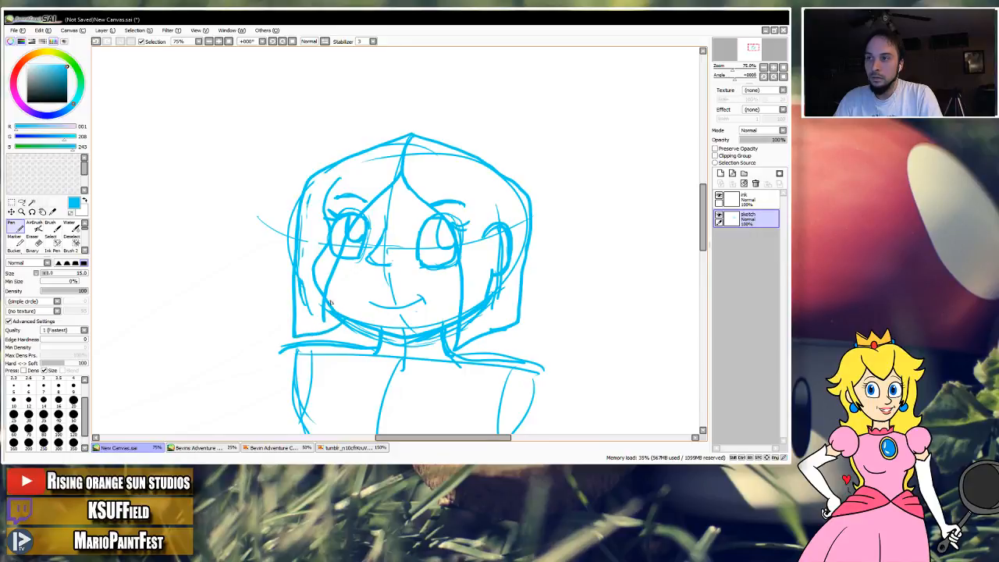
Undo all strokes of the centre-parted bob back to the bald head sketch.
{"action": "mouse_move", "coordinate": [399, 272]}
{"action": "left_mouse_down"}
{"action": "mouse_move", "coordinate": [421, 208]}
{"action": "mouse_move", "coordinate": [392, 257]}
{"action": "left_mouse_up"}
{"action": "key", "text": "ctrl+z"}
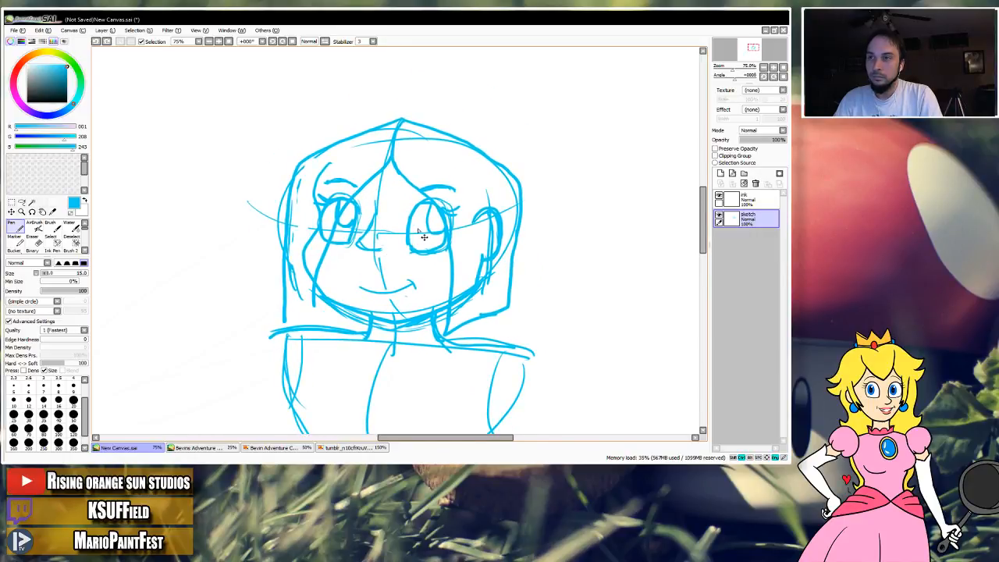
{"action": "key", "text": "ctrl+z"}
{"action": "key", "text": "ctrl+z"}
{"action": "key", "text": "ctrl+z"}
{"action": "key", "text": "ctrl+z"}
{"action": "key", "text": "ctrl+z"}
{"action": "key", "text": "ctrl+z"}
{"action": "key", "text": "ctrl+z"}
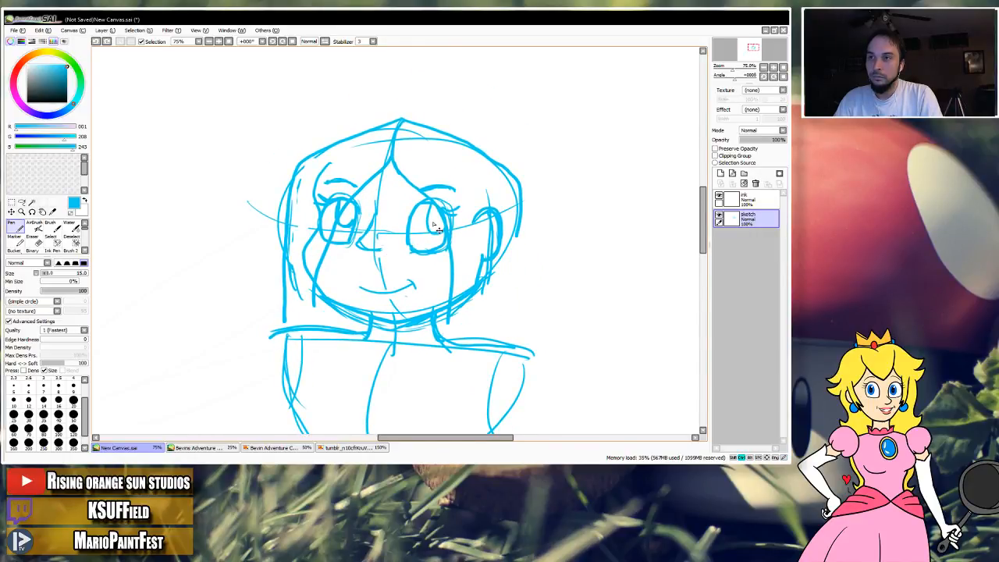
Make the ink layer active and set the drawing colour to black.
{"action": "left_click", "coordinate": [747, 200]}
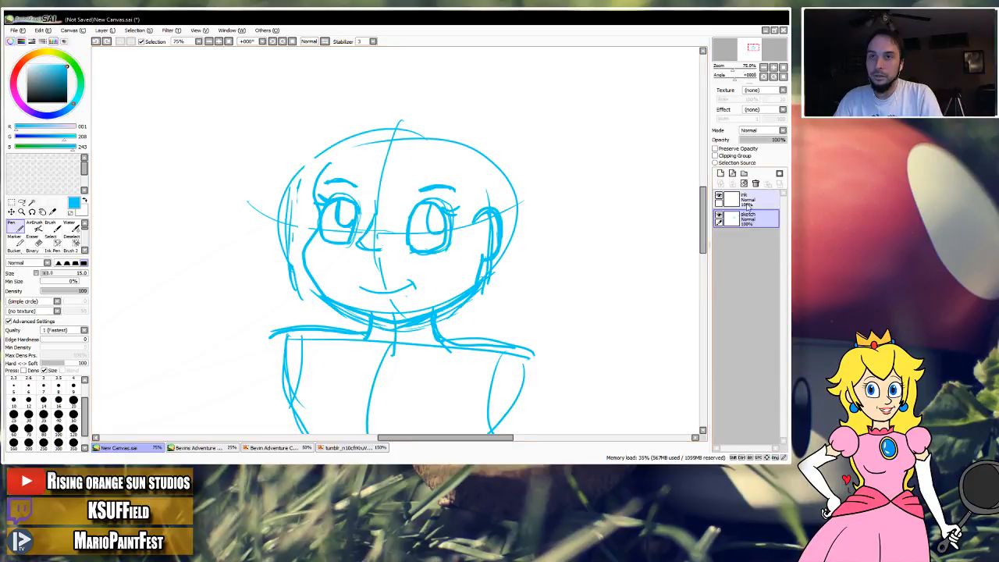
{"action": "left_click_drag", "start_coordinate": [428, 273], "coordinate": [448, 256]}
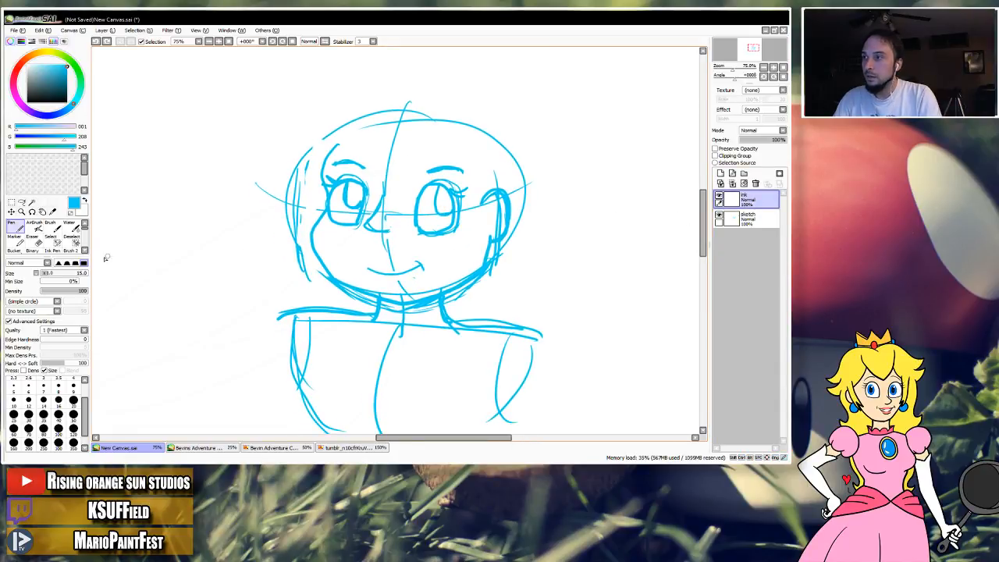
{"action": "left_click_drag", "start_coordinate": [36, 93], "coordinate": [26, 103]}
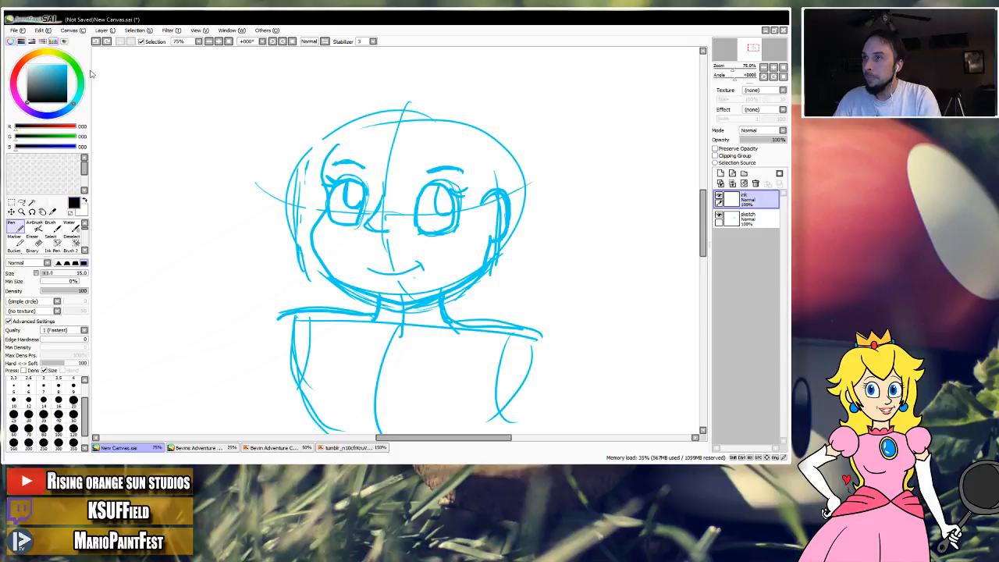
Try Brush 2 and the Ink Pen with test strokes beside the head and undo the strokes.
{"action": "left_click_drag", "start_coordinate": [85, 224], "coordinate": [84, 231]}
{"action": "left_click", "coordinate": [71, 227]}
{"action": "left_click_drag", "start_coordinate": [221, 210], "coordinate": [208, 230]}
{"action": "left_click_drag", "start_coordinate": [190, 272], "coordinate": [240, 261]}
{"action": "key", "text": "ctrl+z"}
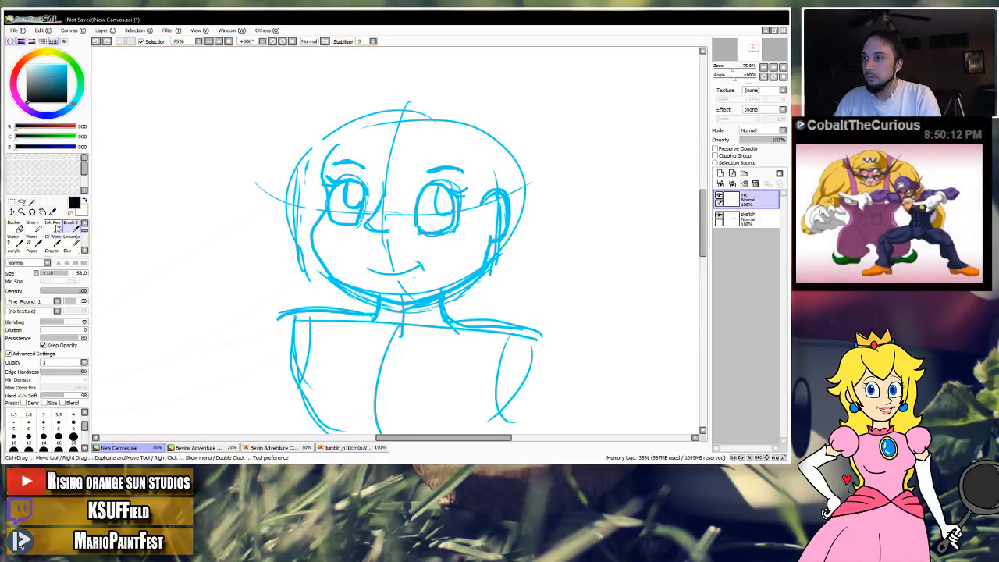
{"action": "left_click", "coordinate": [53, 227]}
{"action": "mouse_move", "coordinate": [182, 239]}
{"action": "left_mouse_down"}
{"action": "mouse_move", "coordinate": [226, 328]}
{"action": "mouse_move", "coordinate": [251, 222]}
{"action": "left_mouse_up"}
{"action": "key", "text": "ctrl+z"}
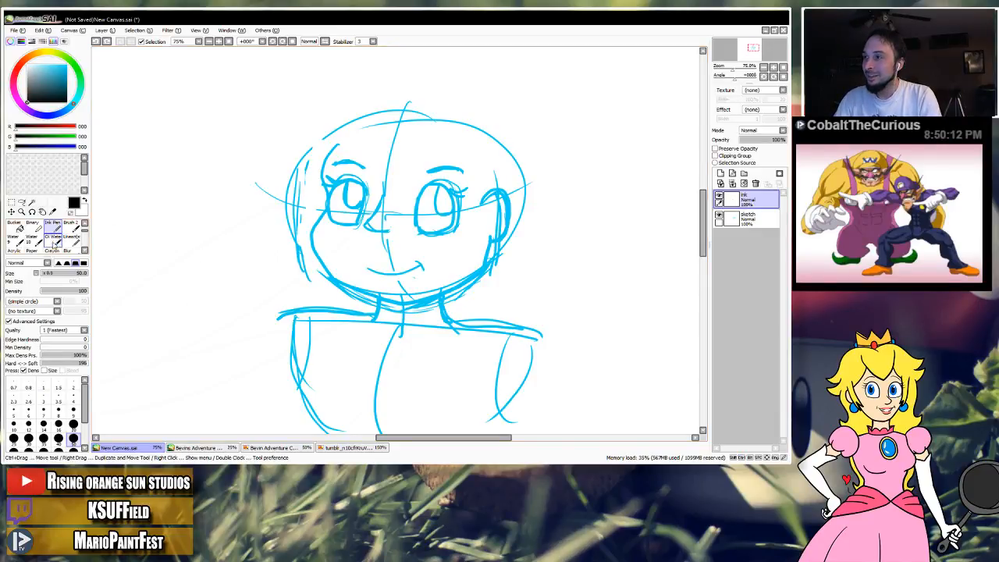
Choose the lineart brush at size 12 for inking, undoing the test strokes made beside the head.
{"action": "left_click", "coordinate": [71, 238]}
{"action": "left_click_drag", "start_coordinate": [212, 198], "coordinate": [232, 234]}
{"action": "key", "text": "ctrl+z"}
{"action": "left_click_drag", "start_coordinate": [78, 274], "coordinate": [51, 275]}
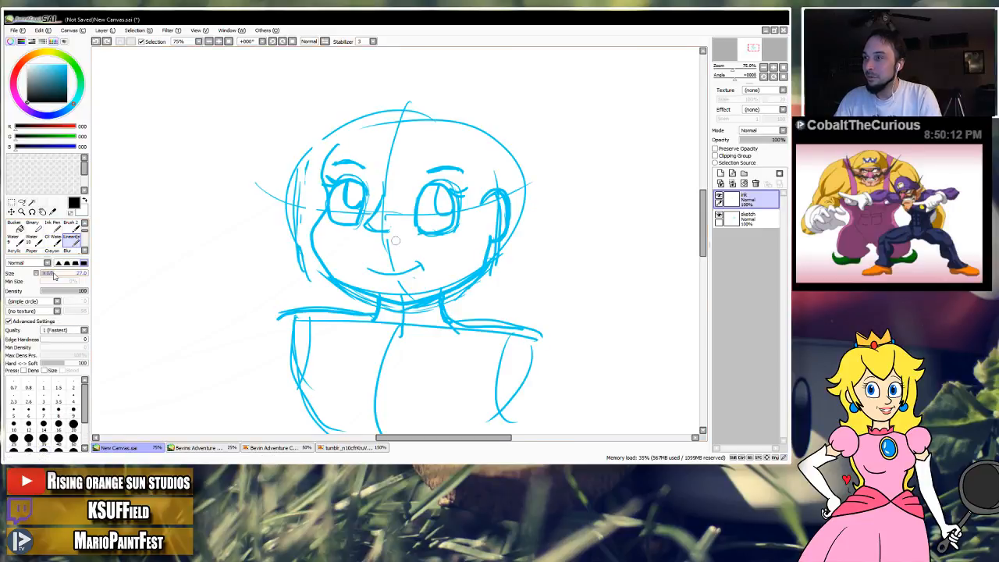
{"action": "mouse_move", "coordinate": [233, 190]}
{"action": "left_mouse_down"}
{"action": "mouse_move", "coordinate": [220, 221]}
{"action": "mouse_move", "coordinate": [201, 209]}
{"action": "mouse_move", "coordinate": [186, 229]}
{"action": "mouse_move", "coordinate": [207, 179]}
{"action": "left_mouse_up"}
{"action": "key", "text": "ctrl+z"}
{"action": "left_click", "coordinate": [28, 428]}
{"action": "key", "text": "ctrl+z"}
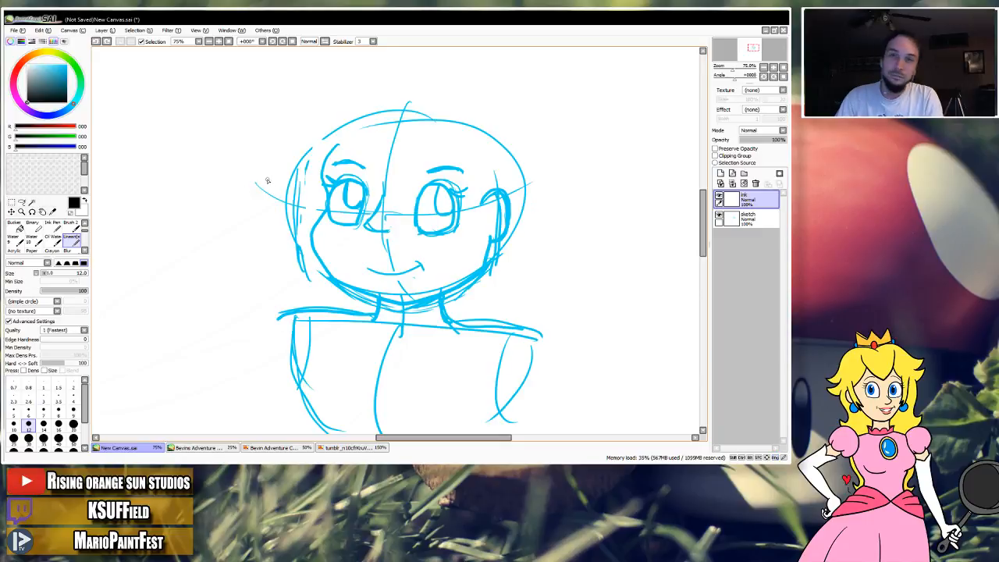
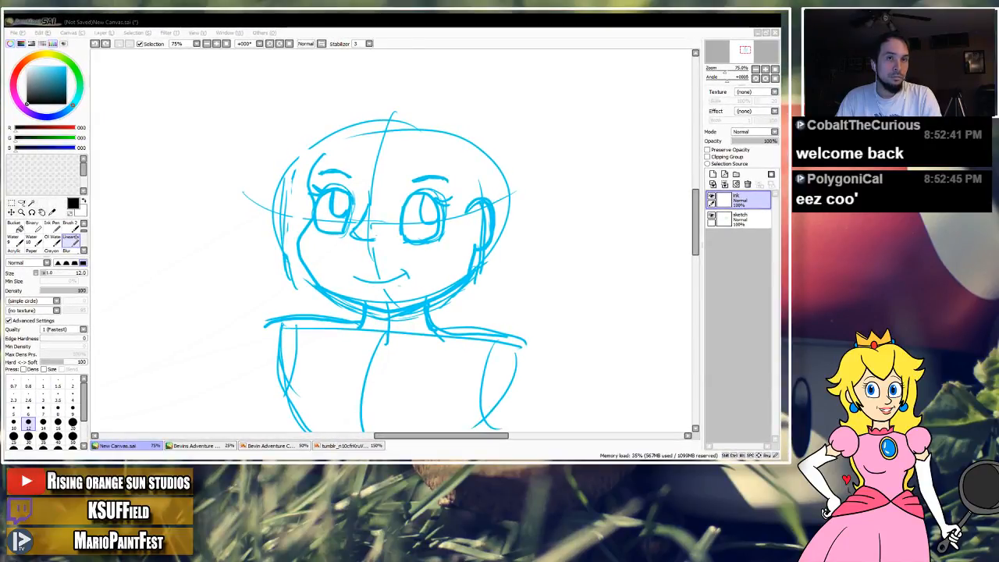
Ink the left side of the face outline in black, from the brow around the cheek to the chin.
{"action": "left_click", "coordinate": [419, 35]}
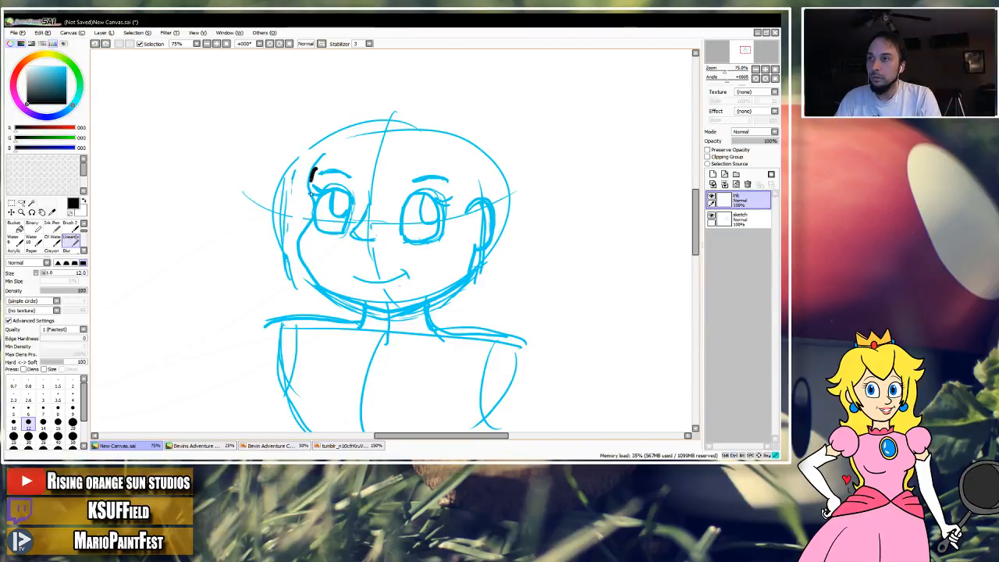
{"action": "left_click_drag", "start_coordinate": [316, 212], "coordinate": [306, 232]}
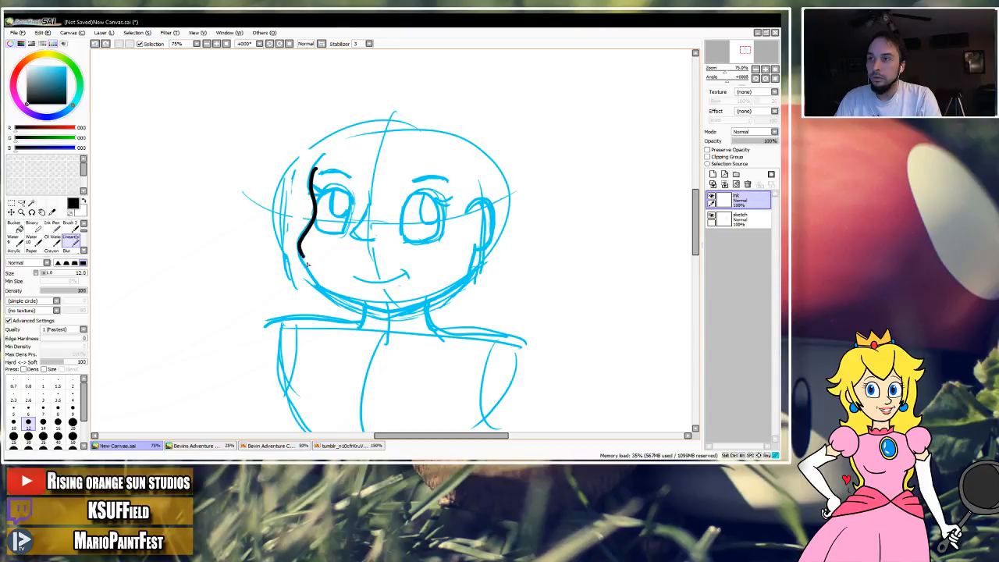
{"action": "left_click_drag", "start_coordinate": [323, 281], "coordinate": [340, 297]}
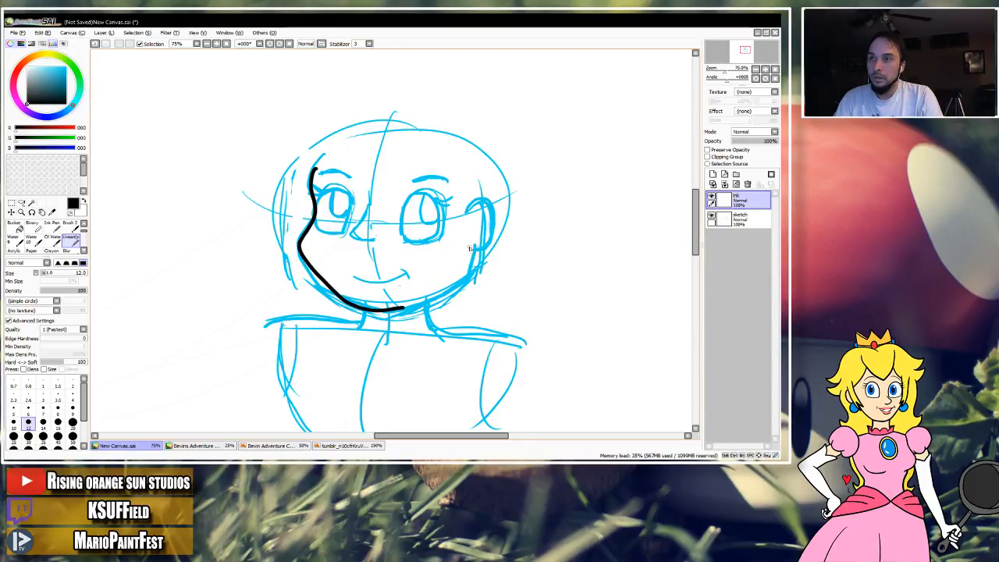
Try inking the right jawline and the ear outline over the sketch, and undo these strokes.
{"action": "left_click_drag", "start_coordinate": [472, 242], "coordinate": [471, 270]}
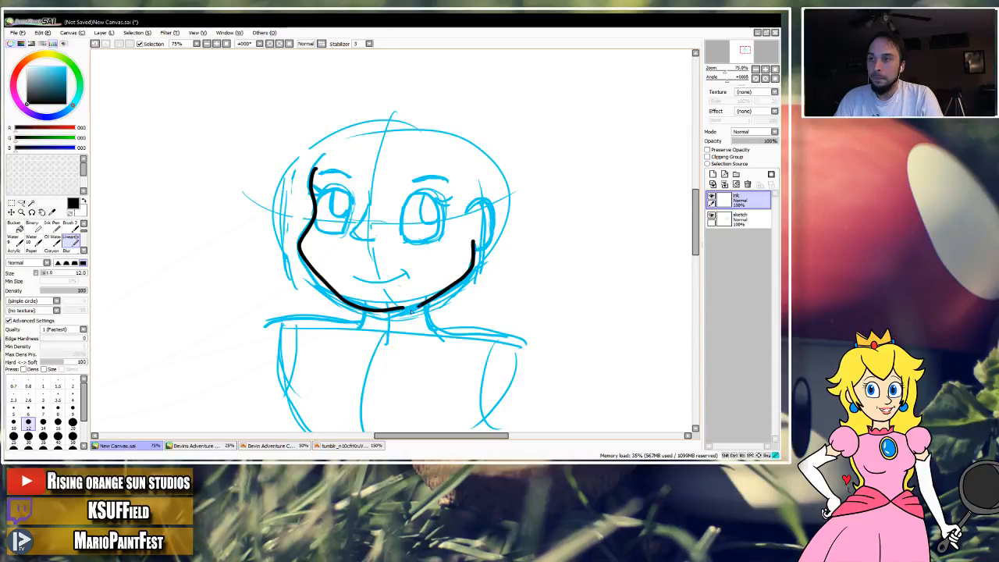
{"action": "key", "text": "ctrl+z"}
{"action": "left_click_drag", "start_coordinate": [472, 270], "coordinate": [427, 300]}
{"action": "key", "text": "ctrl+z"}
{"action": "mouse_move", "coordinate": [475, 239]}
{"action": "left_mouse_down"}
{"action": "mouse_move", "coordinate": [468, 271]}
{"action": "mouse_move", "coordinate": [407, 308]}
{"action": "left_mouse_up"}
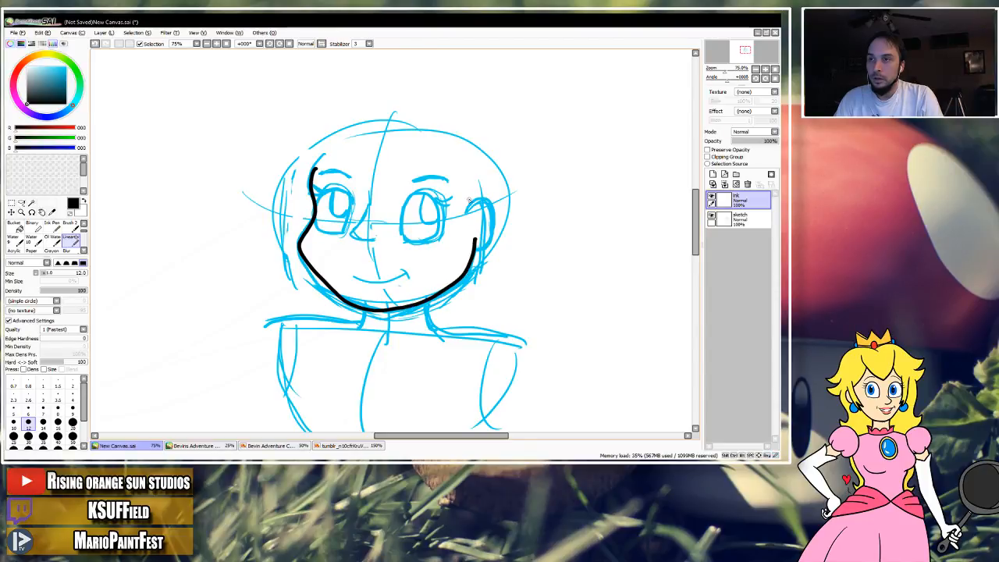
{"action": "mouse_move", "coordinate": [467, 209]}
{"action": "left_mouse_down"}
{"action": "mouse_move", "coordinate": [478, 196]}
{"action": "mouse_move", "coordinate": [492, 226]}
{"action": "mouse_move", "coordinate": [473, 248]}
{"action": "left_mouse_up"}
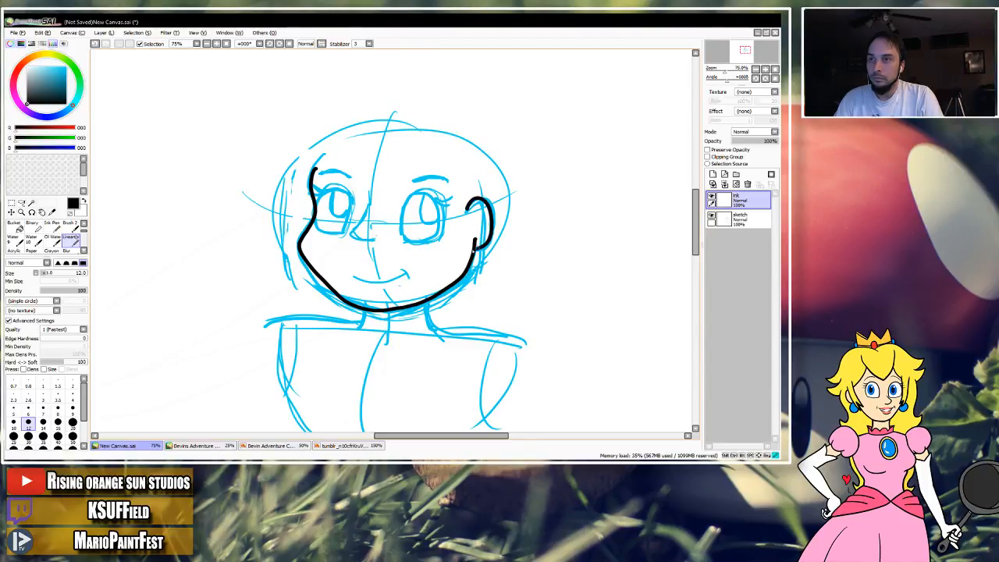
{"action": "key", "text": "ctrl+z"}
{"action": "key", "text": "ctrl+z"}
Ink the ear outline and the right jawline from the earlobe to the chin, undoing and redrawing uneven strokes.
{"action": "key", "text": "ctrl+z"}
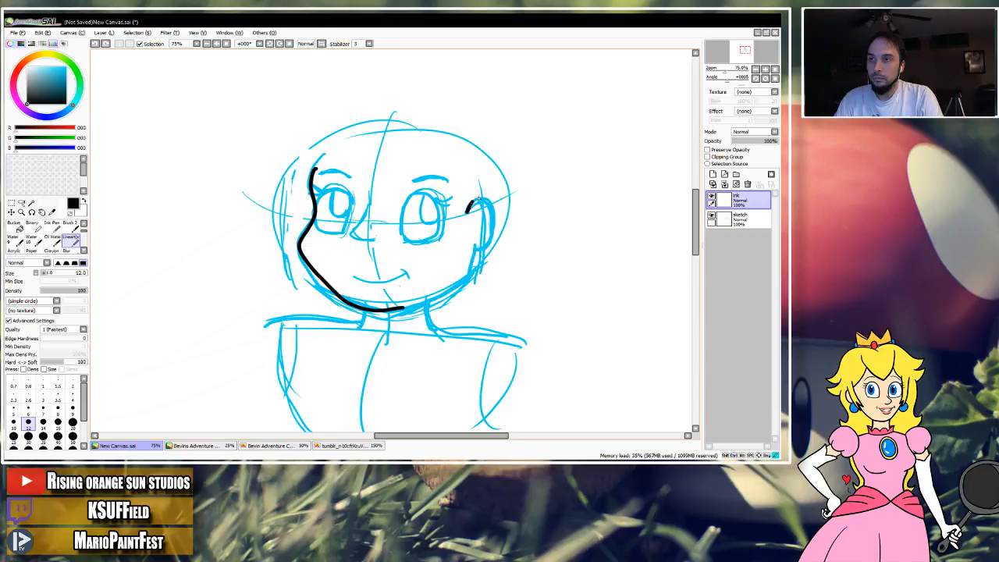
{"action": "mouse_move", "coordinate": [491, 223]}
{"action": "left_mouse_down"}
{"action": "mouse_move", "coordinate": [468, 248]}
{"action": "mouse_move", "coordinate": [476, 269]}
{"action": "mouse_move", "coordinate": [473, 257]}
{"action": "mouse_move", "coordinate": [451, 289]}
{"action": "left_mouse_up"}
{"action": "key", "text": "ctrl+z"}
{"action": "key", "text": "ctrl+z"}
{"action": "left_click_drag", "start_coordinate": [474, 250], "coordinate": [460, 287]}
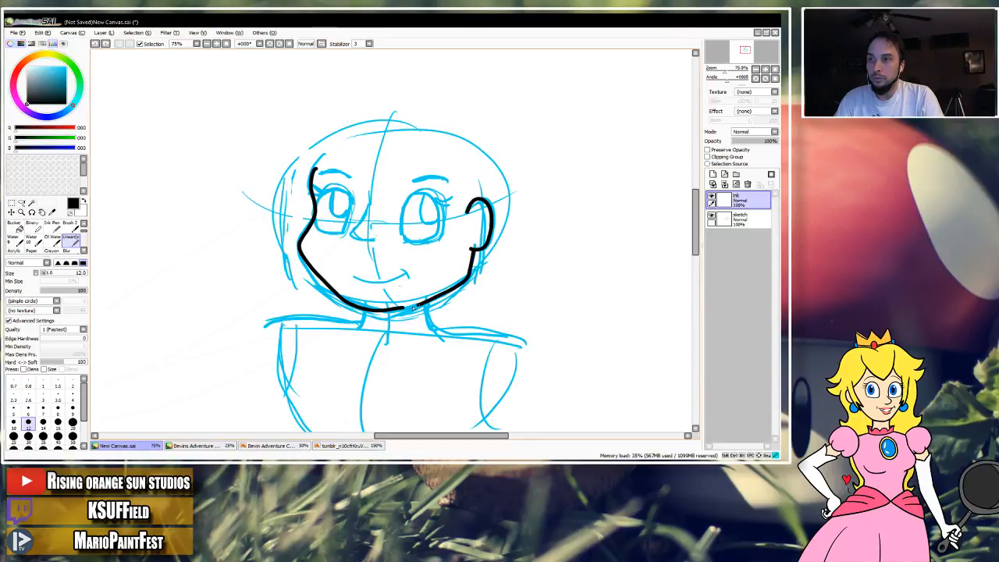
{"action": "key", "text": "ctrl+z"}
{"action": "left_click_drag", "start_coordinate": [472, 250], "coordinate": [469, 276]}
{"action": "key", "text": "ctrl+z"}
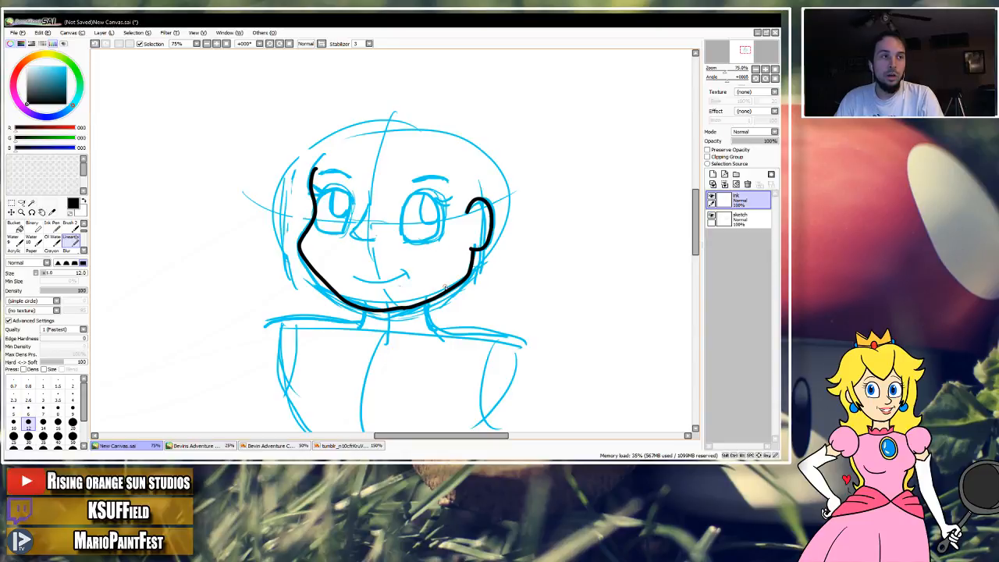
Try to clean up the jawline join near the chin and undo the changes.
{"action": "mouse_move", "coordinate": [400, 323]}
{"action": "left_mouse_down"}
{"action": "mouse_move", "coordinate": [412, 296]}
{"action": "mouse_move", "coordinate": [365, 293]}
{"action": "mouse_move", "coordinate": [437, 292]}
{"action": "left_mouse_up"}
{"action": "key", "text": "e"}
{"action": "left_click", "coordinate": [71, 240]}
{"action": "key", "text": "ctrl+z"}
{"action": "key", "text": "ctrl+z"}
{"action": "key", "text": "ctrl+z"}
{"action": "key", "text": "ctrl+z"}
Erase the uneven jawline section beside the chin, redraw it in black, and toggle the sketch layer to check the outline.
{"action": "left_click_drag", "start_coordinate": [362, 291], "coordinate": [419, 292]}
{"action": "key", "text": "e"}
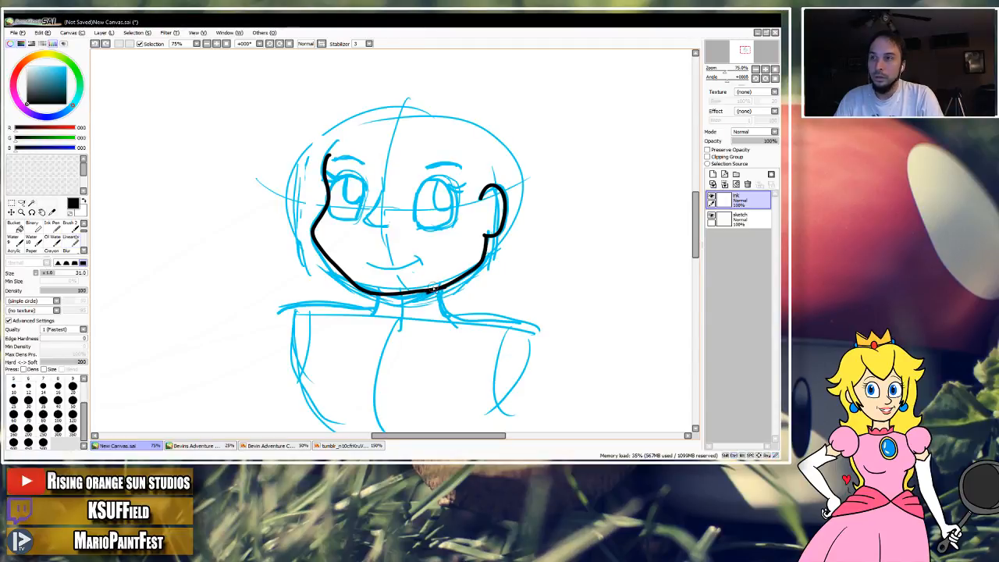
{"action": "mouse_move", "coordinate": [428, 292]}
{"action": "left_mouse_down"}
{"action": "mouse_move", "coordinate": [442, 289]}
{"action": "mouse_move", "coordinate": [420, 284]}
{"action": "left_mouse_up"}
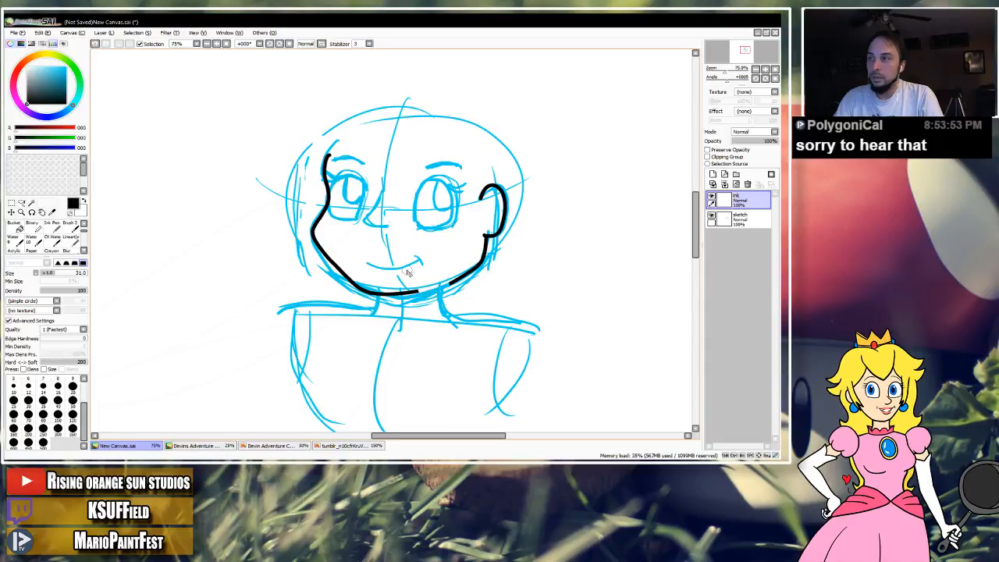
{"action": "left_click", "coordinate": [71, 241]}
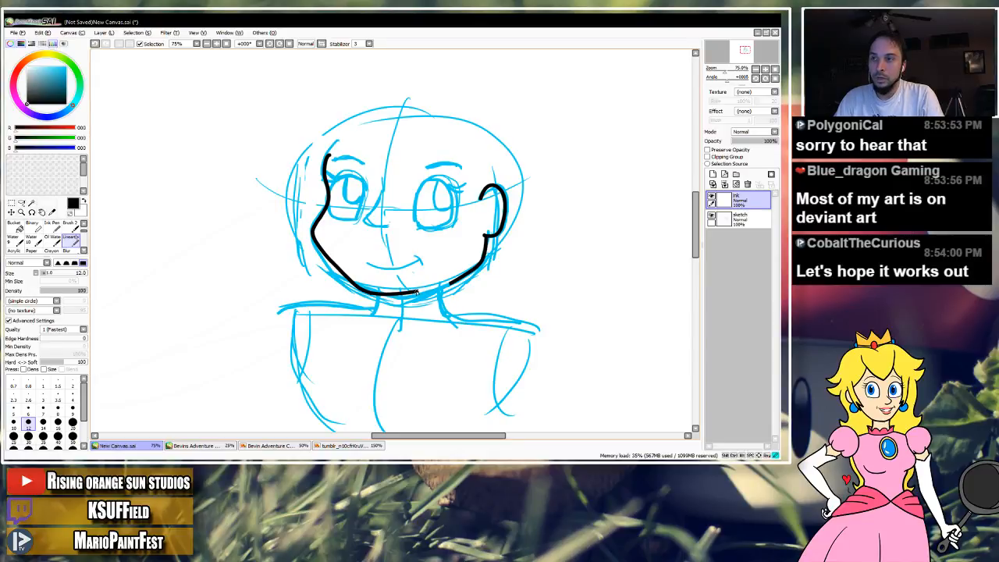
{"action": "mouse_move", "coordinate": [422, 291]}
{"action": "left_mouse_down"}
{"action": "mouse_move", "coordinate": [454, 284]}
{"action": "mouse_move", "coordinate": [443, 265]}
{"action": "mouse_move", "coordinate": [448, 295]}
{"action": "left_mouse_up"}
{"action": "key", "text": "ctrl+z"}
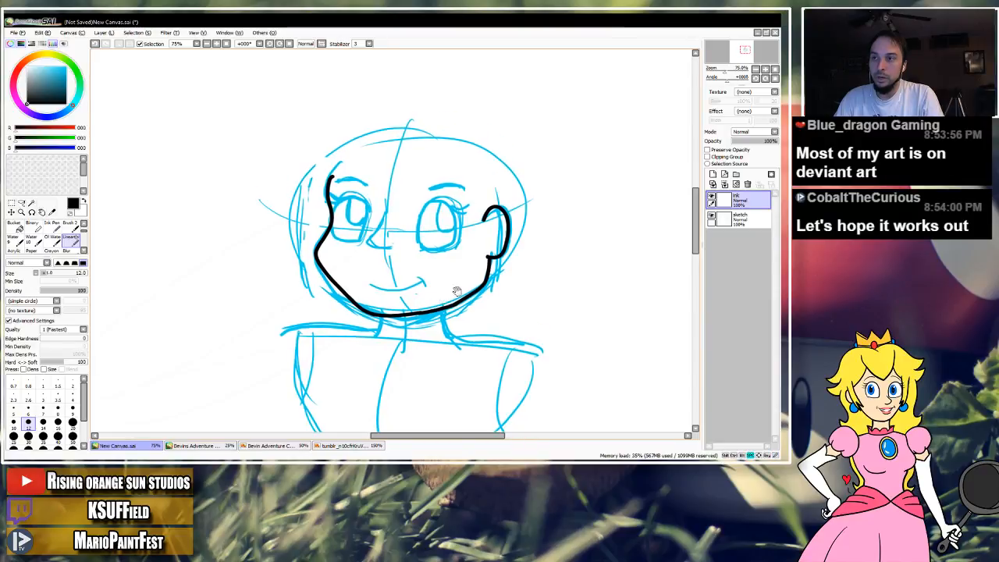
{"action": "left_click", "coordinate": [711, 217]}
{"action": "left_click", "coordinate": [711, 217]}
Ink the nose with a slanted bridge and curved base, and toggle the sketch layer to check it.
{"action": "left_click_drag", "start_coordinate": [500, 270], "coordinate": [504, 283]}
{"action": "left_click_drag", "start_coordinate": [391, 235], "coordinate": [382, 253]}
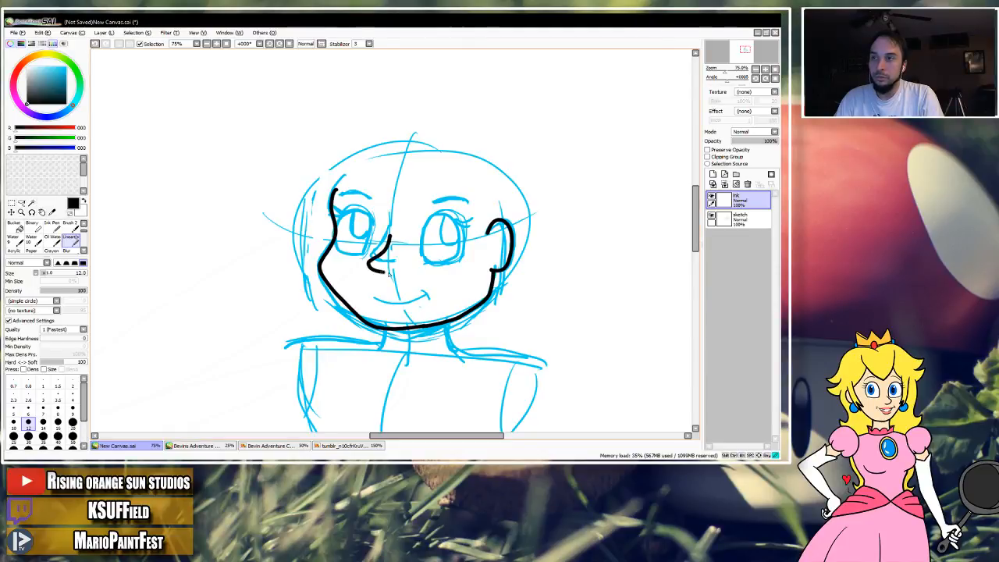
{"action": "key", "text": "ctrl+z"}
{"action": "key", "text": "ctrl+z"}
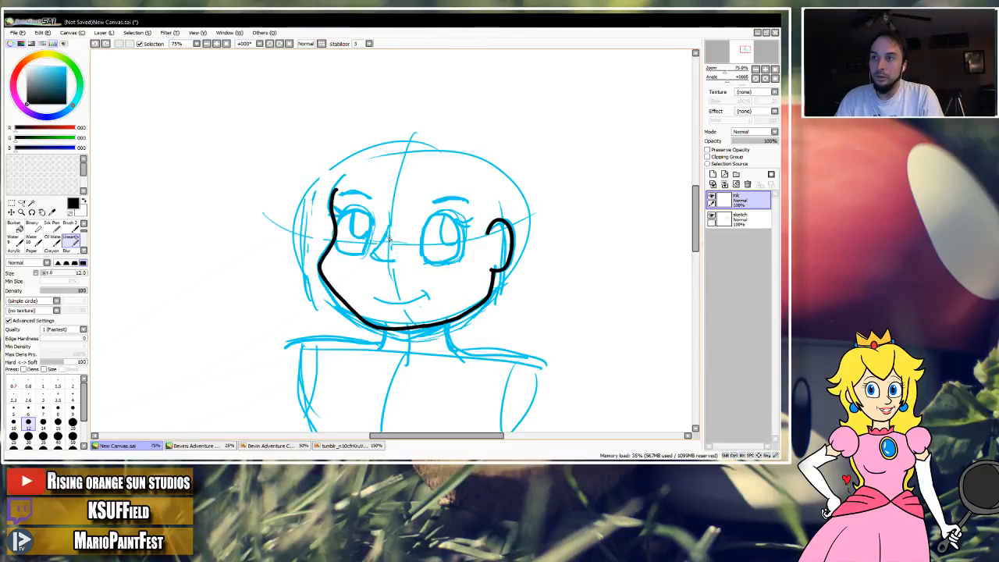
{"action": "left_click_drag", "start_coordinate": [367, 260], "coordinate": [395, 267]}
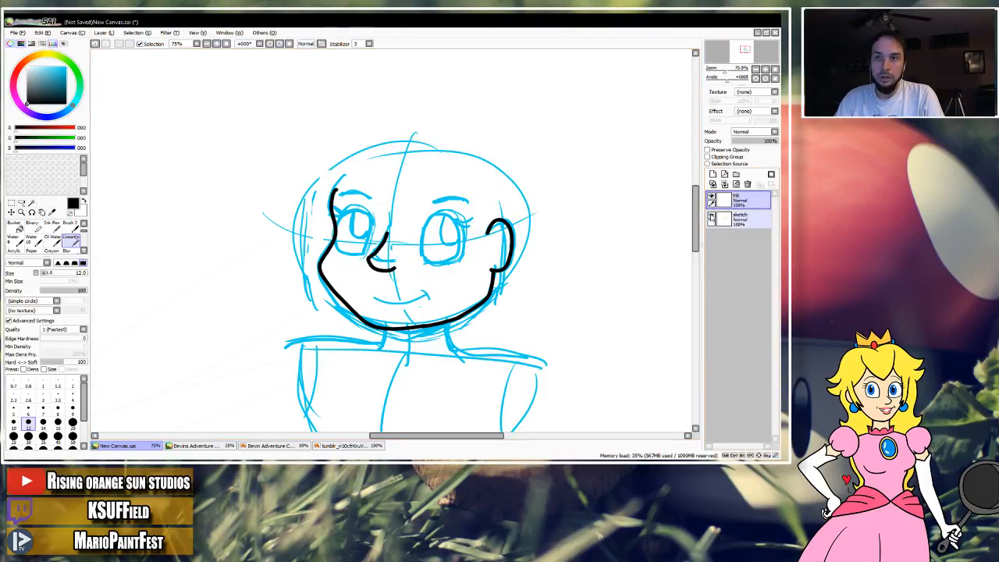
{"action": "left_click", "coordinate": [711, 217]}
{"action": "left_click", "coordinate": [711, 218]}
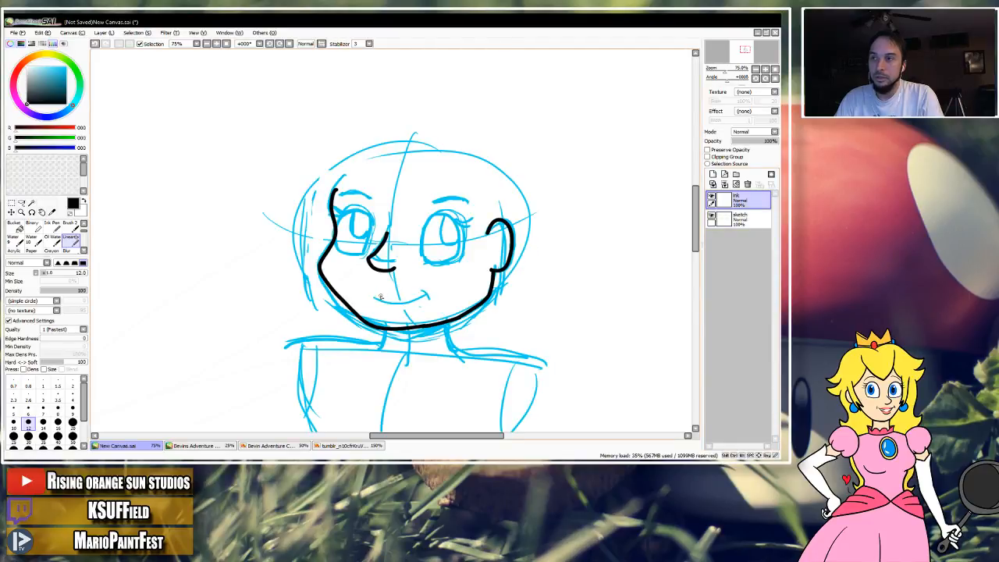
Ink the smiling mouth with a short crease at its right corner, undoing and redrawing uneven strokes.
{"action": "mouse_move", "coordinate": [372, 296]}
{"action": "left_mouse_down"}
{"action": "mouse_move", "coordinate": [410, 301]}
{"action": "mouse_move", "coordinate": [429, 288]}
{"action": "mouse_move", "coordinate": [430, 297]}
{"action": "left_mouse_up"}
{"action": "key", "text": "ctrl+z"}
{"action": "key", "text": "ctrl+z"}
{"action": "left_click_drag", "start_coordinate": [365, 292], "coordinate": [429, 293]}
{"action": "mouse_move", "coordinate": [422, 285]}
{"action": "left_mouse_down"}
{"action": "mouse_move", "coordinate": [429, 300]}
{"action": "mouse_move", "coordinate": [425, 288]}
{"action": "mouse_move", "coordinate": [387, 303]}
{"action": "mouse_move", "coordinate": [434, 292]}
{"action": "left_mouse_up"}
{"action": "key", "text": "ctrl+z"}
{"action": "key", "text": "ctrl+z"}
{"action": "key", "text": "ctrl+z"}
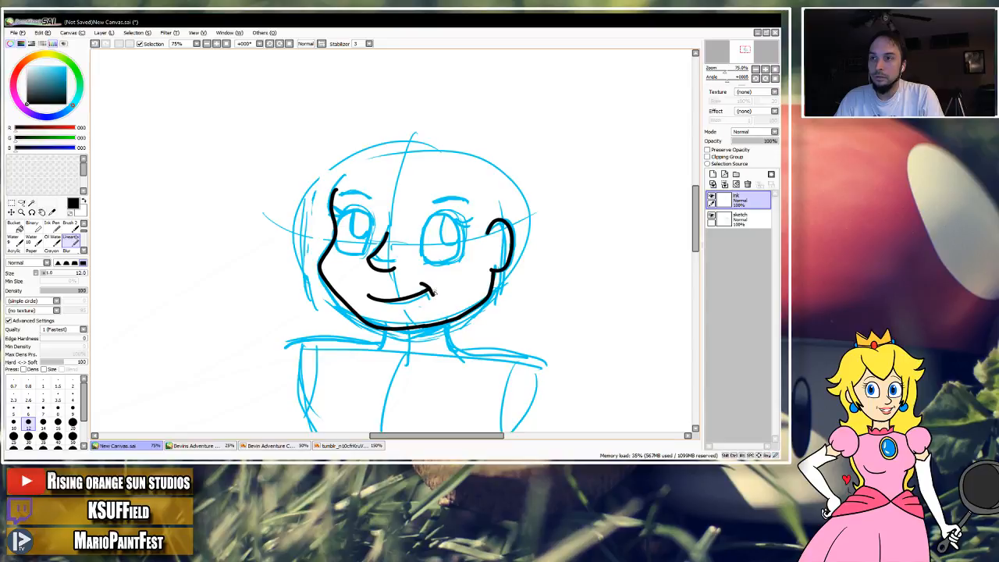
{"action": "key", "text": "alt+Tab"}
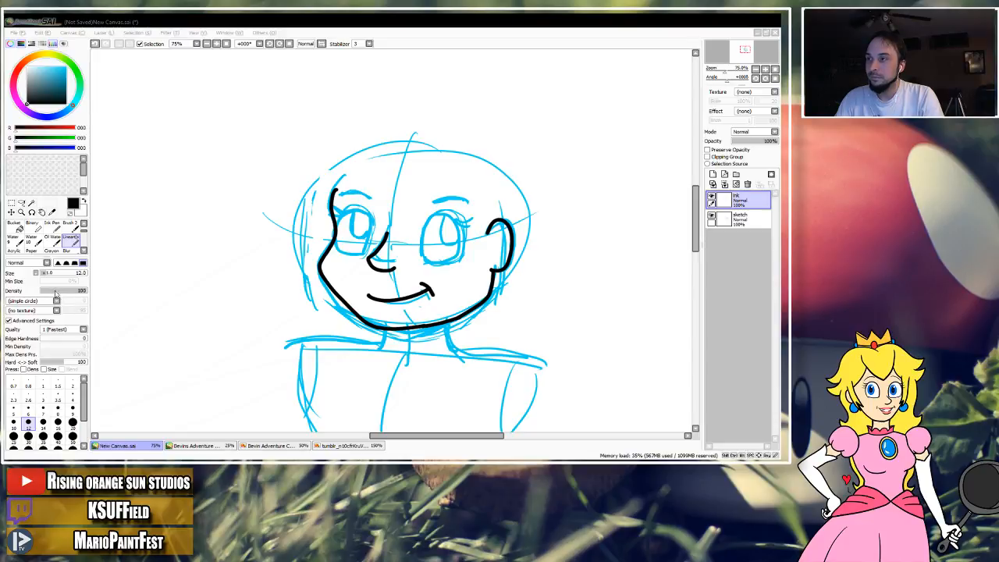
{"action": "left_click", "coordinate": [527, 35]}
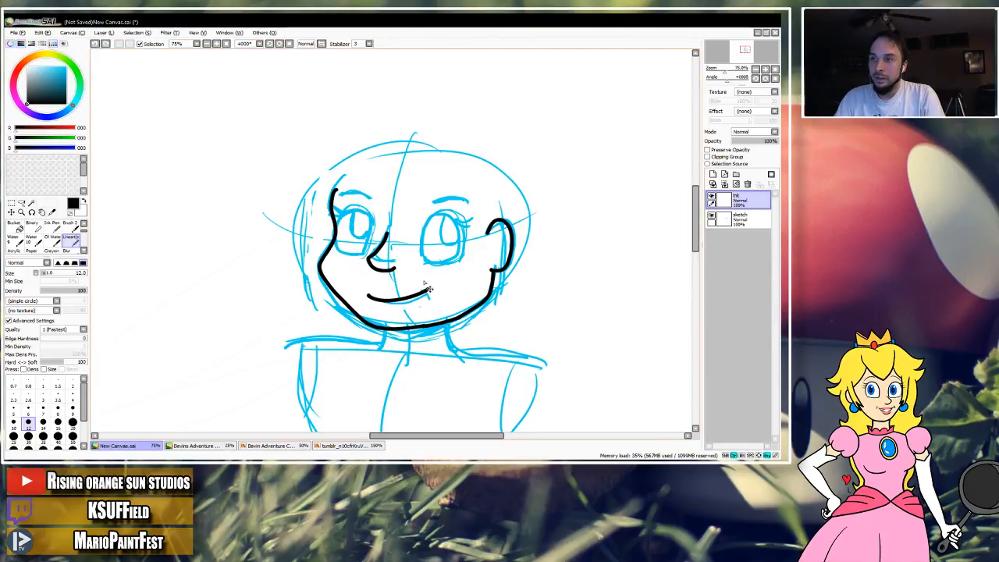
{"action": "key", "text": "ctrl+z"}
{"action": "left_click_drag", "start_coordinate": [394, 304], "coordinate": [434, 298]}
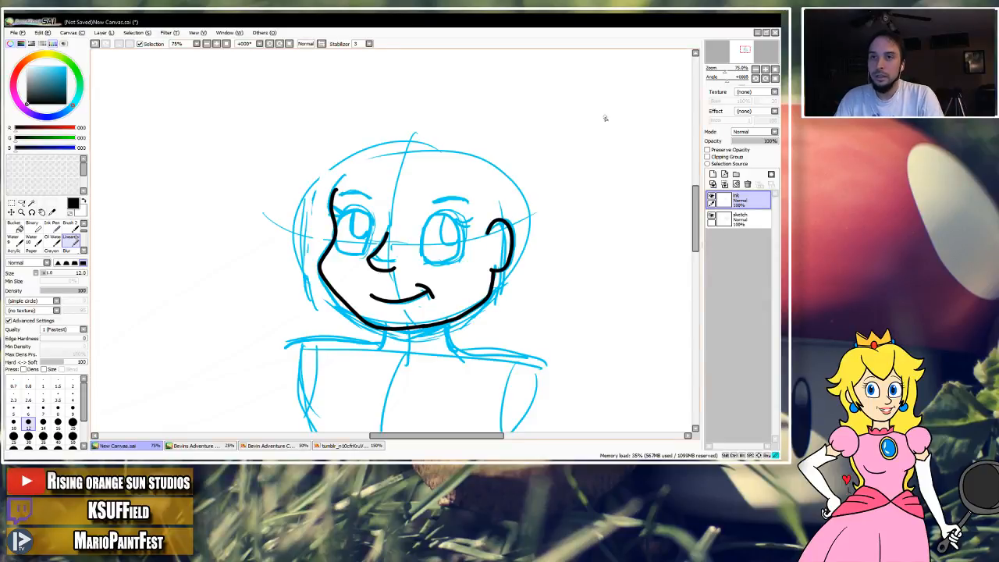
Trim the upper tip of the face outline beside the left eyebrow with the Eraser and return to the lineart brush.
{"action": "left_click", "coordinate": [765, 69]}
{"action": "left_click", "coordinate": [766, 70]}
{"action": "left_click_drag", "start_coordinate": [533, 190], "coordinate": [502, 226]}
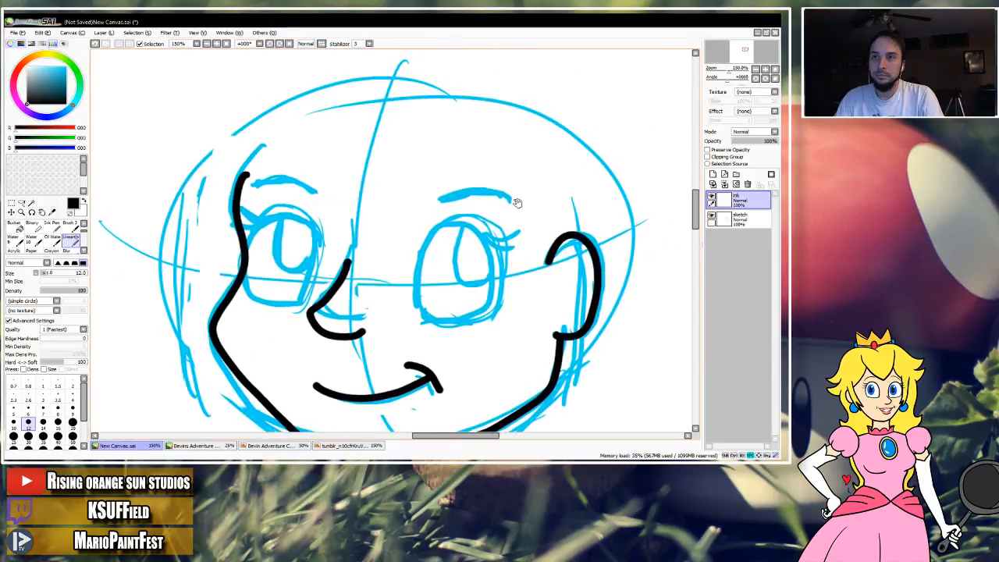
{"action": "left_click", "coordinate": [755, 70]}
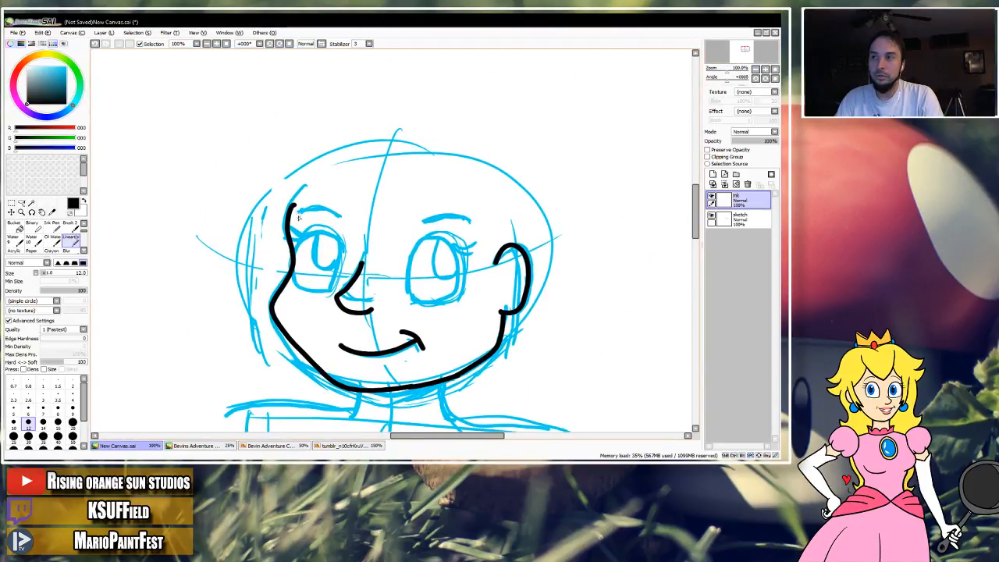
{"action": "key", "text": "e"}
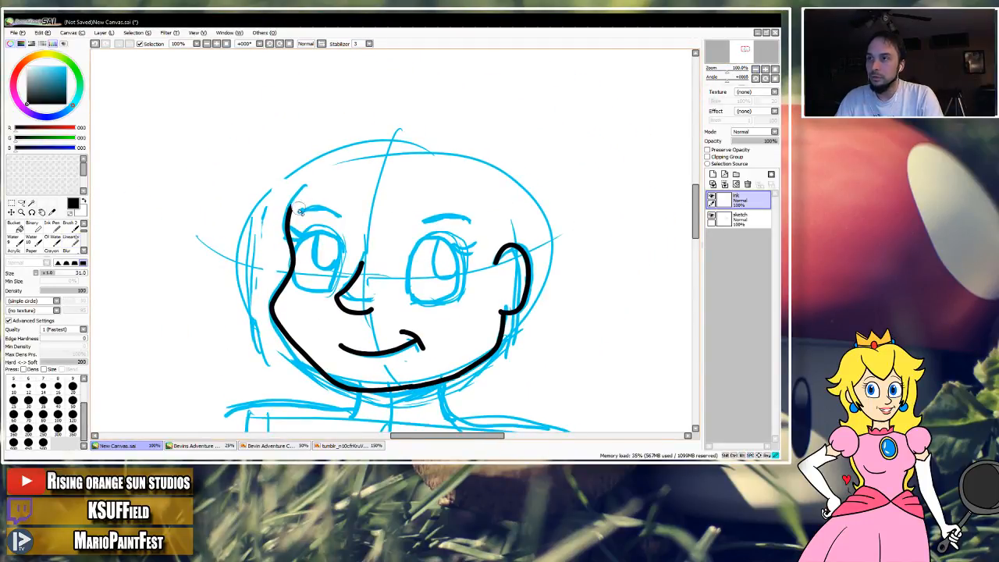
{"action": "left_click", "coordinate": [71, 241]}
{"action": "key", "text": "space"}
{"action": "left_click_drag", "start_coordinate": [404, 256], "coordinate": [390, 217]}
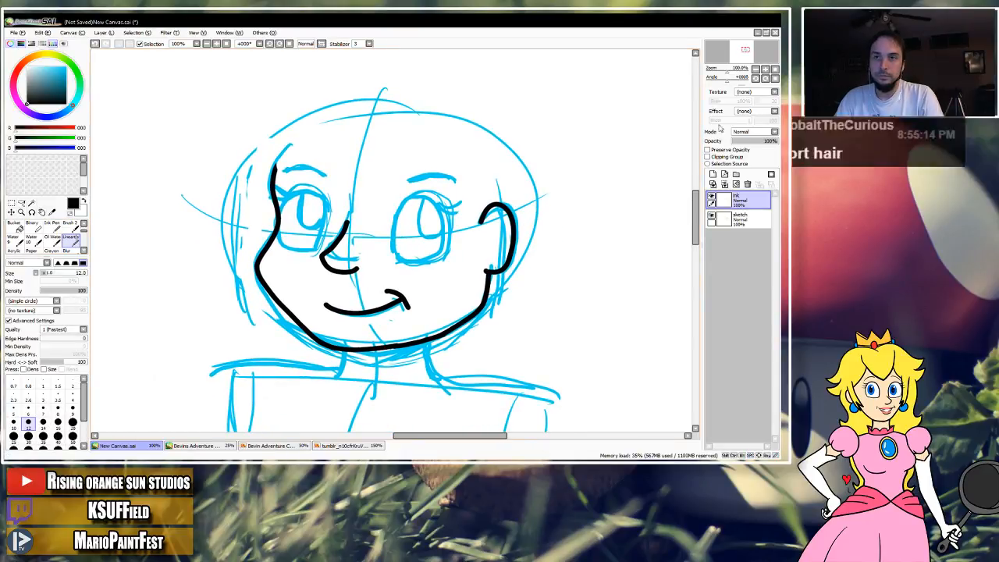
{"action": "left_click", "coordinate": [763, 68]}
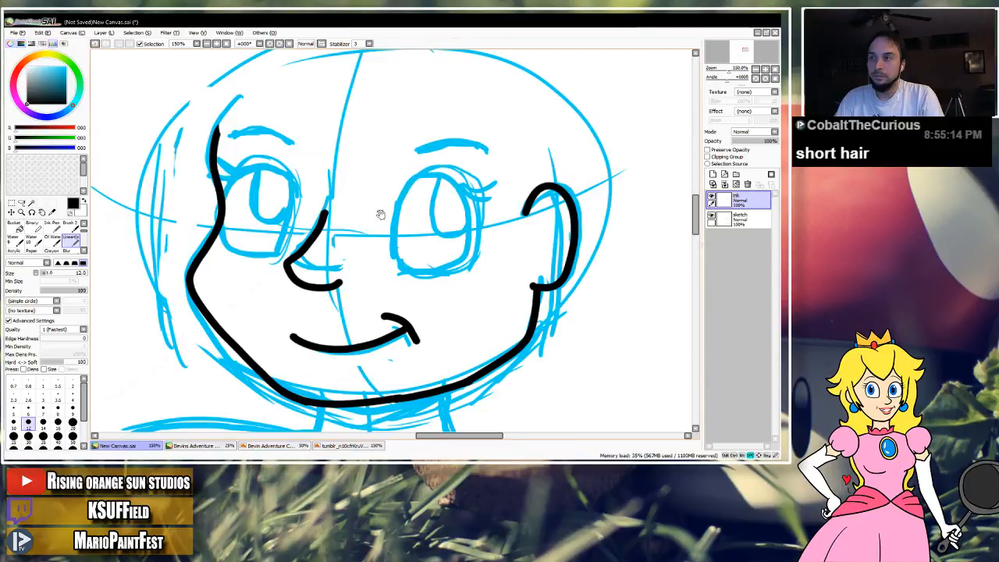
{"action": "left_click_drag", "start_coordinate": [382, 208], "coordinate": [404, 245]}
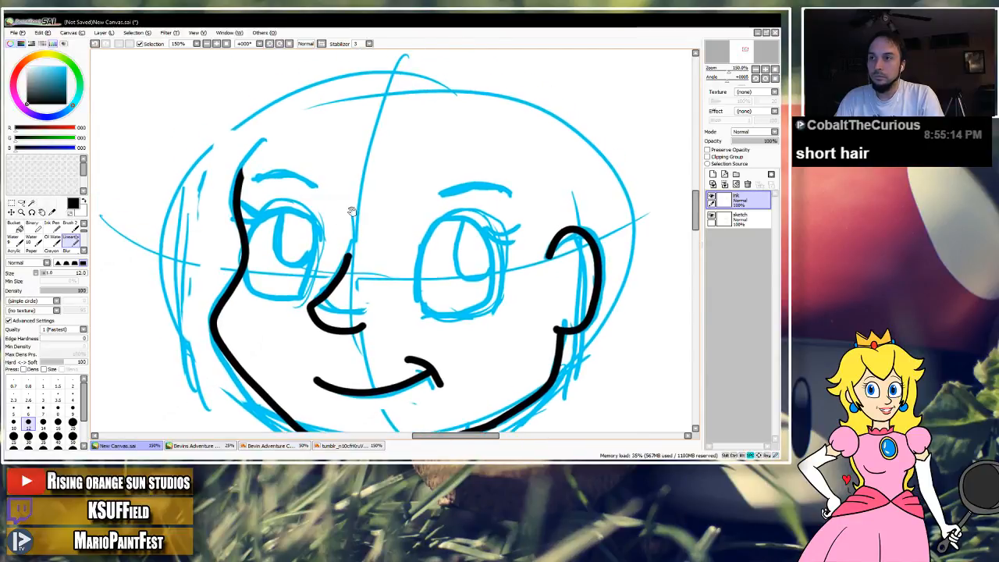
{"action": "left_click", "coordinate": [755, 70]}
{"action": "left_click", "coordinate": [755, 70]}
{"action": "mouse_move", "coordinate": [467, 233]}
{"action": "left_mouse_down"}
{"action": "mouse_move", "coordinate": [472, 198]}
{"action": "mouse_move", "coordinate": [513, 182]}
{"action": "left_mouse_up"}
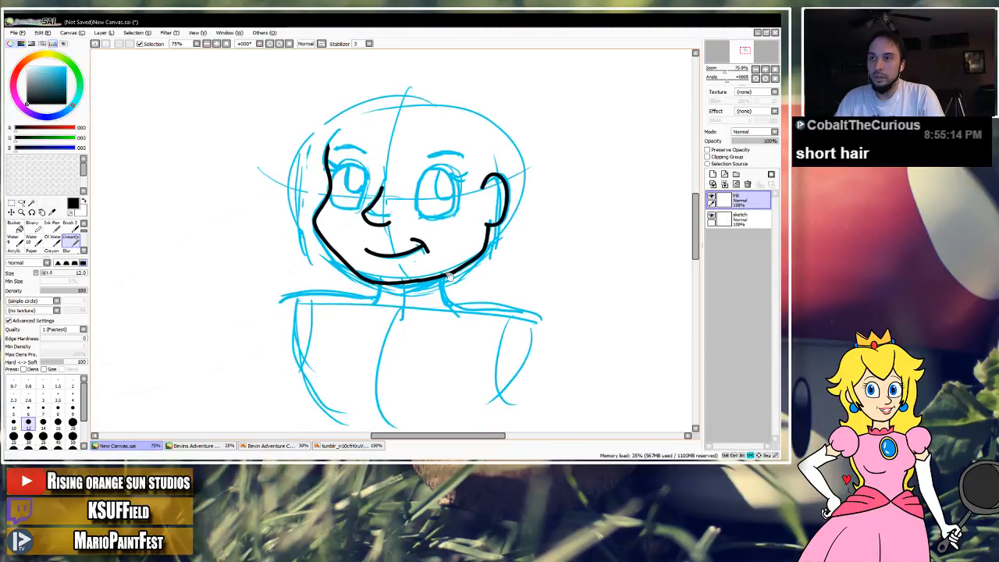
Ink both sides of the neck, the curved neckline between them, and the left and right shoulder lines.
{"action": "left_click_drag", "start_coordinate": [450, 311], "coordinate": [453, 313]}
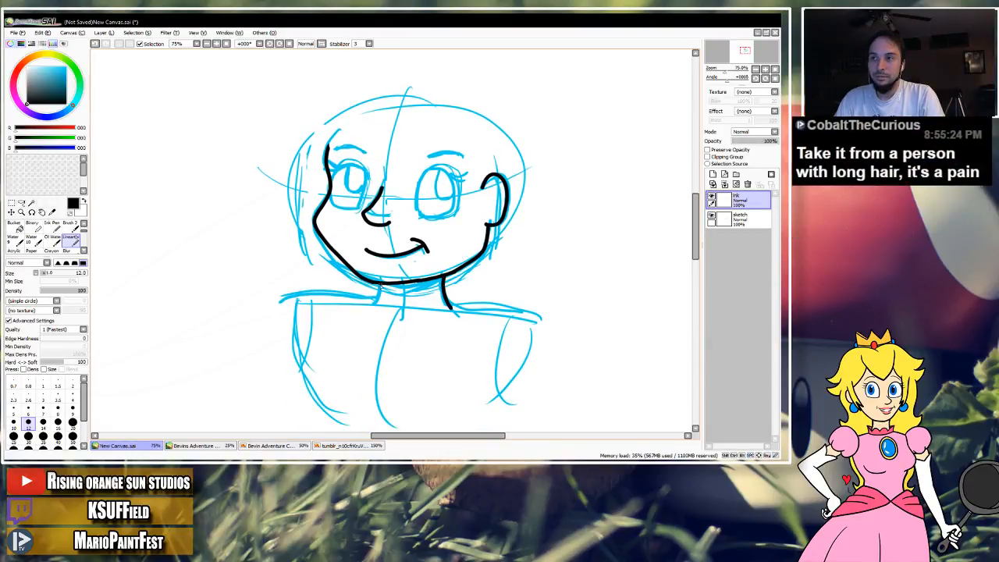
{"action": "mouse_move", "coordinate": [380, 294]}
{"action": "left_mouse_down"}
{"action": "mouse_move", "coordinate": [373, 307]}
{"action": "mouse_move", "coordinate": [416, 322]}
{"action": "mouse_move", "coordinate": [449, 307]}
{"action": "left_mouse_up"}
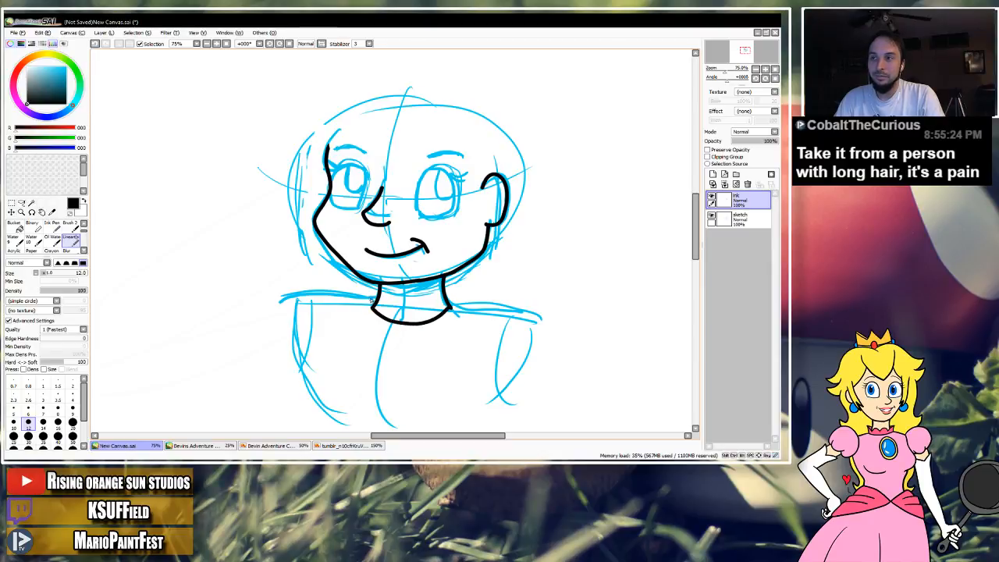
{"action": "left_click_drag", "start_coordinate": [380, 296], "coordinate": [293, 308]}
{"action": "key", "text": "ctrl+z"}
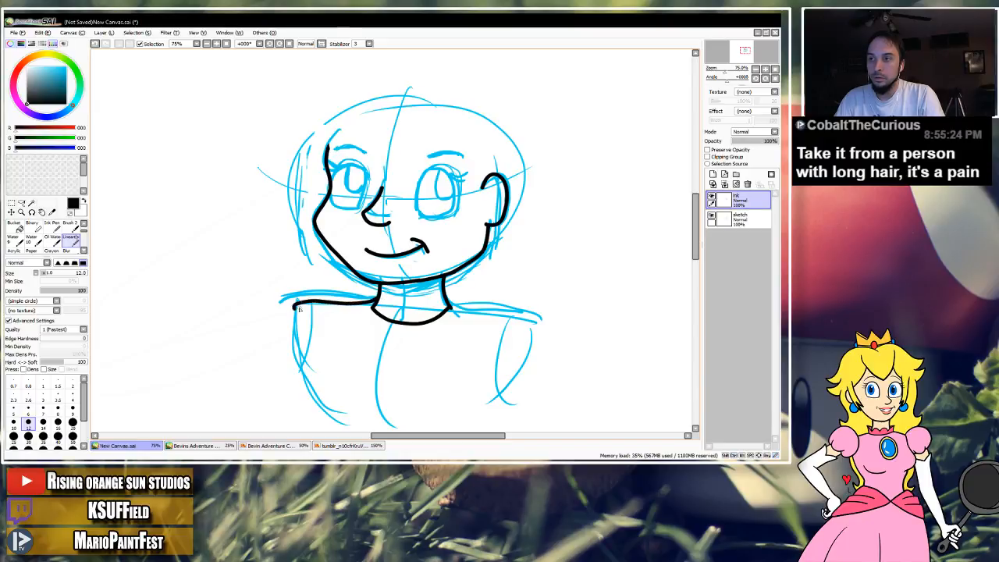
{"action": "key", "text": "ctrl+z"}
{"action": "mouse_move", "coordinate": [477, 310]}
{"action": "left_mouse_down"}
{"action": "mouse_move", "coordinate": [454, 305]}
{"action": "mouse_move", "coordinate": [532, 322]}
{"action": "left_mouse_up"}
Try two large rounded chest curves below the shoulders and undo them.
{"action": "mouse_move", "coordinate": [374, 328]}
{"action": "left_mouse_down"}
{"action": "mouse_move", "coordinate": [380, 350]}
{"action": "mouse_move", "coordinate": [396, 307]}
{"action": "mouse_move", "coordinate": [273, 369]}
{"action": "mouse_move", "coordinate": [387, 382]}
{"action": "left_mouse_up"}
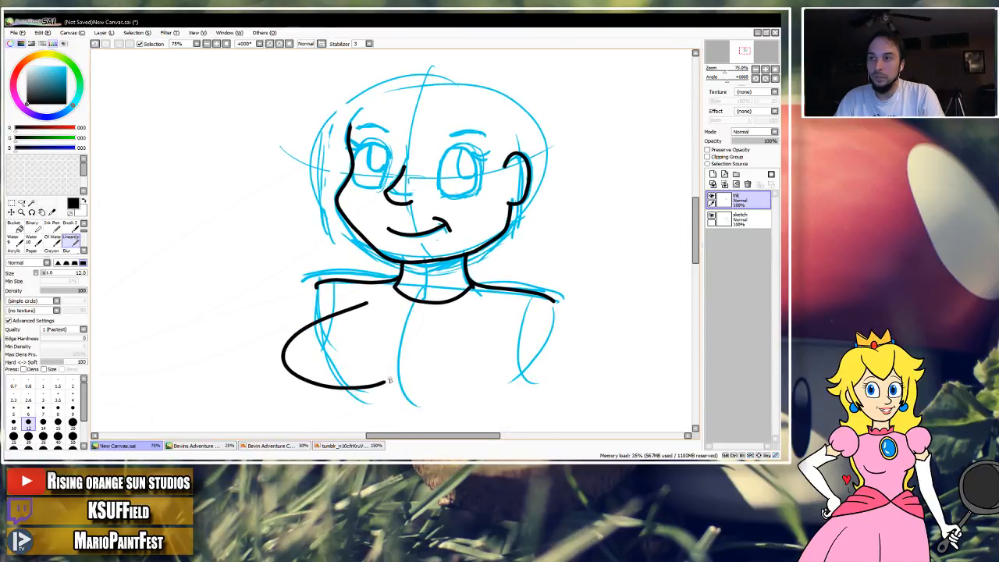
{"action": "mouse_move", "coordinate": [430, 332]}
{"action": "left_mouse_down"}
{"action": "mouse_move", "coordinate": [439, 381]}
{"action": "mouse_move", "coordinate": [471, 392]}
{"action": "mouse_move", "coordinate": [505, 380]}
{"action": "left_mouse_up"}
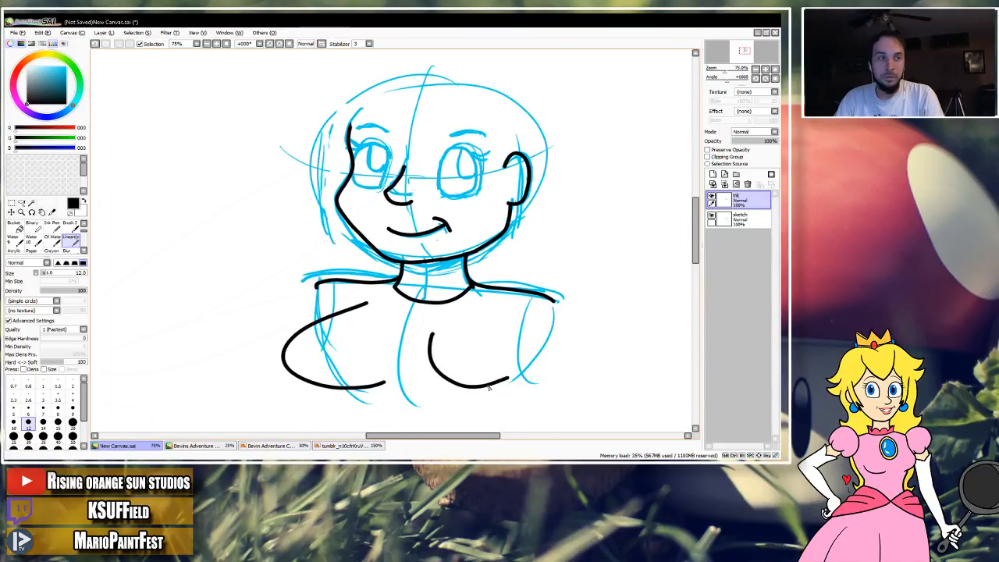
{"action": "key", "text": "ctrl+z"}
{"action": "key", "text": "ctrl+z"}
Try short hair strokes on the forehead above the eyes and undo them.
{"action": "left_click_drag", "start_coordinate": [463, 208], "coordinate": [455, 283]}
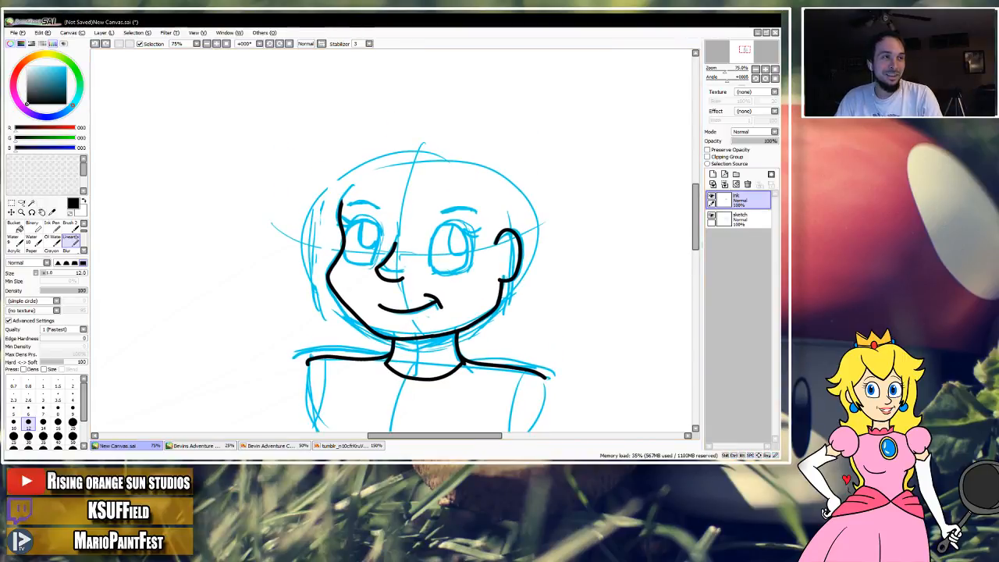
{"action": "left_click", "coordinate": [312, 187]}
{"action": "left_click_drag", "start_coordinate": [367, 186], "coordinate": [362, 195]}
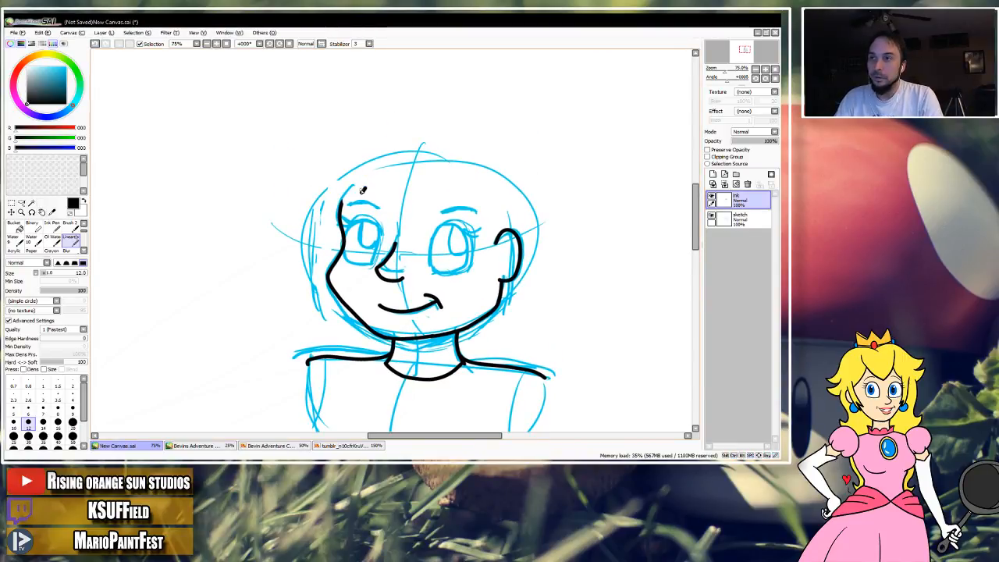
{"action": "key", "text": "ctrl+z"}
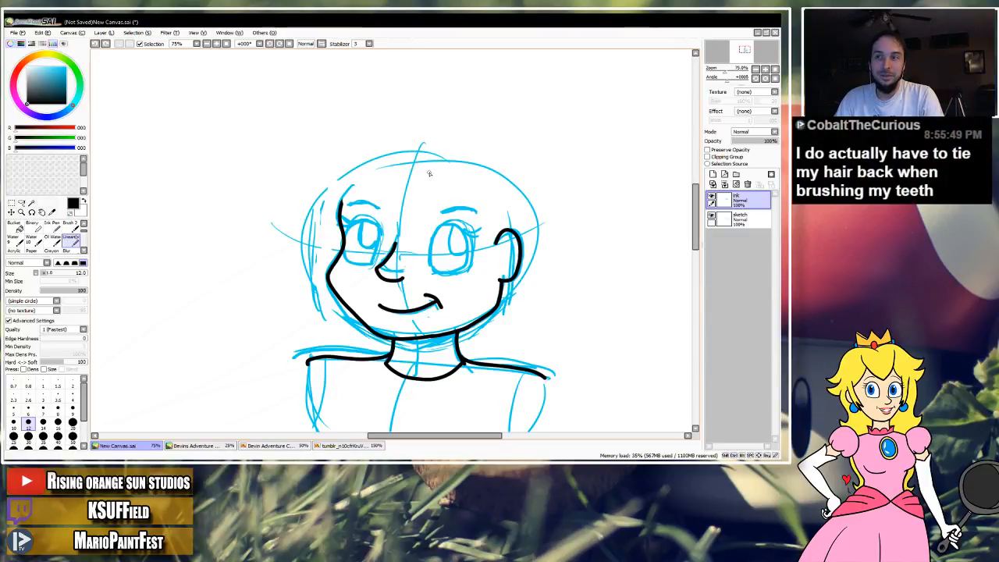
{"action": "left_click_drag", "start_coordinate": [396, 190], "coordinate": [392, 201]}
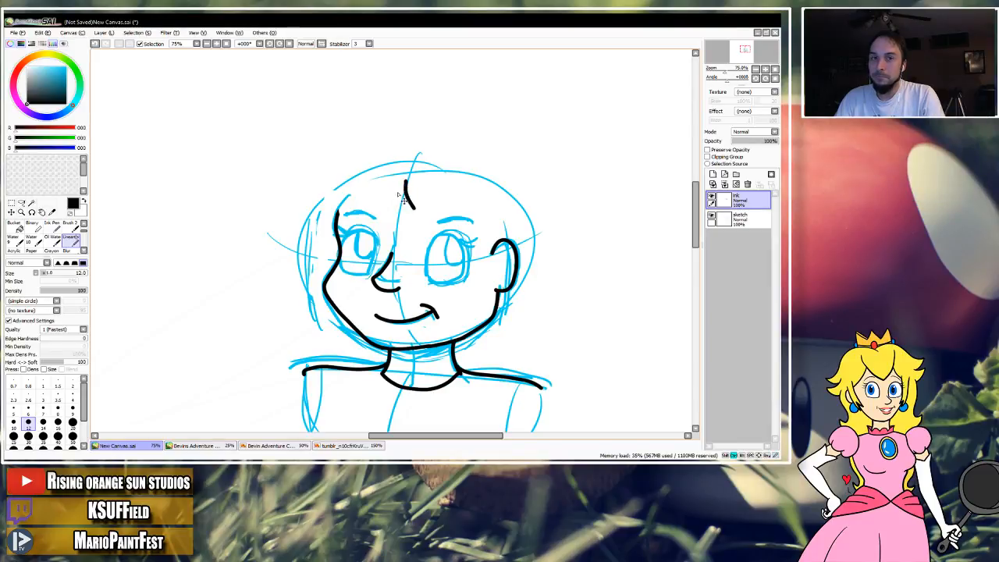
{"action": "key", "text": "ctrl+z"}
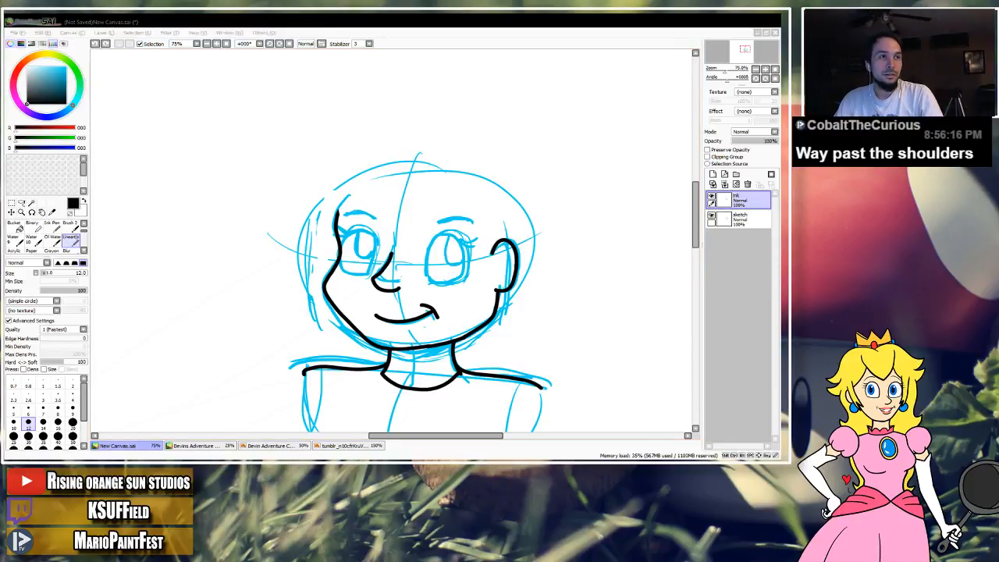
Ink a short curved hair-parting stroke at the top of the head, undoing the unwanted extra strokes.
{"action": "left_click", "coordinate": [326, 231]}
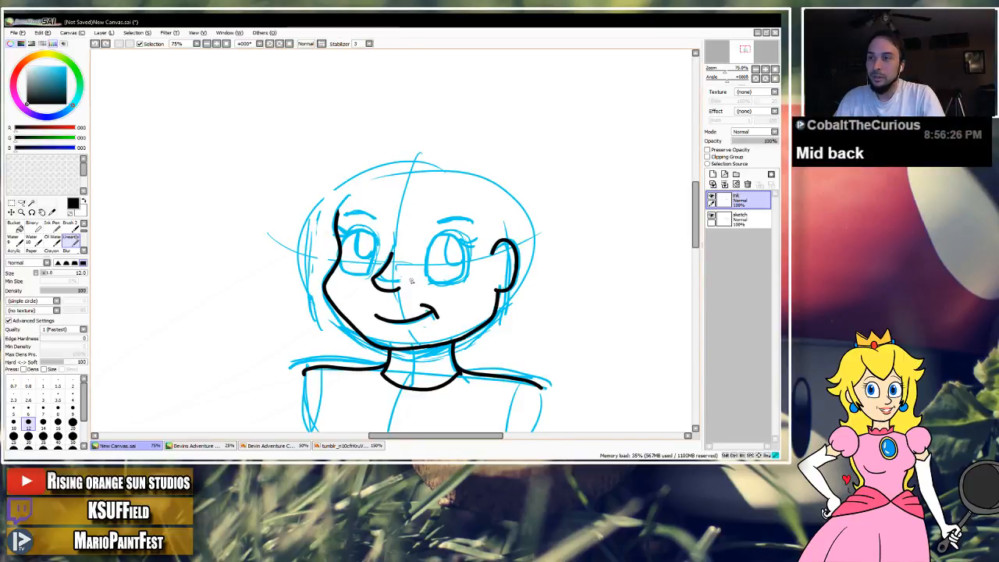
{"action": "left_click_drag", "start_coordinate": [479, 227], "coordinate": [462, 214]}
{"action": "key", "text": "ctrl+z"}
{"action": "left_click_drag", "start_coordinate": [525, 207], "coordinate": [493, 188]}
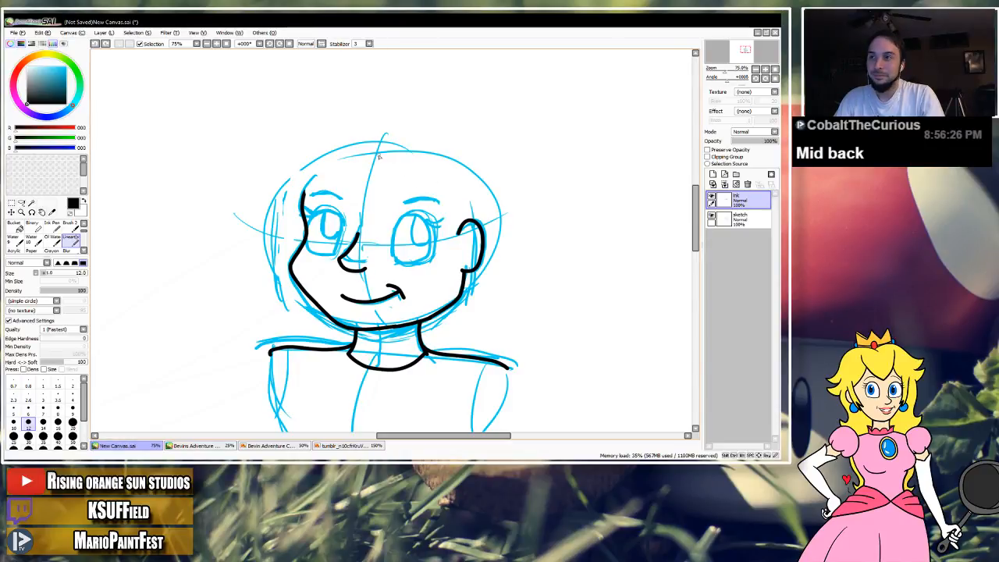
{"action": "left_click_drag", "start_coordinate": [364, 137], "coordinate": [340, 171]}
{"action": "key", "text": "ctrl+z"}
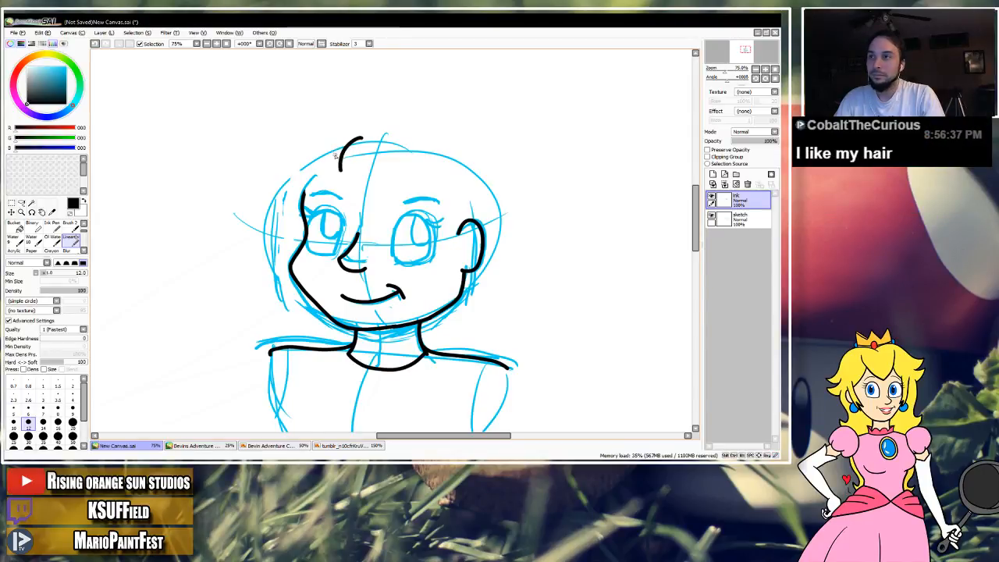
{"action": "left_click_drag", "start_coordinate": [308, 189], "coordinate": [305, 192]}
{"action": "key", "text": "ctrl+z"}
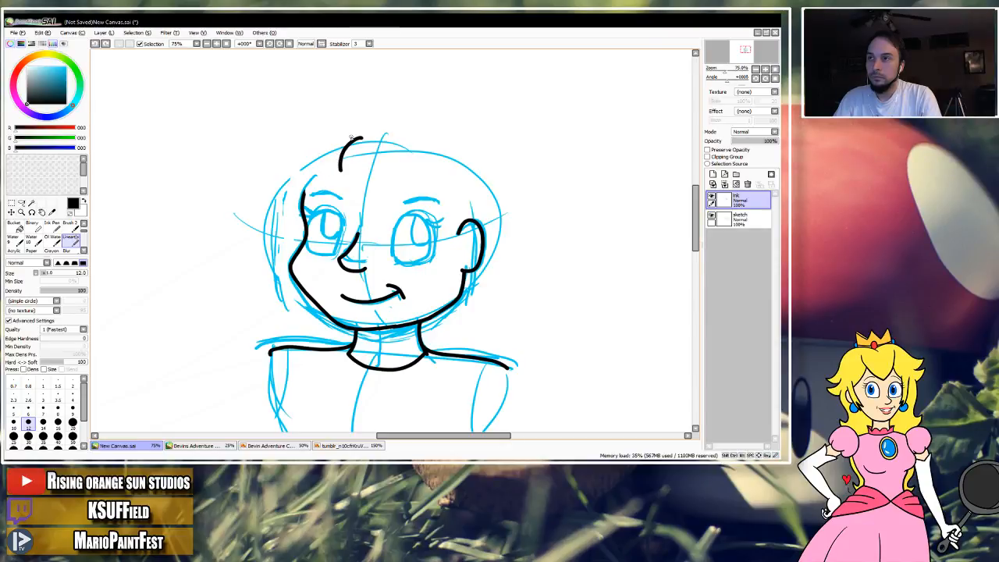
{"action": "left_click_drag", "start_coordinate": [328, 143], "coordinate": [302, 159]}
{"action": "key", "text": "ctrl+z"}
Ink the hair's left outer edge down to the shoulder and the fringe sweeping both ways from the parting.
{"action": "mouse_move", "coordinate": [361, 138]}
{"action": "left_mouse_down"}
{"action": "mouse_move", "coordinate": [303, 159]}
{"action": "mouse_move", "coordinate": [282, 194]}
{"action": "mouse_move", "coordinate": [262, 315]}
{"action": "left_mouse_up"}
{"action": "key", "text": "space"}
{"action": "left_click_drag", "start_coordinate": [310, 259], "coordinate": [290, 245]}
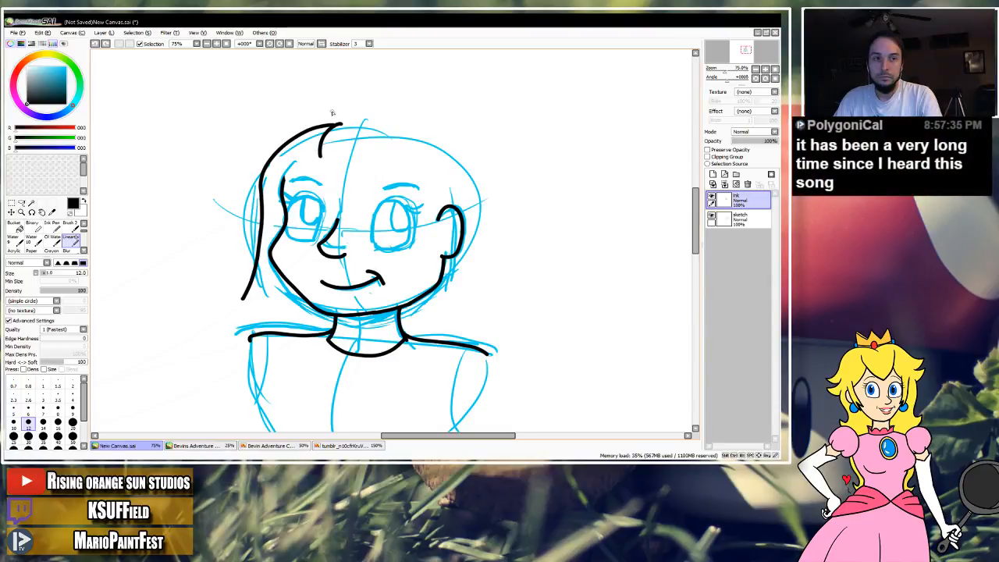
{"action": "mouse_move", "coordinate": [327, 162]}
{"action": "left_mouse_down"}
{"action": "mouse_move", "coordinate": [393, 165]}
{"action": "mouse_move", "coordinate": [426, 200]}
{"action": "mouse_move", "coordinate": [425, 324]}
{"action": "left_mouse_up"}
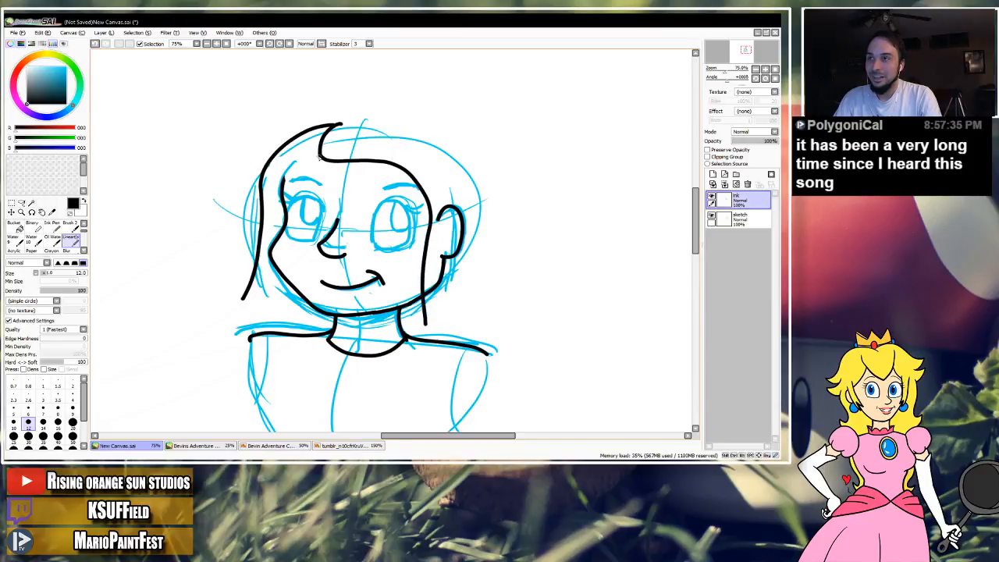
{"action": "left_click_drag", "start_coordinate": [311, 163], "coordinate": [279, 180]}
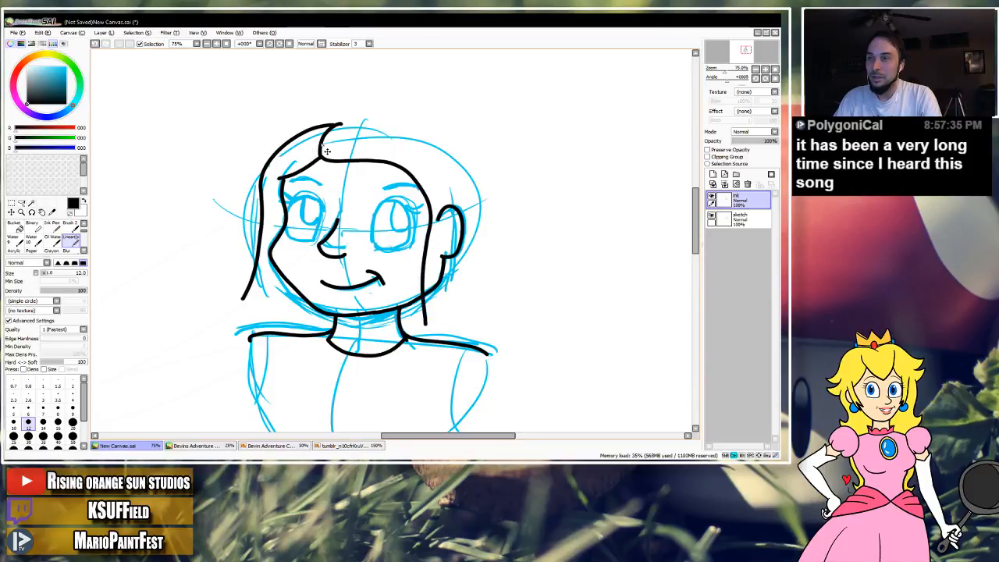
{"action": "left_click_drag", "start_coordinate": [323, 268], "coordinate": [303, 280]}
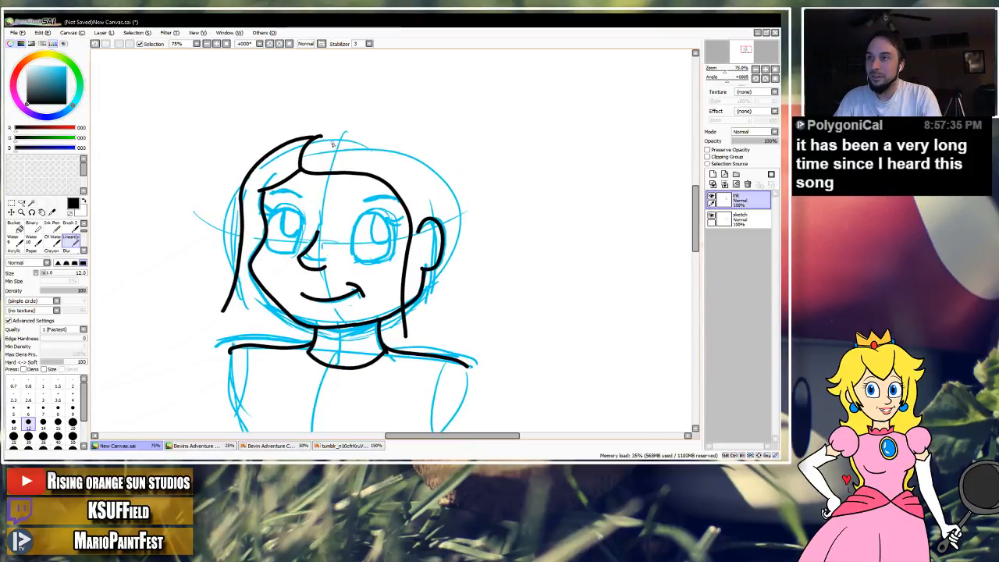
Ink the hair's right outer contour from the parting to the shoulder and the jagged tips on the left side.
{"action": "mouse_move", "coordinate": [318, 136]}
{"action": "left_mouse_down"}
{"action": "mouse_move", "coordinate": [380, 140]}
{"action": "mouse_move", "coordinate": [430, 166]}
{"action": "mouse_move", "coordinate": [460, 197]}
{"action": "mouse_move", "coordinate": [469, 251]}
{"action": "mouse_move", "coordinate": [462, 358]}
{"action": "left_mouse_up"}
{"action": "left_click_drag", "start_coordinate": [423, 310], "coordinate": [459, 263]}
{"action": "mouse_move", "coordinate": [261, 256]}
{"action": "left_mouse_down"}
{"action": "mouse_move", "coordinate": [252, 273]}
{"action": "mouse_move", "coordinate": [295, 264]}
{"action": "mouse_move", "coordinate": [301, 291]}
{"action": "mouse_move", "coordinate": [324, 273]}
{"action": "mouse_move", "coordinate": [329, 293]}
{"action": "mouse_move", "coordinate": [313, 269]}
{"action": "mouse_move", "coordinate": [304, 289]}
{"action": "left_mouse_up"}
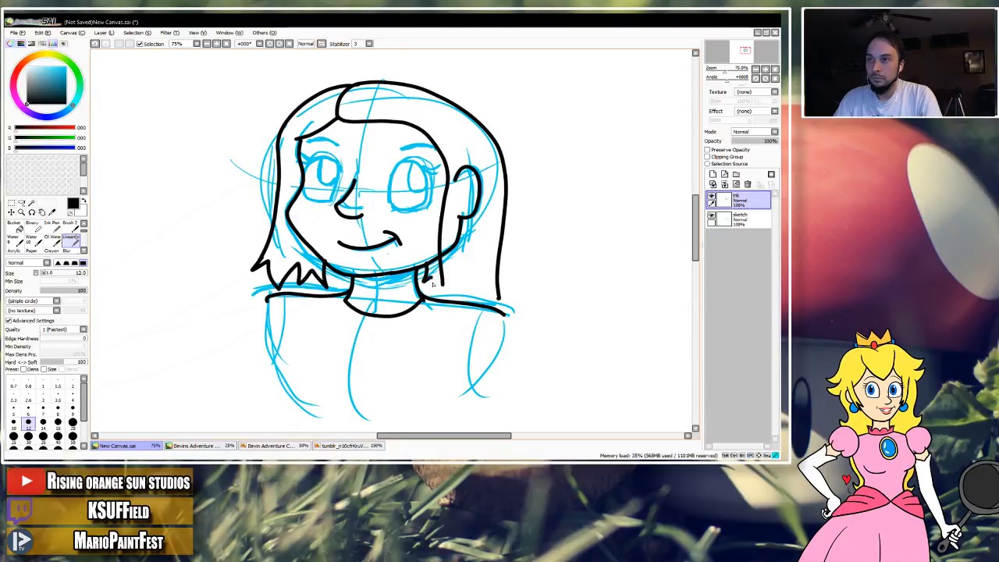
Trim the lower end of the right inner hair line and ink jagged tips along the right side's hem.
{"action": "key", "text": "ctrl+z"}
{"action": "key", "text": "e"}
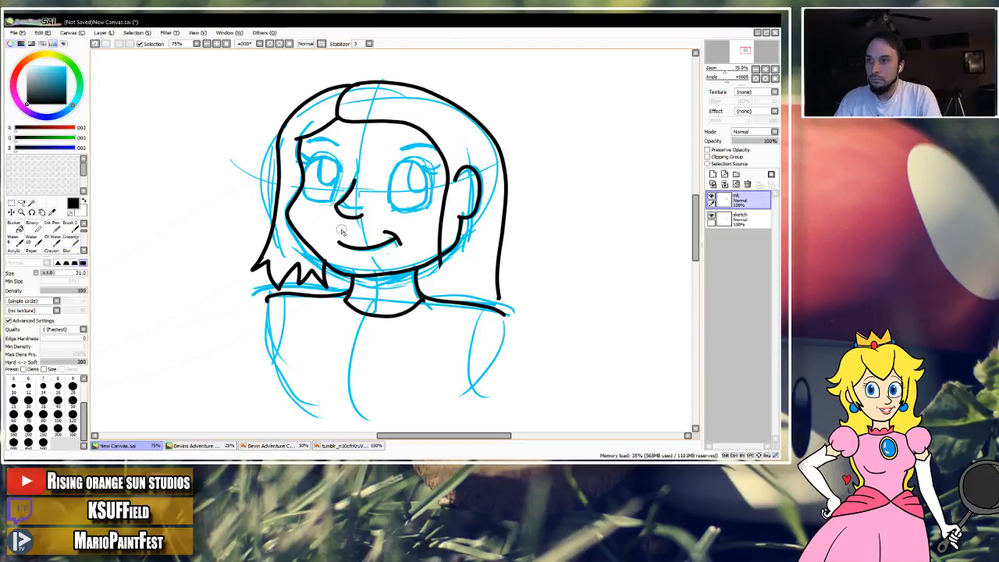
{"action": "left_click", "coordinate": [70, 242]}
{"action": "mouse_move", "coordinate": [427, 265]}
{"action": "left_mouse_down"}
{"action": "mouse_move", "coordinate": [430, 293]}
{"action": "mouse_move", "coordinate": [451, 296]}
{"action": "mouse_move", "coordinate": [463, 279]}
{"action": "mouse_move", "coordinate": [467, 301]}
{"action": "mouse_move", "coordinate": [499, 303]}
{"action": "mouse_move", "coordinate": [484, 304]}
{"action": "left_mouse_up"}
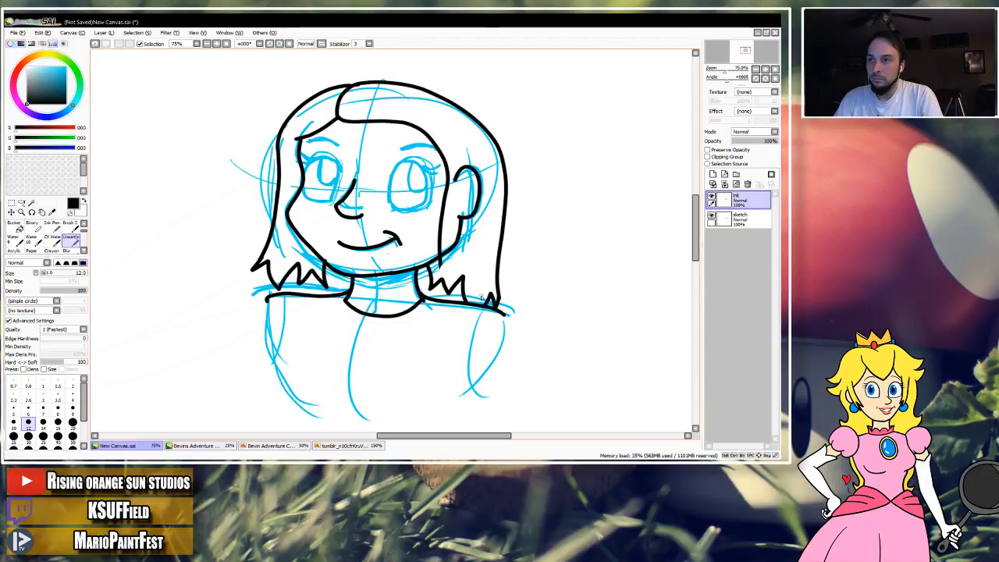
Erase the inked ear and the part of the jawline covered by the right side of the hair.
{"action": "key", "text": "e"}
{"action": "mouse_move", "coordinate": [468, 214]}
{"action": "left_mouse_down"}
{"action": "mouse_move", "coordinate": [462, 231]}
{"action": "mouse_move", "coordinate": [460, 181]}
{"action": "mouse_move", "coordinate": [471, 219]}
{"action": "mouse_move", "coordinate": [453, 234]}
{"action": "mouse_move", "coordinate": [443, 269]}
{"action": "left_mouse_up"}
{"action": "left_click_drag", "start_coordinate": [466, 233], "coordinate": [477, 208]}
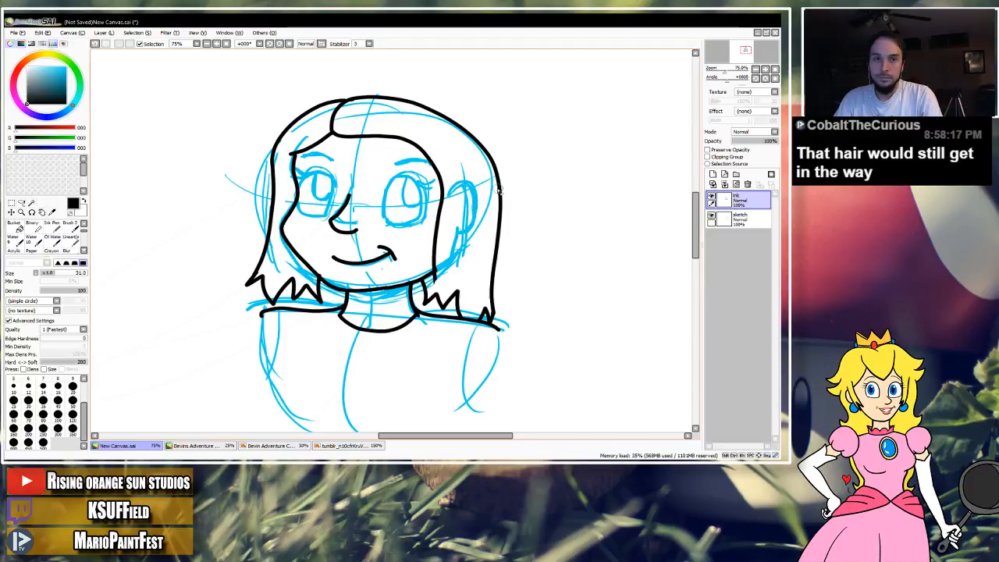
Toggle the sketch layer's visibility to check the inked hair on its own and with the sketch.
{"action": "left_click", "coordinate": [712, 219]}
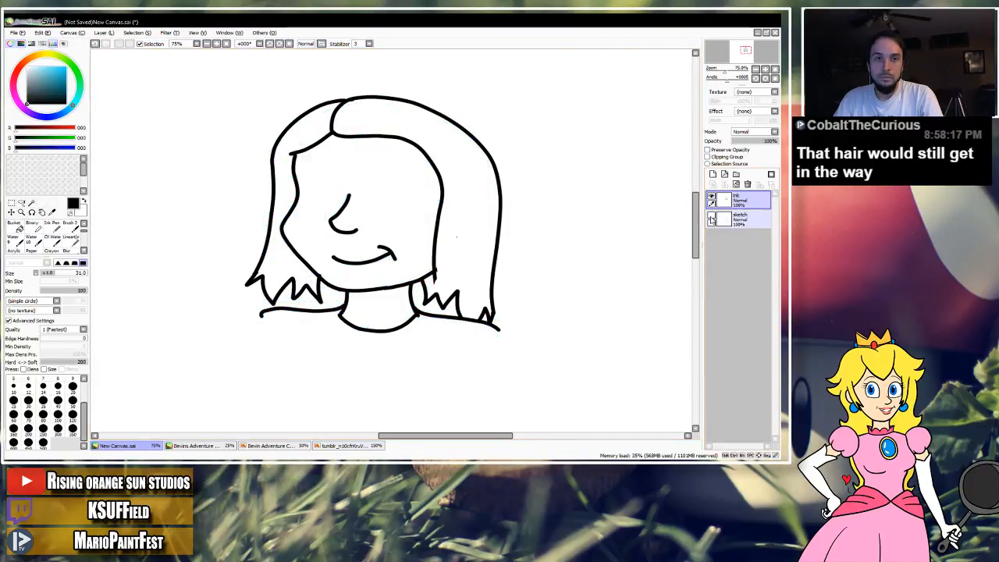
{"action": "left_click", "coordinate": [712, 219]}
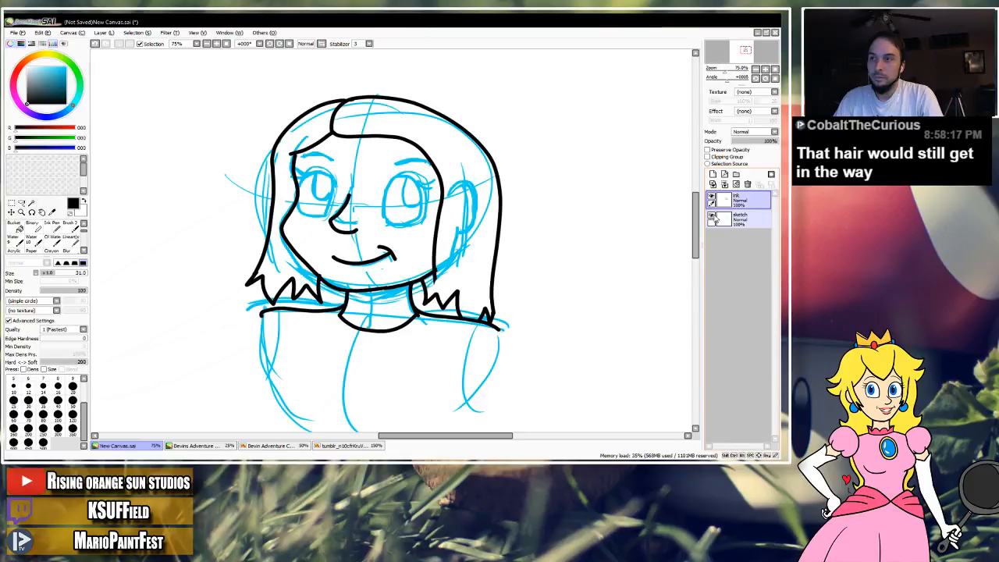
{"action": "left_click", "coordinate": [712, 219]}
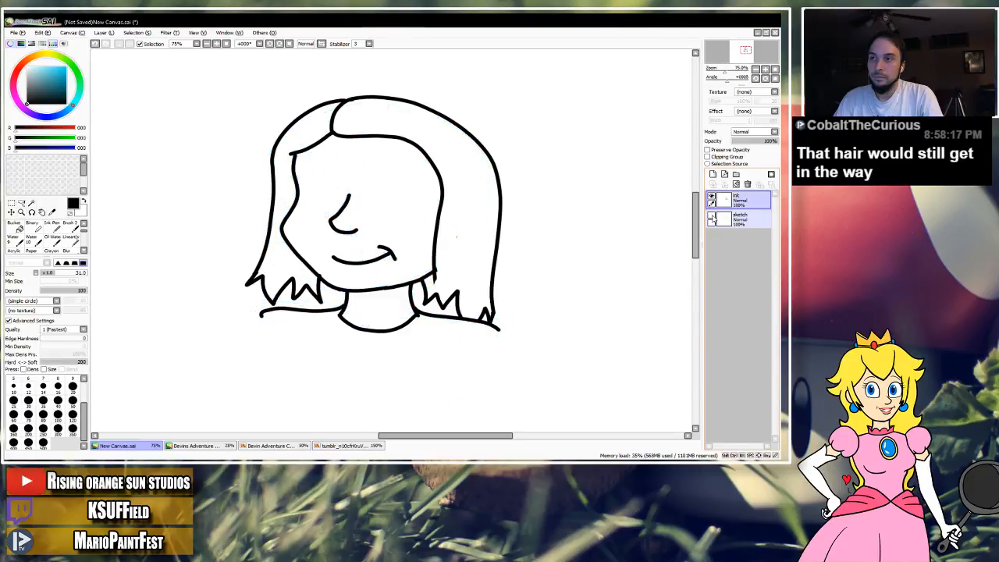
{"action": "left_click", "coordinate": [712, 219]}
{"action": "left_click", "coordinate": [713, 219]}
{"action": "left_click", "coordinate": [713, 219]}
Undo the ear erasing, jagged tips, fringe and outer hair lines back to the short parting stroke.
{"action": "key", "text": "ctrl+z"}
{"action": "key", "text": "ctrl+z"}
{"action": "key", "text": "ctrl+z"}
{"action": "key", "text": "ctrl+z"}
{"action": "key", "text": "ctrl+z"}
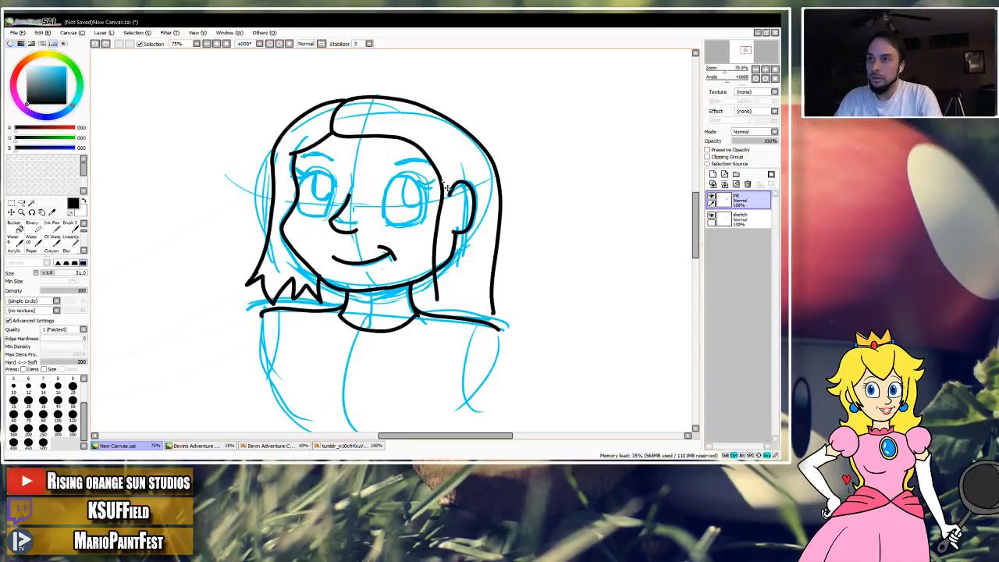
{"action": "key", "text": "ctrl+z"}
{"action": "key", "text": "ctrl+z"}
{"action": "key", "text": "ctrl+z"}
{"action": "key", "text": "ctrl+z"}
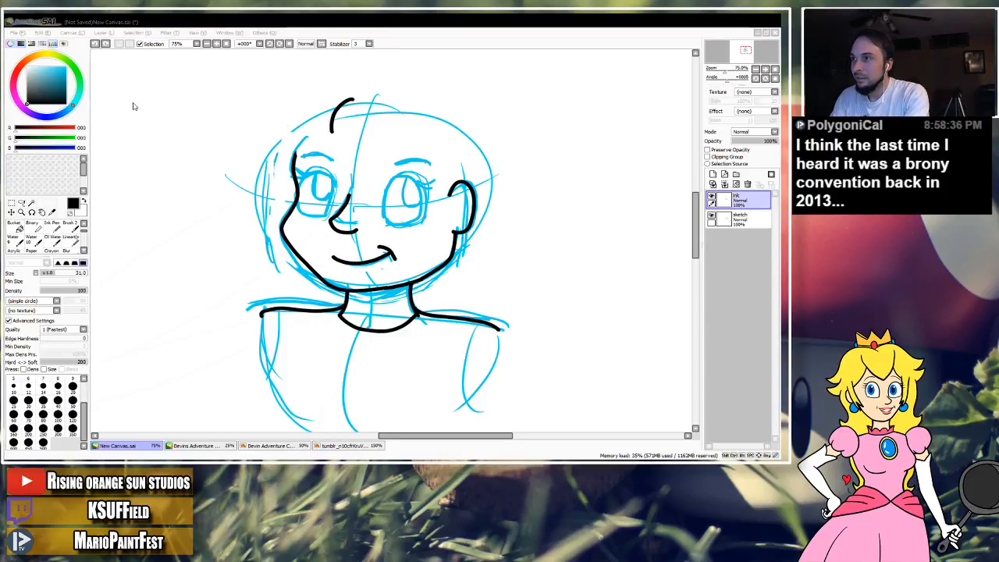
Save the drawing as new character.sai and reselect the lineart brush at size 12.
{"action": "key", "text": "Return"}
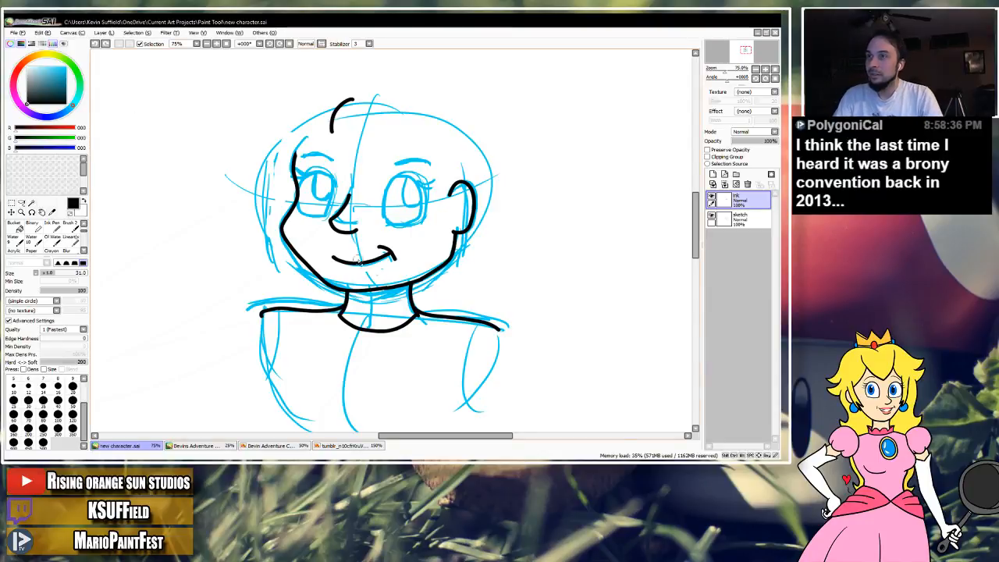
{"action": "key", "text": "n"}
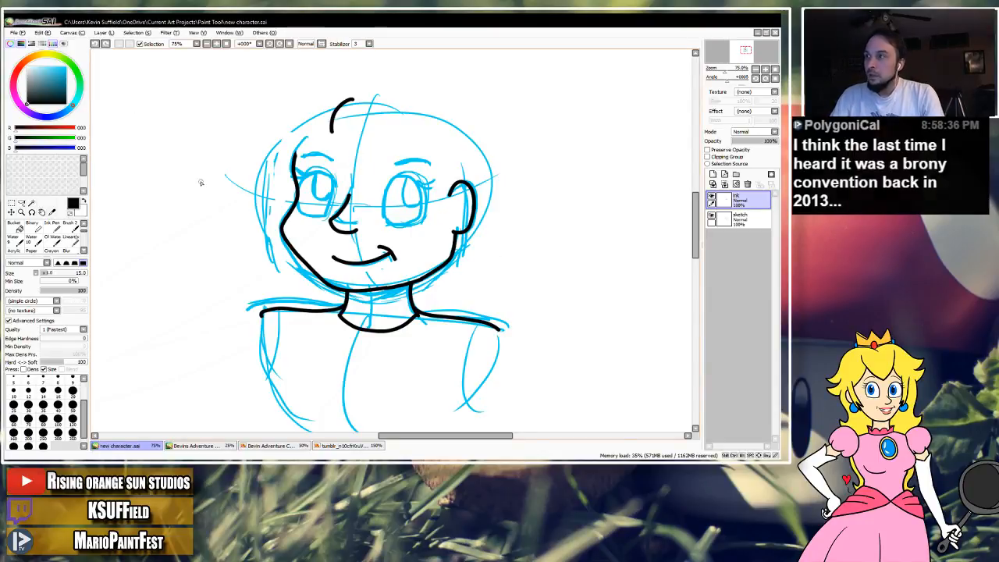
{"action": "left_click", "coordinate": [76, 243]}
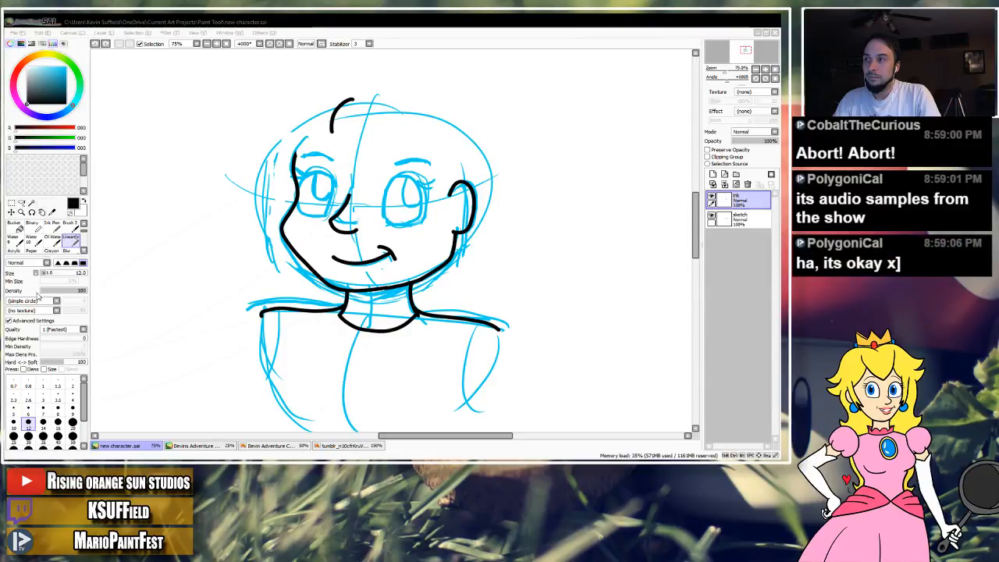
{"action": "left_click", "coordinate": [469, 29]}
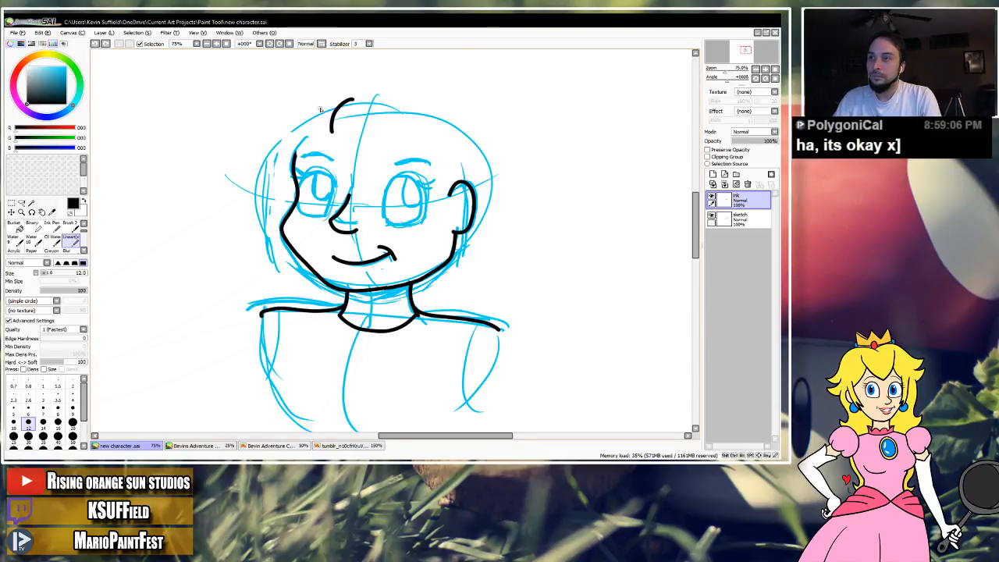
Erase the short parting stroke at the top of the head, then try a zigzag beside the right jaw and undo it.
{"action": "key", "text": "e"}
{"action": "mouse_move", "coordinate": [358, 97]}
{"action": "left_mouse_down"}
{"action": "mouse_move", "coordinate": [334, 115]}
{"action": "mouse_move", "coordinate": [331, 133]}
{"action": "mouse_move", "coordinate": [282, 139]}
{"action": "mouse_move", "coordinate": [287, 165]}
{"action": "left_mouse_up"}
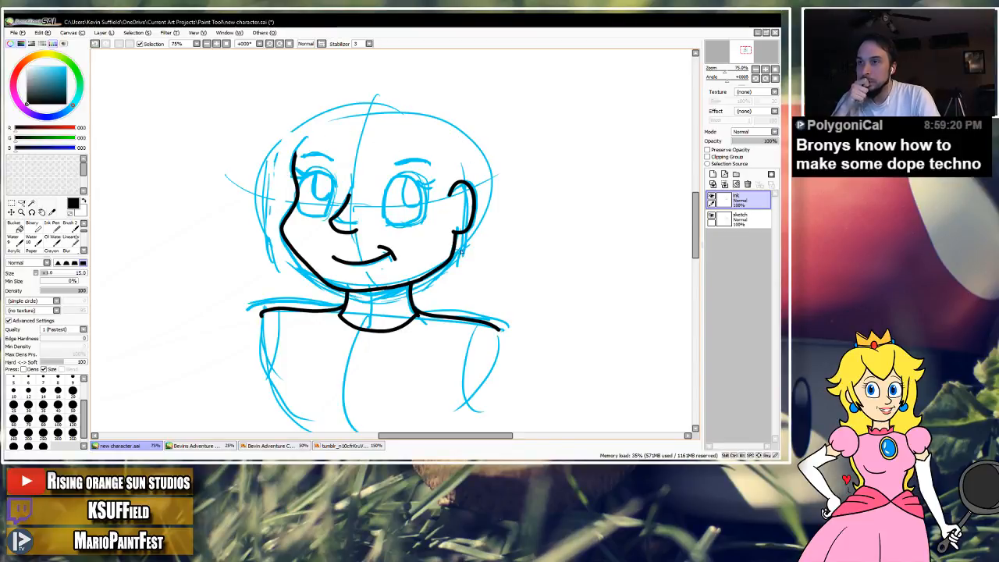
{"action": "left_click_drag", "start_coordinate": [457, 262], "coordinate": [443, 289]}
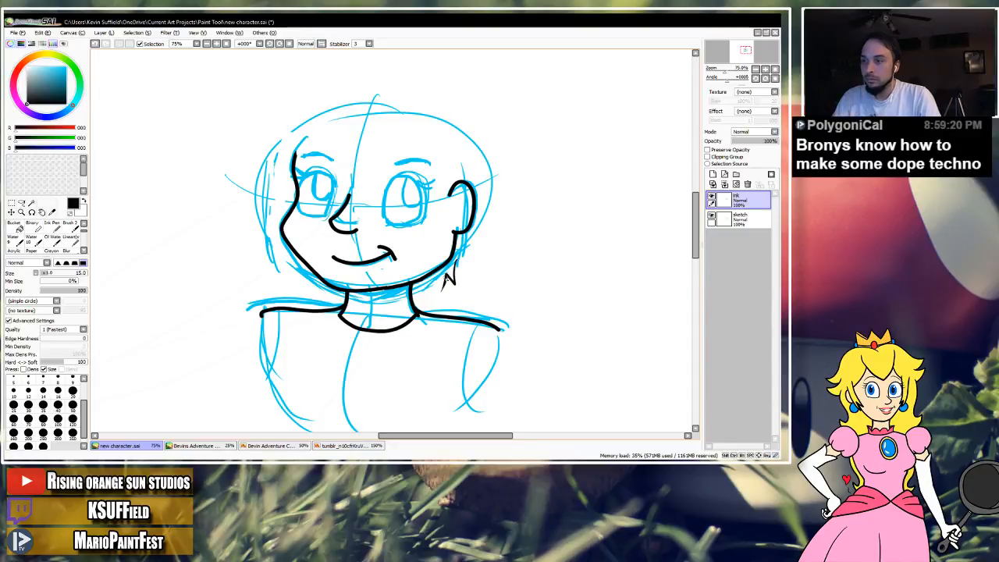
{"action": "key", "text": "ctrl+z"}
Undo a test stroke made while browsing the brushes and return to the size 12 lineart brush.
{"action": "left_click", "coordinate": [84, 251]}
{"action": "left_click", "coordinate": [84, 250]}
{"action": "mouse_move", "coordinate": [125, 228]}
{"action": "left_mouse_down"}
{"action": "mouse_move", "coordinate": [114, 302]}
{"action": "mouse_move", "coordinate": [180, 216]}
{"action": "mouse_move", "coordinate": [165, 246]}
{"action": "mouse_move", "coordinate": [185, 274]}
{"action": "mouse_move", "coordinate": [208, 203]}
{"action": "left_mouse_up"}
{"action": "key", "text": "ctrl+z"}
{"action": "left_click", "coordinate": [78, 227]}
{"action": "left_click", "coordinate": [83, 222]}
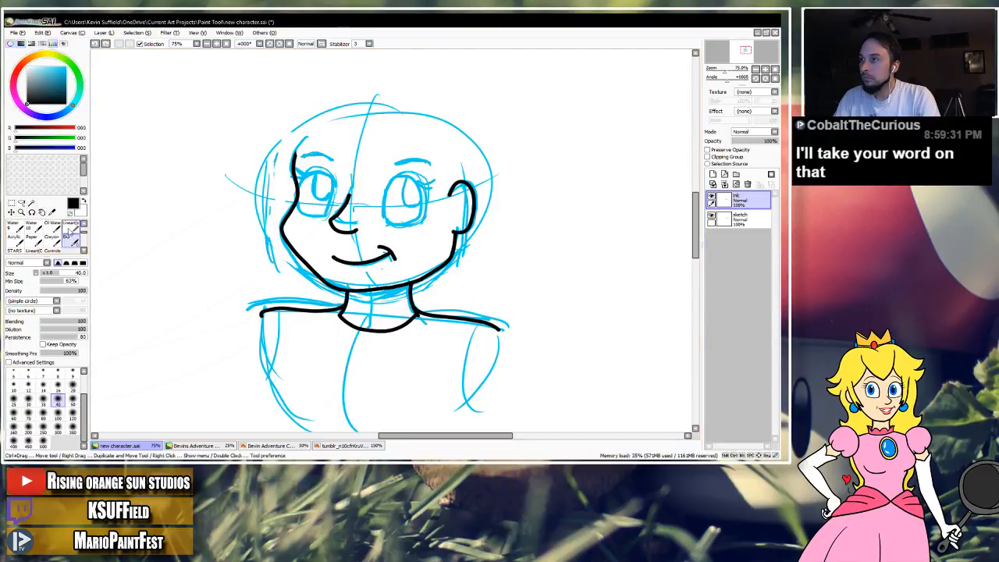
{"action": "left_click", "coordinate": [74, 226]}
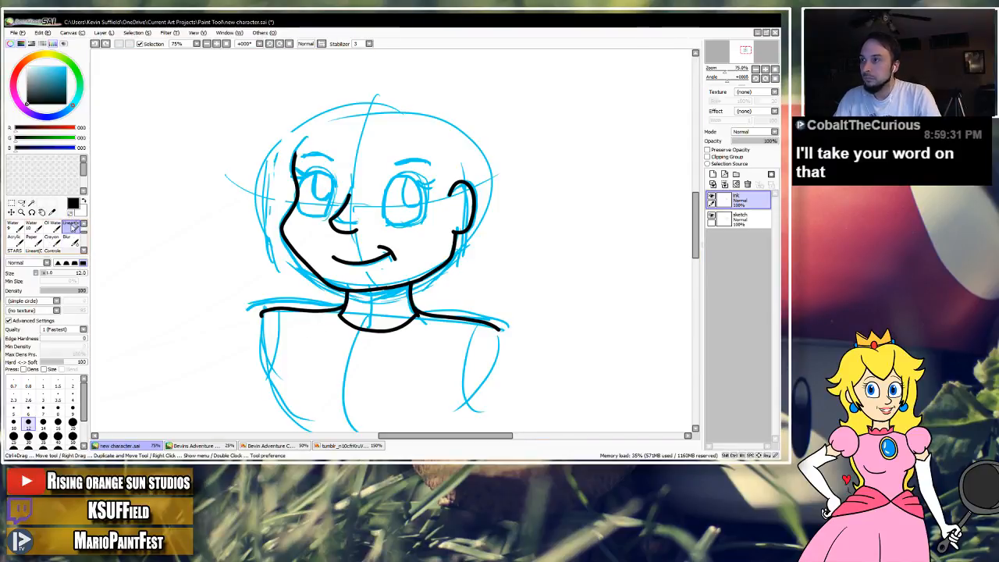
{"action": "key", "text": "alt+Tab"}
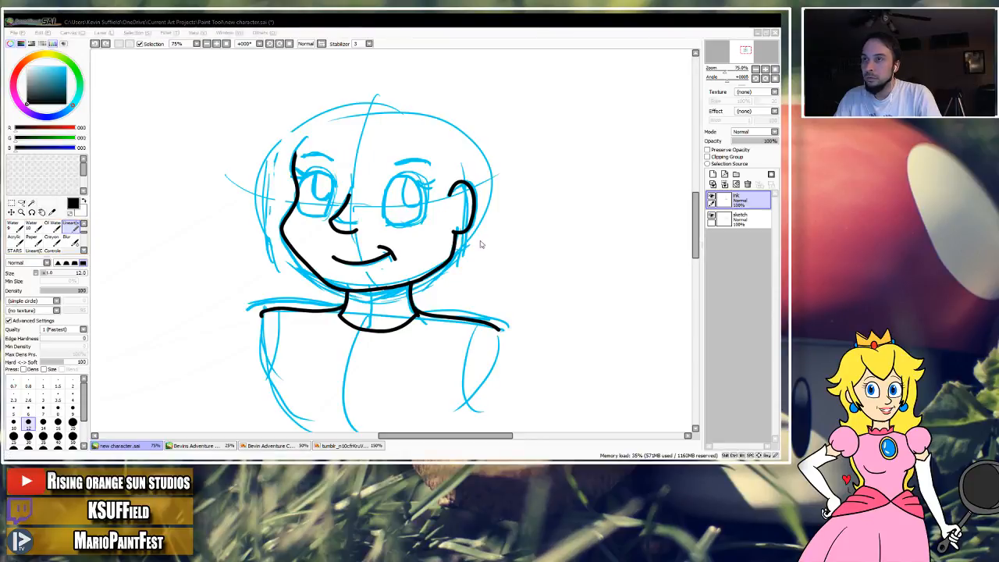
{"action": "key", "text": "alt+Tab"}
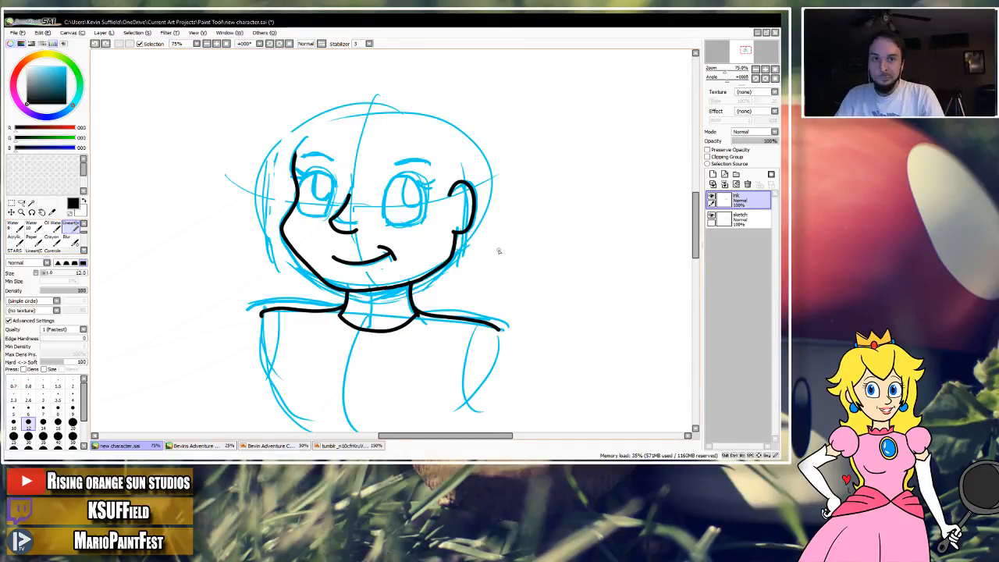
Try spiky and curved hair strokes at the upper left of the head and undo them.
{"action": "mouse_move", "coordinate": [300, 131]}
{"action": "left_mouse_down"}
{"action": "mouse_move", "coordinate": [276, 167]}
{"action": "mouse_move", "coordinate": [276, 142]}
{"action": "left_mouse_up"}
{"action": "key", "text": "ctrl+z"}
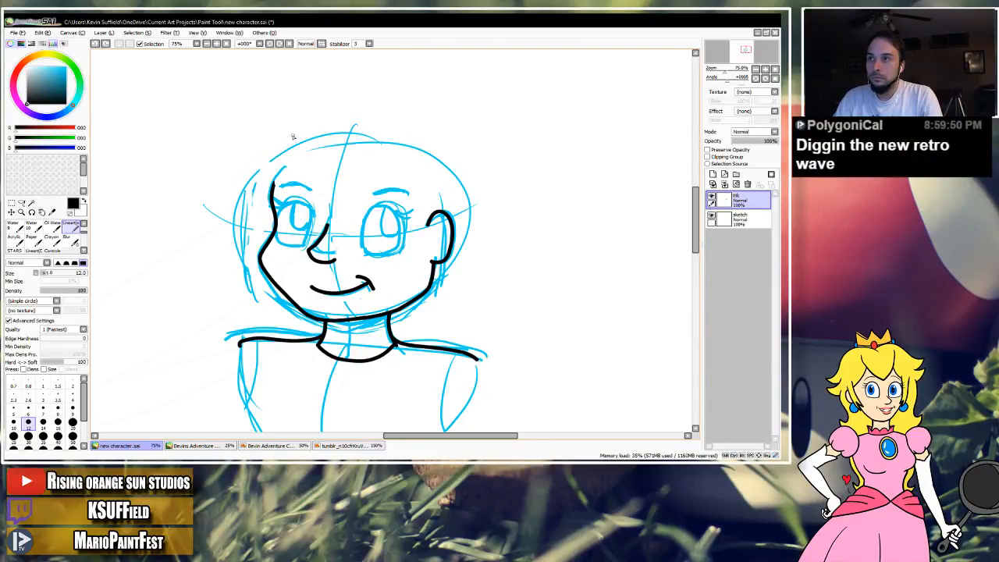
{"action": "mouse_move", "coordinate": [277, 139]}
{"action": "left_mouse_down"}
{"action": "mouse_move", "coordinate": [263, 173]}
{"action": "mouse_move", "coordinate": [241, 185]}
{"action": "left_mouse_up"}
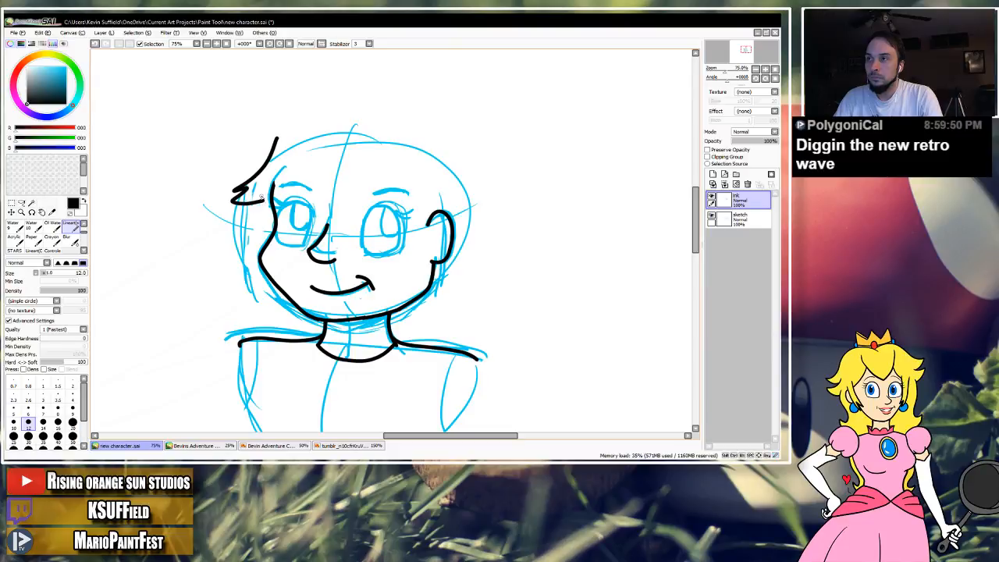
{"action": "key", "text": "ctrl+z"}
{"action": "mouse_move", "coordinate": [322, 133]}
{"action": "left_mouse_down"}
{"action": "mouse_move", "coordinate": [264, 173]}
{"action": "mouse_move", "coordinate": [250, 201]}
{"action": "left_mouse_up"}
{"action": "key", "text": "ctrl+z"}
{"action": "key", "text": "ctrl+z"}
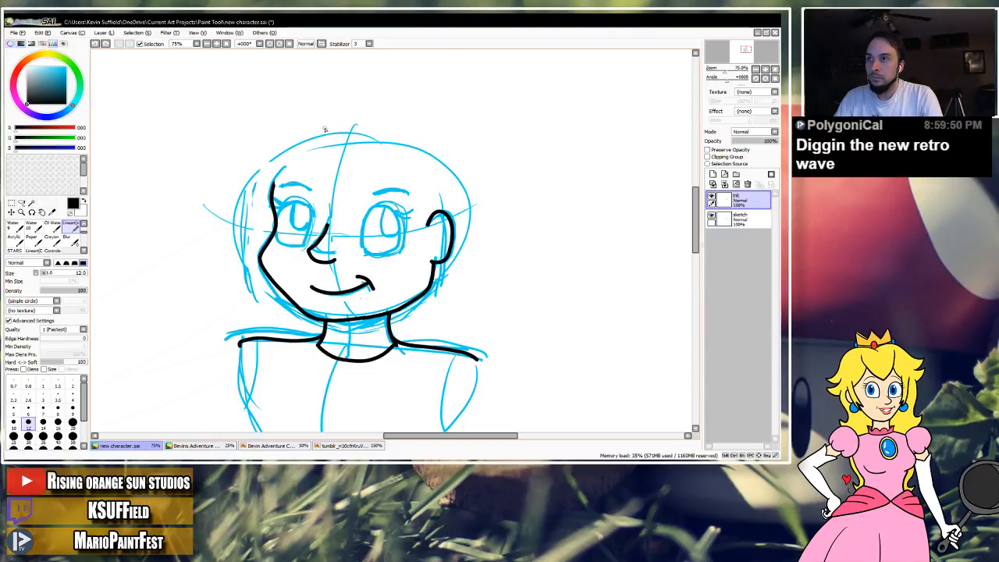
Ink the hair outline and small spikes beside the left temple, consulting the hairstyles in the two character reference sheets.
{"action": "mouse_move", "coordinate": [304, 123]}
{"action": "left_mouse_down"}
{"action": "mouse_move", "coordinate": [237, 189]}
{"action": "mouse_move", "coordinate": [217, 190]}
{"action": "mouse_move", "coordinate": [255, 201]}
{"action": "mouse_move", "coordinate": [235, 222]}
{"action": "mouse_move", "coordinate": [269, 217]}
{"action": "left_mouse_up"}
{"action": "left_click", "coordinate": [284, 446]}
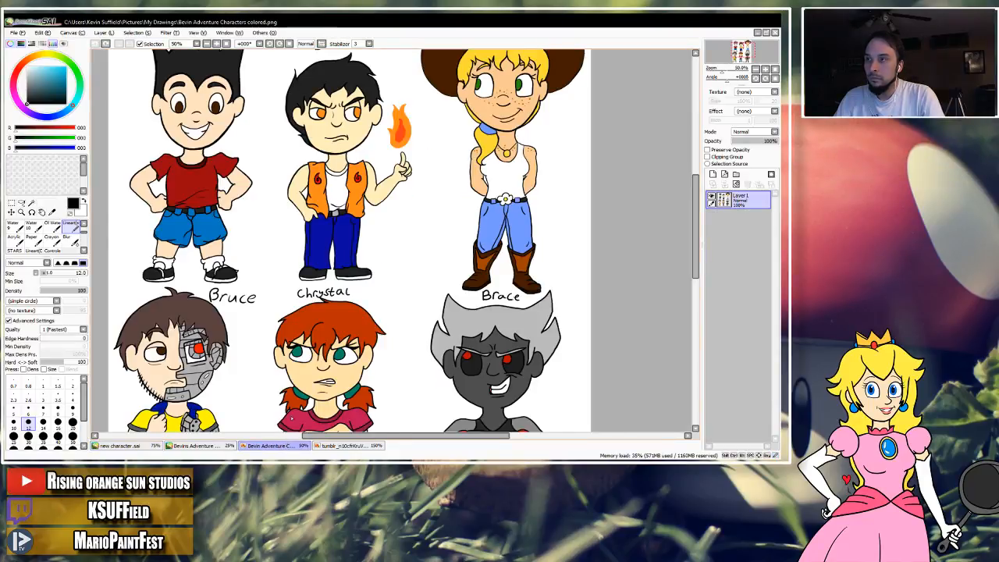
{"action": "left_click", "coordinate": [224, 446]}
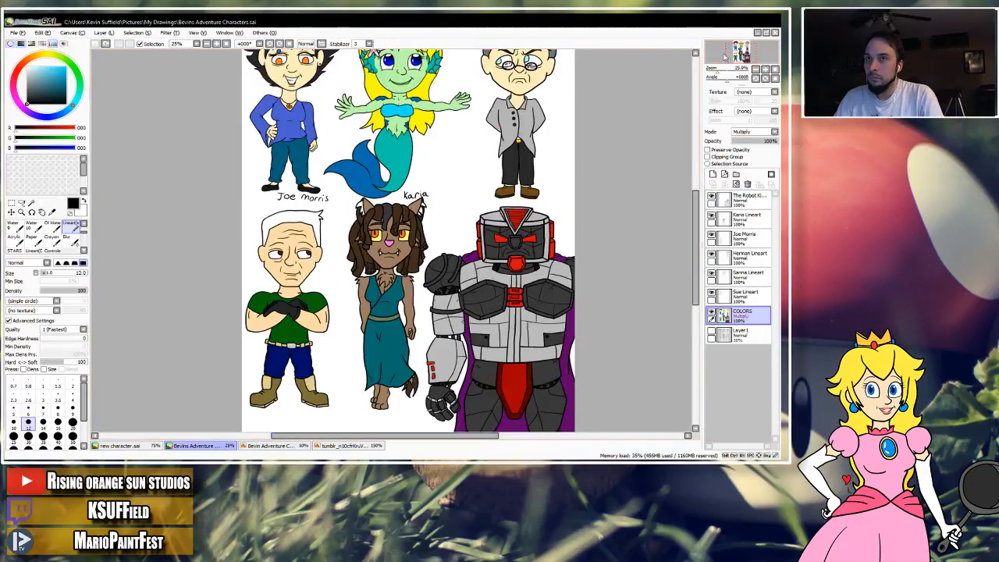
{"action": "scroll", "coordinate": [382, 258], "scroll_direction": "up", "scroll_amount": 2}
{"action": "left_click_drag", "start_coordinate": [744, 51], "coordinate": [744, 51]}
{"action": "left_click", "coordinate": [766, 71]}
{"action": "left_click", "coordinate": [767, 70]}
{"action": "left_click_drag", "start_coordinate": [375, 177], "coordinate": [466, 269]}
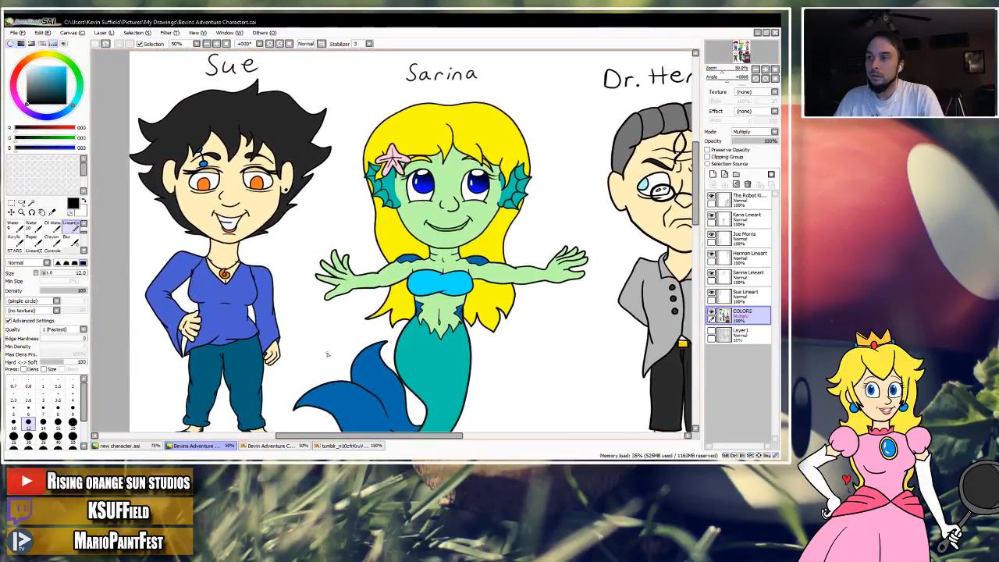
{"action": "left_click", "coordinate": [125, 445]}
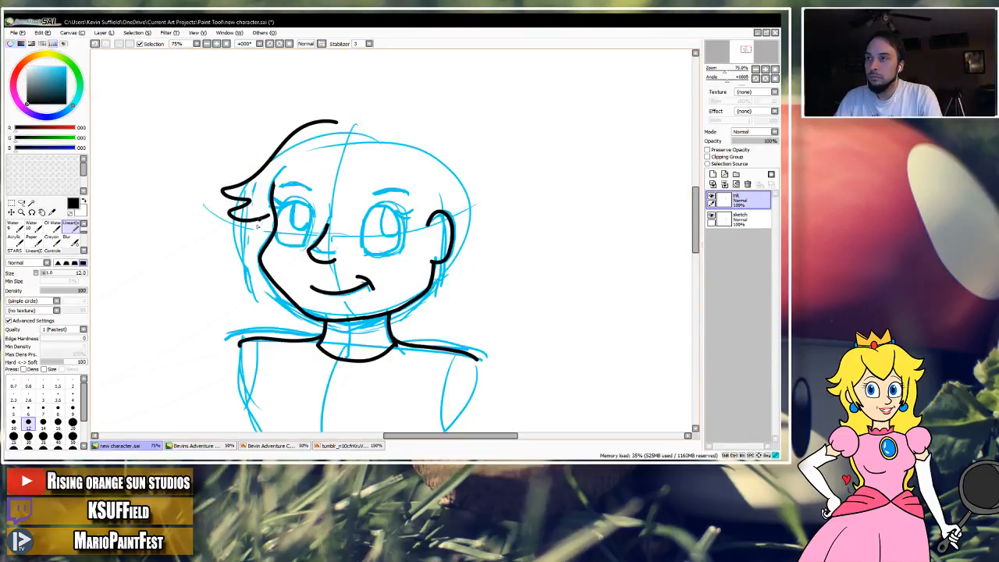
{"action": "left_click_drag", "start_coordinate": [245, 236], "coordinate": [275, 222]}
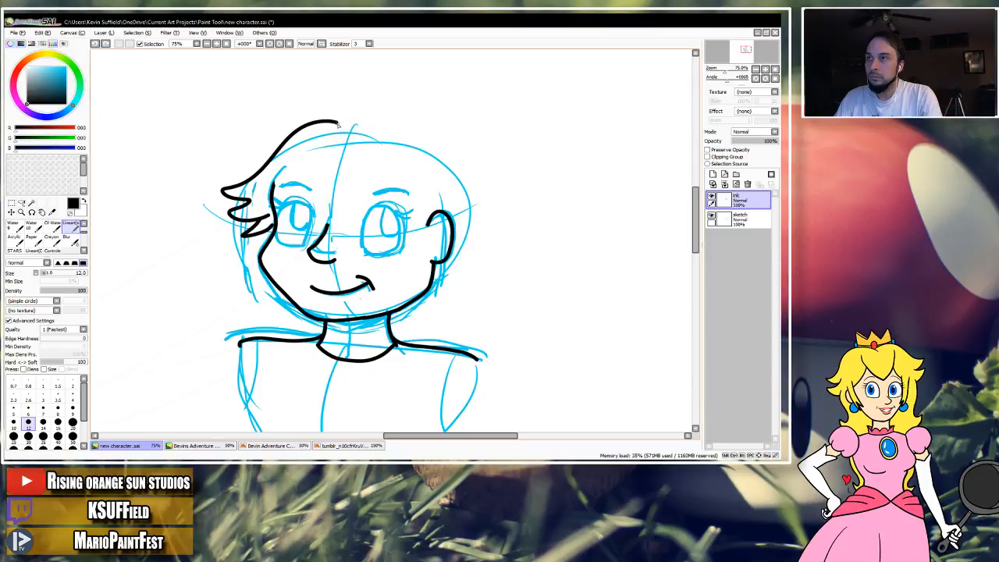
Ink the hair outline from the top of the head down the right side, ending in spikes behind the ear.
{"action": "left_click_drag", "start_coordinate": [372, 116], "coordinate": [507, 201]}
{"action": "key", "text": "ctrl+z"}
{"action": "mouse_move", "coordinate": [332, 131]}
{"action": "left_mouse_down"}
{"action": "mouse_move", "coordinate": [416, 126]}
{"action": "mouse_move", "coordinate": [463, 152]}
{"action": "mouse_move", "coordinate": [508, 207]}
{"action": "mouse_move", "coordinate": [527, 207]}
{"action": "mouse_move", "coordinate": [483, 220]}
{"action": "mouse_move", "coordinate": [510, 218]}
{"action": "mouse_move", "coordinate": [467, 245]}
{"action": "mouse_move", "coordinate": [489, 243]}
{"action": "mouse_move", "coordinate": [412, 301]}
{"action": "left_mouse_up"}
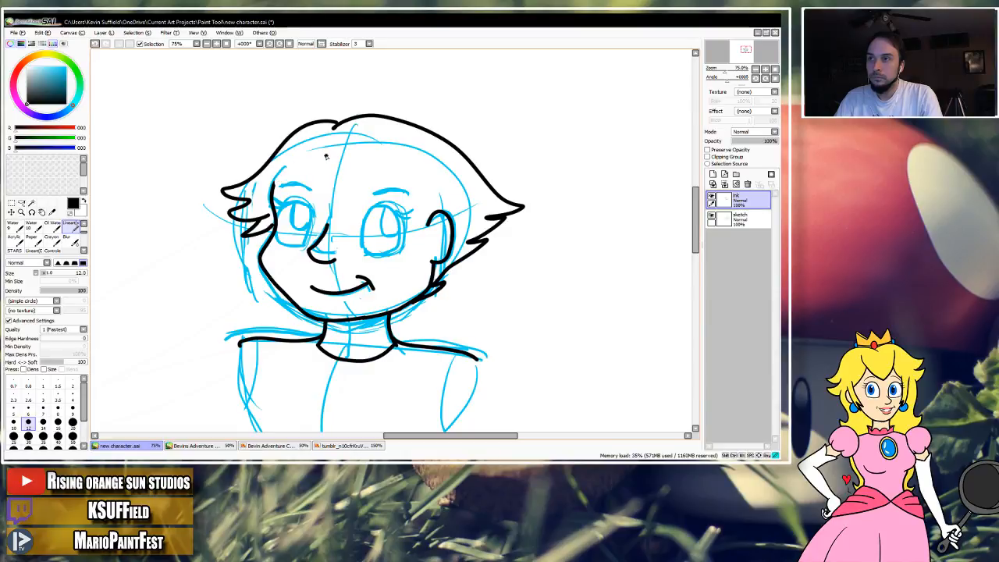
{"action": "key", "text": "ctrl+z"}
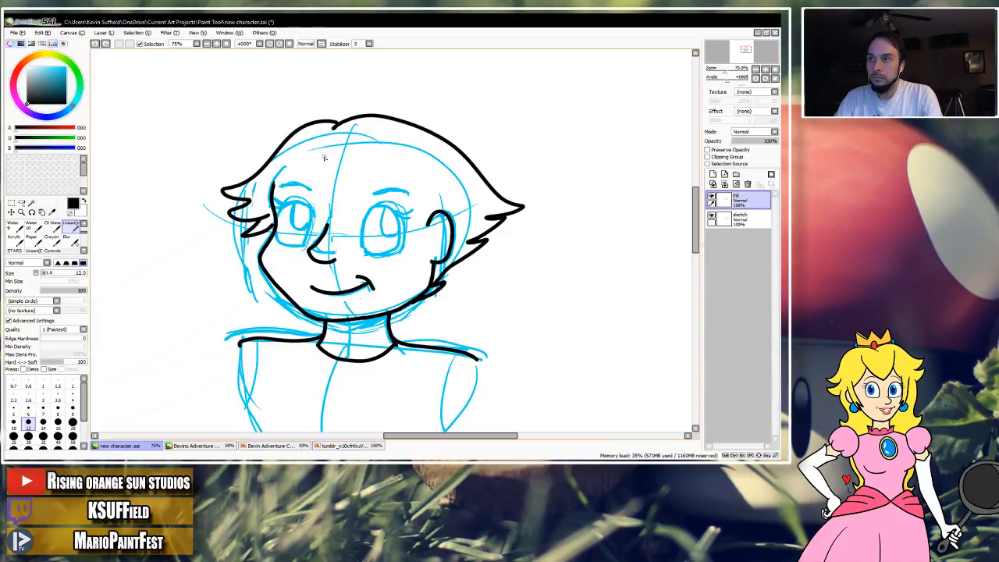
Ink a jagged fringe from the forehead parting to the ear and a curved edge from the parting to the left temple.
{"action": "mouse_move", "coordinate": [326, 154]}
{"action": "left_mouse_down"}
{"action": "mouse_move", "coordinate": [322, 178]}
{"action": "mouse_move", "coordinate": [347, 227]}
{"action": "mouse_move", "coordinate": [347, 193]}
{"action": "mouse_move", "coordinate": [398, 245]}
{"action": "mouse_move", "coordinate": [397, 190]}
{"action": "left_mouse_up"}
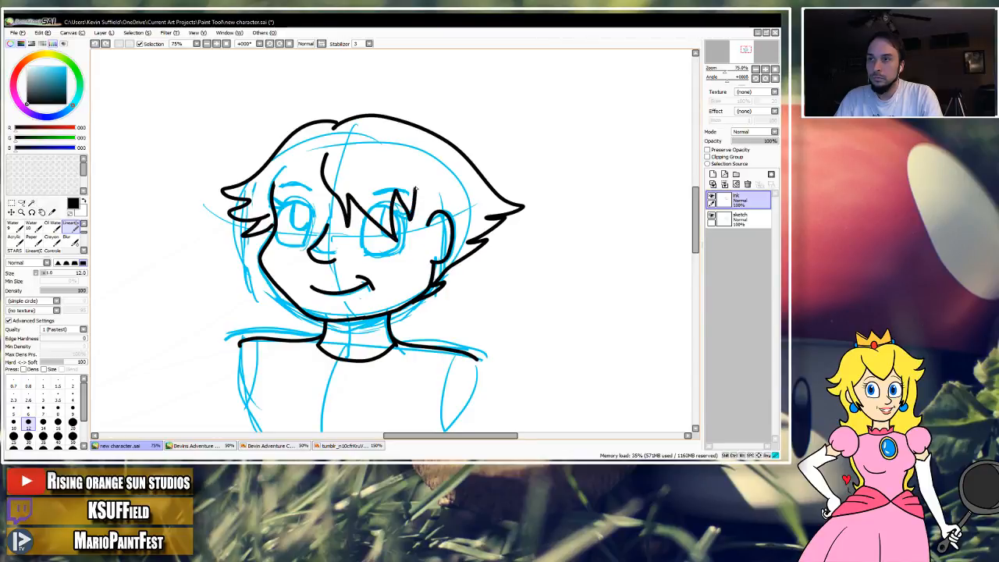
{"action": "mouse_move", "coordinate": [418, 227]}
{"action": "left_mouse_down"}
{"action": "mouse_move", "coordinate": [421, 238]}
{"action": "mouse_move", "coordinate": [431, 223]}
{"action": "left_mouse_up"}
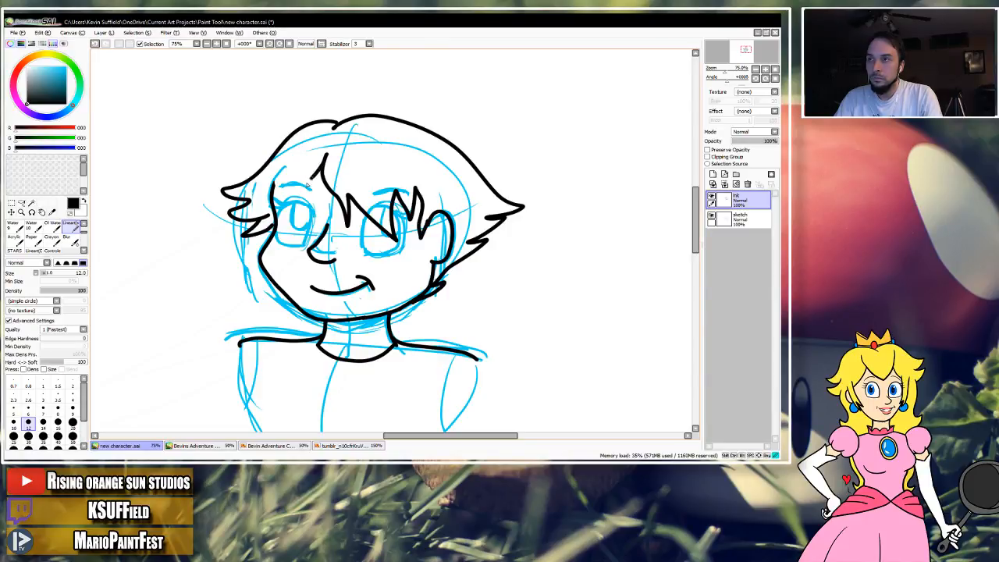
{"action": "left_click_drag", "start_coordinate": [292, 181], "coordinate": [272, 190]}
{"action": "key", "text": "ctrl+z"}
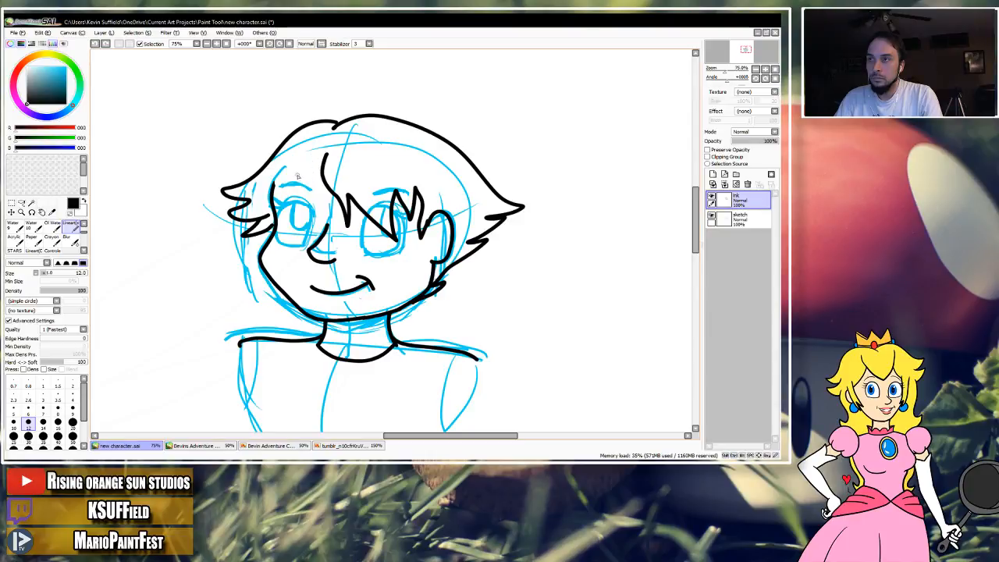
{"action": "mouse_move", "coordinate": [273, 191]}
{"action": "left_mouse_down"}
{"action": "mouse_move", "coordinate": [325, 160]}
{"action": "mouse_move", "coordinate": [270, 184]}
{"action": "left_mouse_up"}
{"action": "key", "text": "ctrl+z"}
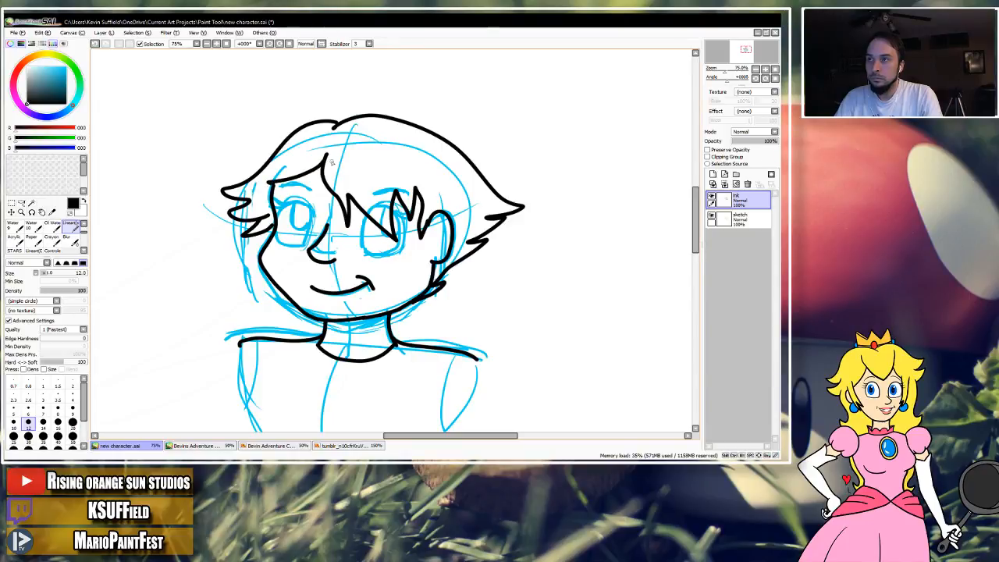
Hide and show the sketch layer to check the ink lines on their own.
{"action": "key", "text": "space"}
{"action": "mouse_move", "coordinate": [345, 195]}
{"action": "left_mouse_down"}
{"action": "mouse_move", "coordinate": [351, 157]}
{"action": "mouse_move", "coordinate": [333, 207]}
{"action": "left_mouse_up"}
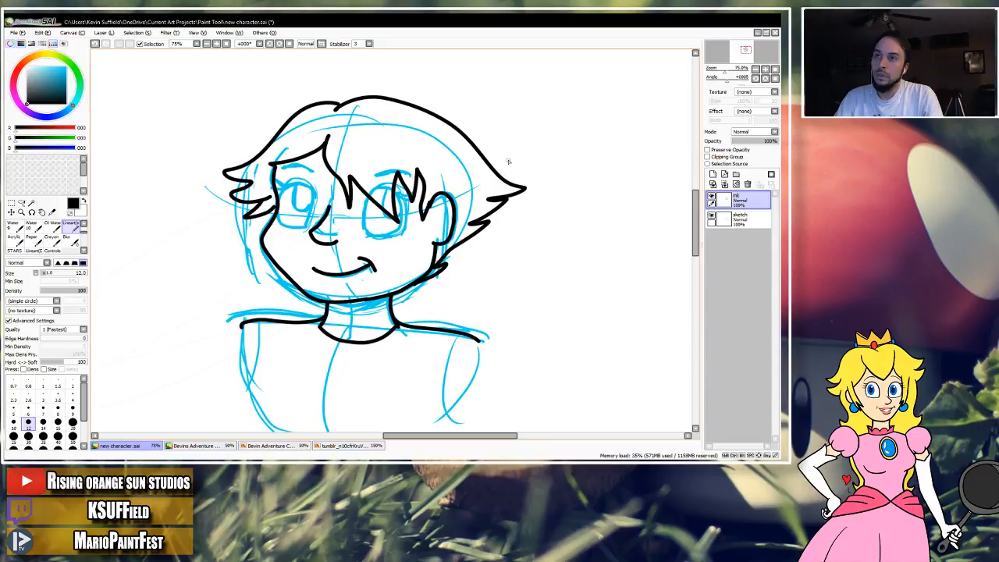
{"action": "key", "text": "space"}
{"action": "left_click_drag", "start_coordinate": [506, 160], "coordinate": [499, 167]}
{"action": "left_click", "coordinate": [711, 216]}
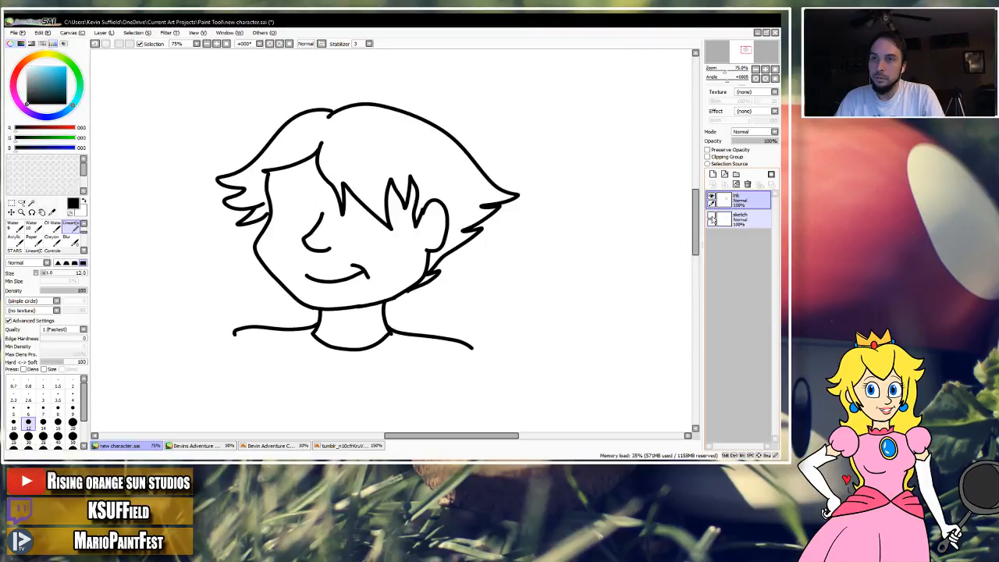
{"action": "left_click", "coordinate": [711, 218]}
{"action": "left_click", "coordinate": [710, 219]}
{"action": "left_click", "coordinate": [710, 218]}
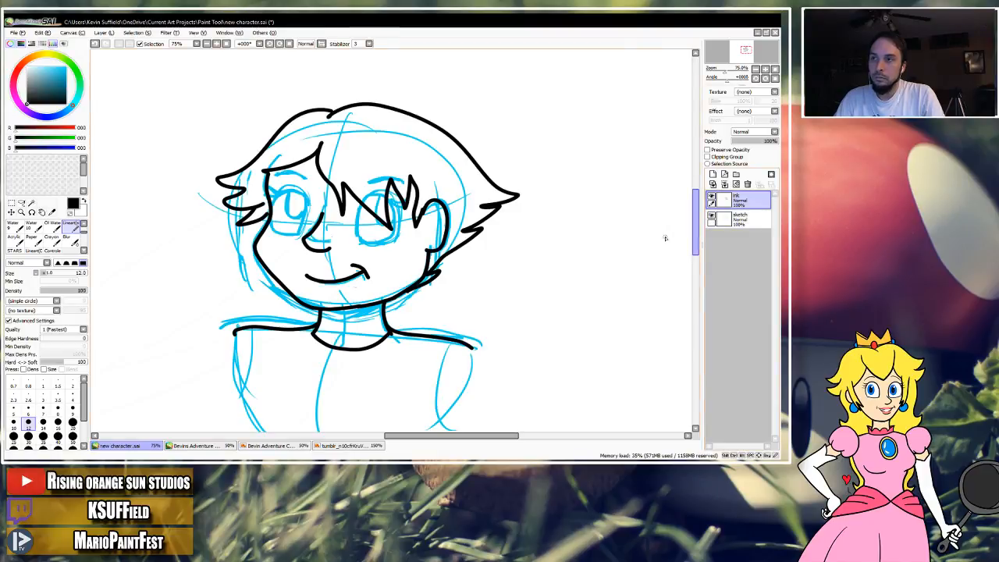
Check the hairstyles in the character reference sheets, return to the new character drawing and save it.
{"action": "left_click", "coordinate": [298, 446]}
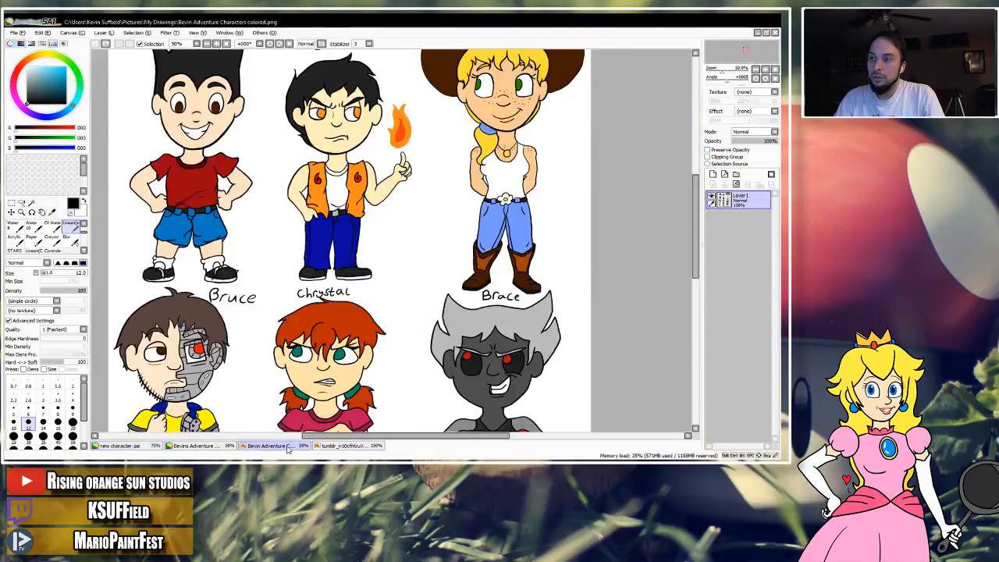
{"action": "left_click", "coordinate": [194, 445]}
{"action": "left_click_drag", "start_coordinate": [745, 53], "coordinate": [740, 49]}
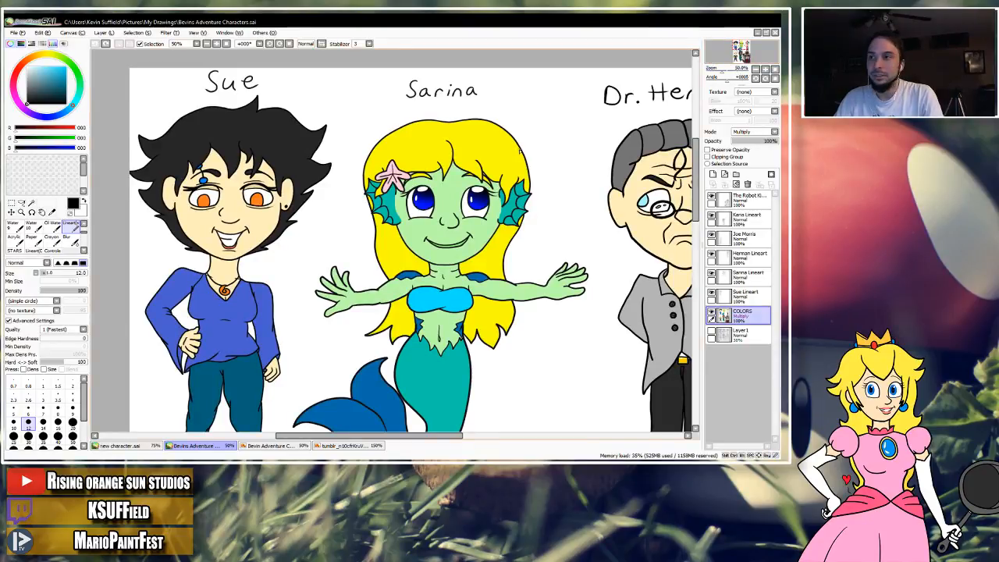
{"action": "left_click", "coordinate": [121, 445]}
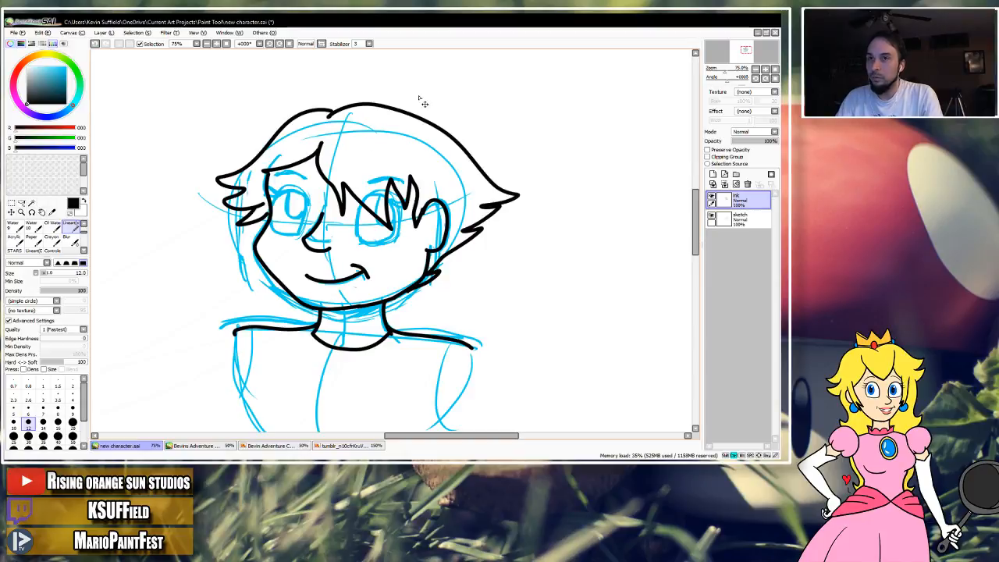
{"action": "left_click", "coordinate": [21, 33]}
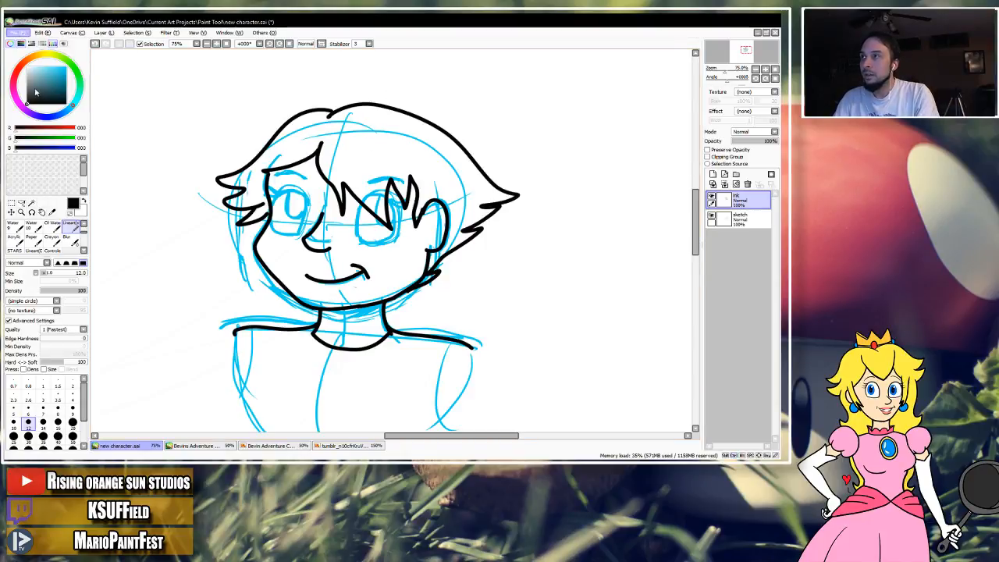
{"action": "left_click", "coordinate": [34, 98]}
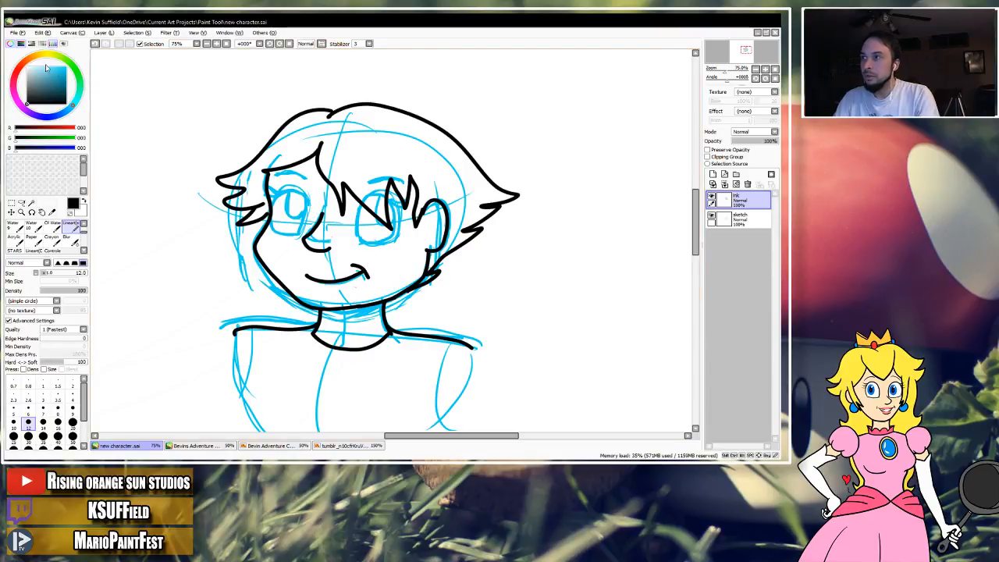
Make a rectangular selection around the head and shoulders, switch between the ink and sketch layers, and clear the selection.
{"action": "left_click", "coordinate": [11, 202]}
{"action": "mouse_move", "coordinate": [175, 90]}
{"action": "left_mouse_down"}
{"action": "mouse_move", "coordinate": [454, 255]}
{"action": "mouse_move", "coordinate": [528, 406]}
{"action": "left_mouse_up"}
{"action": "left_click", "coordinate": [741, 219]}
{"action": "left_click", "coordinate": [741, 203]}
{"action": "left_click", "coordinate": [740, 220], "text": "ctrl"}
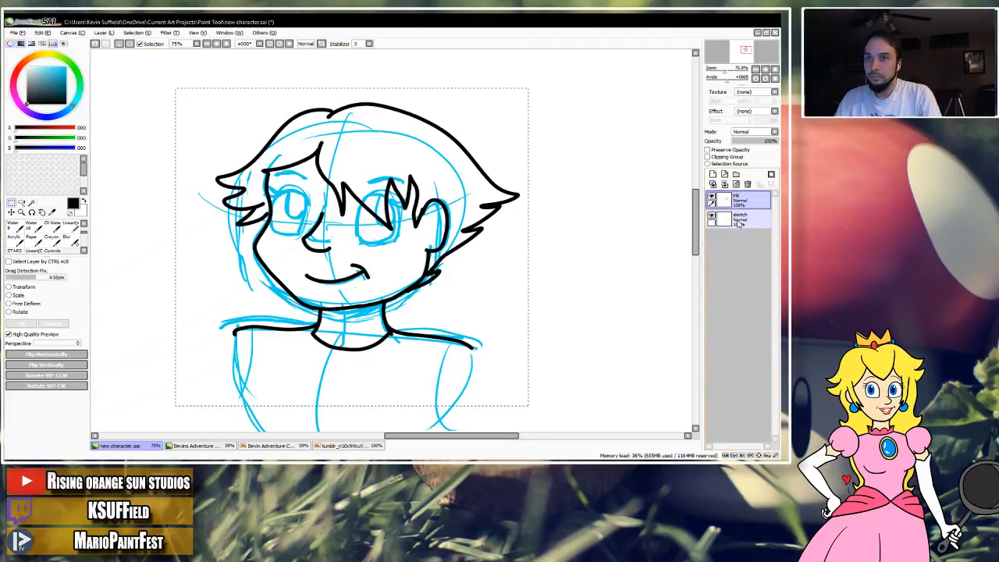
{"action": "left_click", "coordinate": [738, 221]}
{"action": "left_click", "coordinate": [736, 205], "text": "ctrl"}
{"action": "left_click", "coordinate": [731, 208], "text": "ctrl"}
{"action": "left_click", "coordinate": [731, 207], "text": "ctrl"}
{"action": "left_click", "coordinate": [733, 207], "text": "ctrl"}
{"action": "left_click", "coordinate": [734, 207], "text": "ctrl"}
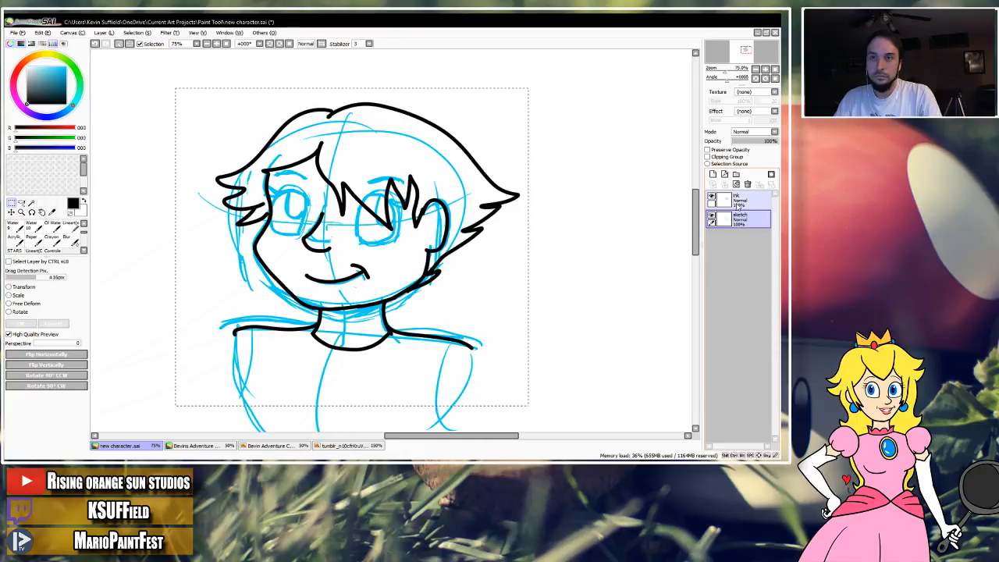
{"action": "left_click", "coordinate": [735, 207], "text": "ctrl"}
{"action": "key", "text": "ctrl+d"}
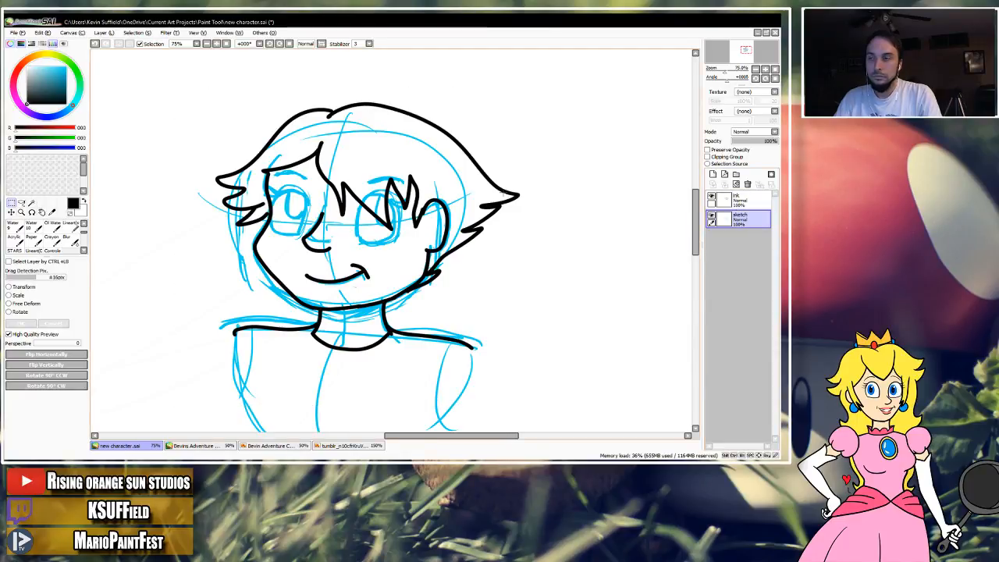
{"action": "left_click_drag", "start_coordinate": [502, 211], "coordinate": [507, 182]}
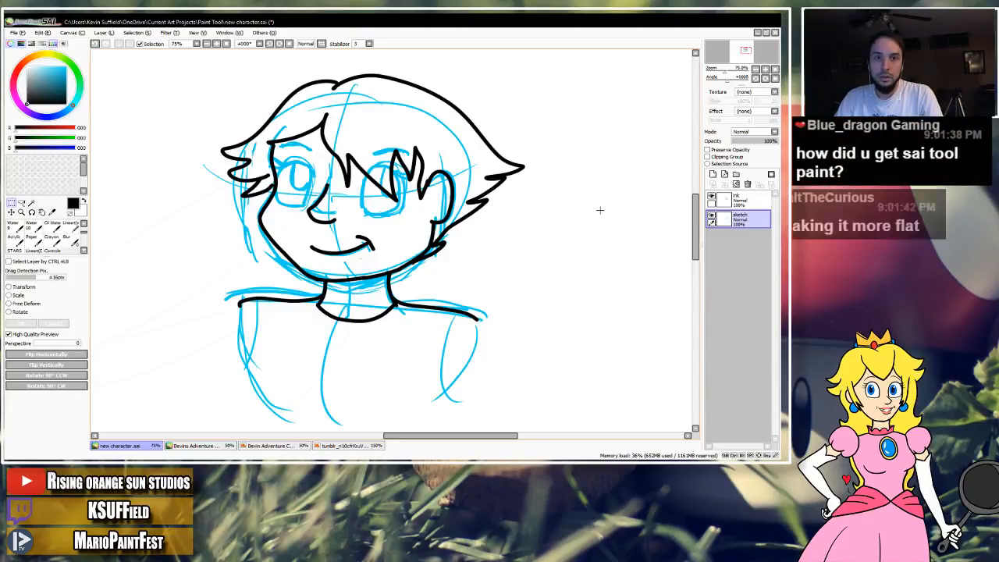
{"action": "left_click_drag", "start_coordinate": [600, 216], "coordinate": [589, 253]}
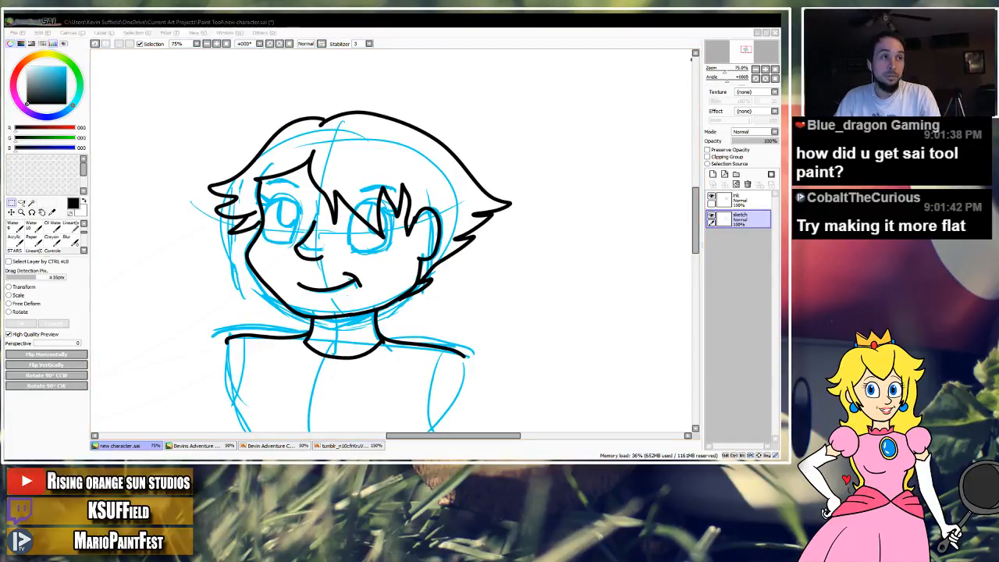
{"action": "left_click", "coordinate": [491, 218]}
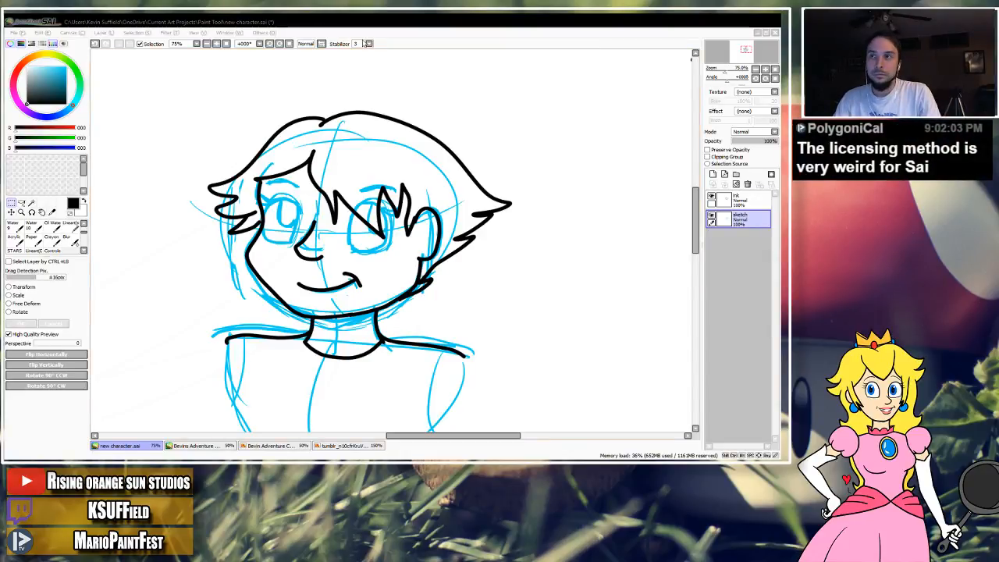
{"action": "left_click", "coordinate": [389, 33]}
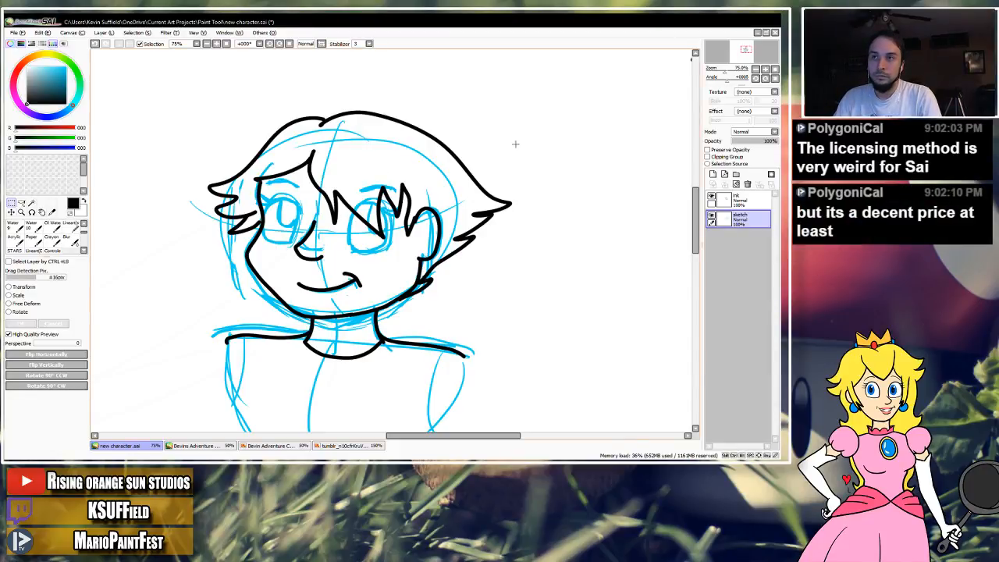
Reselect the lineart brush and undo a test stroke made beside the head.
{"action": "left_click", "coordinate": [72, 240]}
{"action": "left_click", "coordinate": [71, 227]}
{"action": "left_click_drag", "start_coordinate": [149, 195], "coordinate": [207, 119]}
{"action": "key", "text": "ctrl+z"}
{"action": "key", "text": "space"}
{"action": "left_click_drag", "start_coordinate": [388, 156], "coordinate": [390, 123]}
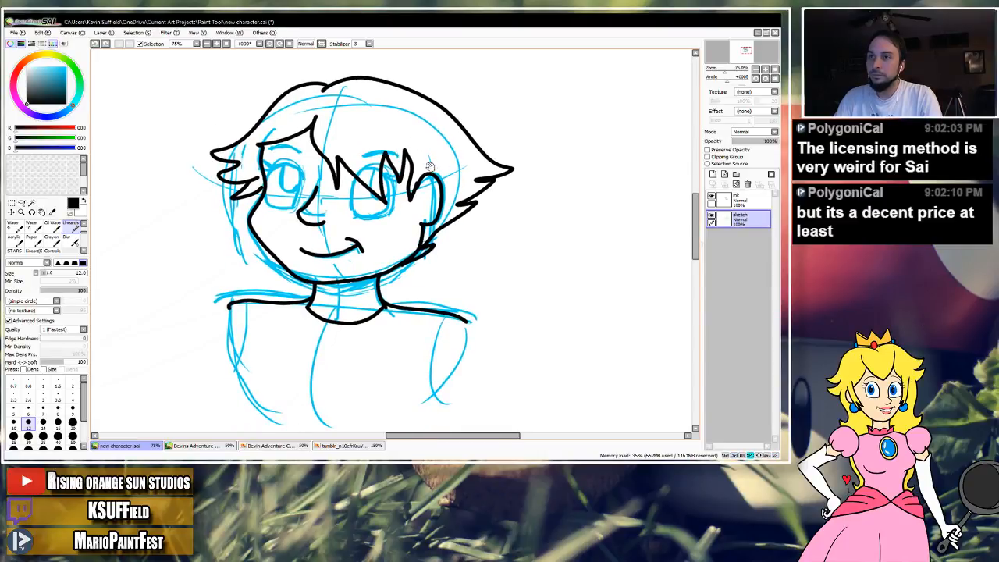
{"action": "left_click_drag", "start_coordinate": [434, 165], "coordinate": [429, 182]}
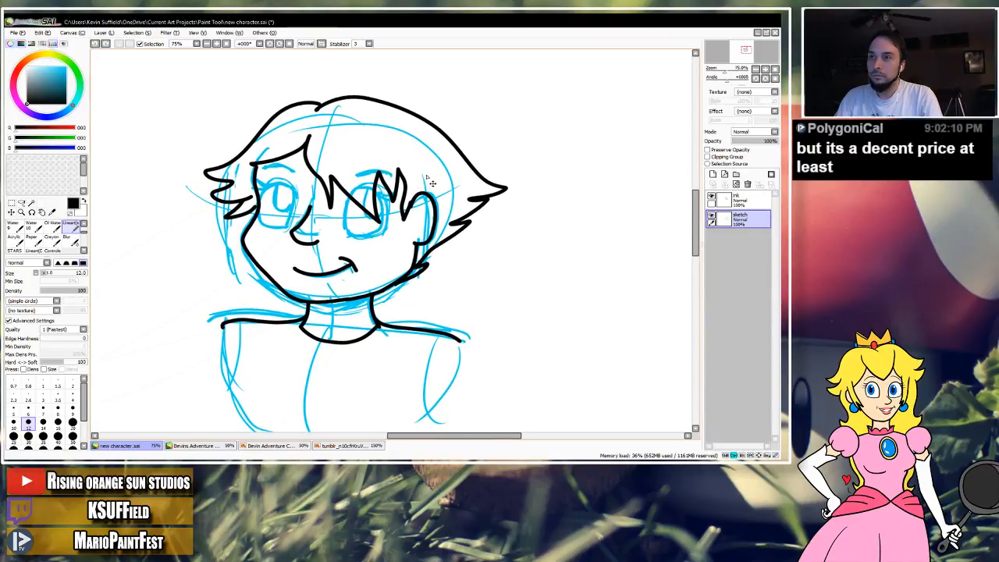
Undo back past the hair strokes and redo up to the rectangular selection around the head on the ink layer.
{"action": "key", "text": "ctrl+z"}
{"action": "key", "text": "ctrl+z"}
{"action": "key", "text": "ctrl+z"}
{"action": "key", "text": "ctrl+z"}
{"action": "key", "text": "ctrl+z"}
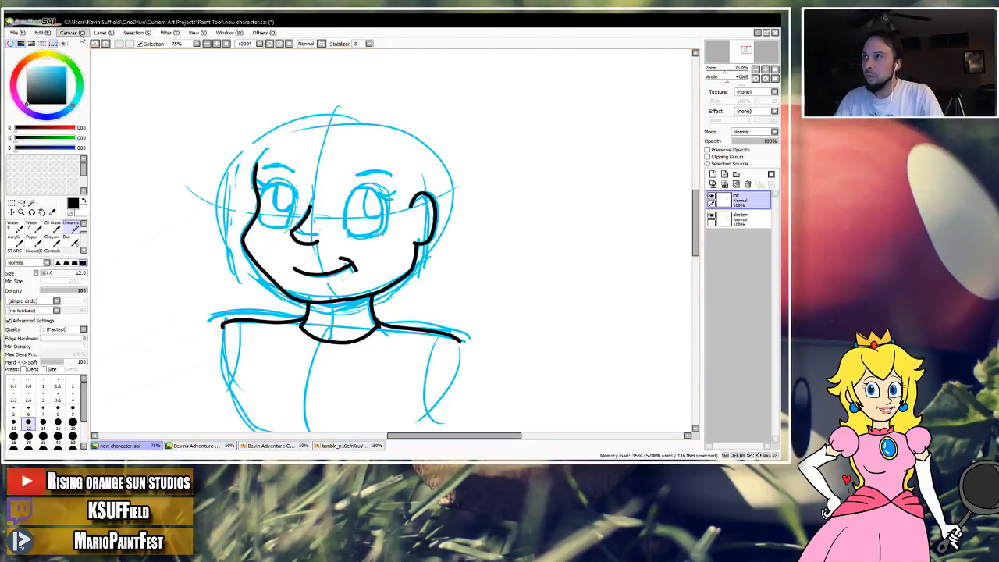
{"action": "left_click", "coordinate": [104, 44]}
{"action": "left_click", "coordinate": [104, 44]}
{"action": "left_click", "coordinate": [105, 44]}
{"action": "left_click", "coordinate": [105, 44]}
{"action": "left_click", "coordinate": [105, 44]}
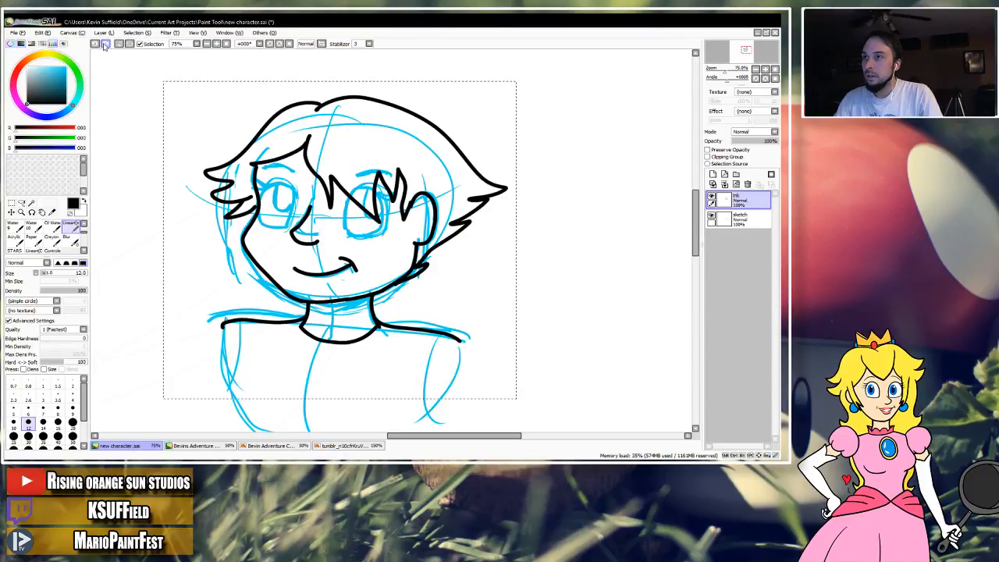
Copy the selected ink lines onto a new layer, move the copy to the left of the original head, and deselect.
{"action": "key", "text": "ctrl+c"}
{"action": "key", "text": "ctrl+v"}
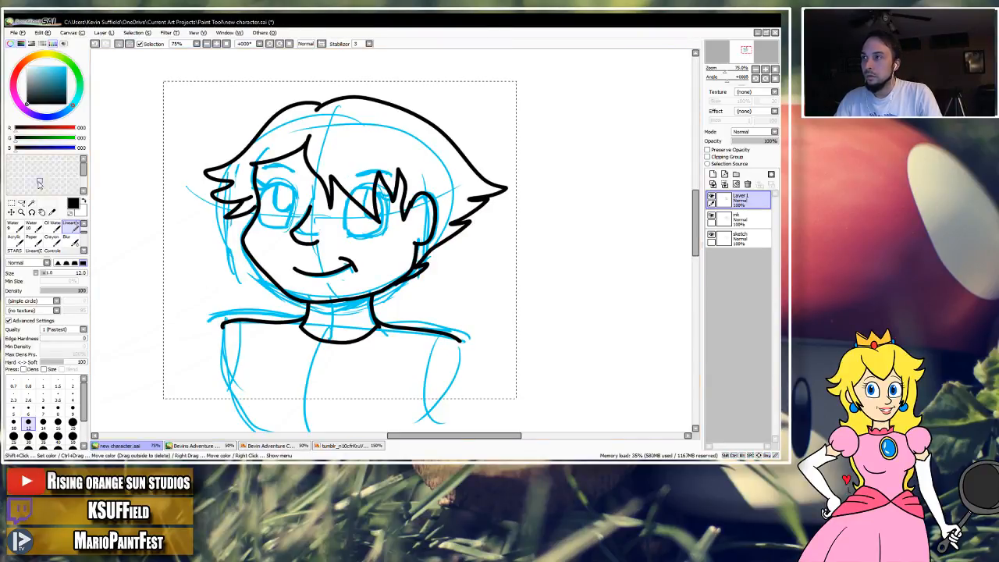
{"action": "left_click", "coordinate": [11, 213]}
{"action": "left_click_drag", "start_coordinate": [460, 195], "coordinate": [192, 193]}
{"action": "left_click_drag", "start_coordinate": [434, 192], "coordinate": [554, 181]}
{"action": "left_click_drag", "start_coordinate": [325, 186], "coordinate": [230, 183]}
{"action": "left_click_drag", "start_coordinate": [390, 188], "coordinate": [364, 216]}
{"action": "left_click_drag", "start_coordinate": [580, 153], "coordinate": [517, 152]}
{"action": "key", "text": "ctrl+d"}
Try the eraser on the hair tuft below the ear on the ink layer and enable pressure-controlled size for it.
{"action": "key", "text": "e"}
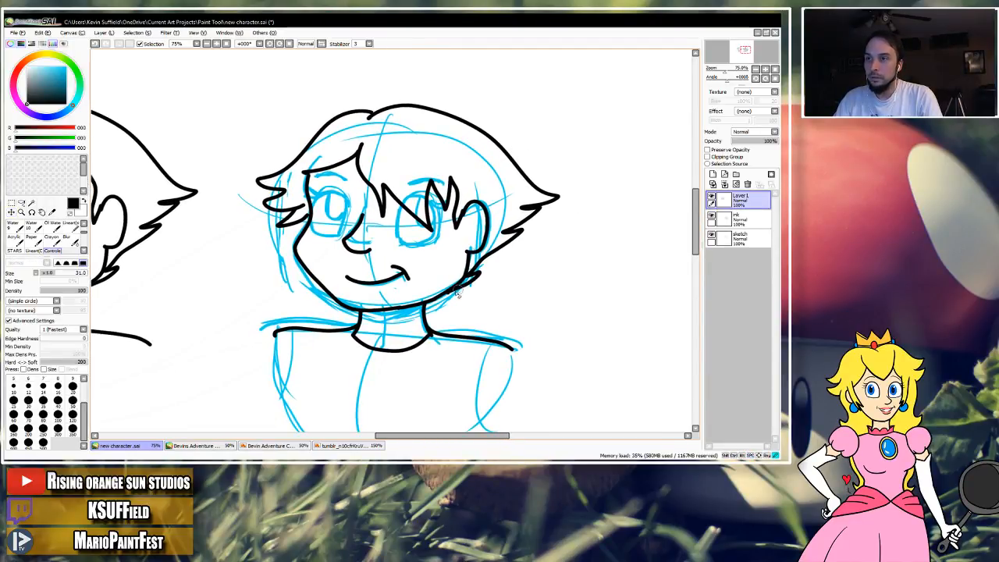
{"action": "left_click", "coordinate": [738, 220]}
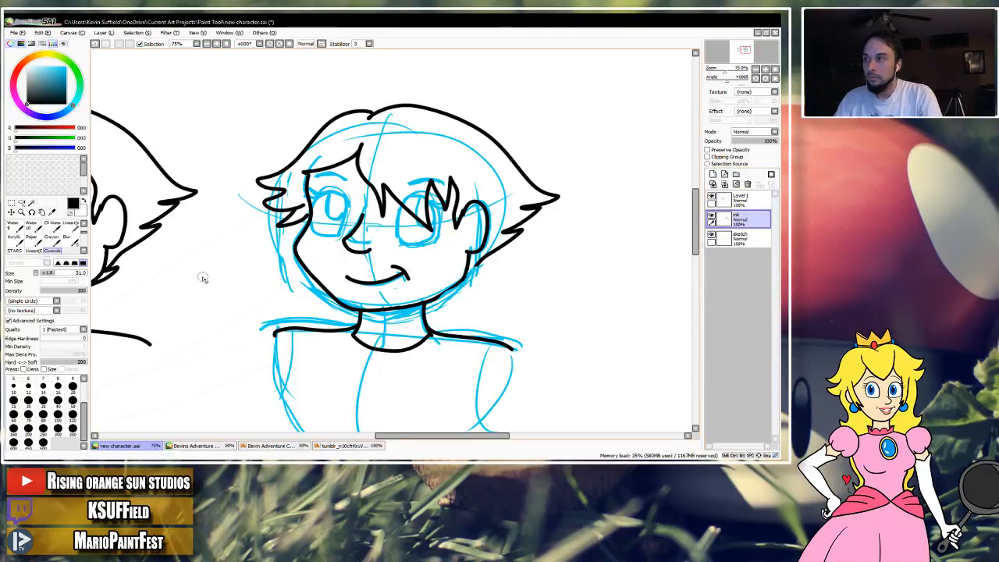
{"action": "left_click_drag", "start_coordinate": [479, 271], "coordinate": [466, 286]}
{"action": "left_click_drag", "start_coordinate": [84, 232], "coordinate": [83, 226]}
{"action": "scroll", "coordinate": [78, 239], "scroll_direction": "down", "scroll_amount": 1}
{"action": "left_click", "coordinate": [53, 242]}
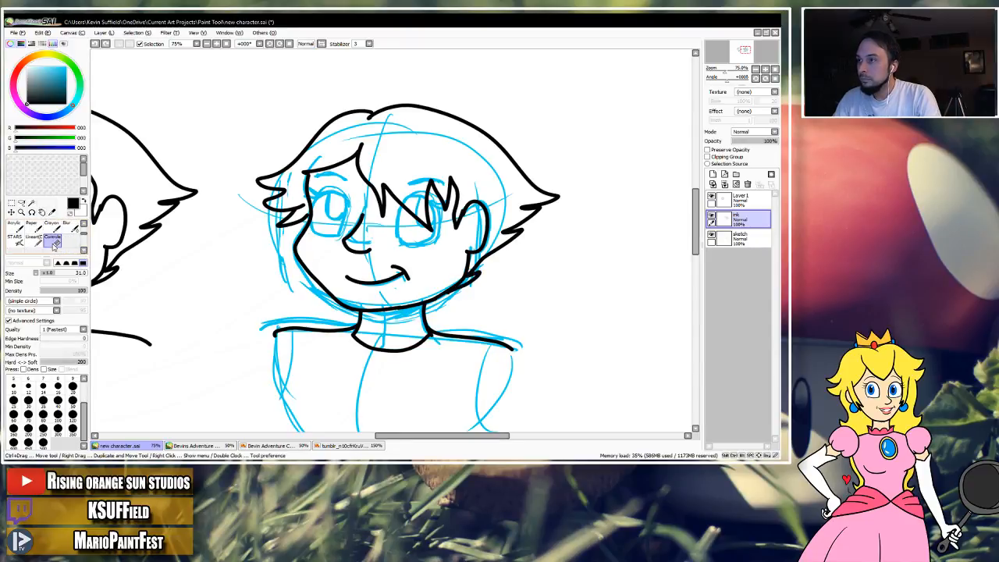
{"action": "left_click", "coordinate": [45, 369]}
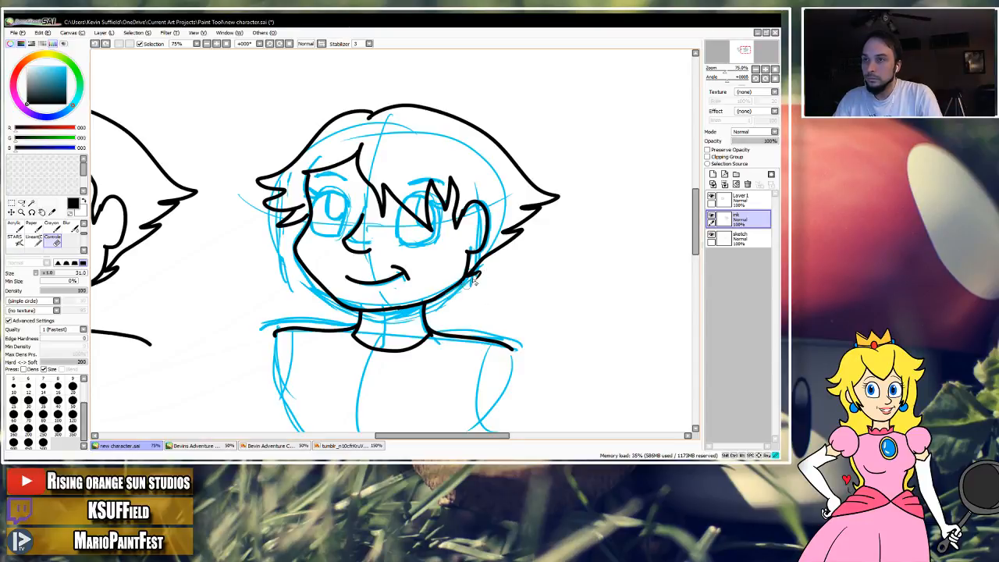
Erase the entire hairstyle from the original head on the ink layer, enlarging the eraser to size 50.
{"action": "mouse_move", "coordinate": [480, 263]}
{"action": "left_mouse_down"}
{"action": "mouse_move", "coordinate": [534, 214]}
{"action": "mouse_move", "coordinate": [520, 207]}
{"action": "left_mouse_up"}
{"action": "mouse_move", "coordinate": [365, 180]}
{"action": "left_mouse_down"}
{"action": "mouse_move", "coordinate": [361, 141]}
{"action": "mouse_move", "coordinate": [361, 176]}
{"action": "mouse_move", "coordinate": [381, 213]}
{"action": "mouse_move", "coordinate": [385, 184]}
{"action": "mouse_move", "coordinate": [391, 242]}
{"action": "mouse_move", "coordinate": [295, 210]}
{"action": "mouse_move", "coordinate": [387, 192]}
{"action": "mouse_move", "coordinate": [441, 235]}
{"action": "mouse_move", "coordinate": [435, 187]}
{"action": "mouse_move", "coordinate": [447, 178]}
{"action": "mouse_move", "coordinate": [452, 187]}
{"action": "mouse_move", "coordinate": [455, 225]}
{"action": "mouse_move", "coordinate": [453, 209]}
{"action": "mouse_move", "coordinate": [426, 189]}
{"action": "left_mouse_up"}
{"action": "left_click", "coordinate": [72, 399]}
{"action": "mouse_move", "coordinate": [355, 156]}
{"action": "left_mouse_down"}
{"action": "mouse_move", "coordinate": [298, 172]}
{"action": "mouse_move", "coordinate": [298, 209]}
{"action": "mouse_move", "coordinate": [283, 227]}
{"action": "mouse_move", "coordinate": [258, 173]}
{"action": "mouse_move", "coordinate": [275, 190]}
{"action": "mouse_move", "coordinate": [261, 190]}
{"action": "mouse_move", "coordinate": [298, 216]}
{"action": "left_mouse_up"}
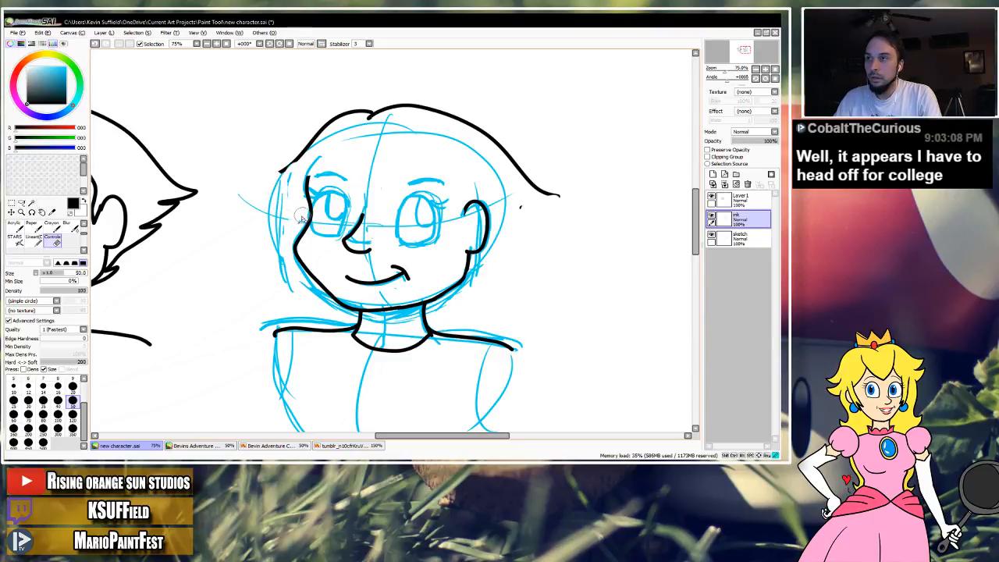
{"action": "mouse_move", "coordinate": [275, 158]}
{"action": "left_mouse_down"}
{"action": "mouse_move", "coordinate": [342, 115]}
{"action": "mouse_move", "coordinate": [401, 106]}
{"action": "mouse_move", "coordinate": [482, 130]}
{"action": "mouse_move", "coordinate": [555, 197]}
{"action": "left_mouse_up"}
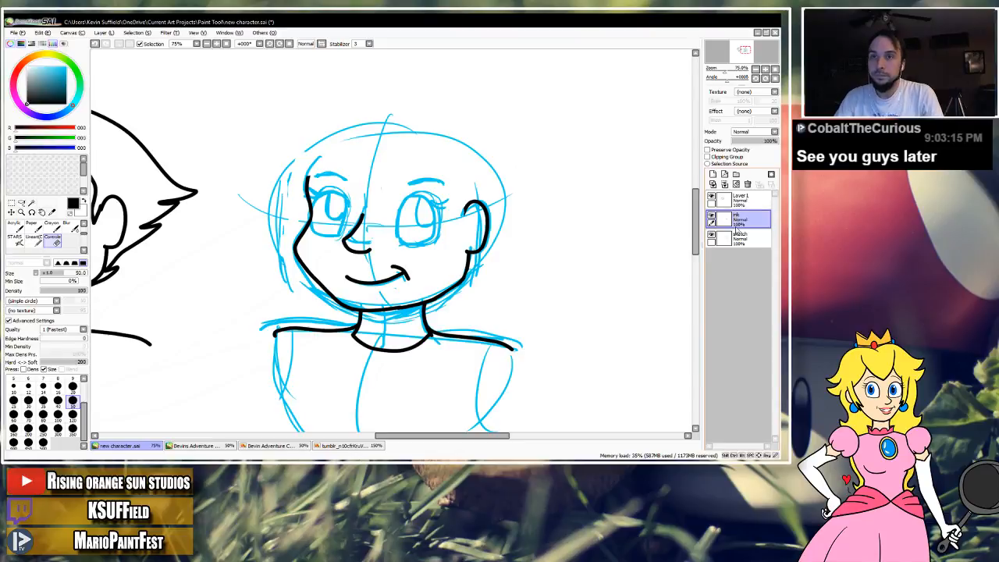
Add a new layer above the ink layer, switch to the lineart brush, and undo a test stroke.
{"action": "left_click", "coordinate": [713, 175]}
{"action": "double_click", "coordinate": [742, 220]}
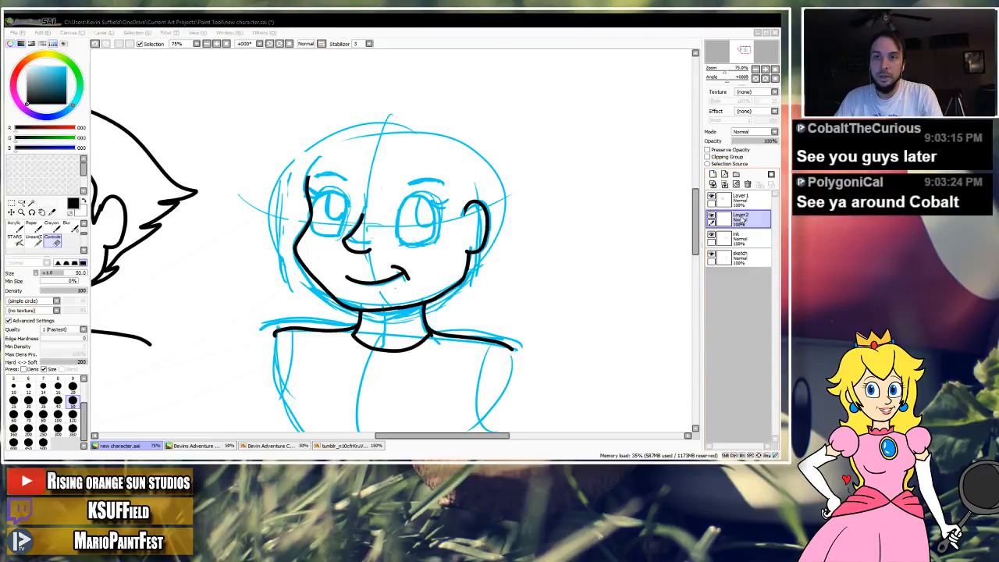
{"action": "left_click", "coordinate": [83, 223]}
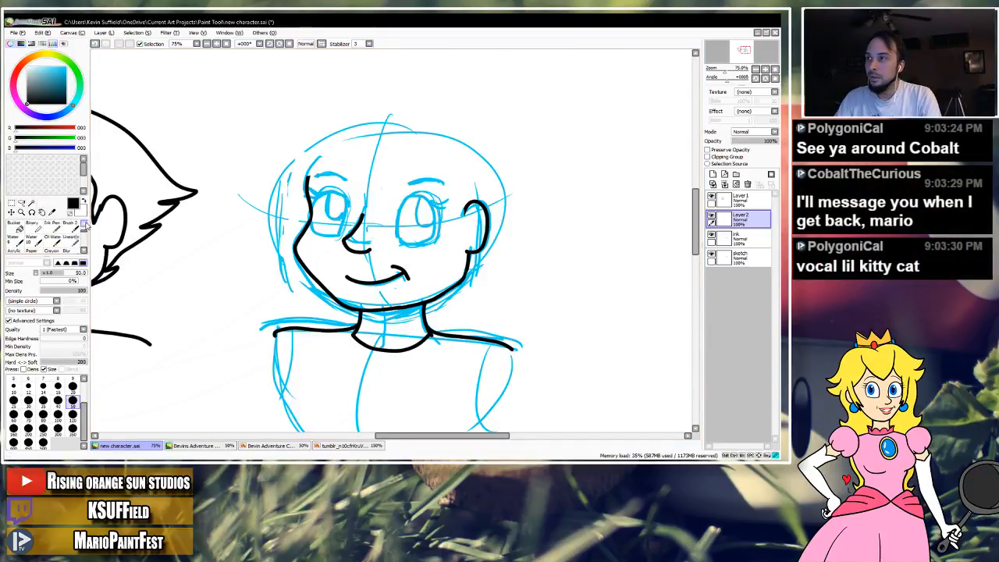
{"action": "left_click", "coordinate": [72, 240]}
{"action": "mouse_move", "coordinate": [192, 164]}
{"action": "left_mouse_down"}
{"action": "mouse_move", "coordinate": [292, 109]}
{"action": "mouse_move", "coordinate": [351, 129]}
{"action": "left_mouse_up"}
{"action": "key", "text": "ctrl+z"}
{"action": "mouse_move", "coordinate": [360, 198]}
{"action": "left_mouse_down"}
{"action": "mouse_move", "coordinate": [573, 172]}
{"action": "mouse_move", "coordinate": [536, 191]}
{"action": "mouse_move", "coordinate": [405, 202]}
{"action": "left_mouse_up"}
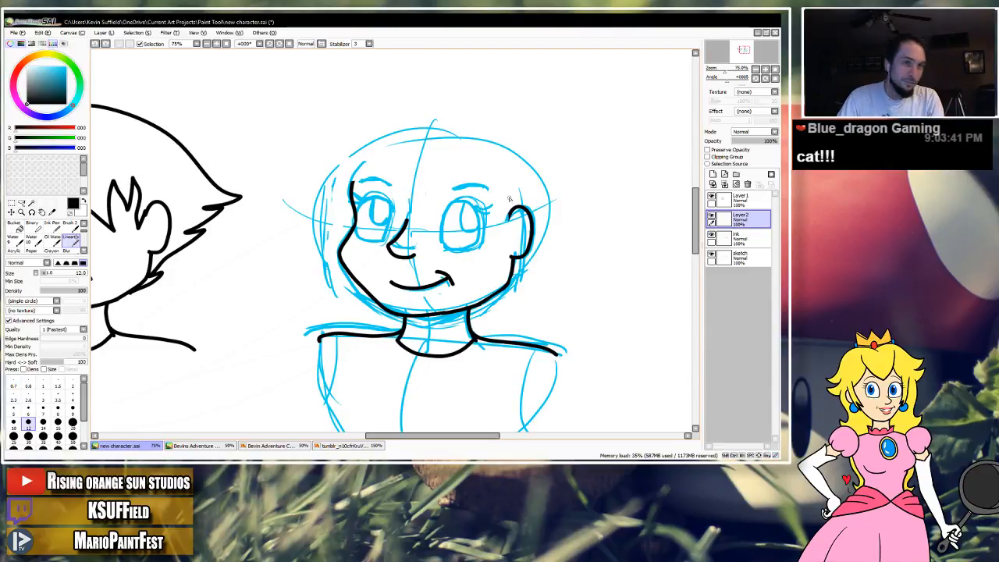
{"action": "left_click_drag", "start_coordinate": [444, 167], "coordinate": [440, 174]}
{"action": "mouse_move", "coordinate": [348, 177]}
{"action": "left_mouse_down"}
{"action": "mouse_move", "coordinate": [353, 167]}
{"action": "mouse_move", "coordinate": [453, 172]}
{"action": "mouse_move", "coordinate": [546, 188]}
{"action": "mouse_move", "coordinate": [491, 195]}
{"action": "mouse_move", "coordinate": [472, 220]}
{"action": "left_mouse_up"}
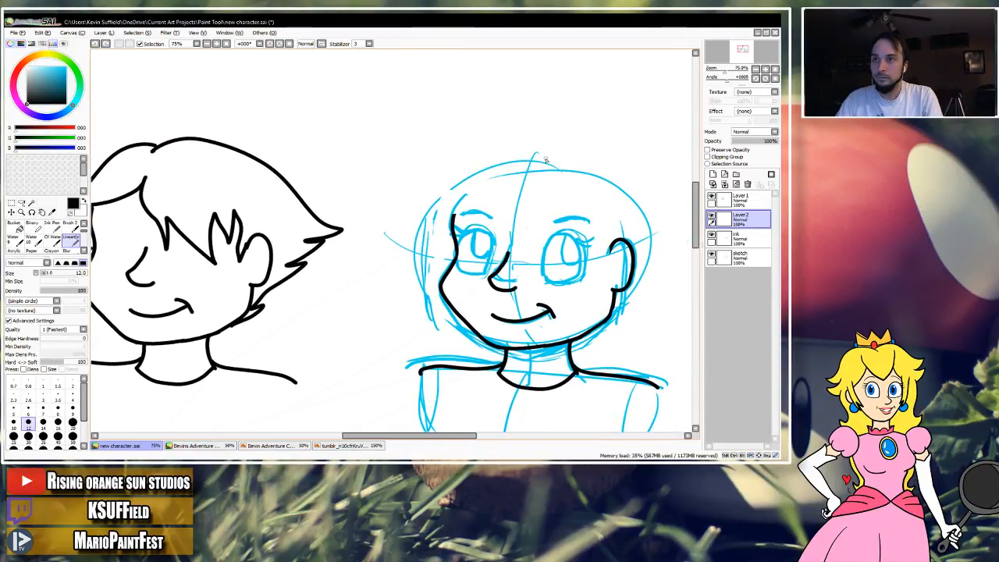
{"action": "key", "text": "ctrl+z"}
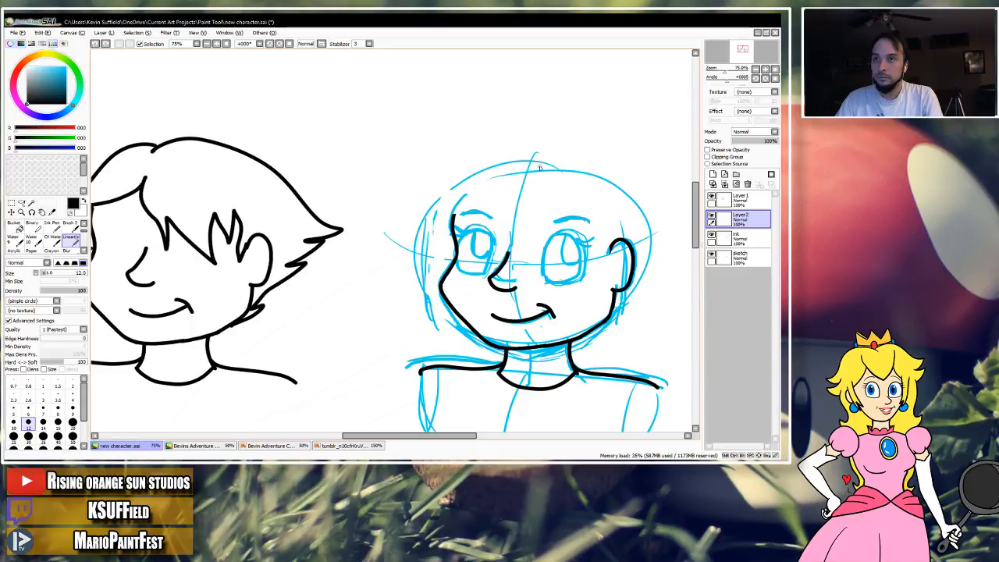
{"action": "mouse_move", "coordinate": [585, 165]}
{"action": "left_mouse_down"}
{"action": "mouse_move", "coordinate": [623, 179]}
{"action": "mouse_move", "coordinate": [656, 234]}
{"action": "left_mouse_up"}
{"action": "key", "text": "ctrl+z"}
{"action": "mouse_move", "coordinate": [527, 168]}
{"action": "left_mouse_down"}
{"action": "mouse_move", "coordinate": [586, 173]}
{"action": "mouse_move", "coordinate": [636, 200]}
{"action": "mouse_move", "coordinate": [646, 251]}
{"action": "left_mouse_up"}
{"action": "key", "text": "ctrl+z"}
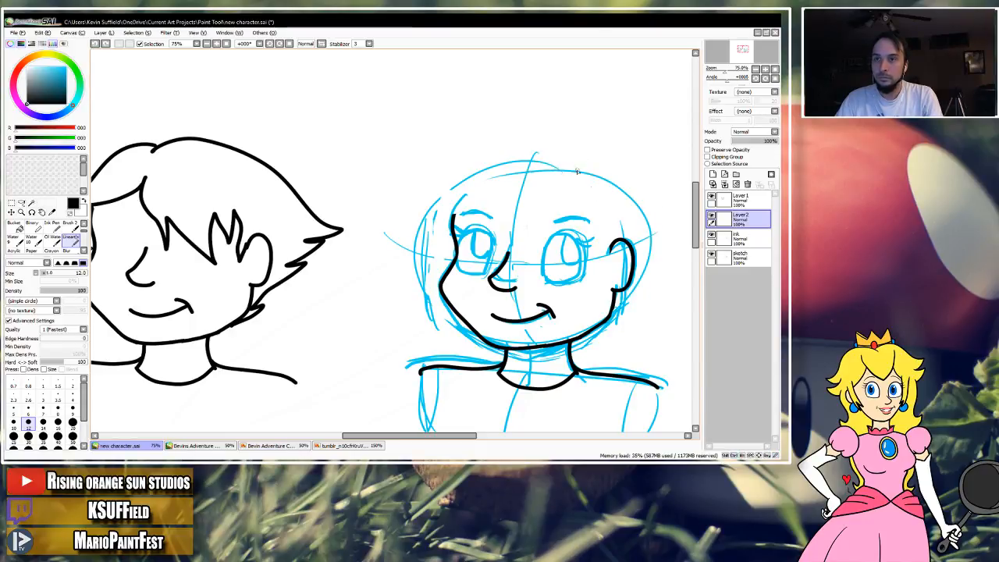
Ink a short hairstyle's outline from the crown to behind the ear, plus a jagged fringe and parting line over the right eye.
{"action": "left_click_drag", "start_coordinate": [646, 208], "coordinate": [652, 236]}
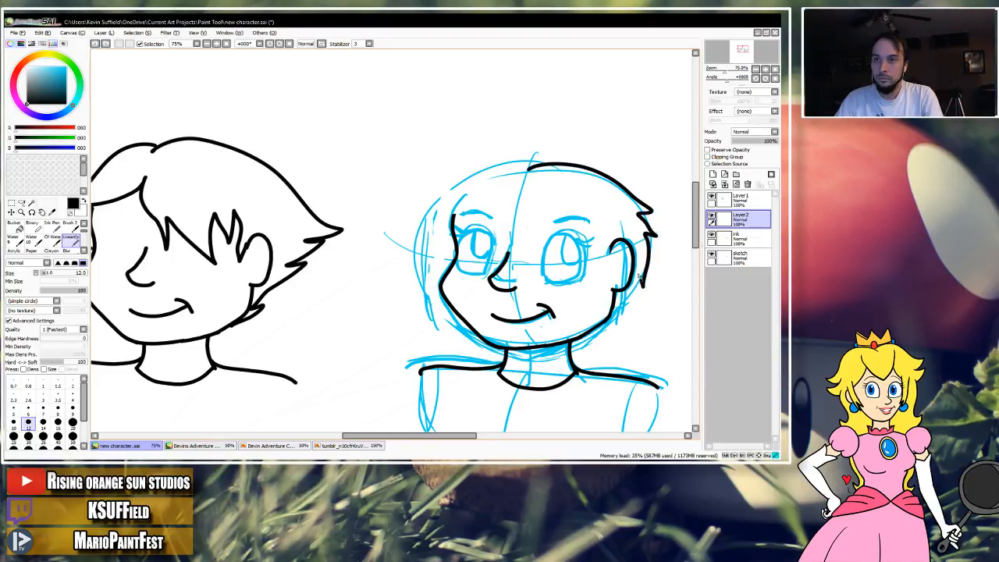
{"action": "left_click_drag", "start_coordinate": [577, 210], "coordinate": [557, 211]}
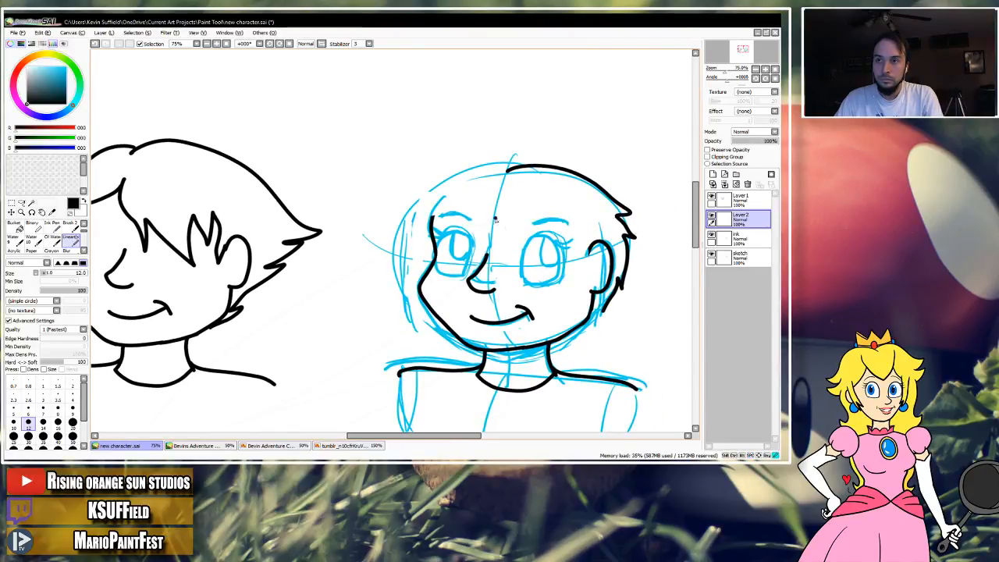
{"action": "mouse_move", "coordinate": [538, 250]}
{"action": "left_mouse_down"}
{"action": "mouse_move", "coordinate": [537, 275]}
{"action": "mouse_move", "coordinate": [575, 222]}
{"action": "left_mouse_up"}
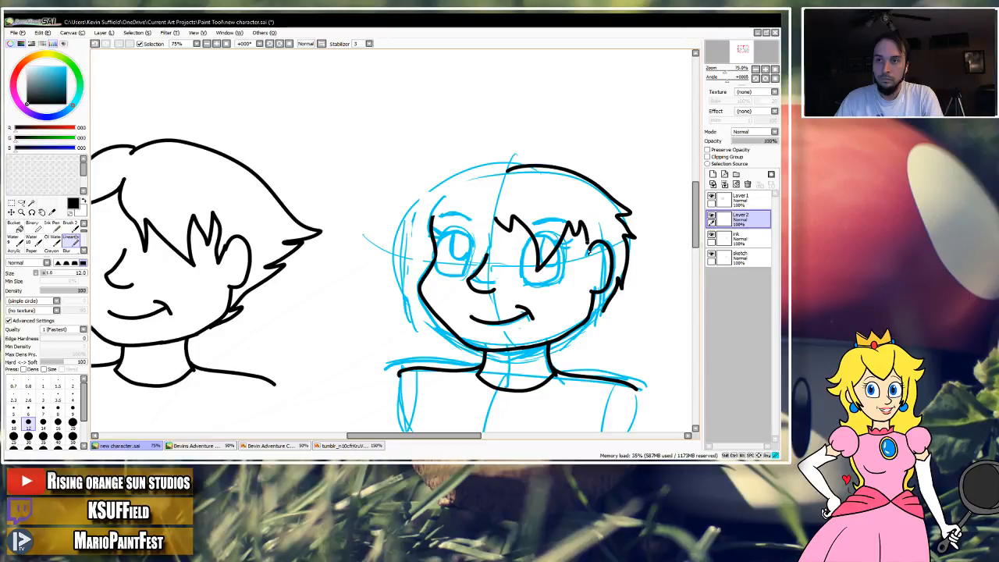
{"action": "left_click_drag", "start_coordinate": [492, 214], "coordinate": [471, 216]}
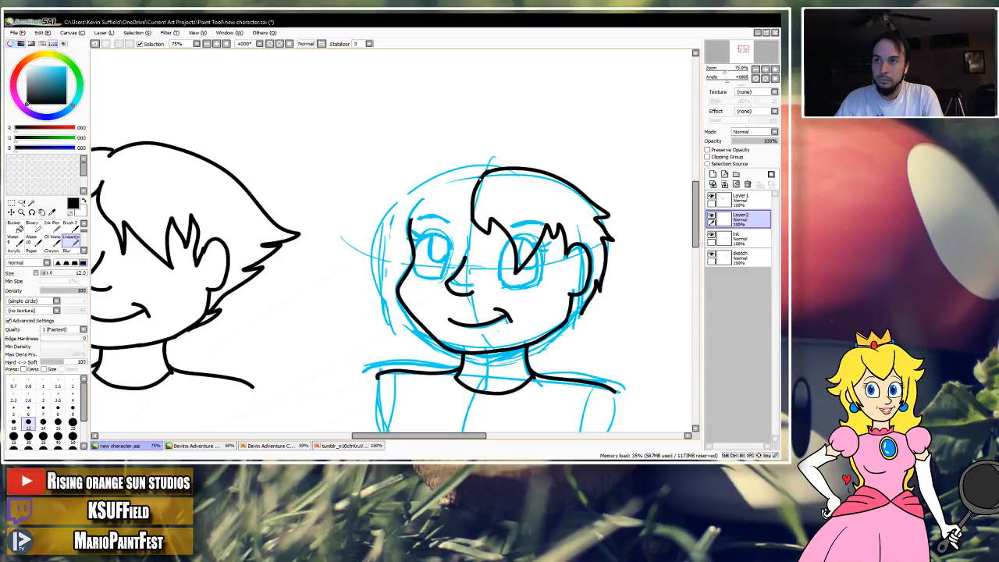
Ink the short hair's left outline from the parting to spiky tips at the temple, and add a tuft below the ear.
{"action": "key", "text": "ctrl+z"}
{"action": "left_click_drag", "start_coordinate": [486, 173], "coordinate": [454, 168]}
{"action": "left_click_drag", "start_coordinate": [408, 201], "coordinate": [400, 217]}
{"action": "key", "text": "ctrl+z"}
{"action": "mouse_move", "coordinate": [485, 173]}
{"action": "left_mouse_down"}
{"action": "mouse_move", "coordinate": [443, 170]}
{"action": "mouse_move", "coordinate": [392, 204]}
{"action": "left_mouse_up"}
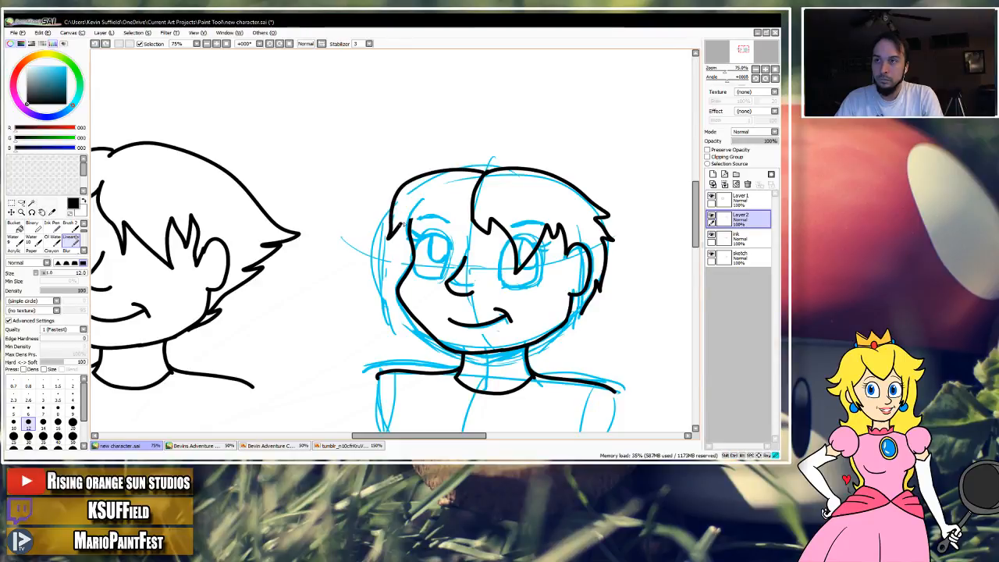
{"action": "left_click_drag", "start_coordinate": [463, 233], "coordinate": [457, 197]}
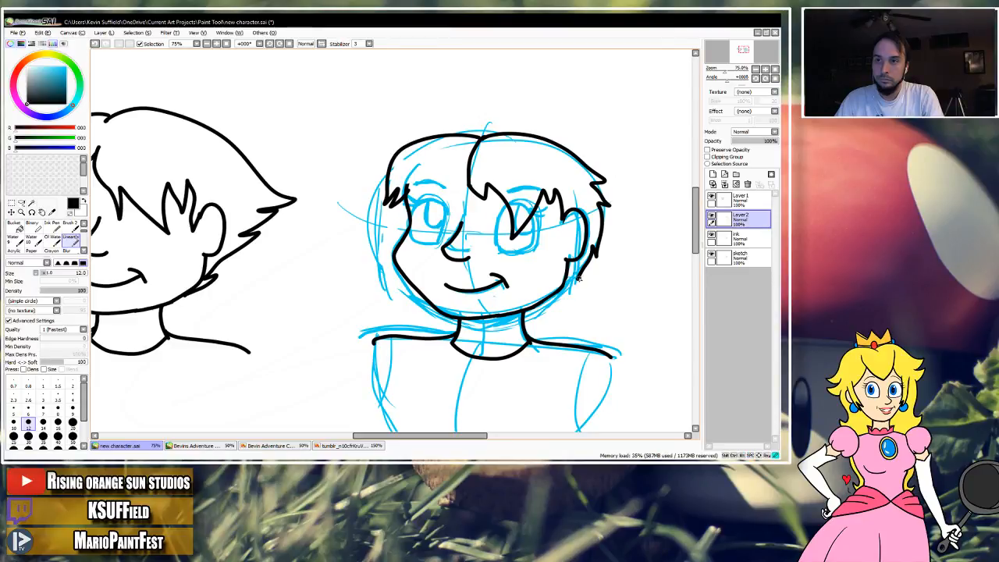
{"action": "left_click_drag", "start_coordinate": [572, 271], "coordinate": [569, 287]}
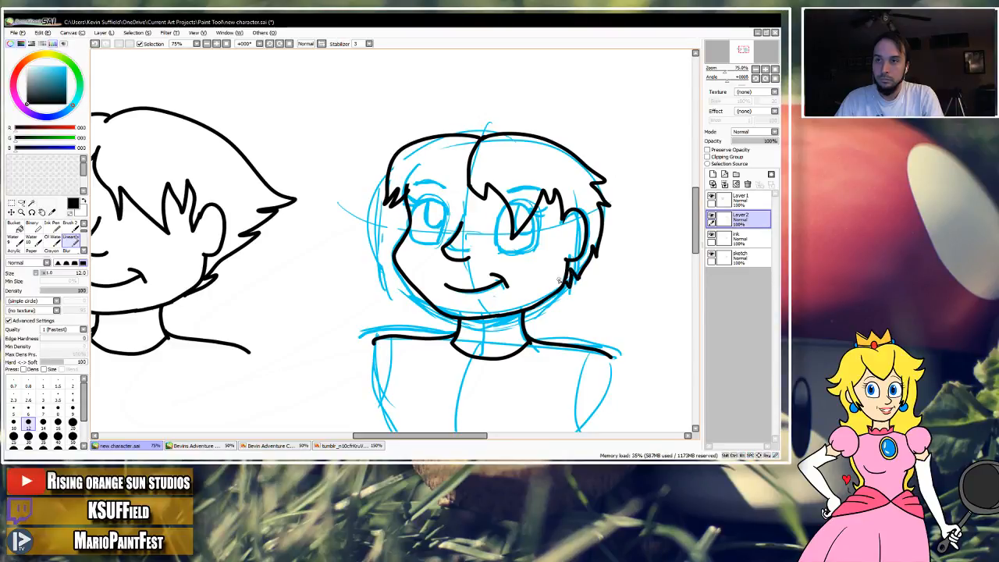
Ink the jagged fringe over the left brow and compare the head with the new hair layer hidden and shown.
{"action": "left_click_drag", "start_coordinate": [503, 242], "coordinate": [480, 249]}
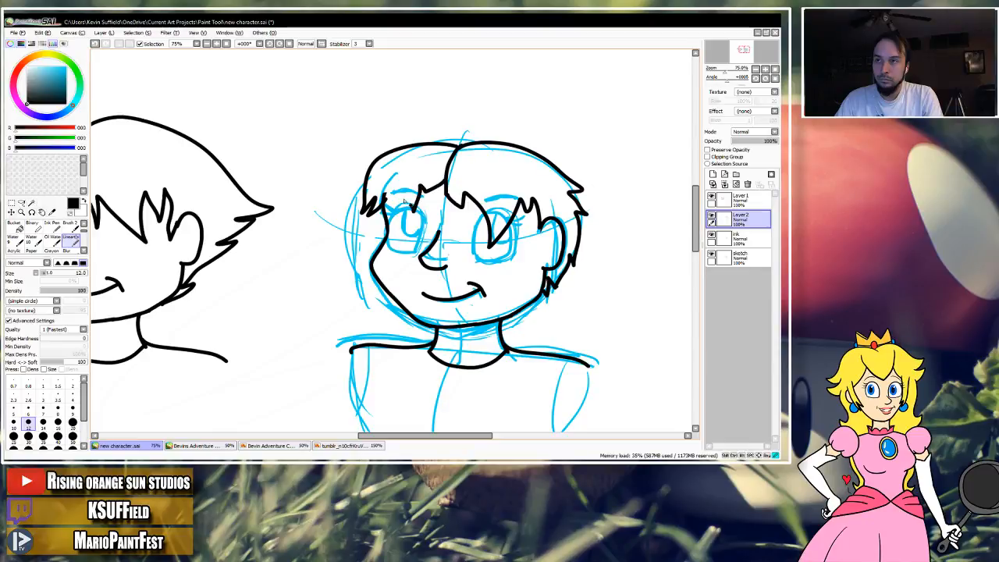
{"action": "key", "text": "ctrl+z"}
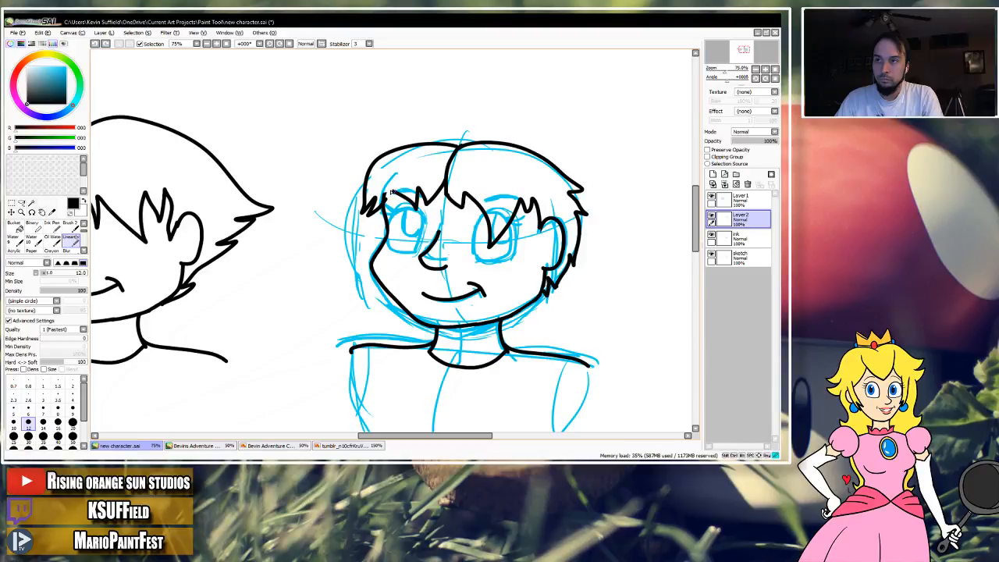
{"action": "left_click_drag", "start_coordinate": [527, 189], "coordinate": [480, 162]}
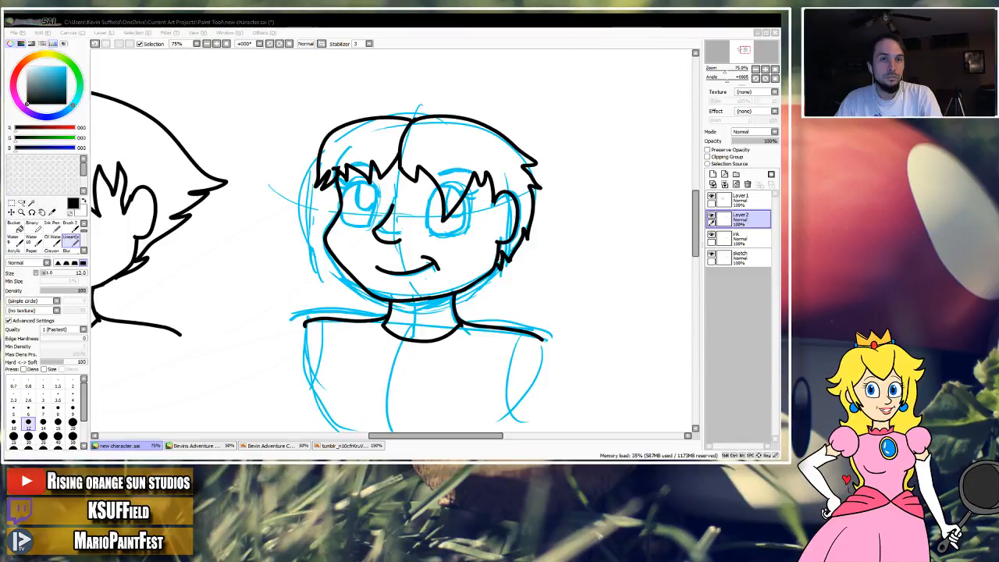
{"action": "mouse_move", "coordinate": [575, 218]}
{"action": "left_mouse_down"}
{"action": "mouse_move", "coordinate": [593, 245]}
{"action": "mouse_move", "coordinate": [693, 260]}
{"action": "mouse_move", "coordinate": [569, 252]}
{"action": "mouse_move", "coordinate": [676, 257]}
{"action": "mouse_move", "coordinate": [606, 257]}
{"action": "mouse_move", "coordinate": [692, 231]}
{"action": "mouse_move", "coordinate": [590, 226]}
{"action": "mouse_move", "coordinate": [559, 210]}
{"action": "left_mouse_up"}
{"action": "left_click", "coordinate": [711, 216]}
{"action": "left_click", "coordinate": [711, 215]}
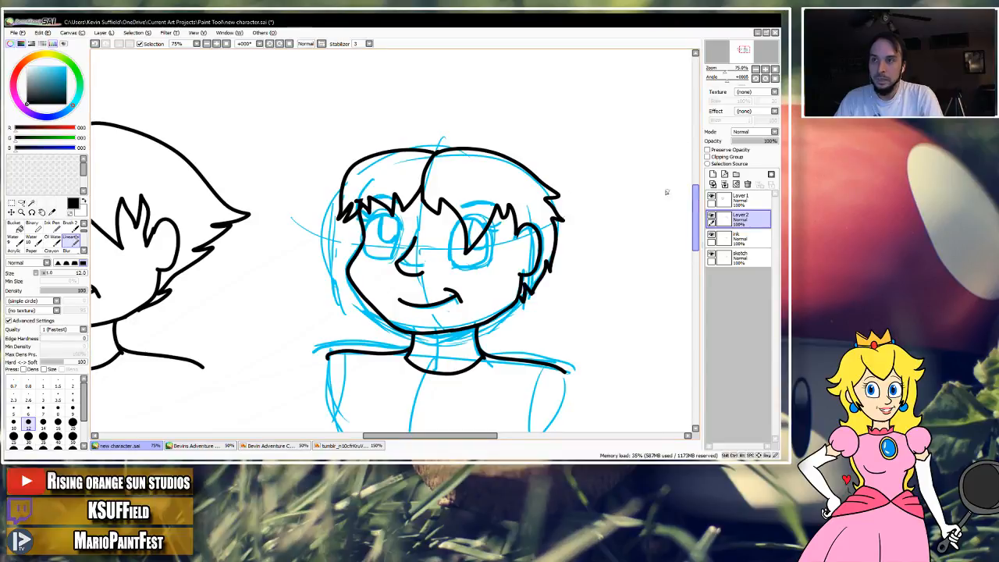
Erase the whole short hairstyle from the new layer.
{"action": "key", "text": "e"}
{"action": "mouse_move", "coordinate": [382, 204]}
{"action": "left_mouse_down"}
{"action": "mouse_move", "coordinate": [338, 228]}
{"action": "mouse_move", "coordinate": [341, 178]}
{"action": "mouse_move", "coordinate": [376, 151]}
{"action": "mouse_move", "coordinate": [372, 222]}
{"action": "mouse_move", "coordinate": [415, 190]}
{"action": "mouse_move", "coordinate": [382, 212]}
{"action": "mouse_move", "coordinate": [381, 191]}
{"action": "mouse_move", "coordinate": [411, 204]}
{"action": "mouse_move", "coordinate": [428, 143]}
{"action": "mouse_move", "coordinate": [411, 145]}
{"action": "mouse_move", "coordinate": [508, 151]}
{"action": "mouse_move", "coordinate": [538, 175]}
{"action": "mouse_move", "coordinate": [550, 204]}
{"action": "mouse_move", "coordinate": [552, 245]}
{"action": "mouse_move", "coordinate": [521, 296]}
{"action": "left_mouse_up"}
{"action": "mouse_move", "coordinate": [557, 226]}
{"action": "left_mouse_down"}
{"action": "mouse_move", "coordinate": [552, 195]}
{"action": "mouse_move", "coordinate": [475, 234]}
{"action": "mouse_move", "coordinate": [425, 201]}
{"action": "mouse_move", "coordinate": [457, 220]}
{"action": "mouse_move", "coordinate": [470, 251]}
{"action": "mouse_move", "coordinate": [437, 212]}
{"action": "mouse_move", "coordinate": [468, 248]}
{"action": "mouse_move", "coordinate": [504, 204]}
{"action": "mouse_move", "coordinate": [518, 212]}
{"action": "mouse_move", "coordinate": [486, 228]}
{"action": "left_mouse_up"}
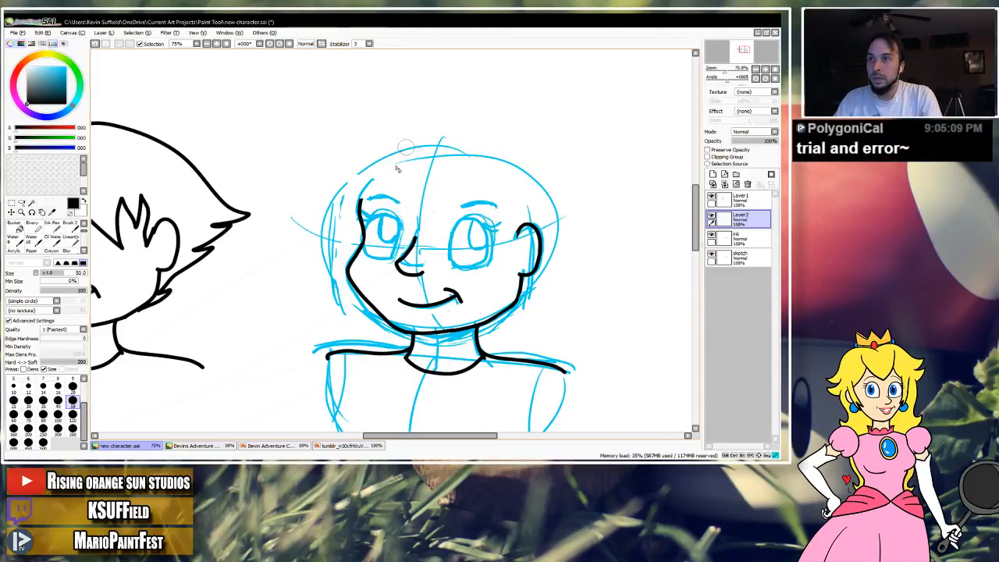
Reselect the lineart brush and undo the trial hair strokes near the crown.
{"action": "left_click", "coordinate": [71, 240]}
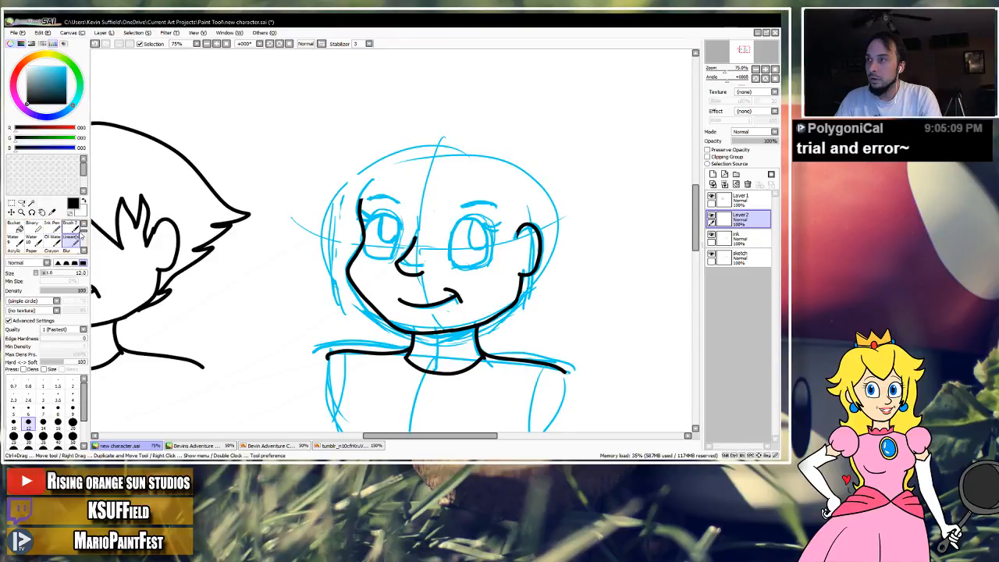
{"action": "left_click_drag", "start_coordinate": [390, 152], "coordinate": [412, 134]}
{"action": "key", "text": "ctrl+z"}
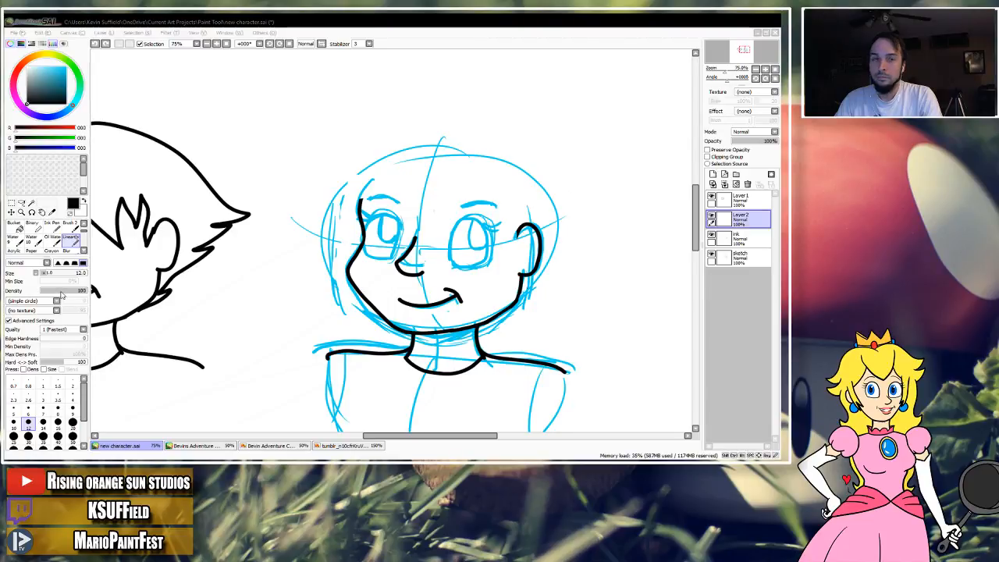
{"action": "left_click", "coordinate": [468, 21]}
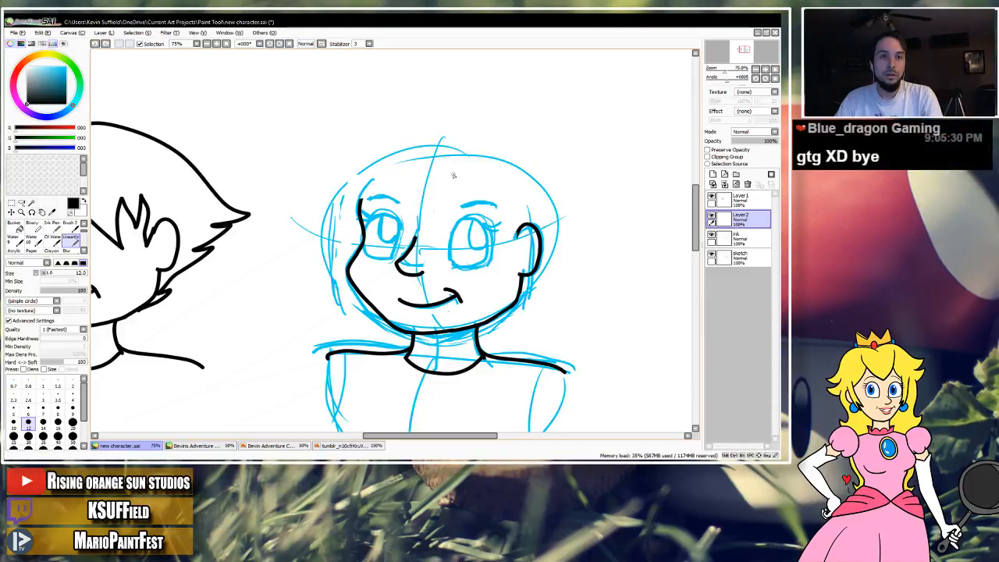
{"action": "key", "text": "ctrl+z"}
{"action": "left_click_drag", "start_coordinate": [363, 194], "coordinate": [383, 190]}
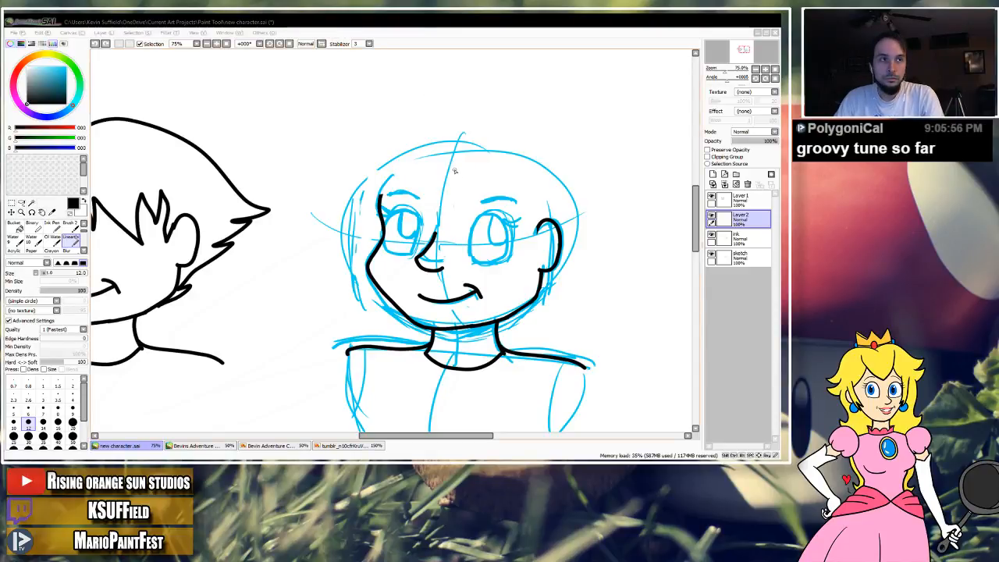
{"action": "mouse_move", "coordinate": [459, 177]}
{"action": "left_mouse_down"}
{"action": "mouse_move", "coordinate": [435, 179]}
{"action": "mouse_move", "coordinate": [473, 185]}
{"action": "left_mouse_up"}
{"action": "key", "text": "ctrl+z"}
{"action": "key", "text": "ctrl+z"}
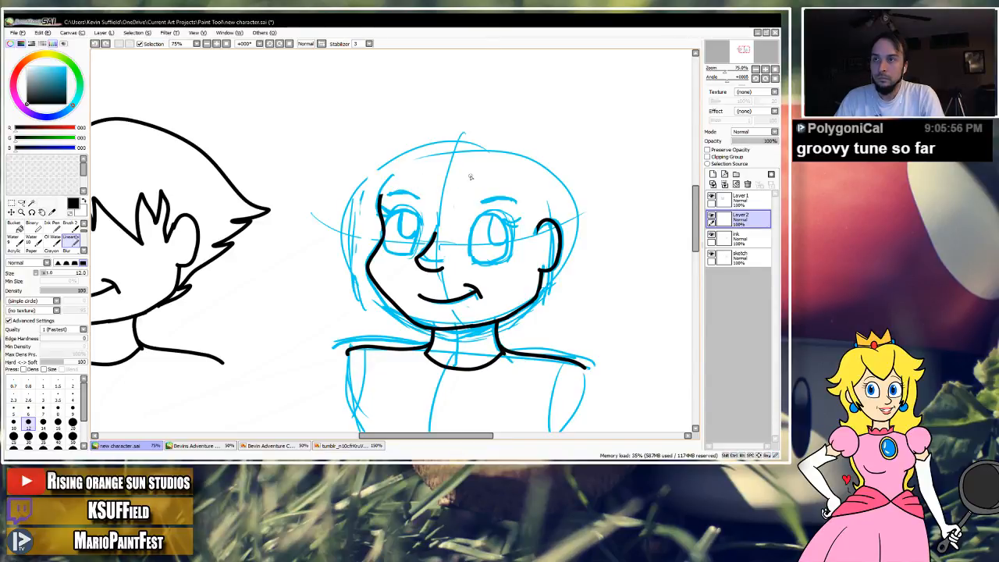
{"action": "mouse_move", "coordinate": [444, 176]}
{"action": "left_mouse_down"}
{"action": "mouse_move", "coordinate": [474, 182]}
{"action": "mouse_move", "coordinate": [431, 160]}
{"action": "mouse_move", "coordinate": [390, 188]}
{"action": "mouse_move", "coordinate": [445, 166]}
{"action": "mouse_move", "coordinate": [413, 170]}
{"action": "left_mouse_up"}
{"action": "key", "text": "ctrl+z"}
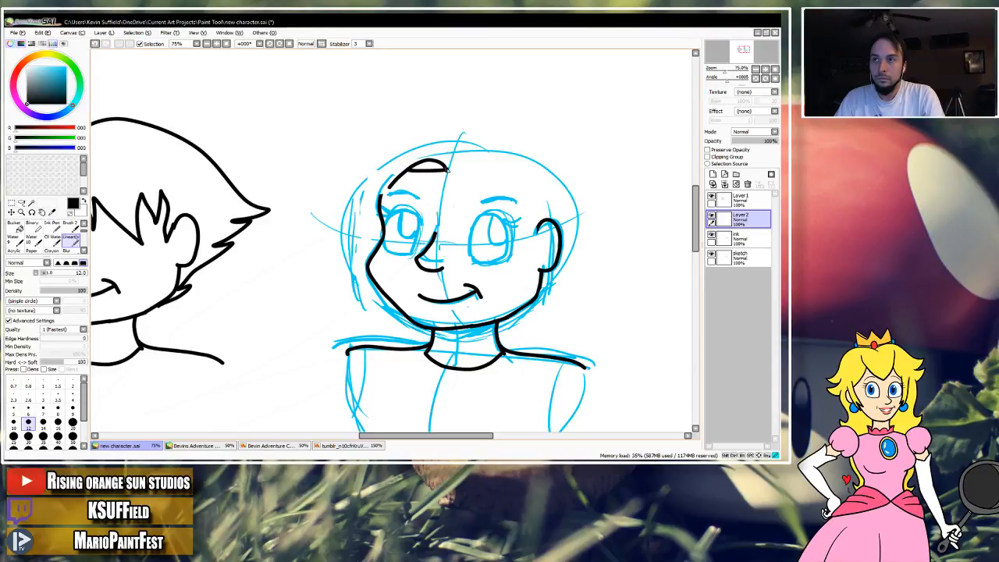
{"action": "key", "text": "ctrl+z"}
{"action": "left_click_drag", "start_coordinate": [461, 197], "coordinate": [467, 177]}
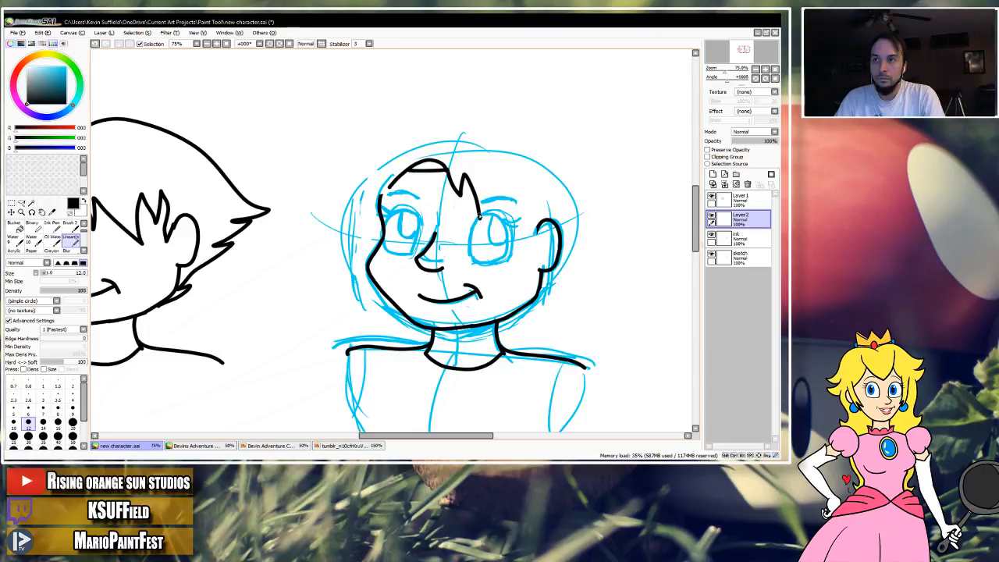
{"action": "key", "text": "ctrl+z"}
{"action": "left_click_drag", "start_coordinate": [456, 189], "coordinate": [458, 191]}
{"action": "key", "text": "ctrl+z"}
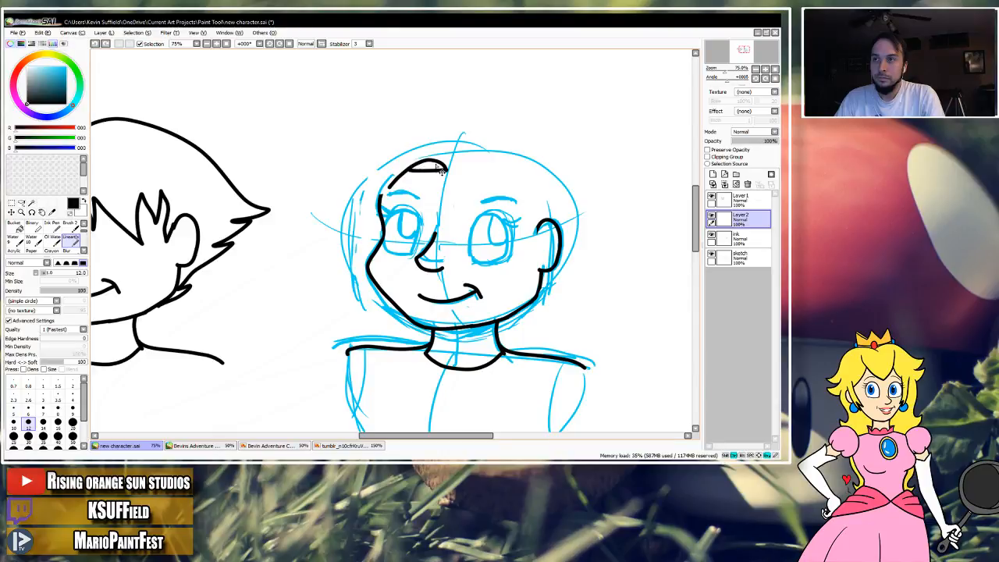
{"action": "key", "text": "ctrl+z"}
Ink a swept hairline across the forehead from the parting down to the left temple, undoing the stray tuft beside it.
{"action": "key", "text": "ctrl+z"}
{"action": "mouse_move", "coordinate": [445, 176]}
{"action": "left_mouse_down"}
{"action": "mouse_move", "coordinate": [406, 166]}
{"action": "mouse_move", "coordinate": [375, 203]}
{"action": "left_mouse_up"}
{"action": "mouse_move", "coordinate": [446, 177]}
{"action": "left_mouse_down"}
{"action": "mouse_move", "coordinate": [384, 193]}
{"action": "mouse_move", "coordinate": [419, 174]}
{"action": "mouse_move", "coordinate": [438, 179]}
{"action": "mouse_move", "coordinate": [393, 178]}
{"action": "left_mouse_up"}
{"action": "key", "text": "ctrl+z"}
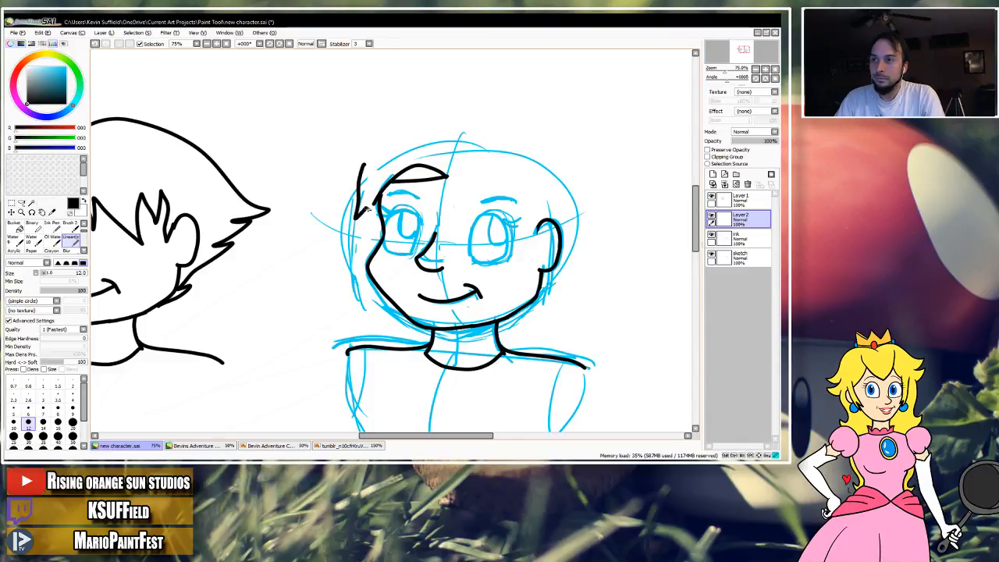
{"action": "key", "text": "ctrl+z"}
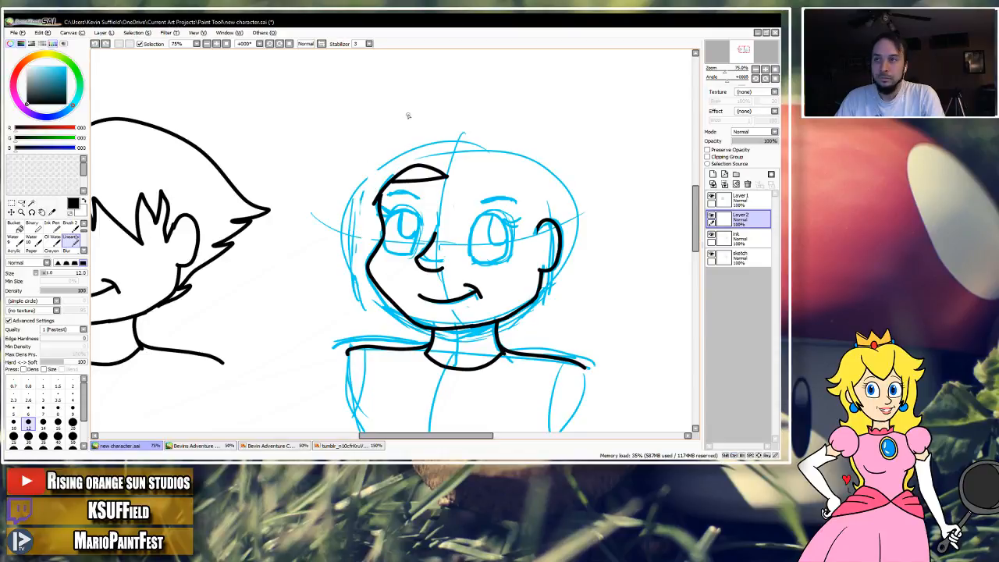
Ink the outer hair outline from the crown around the head's left side, ending in pointed strands beside the cheek.
{"action": "mouse_move", "coordinate": [371, 168]}
{"action": "left_mouse_down"}
{"action": "mouse_move", "coordinate": [345, 215]}
{"action": "mouse_move", "coordinate": [363, 200]}
{"action": "mouse_move", "coordinate": [359, 265]}
{"action": "left_mouse_up"}
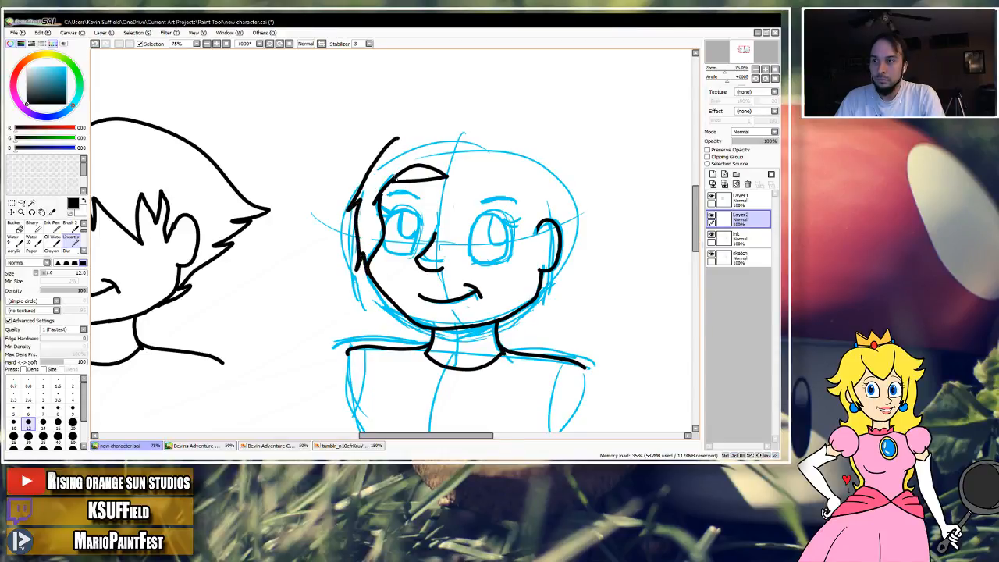
{"action": "key", "text": "ctrl+z"}
{"action": "mouse_move", "coordinate": [392, 144]}
{"action": "left_mouse_down"}
{"action": "mouse_move", "coordinate": [358, 186]}
{"action": "mouse_move", "coordinate": [352, 236]}
{"action": "left_mouse_up"}
{"action": "left_click_drag", "start_coordinate": [366, 291], "coordinate": [370, 279]}
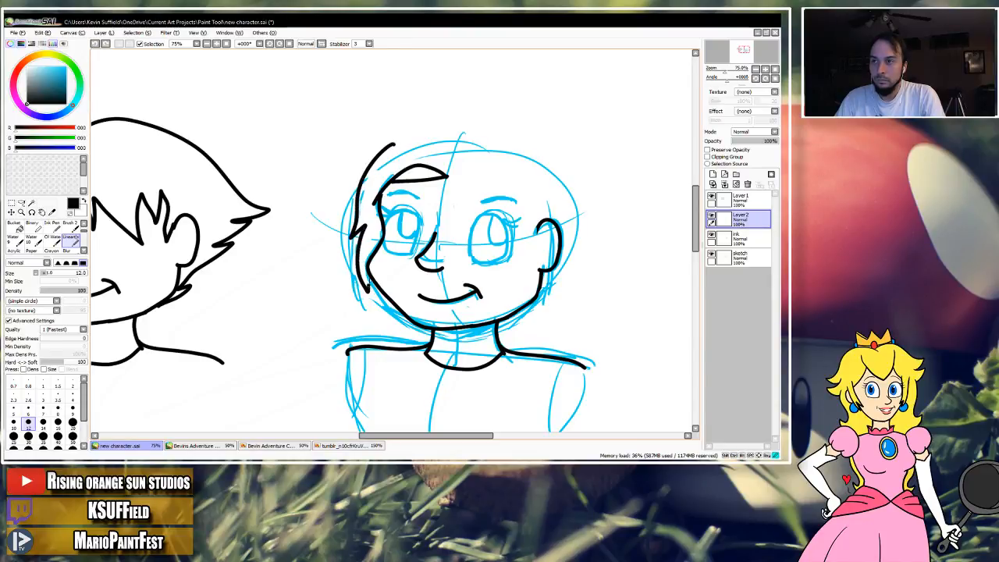
{"action": "mouse_move", "coordinate": [404, 144]}
{"action": "left_mouse_down"}
{"action": "mouse_move", "coordinate": [447, 160]}
{"action": "mouse_move", "coordinate": [430, 144]}
{"action": "mouse_move", "coordinate": [402, 146]}
{"action": "mouse_move", "coordinate": [445, 139]}
{"action": "mouse_move", "coordinate": [378, 157]}
{"action": "left_mouse_up"}
{"action": "key", "text": "ctrl+z"}
Ink jagged bangs from the parting across the right eye to the ear, and outline the back of the hair as a rounded curve.
{"action": "key", "text": "ctrl+z"}
{"action": "left_click_drag", "start_coordinate": [458, 158], "coordinate": [414, 149]}
{"action": "mouse_move", "coordinate": [435, 184]}
{"action": "left_mouse_down"}
{"action": "mouse_move", "coordinate": [412, 193]}
{"action": "mouse_move", "coordinate": [429, 209]}
{"action": "left_mouse_up"}
{"action": "key", "text": "ctrl+z"}
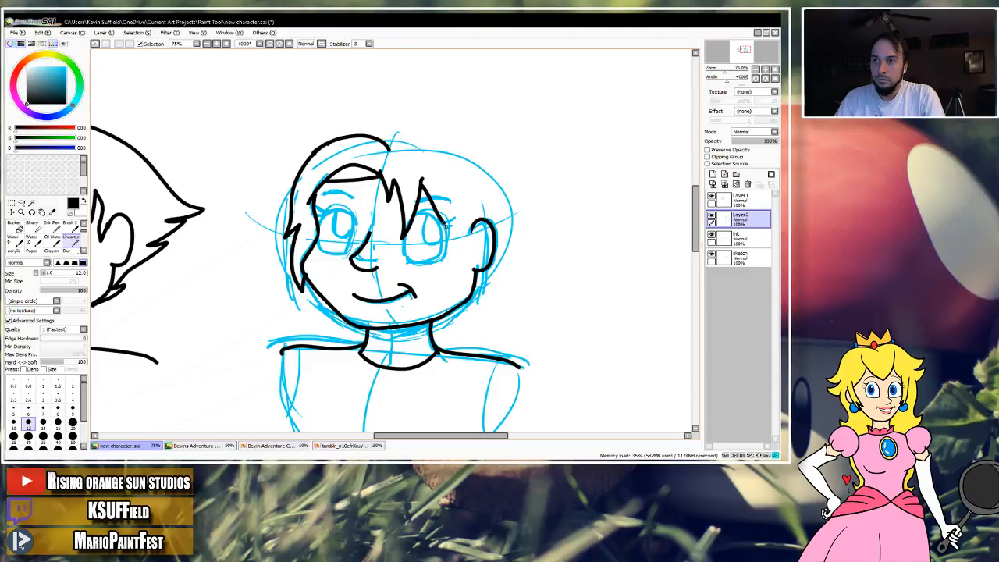
{"action": "mouse_move", "coordinate": [459, 208]}
{"action": "left_mouse_down"}
{"action": "mouse_move", "coordinate": [473, 197]}
{"action": "mouse_move", "coordinate": [472, 241]}
{"action": "left_mouse_up"}
{"action": "mouse_move", "coordinate": [443, 178]}
{"action": "left_mouse_down"}
{"action": "mouse_move", "coordinate": [390, 166]}
{"action": "mouse_move", "coordinate": [471, 175]}
{"action": "mouse_move", "coordinate": [494, 195]}
{"action": "mouse_move", "coordinate": [508, 239]}
{"action": "left_mouse_up"}
{"action": "mouse_move", "coordinate": [470, 303]}
{"action": "left_mouse_down"}
{"action": "mouse_move", "coordinate": [489, 277]}
{"action": "mouse_move", "coordinate": [487, 256]}
{"action": "mouse_move", "coordinate": [472, 289]}
{"action": "mouse_move", "coordinate": [484, 305]}
{"action": "mouse_move", "coordinate": [465, 303]}
{"action": "mouse_move", "coordinate": [484, 305]}
{"action": "left_mouse_up"}
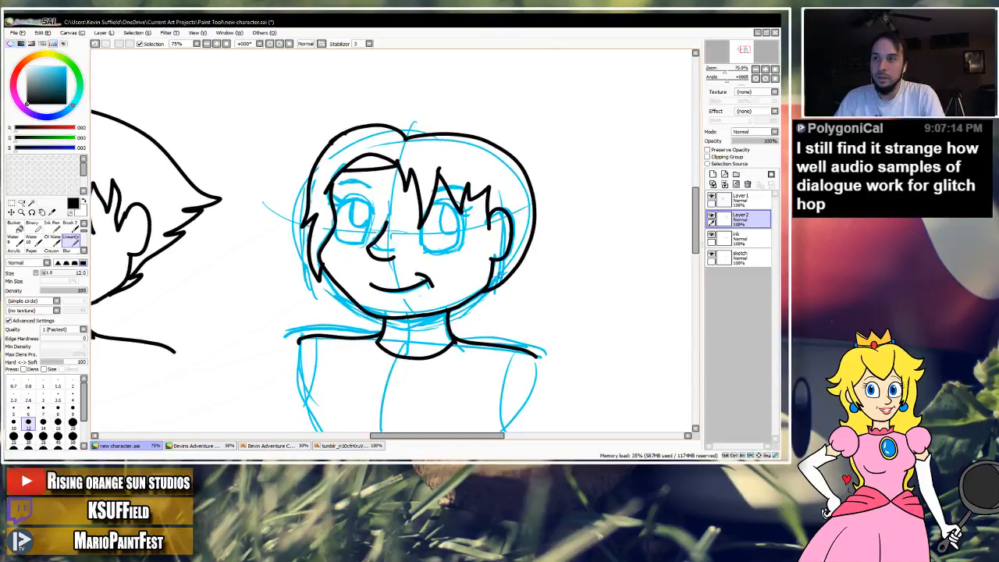
Ink a longer back outline falling straight past the ear and ending in pointed strands at the neck, undoing the extra crown stroke.
{"action": "left_click_drag", "start_coordinate": [525, 151], "coordinate": [532, 259]}
{"action": "mouse_move", "coordinate": [496, 290]}
{"action": "left_mouse_down"}
{"action": "mouse_move", "coordinate": [491, 331]}
{"action": "mouse_move", "coordinate": [473, 329]}
{"action": "mouse_move", "coordinate": [470, 341]}
{"action": "left_mouse_up"}
{"action": "left_click_drag", "start_coordinate": [473, 301], "coordinate": [465, 333]}
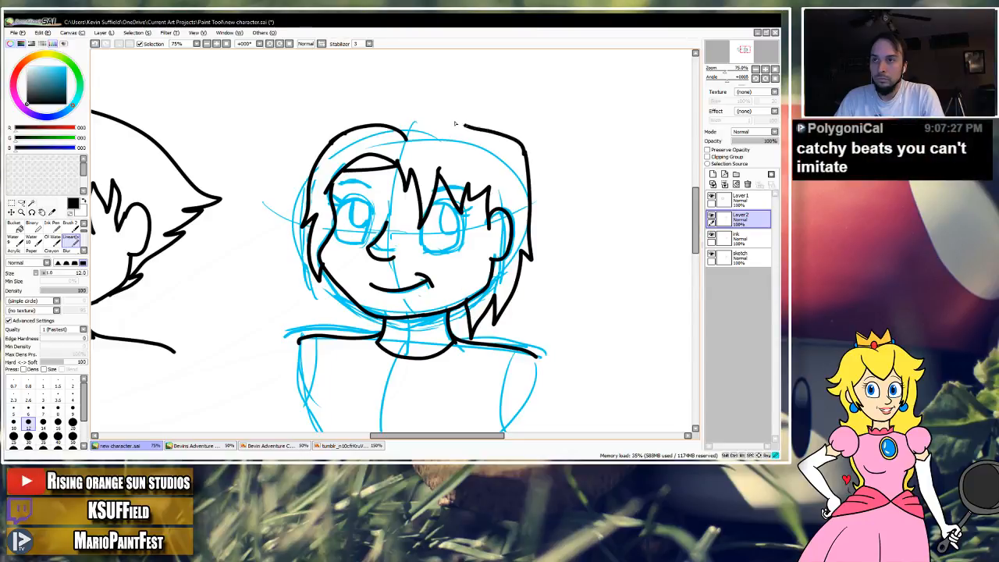
{"action": "key", "text": "ctrl+z"}
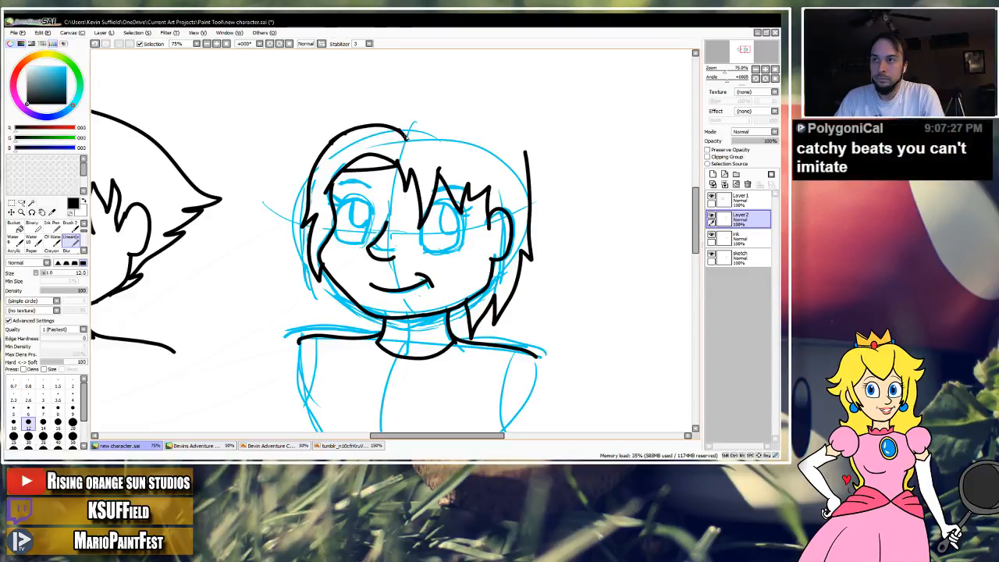
Erase the old crown outline on the head's left side and ink a new crown meeting at the parting.
{"action": "key", "text": "e"}
{"action": "mouse_move", "coordinate": [412, 133]}
{"action": "left_mouse_down"}
{"action": "mouse_move", "coordinate": [334, 138]}
{"action": "mouse_move", "coordinate": [310, 178]}
{"action": "left_mouse_up"}
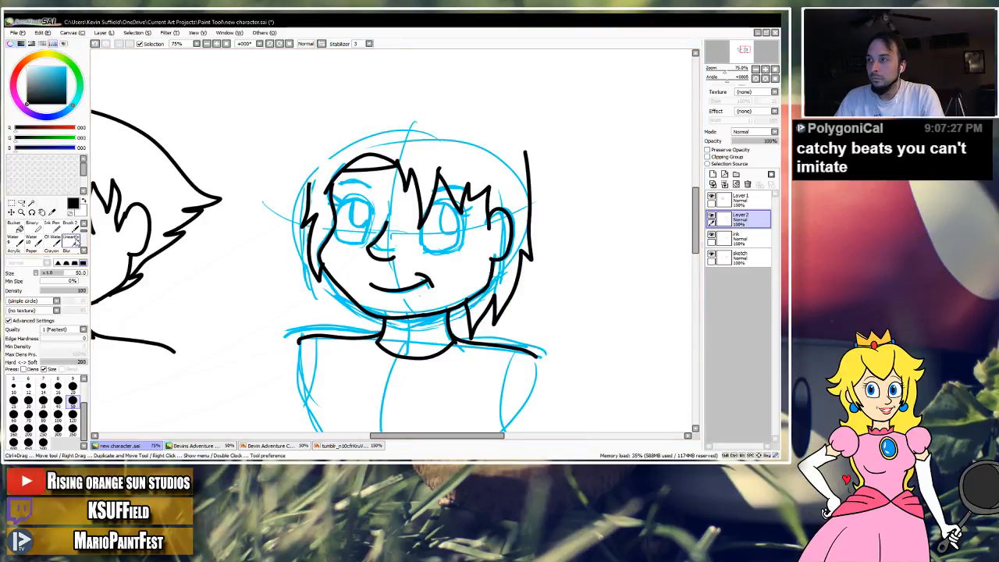
{"action": "key", "text": "n"}
{"action": "mouse_move", "coordinate": [526, 153]}
{"action": "left_mouse_down"}
{"action": "mouse_move", "coordinate": [435, 114]}
{"action": "mouse_move", "coordinate": [405, 132]}
{"action": "mouse_move", "coordinate": [390, 114]}
{"action": "mouse_move", "coordinate": [351, 119]}
{"action": "left_mouse_up"}
{"action": "key", "text": "ctrl+z"}
{"action": "mouse_move", "coordinate": [316, 158]}
{"action": "left_mouse_down"}
{"action": "mouse_move", "coordinate": [312, 188]}
{"action": "mouse_move", "coordinate": [356, 122]}
{"action": "mouse_move", "coordinate": [327, 144]}
{"action": "mouse_move", "coordinate": [309, 192]}
{"action": "left_mouse_up"}
{"action": "key", "text": "ctrl+z"}
{"action": "left_click_drag", "start_coordinate": [388, 142], "coordinate": [468, 152]}
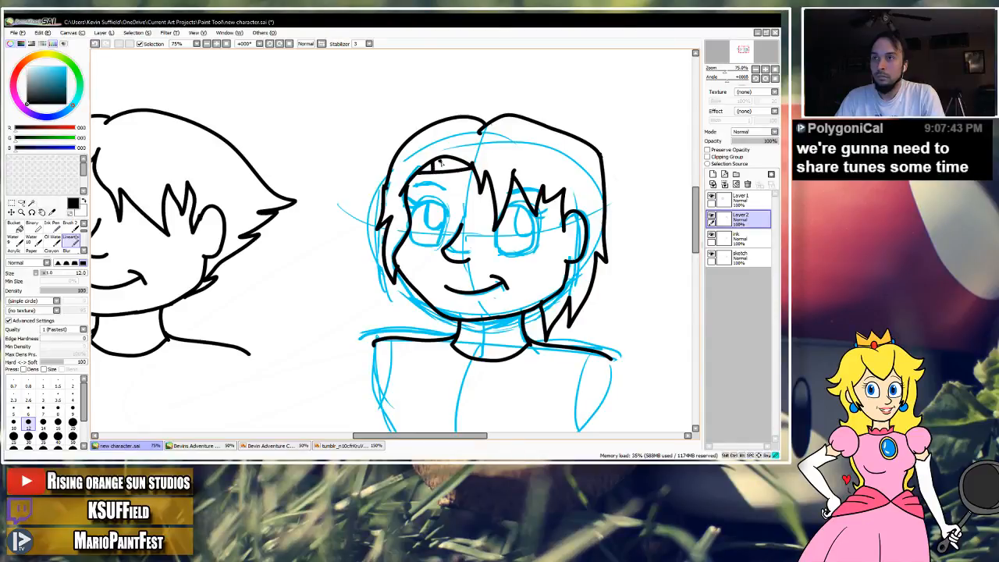
Try short vertical hatch strokes in the band between the hairline and forehead, and undo them.
{"action": "left_click_drag", "start_coordinate": [443, 161], "coordinate": [431, 170]}
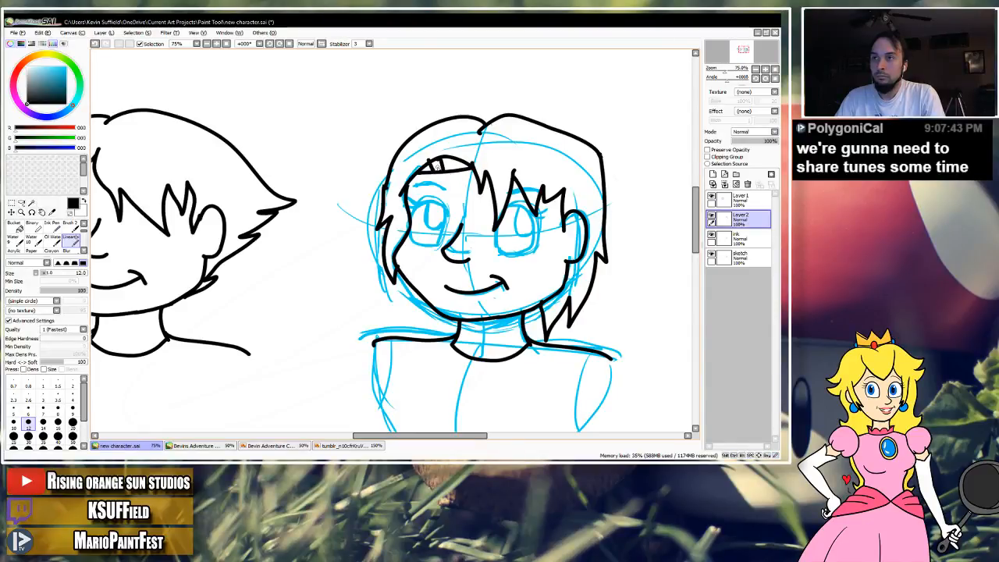
{"action": "left_click_drag", "start_coordinate": [536, 163], "coordinate": [511, 172]}
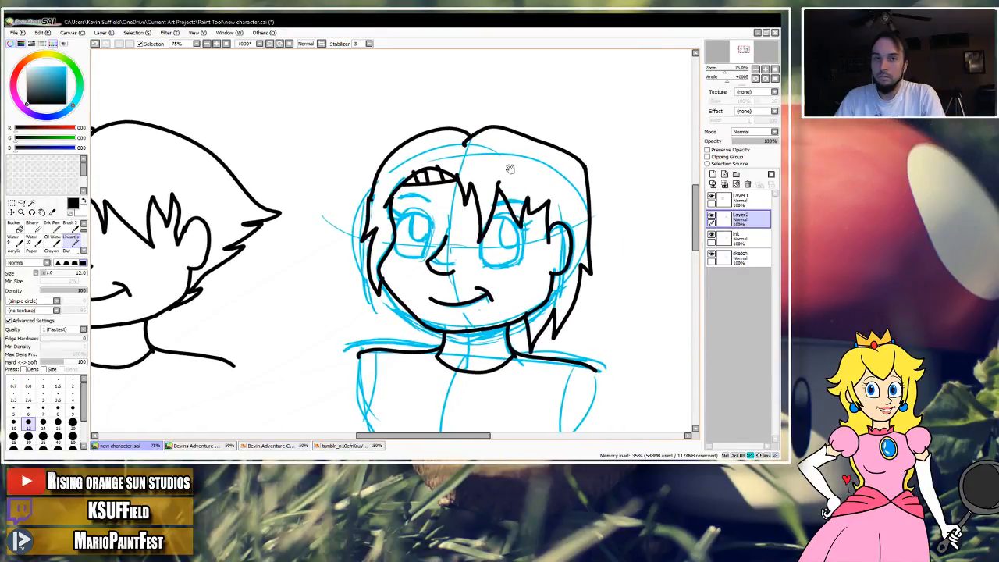
{"action": "mouse_move", "coordinate": [506, 219]}
{"action": "left_mouse_down"}
{"action": "mouse_move", "coordinate": [519, 209]}
{"action": "mouse_move", "coordinate": [508, 208]}
{"action": "left_mouse_up"}
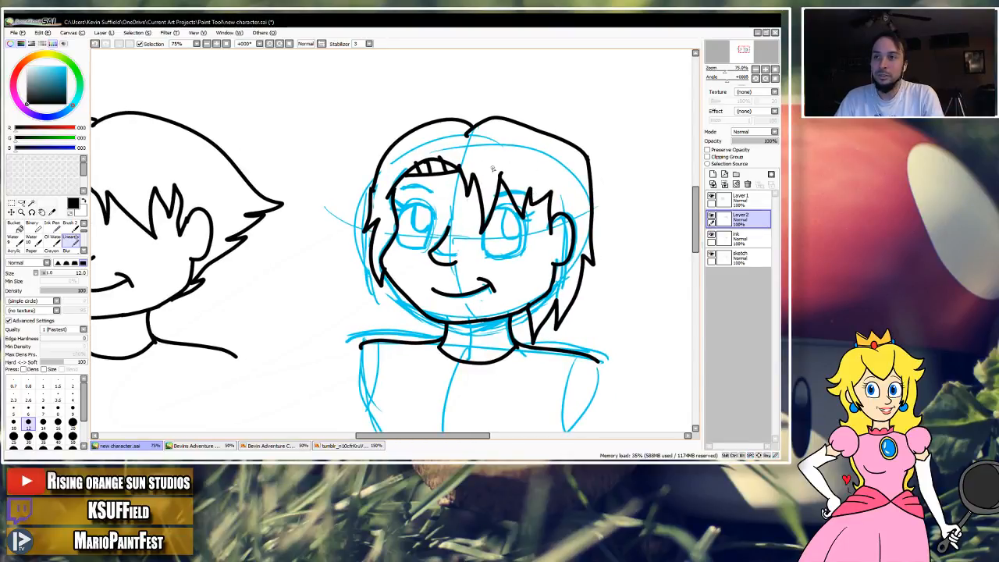
{"action": "key", "text": "ctrl+z"}
{"action": "key", "text": "ctrl+z"}
{"action": "key", "text": "ctrl+z"}
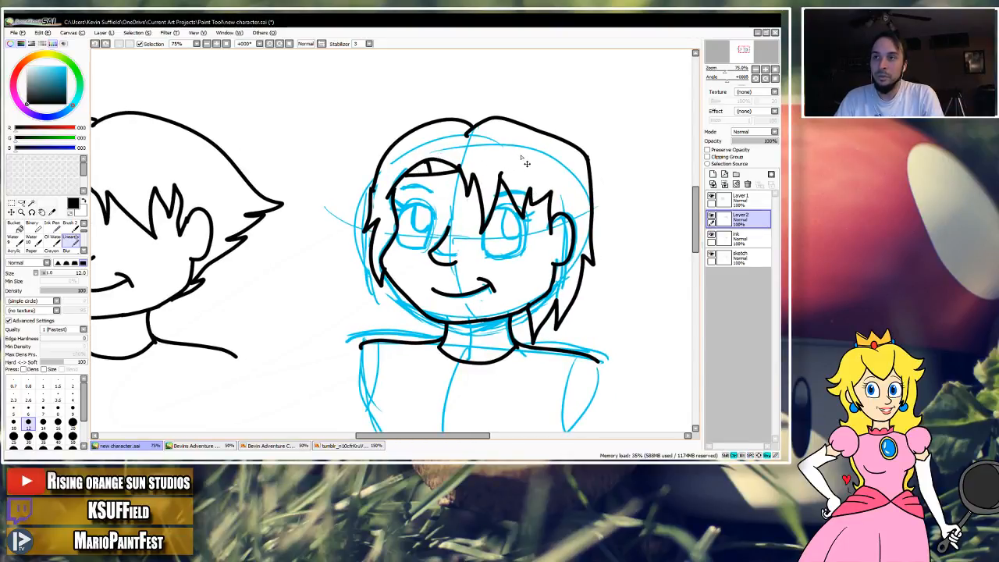
Erase the bangs, crown outline and left side strands from the hair layer, and reselect the lineart brush.
{"action": "key", "text": "e"}
{"action": "mouse_move", "coordinate": [473, 170]}
{"action": "left_mouse_down"}
{"action": "mouse_move", "coordinate": [460, 164]}
{"action": "mouse_move", "coordinate": [494, 199]}
{"action": "mouse_move", "coordinate": [508, 164]}
{"action": "mouse_move", "coordinate": [473, 188]}
{"action": "mouse_move", "coordinate": [482, 201]}
{"action": "mouse_move", "coordinate": [521, 211]}
{"action": "mouse_move", "coordinate": [546, 204]}
{"action": "mouse_move", "coordinate": [554, 188]}
{"action": "mouse_move", "coordinate": [530, 209]}
{"action": "left_mouse_up"}
{"action": "mouse_move", "coordinate": [451, 163]}
{"action": "left_mouse_down"}
{"action": "mouse_move", "coordinate": [421, 167]}
{"action": "mouse_move", "coordinate": [389, 185]}
{"action": "mouse_move", "coordinate": [449, 170]}
{"action": "mouse_move", "coordinate": [486, 122]}
{"action": "mouse_move", "coordinate": [575, 148]}
{"action": "mouse_move", "coordinate": [464, 129]}
{"action": "mouse_move", "coordinate": [480, 125]}
{"action": "mouse_move", "coordinate": [468, 119]}
{"action": "mouse_move", "coordinate": [431, 118]}
{"action": "mouse_move", "coordinate": [393, 142]}
{"action": "mouse_move", "coordinate": [366, 195]}
{"action": "mouse_move", "coordinate": [374, 189]}
{"action": "mouse_move", "coordinate": [383, 281]}
{"action": "left_mouse_up"}
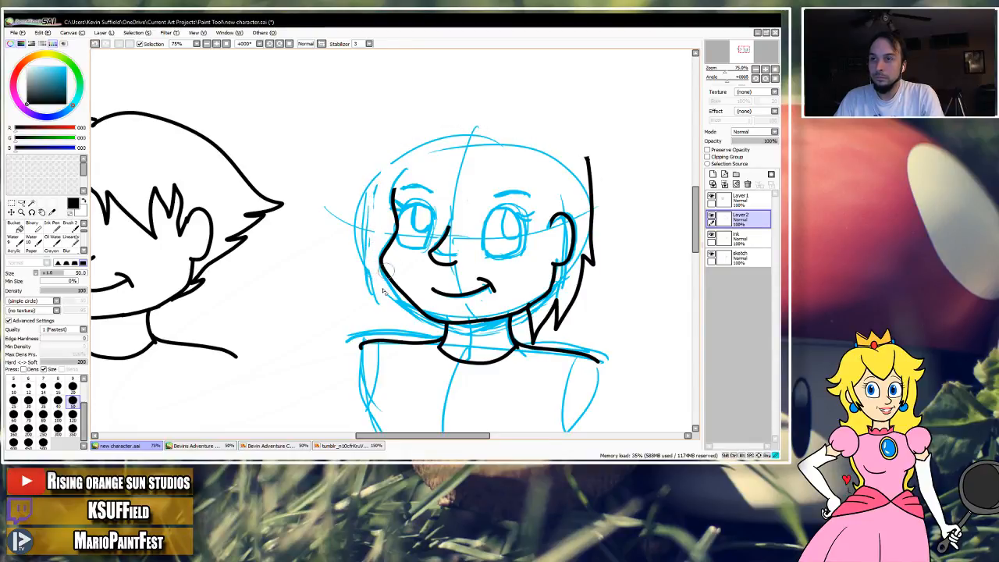
{"action": "left_click", "coordinate": [70, 235]}
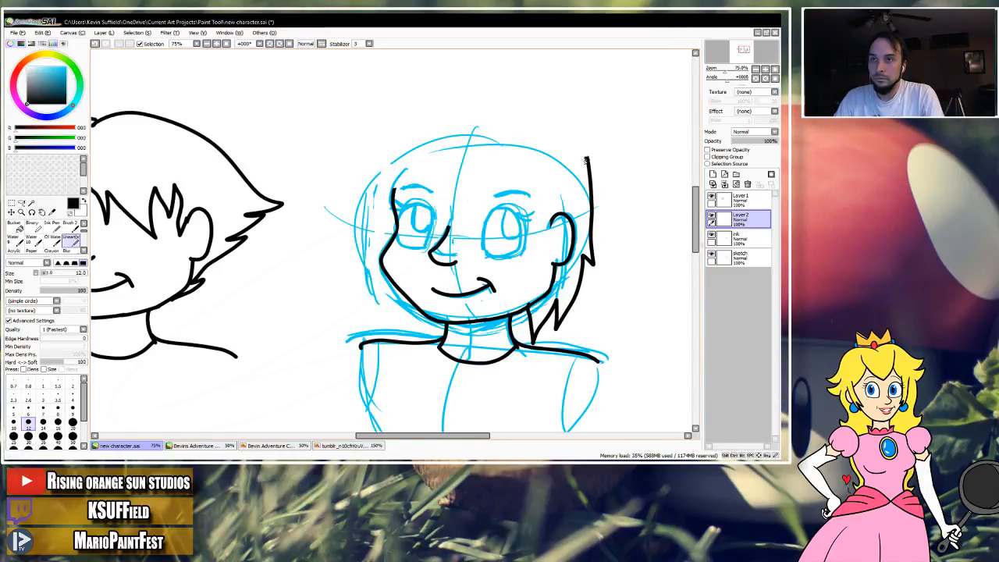
Try several crown curves from the center parting to the hair's right side, undoing or erasing each one.
{"action": "left_click_drag", "start_coordinate": [581, 144], "coordinate": [527, 122]}
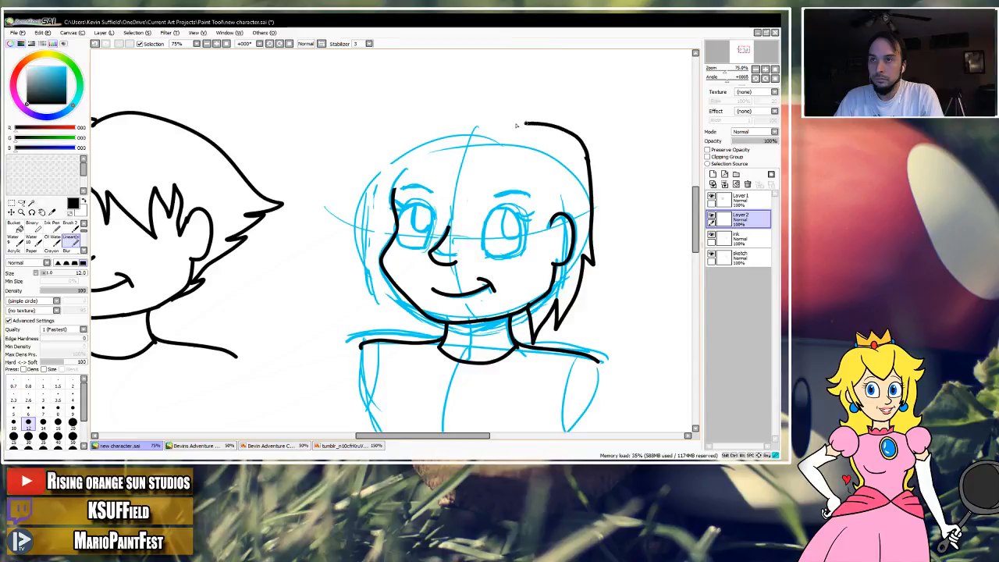
{"action": "key", "text": "ctrl+z"}
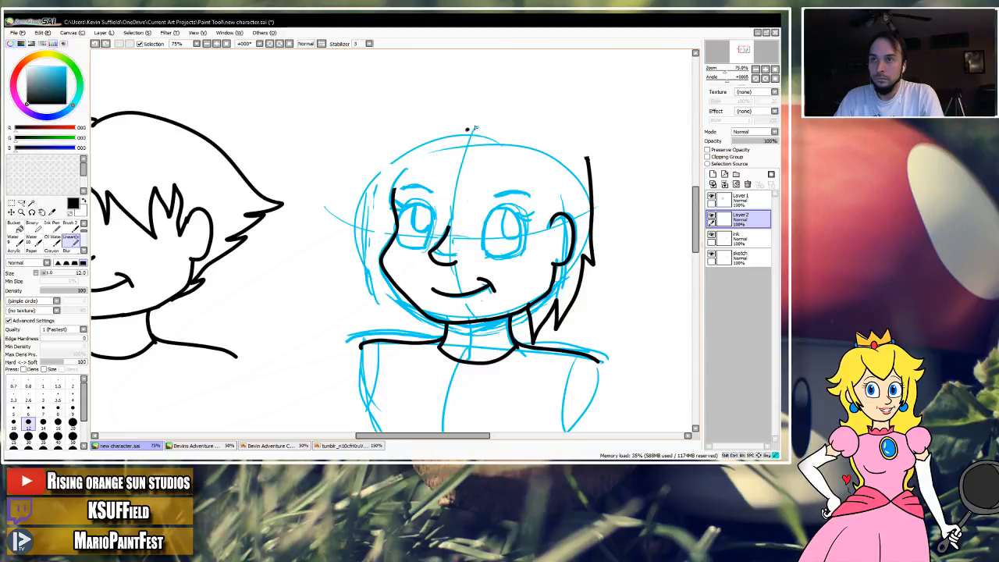
{"action": "left_click_drag", "start_coordinate": [538, 133], "coordinate": [584, 150]}
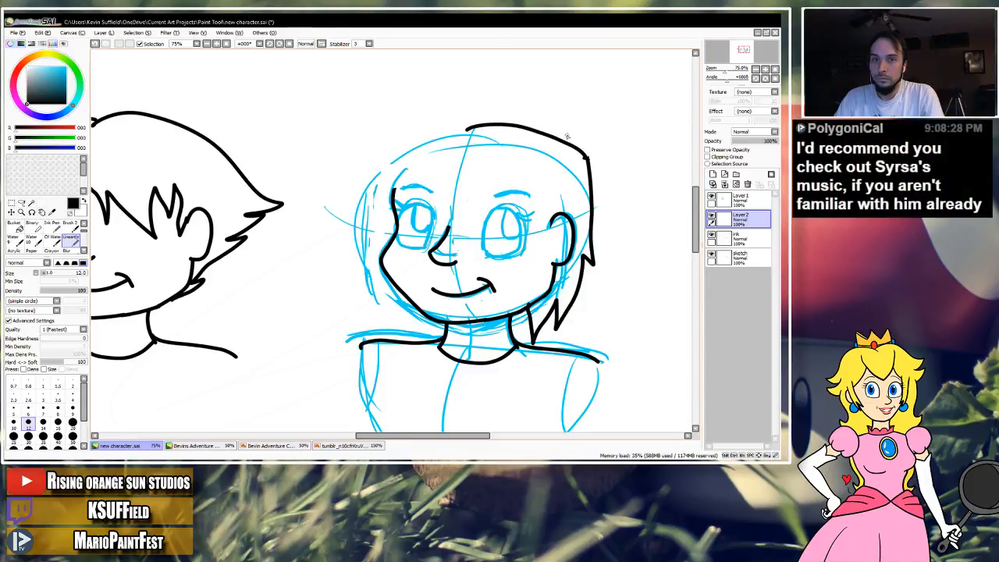
{"action": "key", "text": "ctrl+z"}
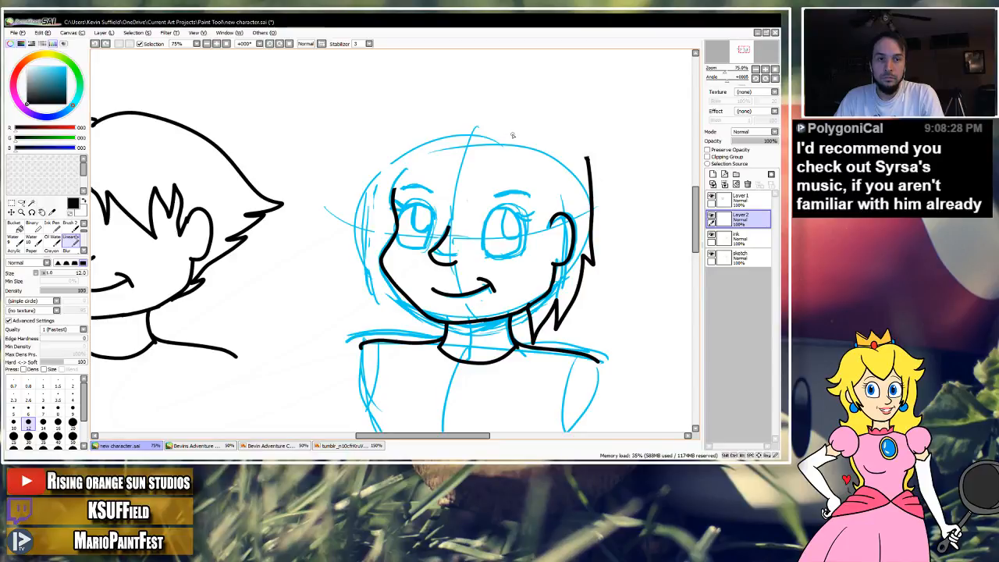
{"action": "mouse_move", "coordinate": [472, 135]}
{"action": "left_mouse_down"}
{"action": "mouse_move", "coordinate": [507, 113]}
{"action": "mouse_move", "coordinate": [563, 128]}
{"action": "mouse_move", "coordinate": [590, 161]}
{"action": "left_mouse_up"}
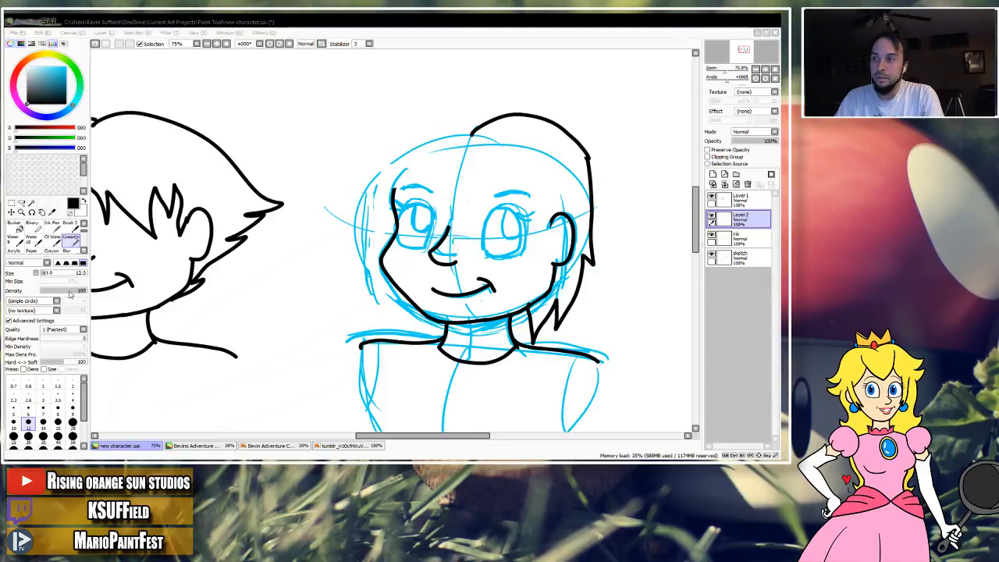
{"action": "left_click", "coordinate": [445, 33]}
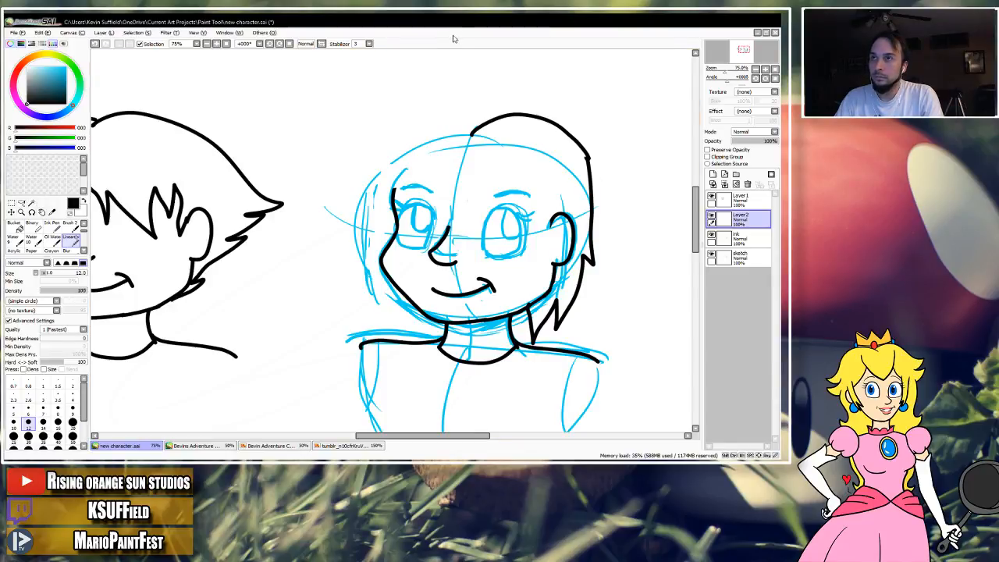
{"action": "key", "text": "ctrl+z"}
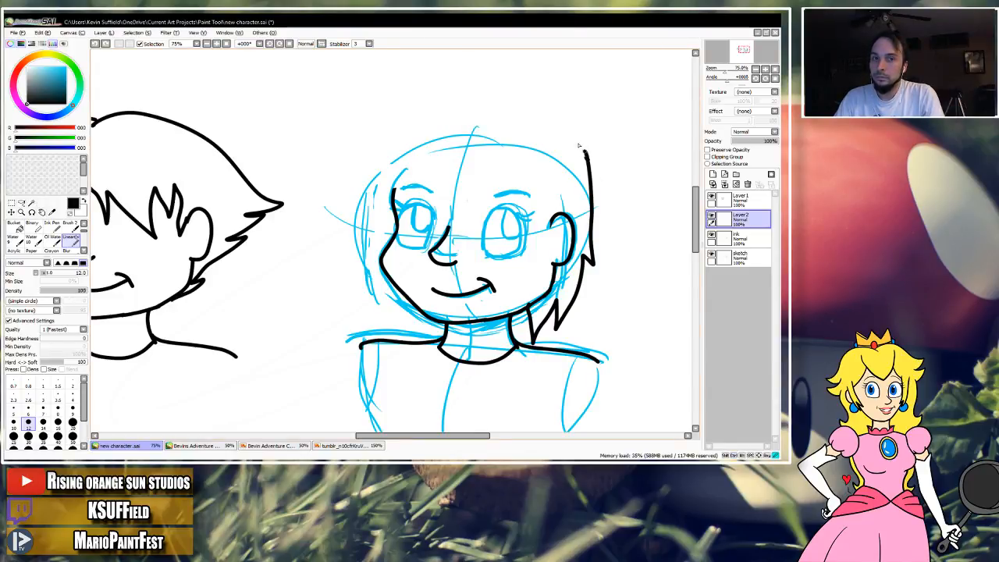
{"action": "mouse_move", "coordinate": [528, 129]}
{"action": "left_mouse_down"}
{"action": "mouse_move", "coordinate": [462, 146]}
{"action": "mouse_move", "coordinate": [411, 123]}
{"action": "left_mouse_up"}
{"action": "key", "text": "ctrl+z"}
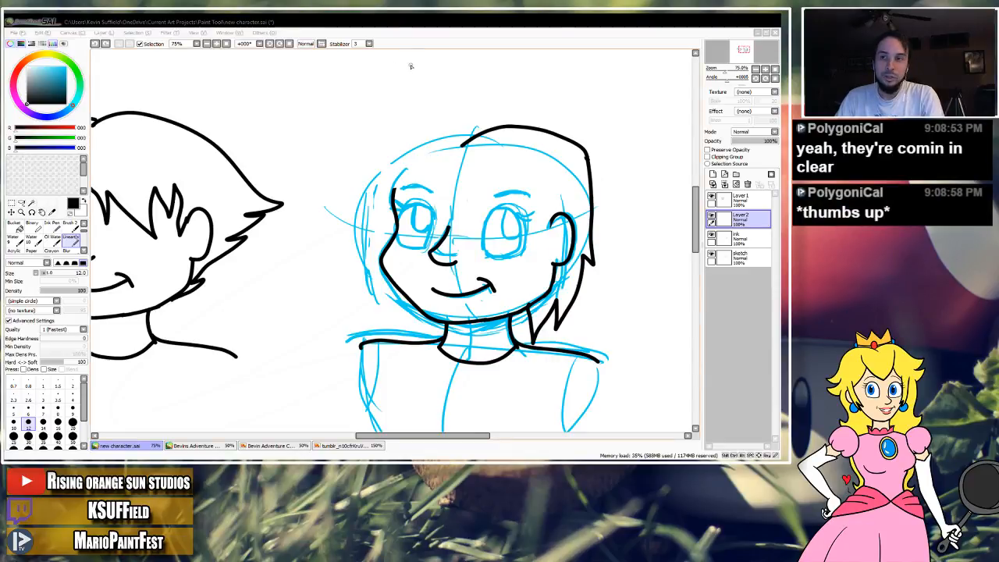
{"action": "left_click", "coordinate": [472, 144]}
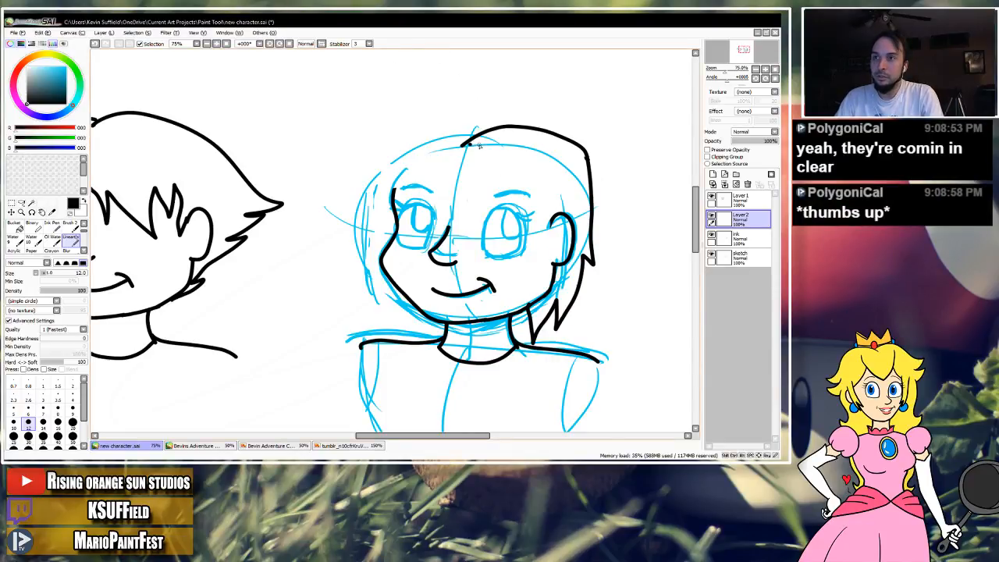
{"action": "key", "text": "e"}
{"action": "mouse_move", "coordinate": [481, 139]}
{"action": "left_mouse_down"}
{"action": "mouse_move", "coordinate": [468, 144]}
{"action": "mouse_move", "coordinate": [490, 135]}
{"action": "mouse_move", "coordinate": [589, 155]}
{"action": "left_mouse_up"}
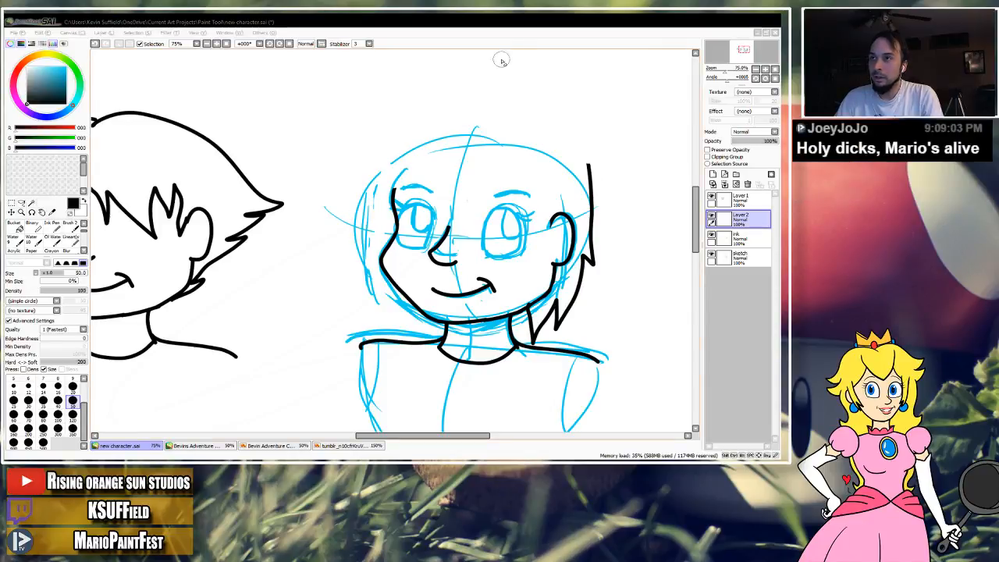
Ink the hair's left side with the lineart brush from temple to jaw, ending in jagged strands beside the neck.
{"action": "left_click", "coordinate": [522, 40]}
{"action": "key", "text": "n"}
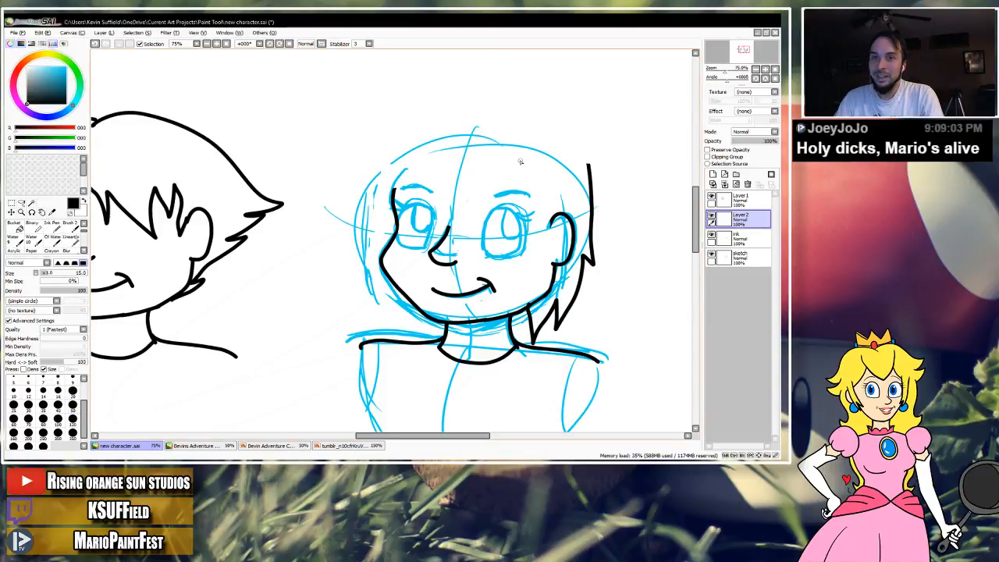
{"action": "left_click", "coordinate": [74, 239]}
{"action": "mouse_move", "coordinate": [301, 240]}
{"action": "left_mouse_down"}
{"action": "mouse_move", "coordinate": [408, 169]}
{"action": "mouse_move", "coordinate": [391, 147]}
{"action": "left_mouse_up"}
{"action": "key", "text": "ctrl+z"}
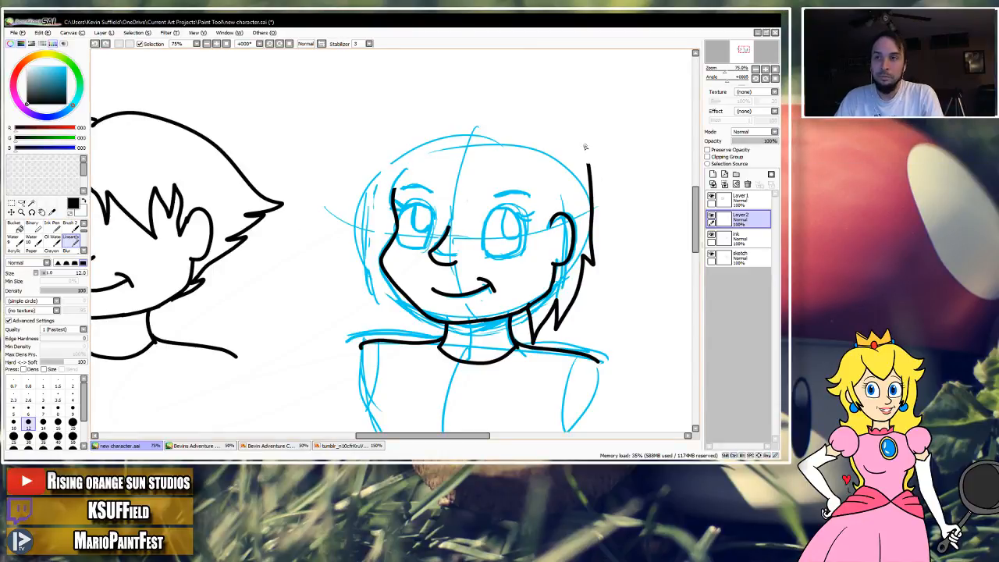
{"action": "left_click_drag", "start_coordinate": [390, 153], "coordinate": [372, 226]}
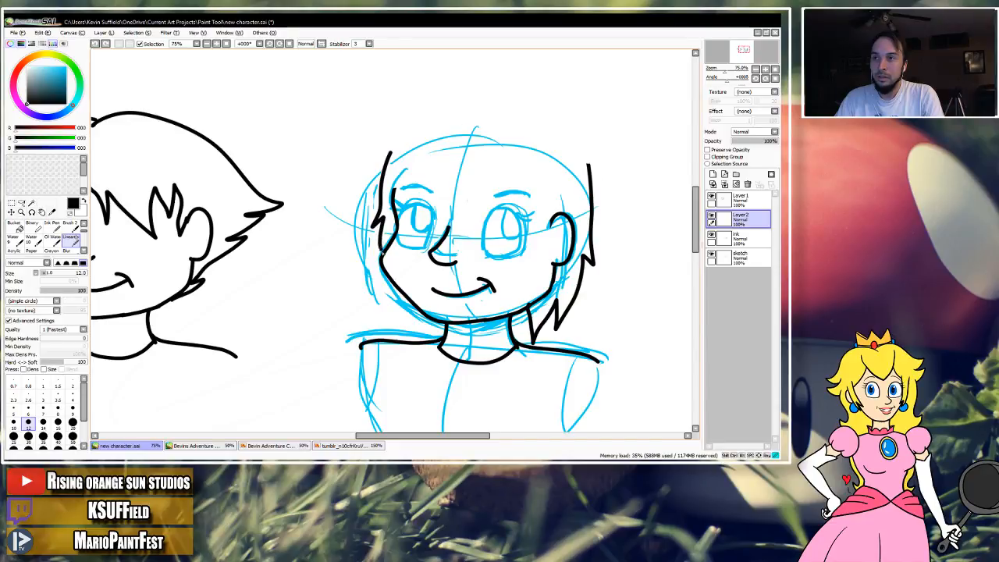
{"action": "key", "text": "ctrl+z"}
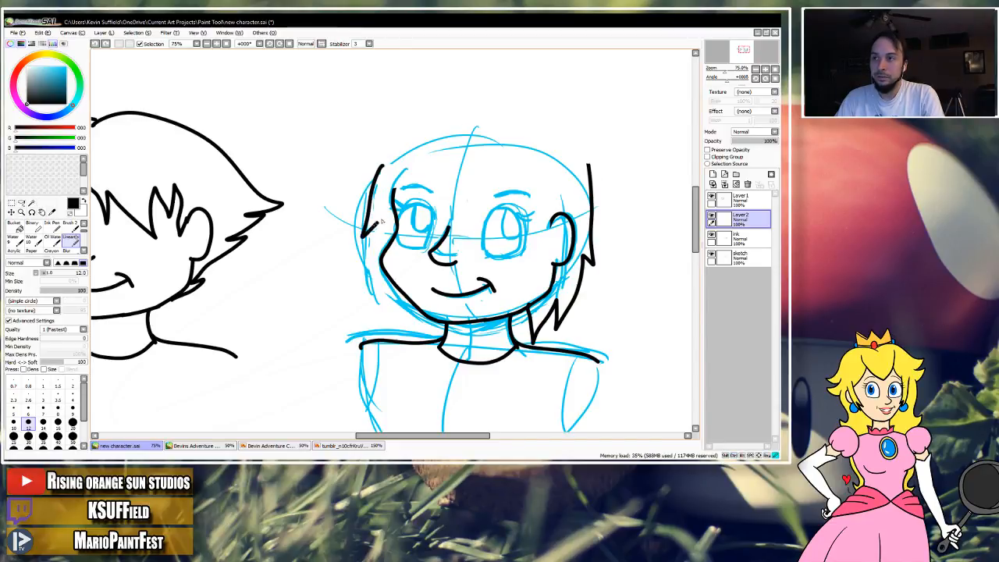
{"action": "left_click_drag", "start_coordinate": [407, 306], "coordinate": [426, 345]}
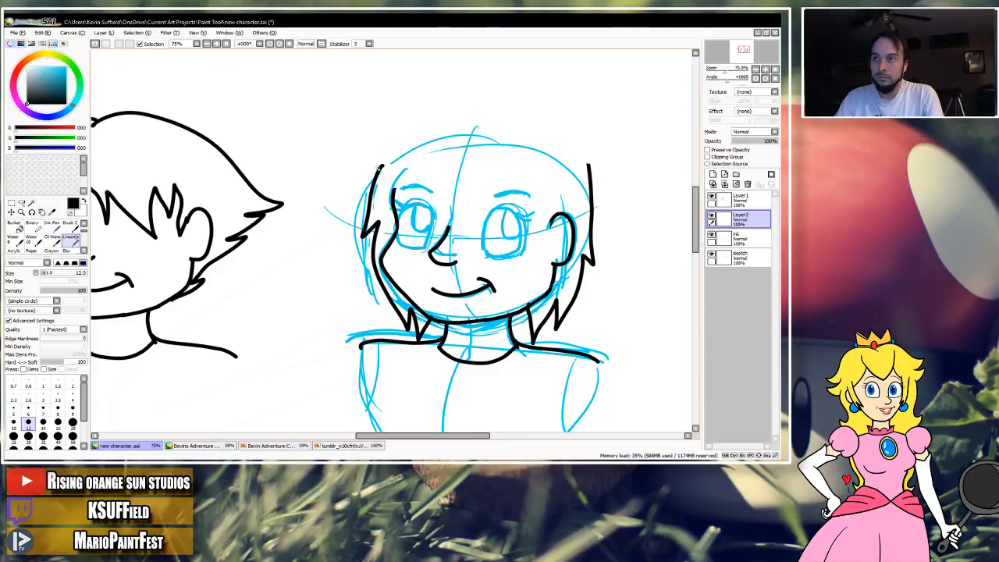
Ink a lower crown outline from the left temple over the parting to the right side, trimming the right strand's upper end.
{"action": "left_click_drag", "start_coordinate": [452, 139], "coordinate": [481, 141]}
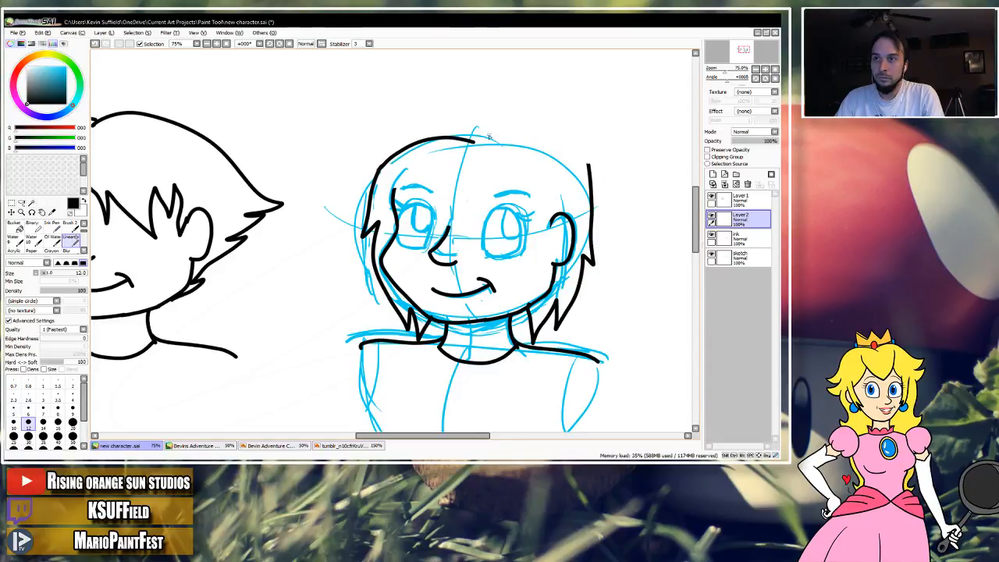
{"action": "left_click_drag", "start_coordinate": [557, 144], "coordinate": [504, 136]}
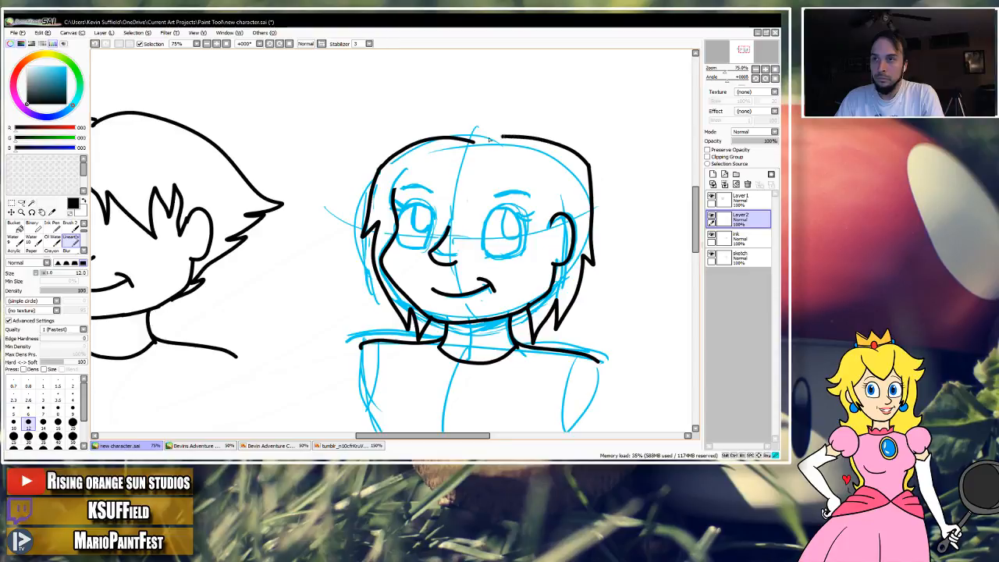
{"action": "key", "text": "ctrl+z"}
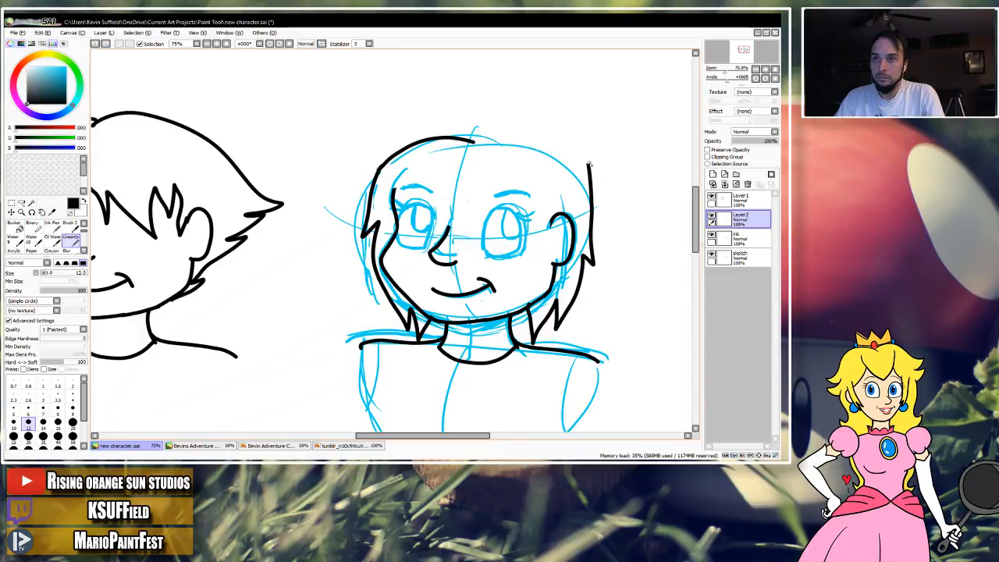
{"action": "key", "text": "e"}
{"action": "left_click_drag", "start_coordinate": [587, 162], "coordinate": [588, 187]}
{"action": "key", "text": "n"}
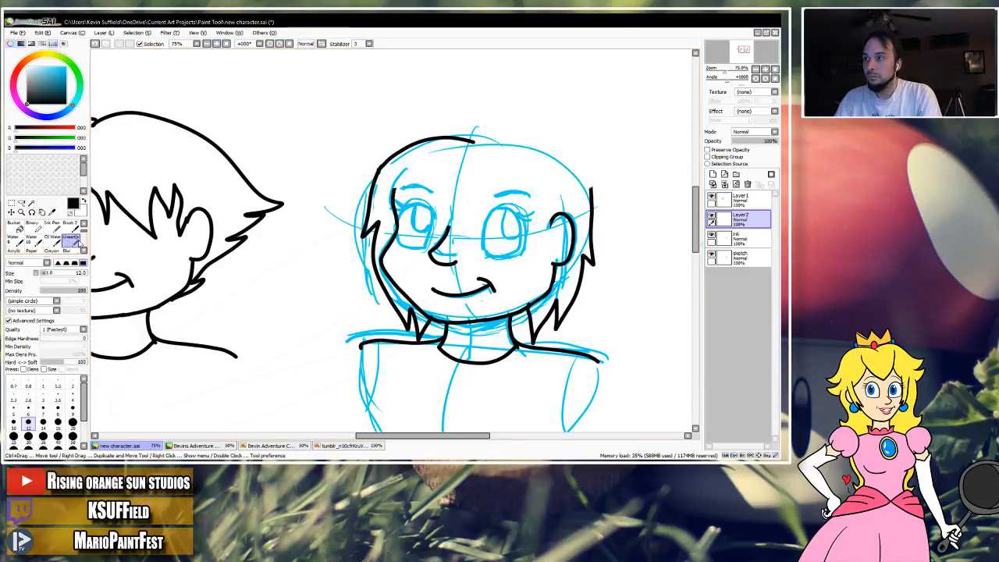
{"action": "left_click_drag", "start_coordinate": [501, 140], "coordinate": [551, 153]}
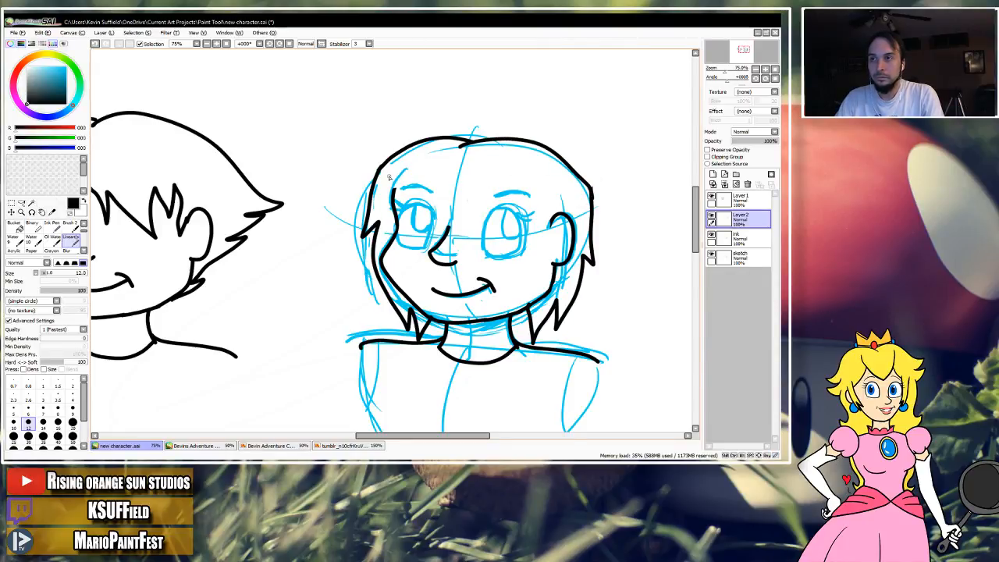
Try fringe strokes around the left temple and forehead, and undo them.
{"action": "key", "text": "ctrl+z"}
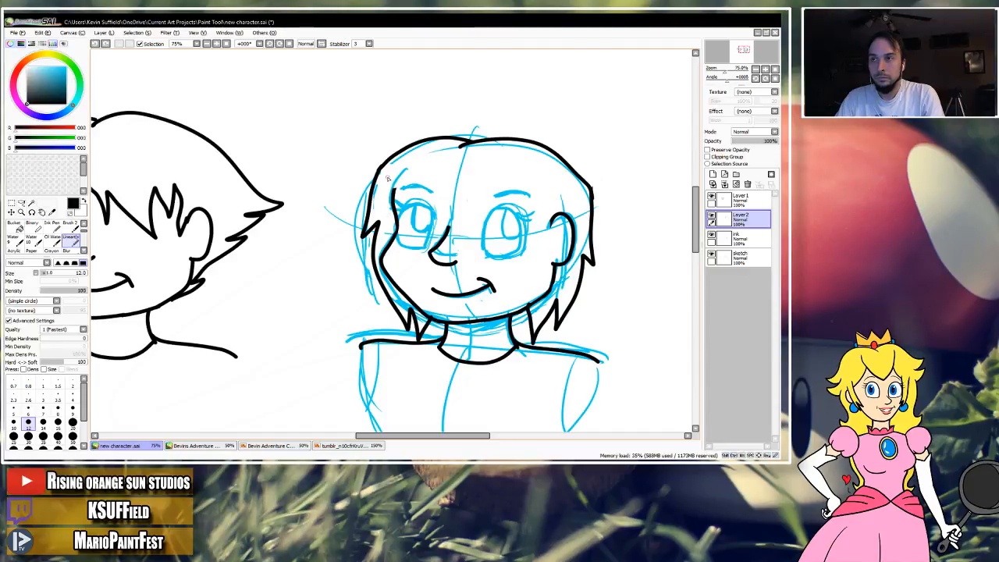
{"action": "mouse_move", "coordinate": [404, 199]}
{"action": "left_mouse_down"}
{"action": "mouse_move", "coordinate": [421, 226]}
{"action": "mouse_move", "coordinate": [445, 187]}
{"action": "left_mouse_up"}
{"action": "key", "text": "ctrl+z"}
{"action": "key", "text": "ctrl+z"}
{"action": "left_click_drag", "start_coordinate": [387, 172], "coordinate": [390, 207]}
{"action": "key", "text": "ctrl+z"}
{"action": "key", "text": "ctrl+z"}
Ink a pointed bang sweeping from the center parting across the right eye and back up to the forehead.
{"action": "mouse_move", "coordinate": [459, 167]}
{"action": "left_mouse_down"}
{"action": "mouse_move", "coordinate": [462, 200]}
{"action": "mouse_move", "coordinate": [506, 232]}
{"action": "left_mouse_up"}
{"action": "left_click_drag", "start_coordinate": [527, 273], "coordinate": [504, 178]}
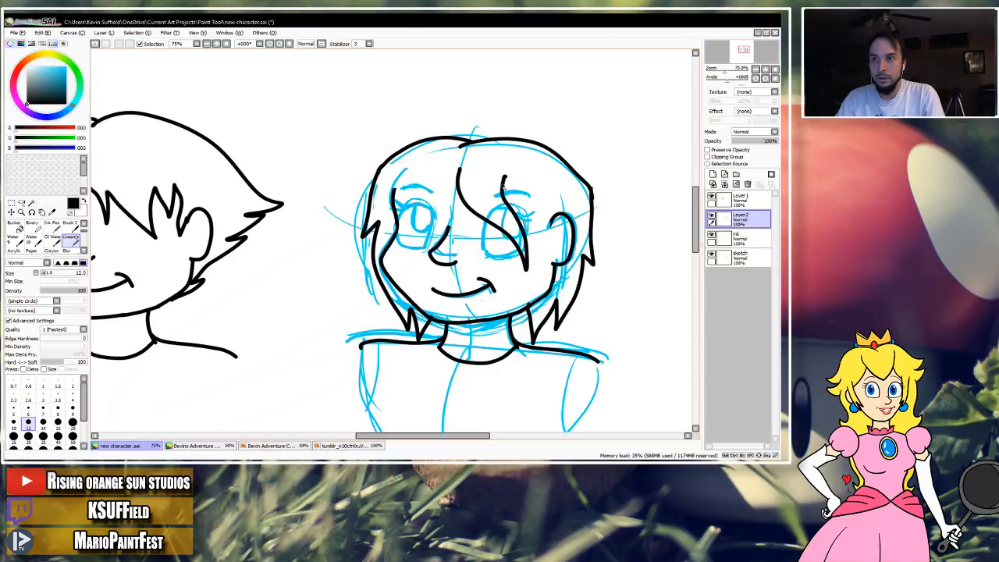
{"action": "mouse_move", "coordinate": [531, 235]}
{"action": "left_mouse_down"}
{"action": "mouse_move", "coordinate": [540, 201]}
{"action": "mouse_move", "coordinate": [551, 220]}
{"action": "left_mouse_up"}
{"action": "key", "text": "ctrl+z"}
{"action": "key", "text": "ctrl+z"}
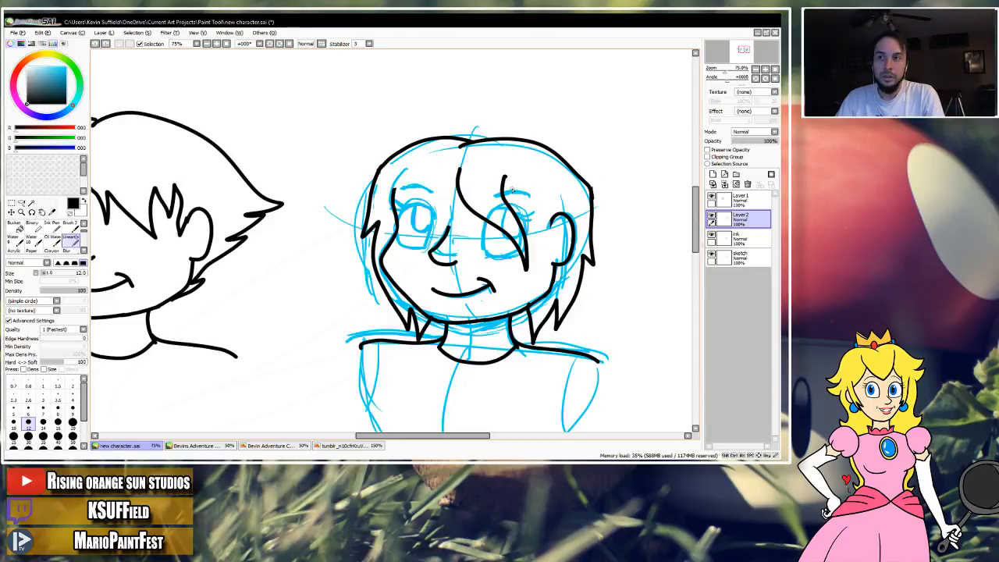
Try several strokes joining the bang's upper end to a strand in front of the ear, undoing the rejected ones.
{"action": "left_click_drag", "start_coordinate": [503, 187], "coordinate": [531, 169]}
{"action": "key", "text": "ctrl+z"}
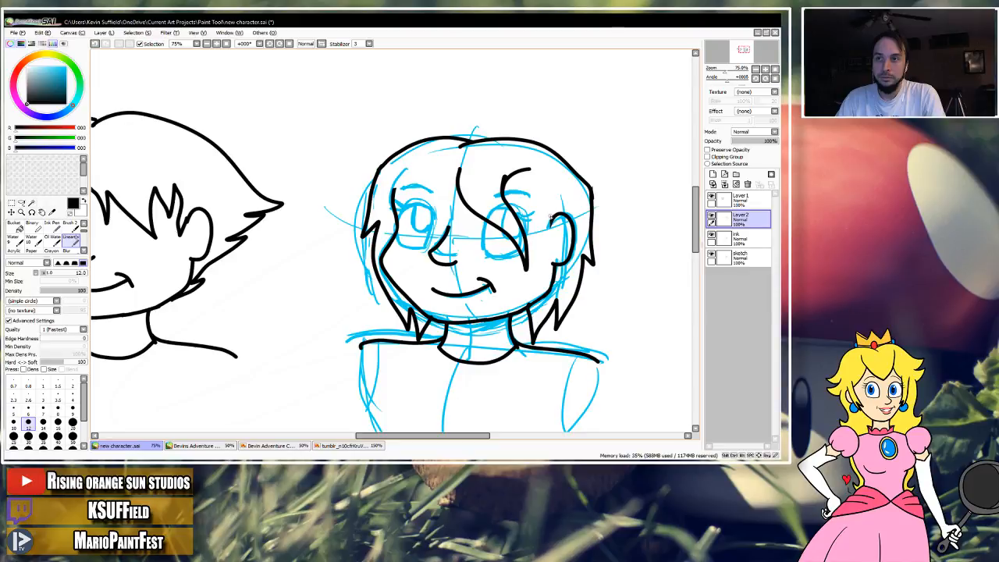
{"action": "key", "text": "ctrl+z"}
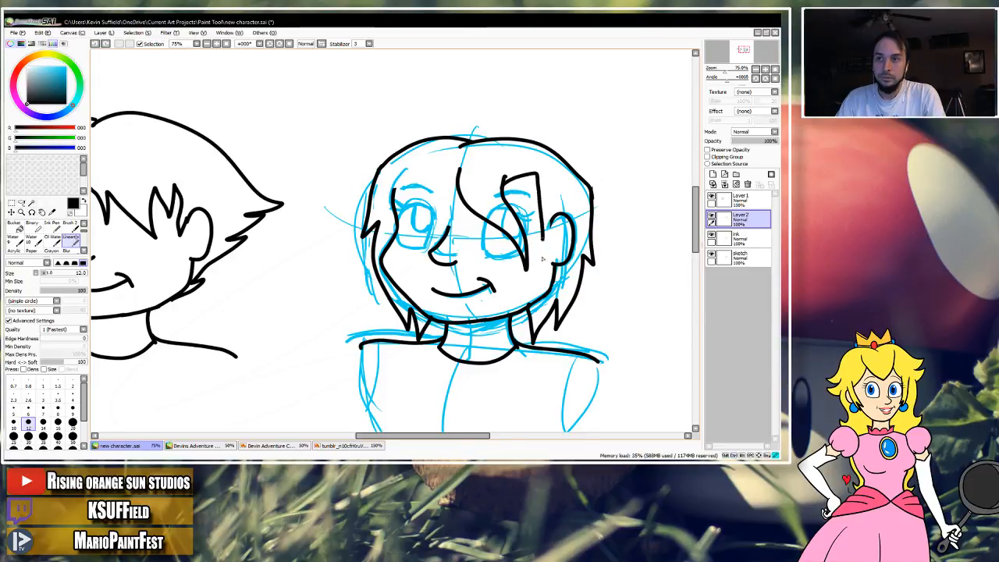
{"action": "key", "text": "ctrl+z"}
{"action": "mouse_move", "coordinate": [502, 187]}
{"action": "left_mouse_down"}
{"action": "mouse_move", "coordinate": [541, 181]}
{"action": "mouse_move", "coordinate": [549, 278]}
{"action": "left_mouse_up"}
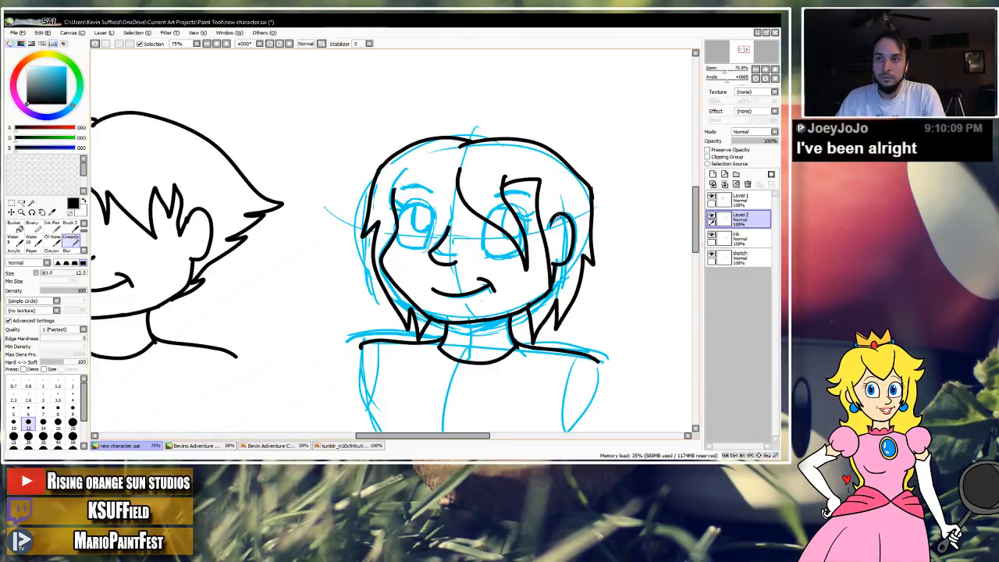
{"action": "key", "text": "ctrl+z"}
{"action": "left_click_drag", "start_coordinate": [539, 184], "coordinate": [556, 255]}
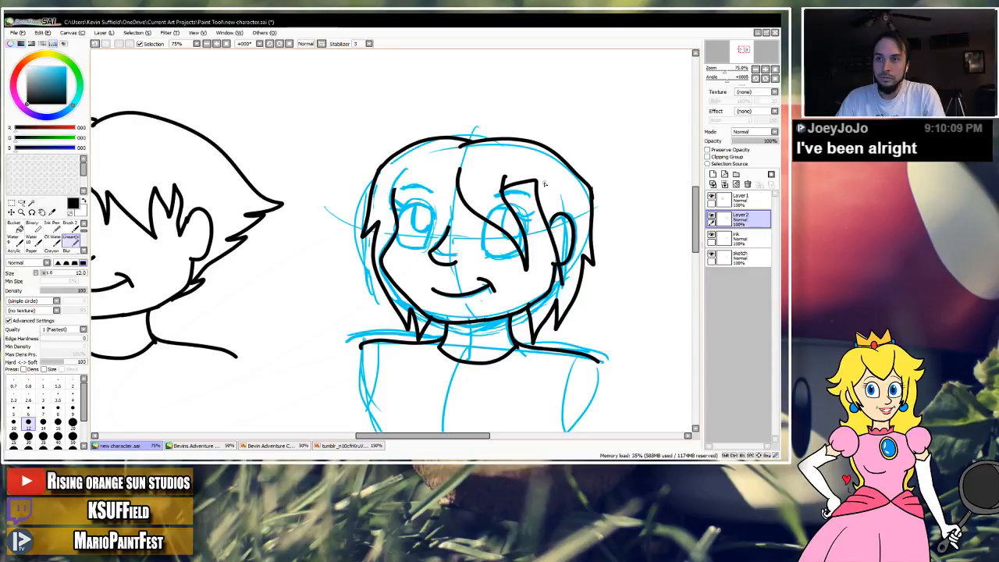
Try erasing the ear line behind the new strand on the ink layer, undo it, and return to Layer2.
{"action": "key", "text": "e"}
{"action": "left_click", "coordinate": [738, 238]}
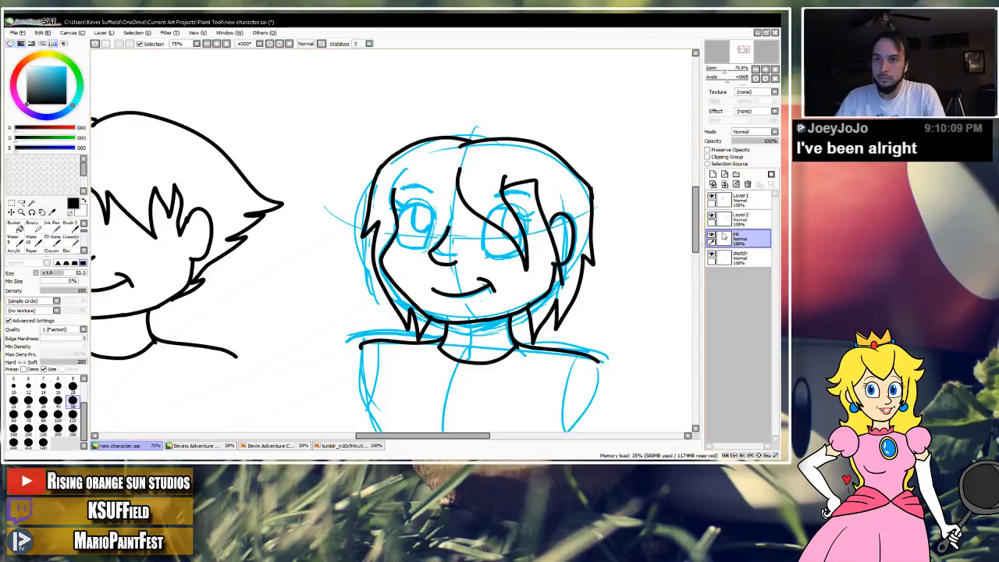
{"action": "mouse_move", "coordinate": [559, 214]}
{"action": "left_mouse_down"}
{"action": "mouse_move", "coordinate": [550, 227]}
{"action": "mouse_move", "coordinate": [555, 271]}
{"action": "left_mouse_up"}
{"action": "key", "text": "ctrl+z"}
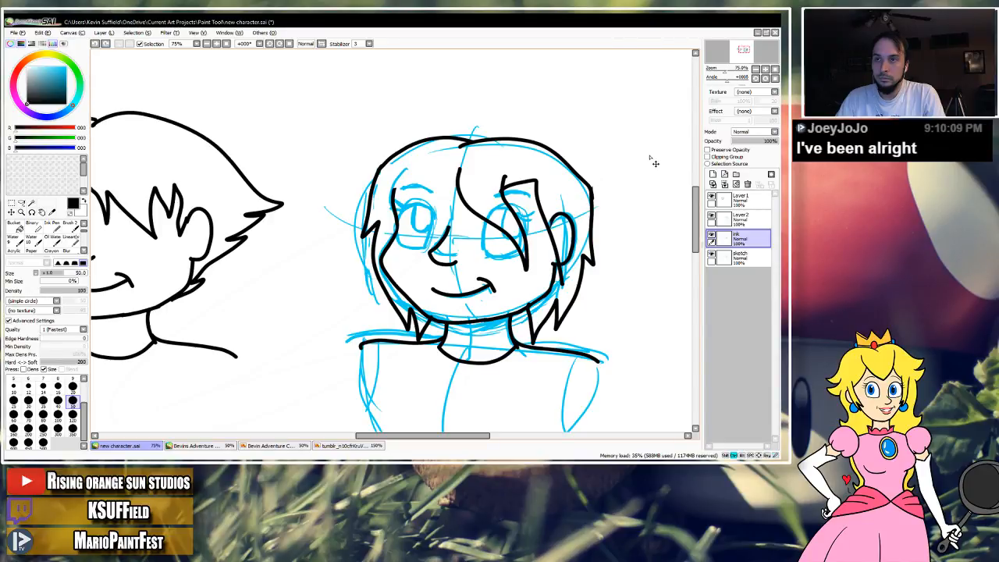
{"action": "left_click", "coordinate": [735, 218]}
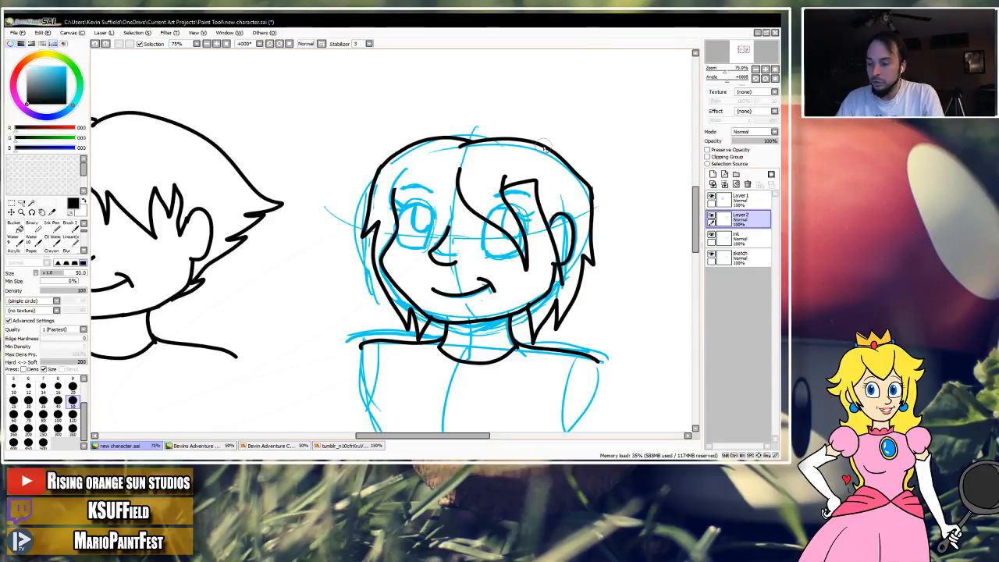
Replace the strand in front of the ear with a new lineart stroke and connect its top to the bang.
{"action": "left_click", "coordinate": [79, 238]}
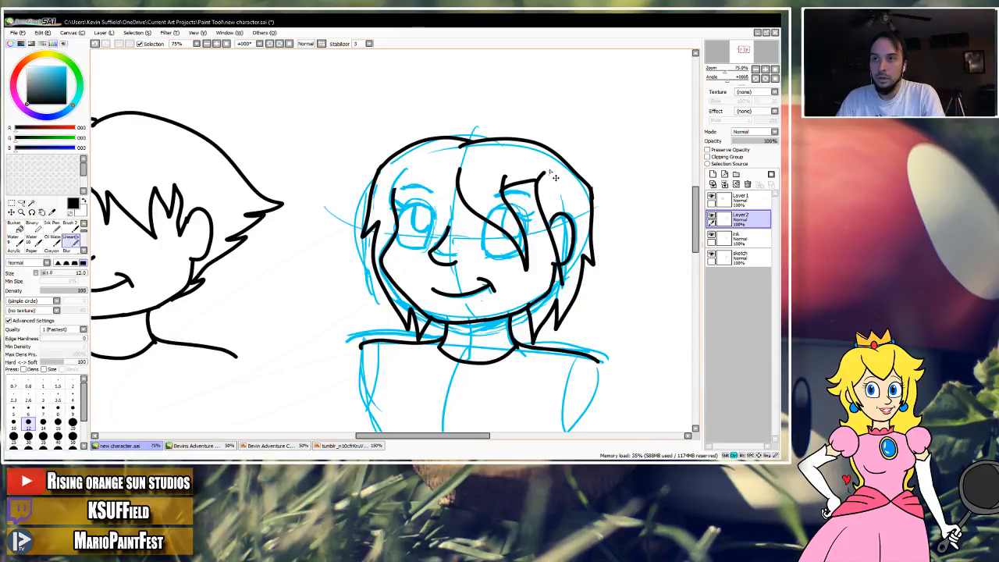
{"action": "key", "text": "ctrl+z"}
{"action": "left_click_drag", "start_coordinate": [539, 211], "coordinate": [566, 281]}
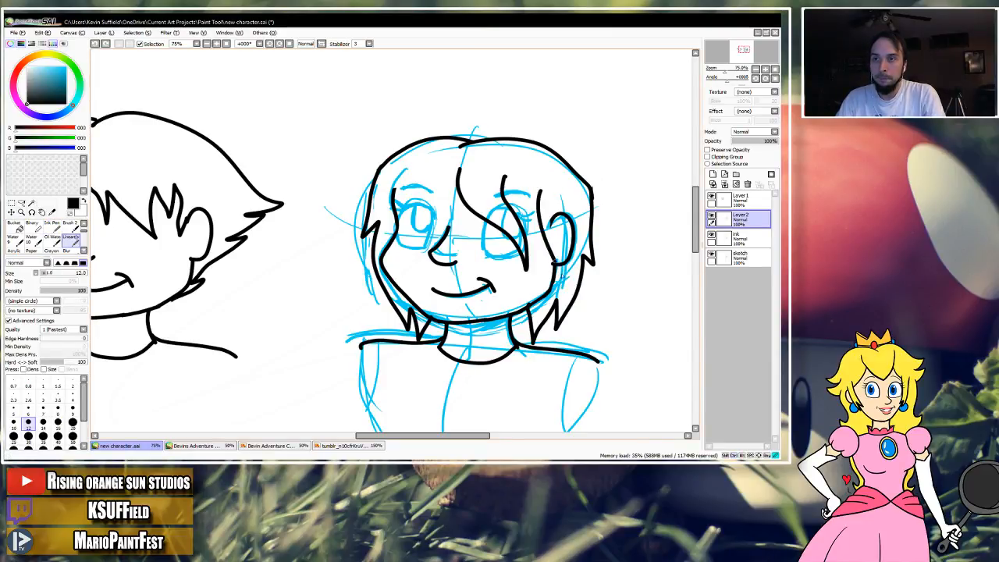
{"action": "left_click_drag", "start_coordinate": [505, 181], "coordinate": [542, 191]}
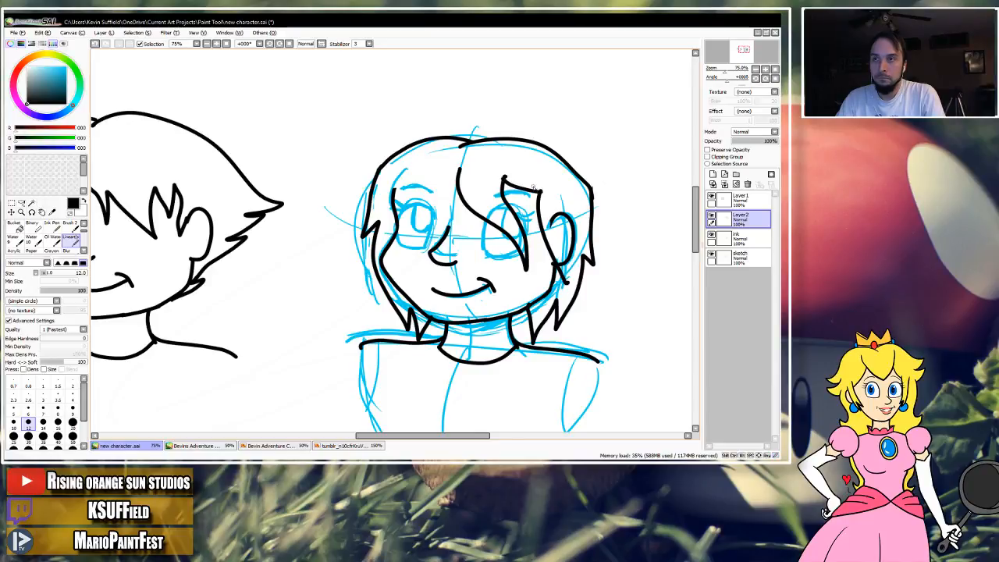
Ink the fringe's left edge as a curve between the center parting and the left temple, undoing rejected strokes.
{"action": "left_click_drag", "start_coordinate": [456, 178], "coordinate": [443, 202]}
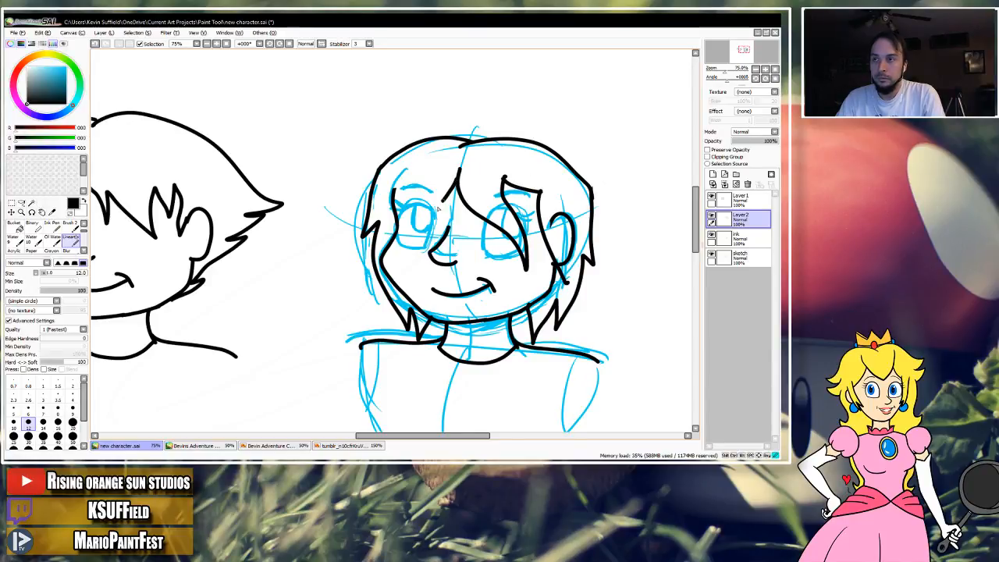
{"action": "key", "text": "ctrl+z"}
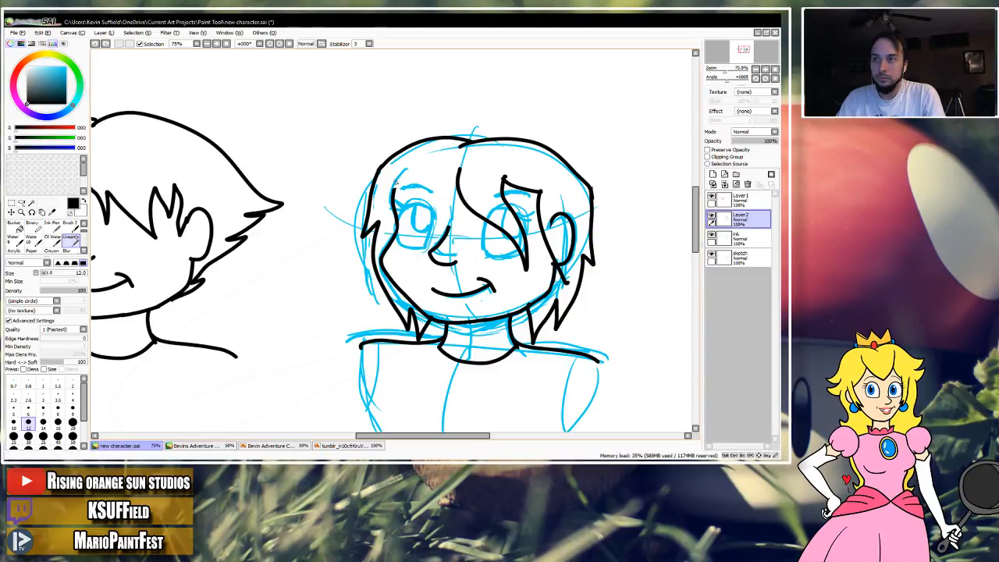
{"action": "left_click_drag", "start_coordinate": [380, 208], "coordinate": [378, 212]}
{"action": "key", "text": "ctrl+z"}
{"action": "left_click_drag", "start_coordinate": [399, 199], "coordinate": [383, 209]}
{"action": "mouse_move", "coordinate": [447, 198]}
{"action": "left_mouse_down"}
{"action": "mouse_move", "coordinate": [449, 212]}
{"action": "mouse_move", "coordinate": [462, 184]}
{"action": "mouse_move", "coordinate": [456, 192]}
{"action": "left_mouse_up"}
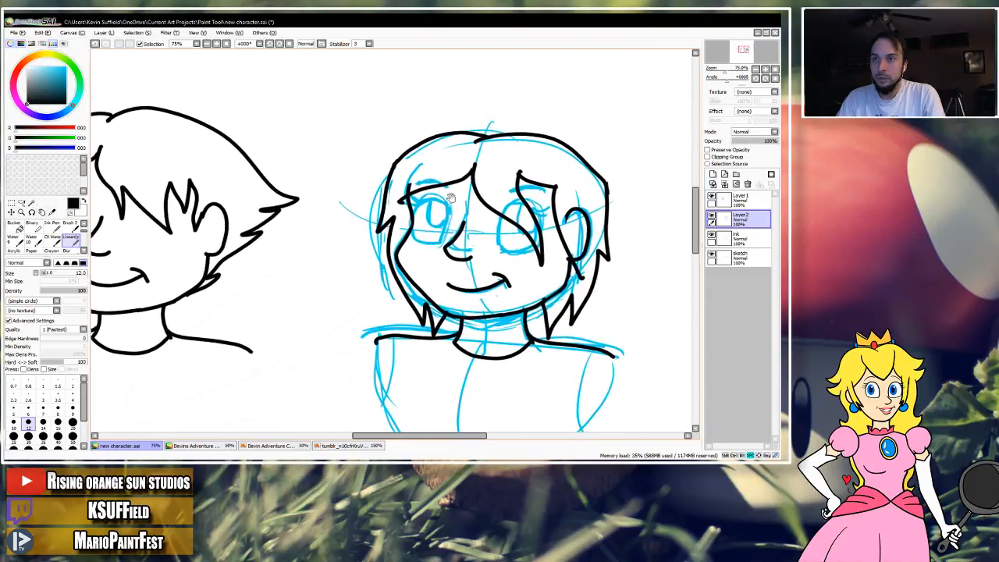
Erase the hair's outer outline on both sides of the head, leaving the crown and the jagged lower strands.
{"action": "key", "text": "e"}
{"action": "left_click_drag", "start_coordinate": [611, 187], "coordinate": [612, 255]}
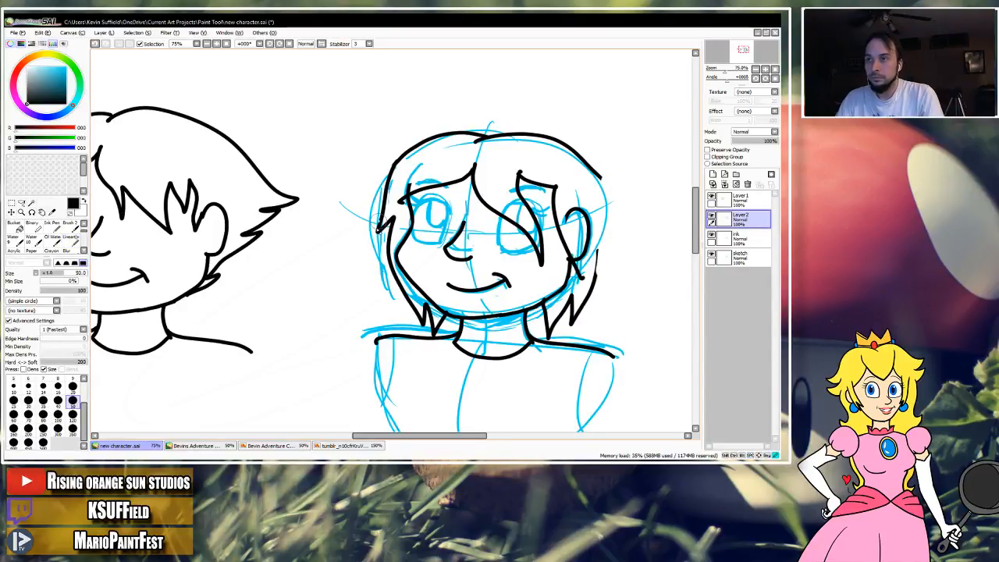
{"action": "left_click_drag", "start_coordinate": [387, 199], "coordinate": [415, 149]}
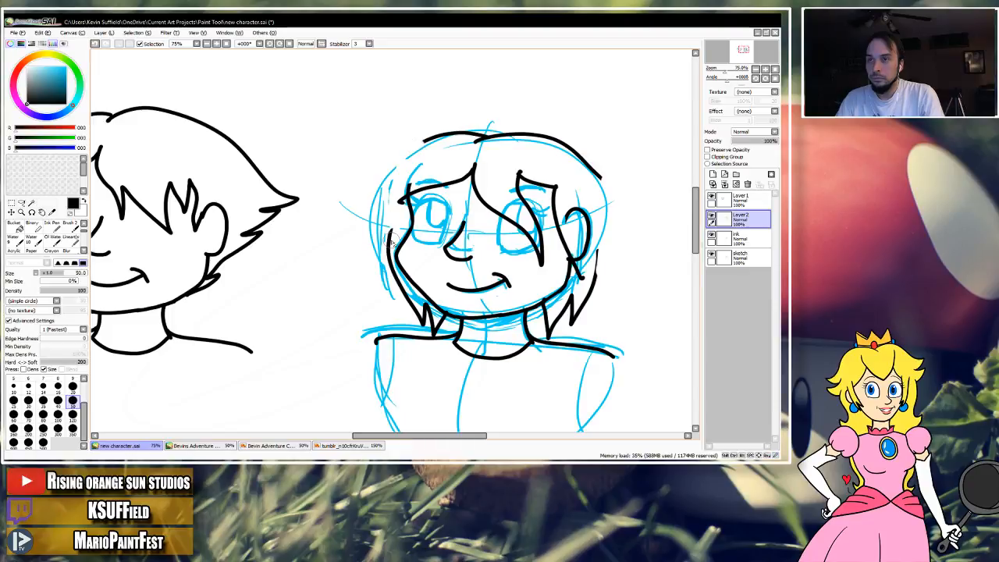
{"action": "left_click_drag", "start_coordinate": [598, 245], "coordinate": [599, 270]}
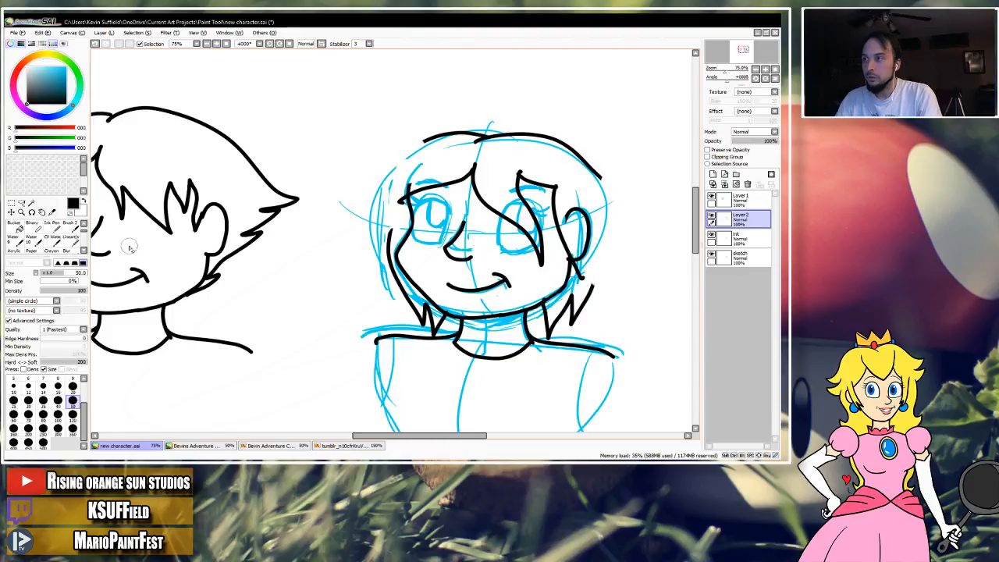
Re-ink both outer sides of the hair with the lineart brush, joining the crown to the lower strands closer to the head.
{"action": "left_click", "coordinate": [72, 239]}
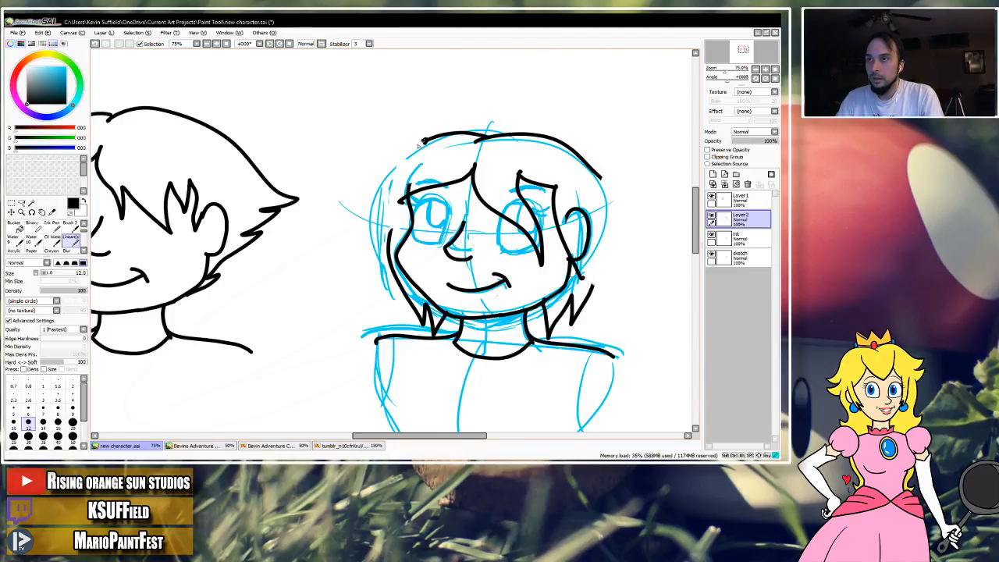
{"action": "left_click_drag", "start_coordinate": [403, 163], "coordinate": [392, 206]}
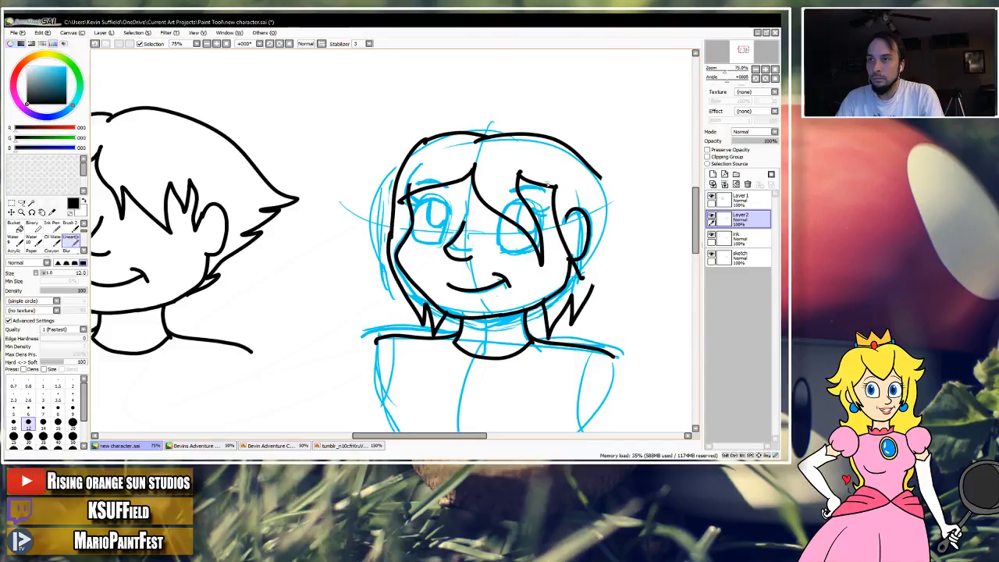
{"action": "key", "text": "ctrl+z"}
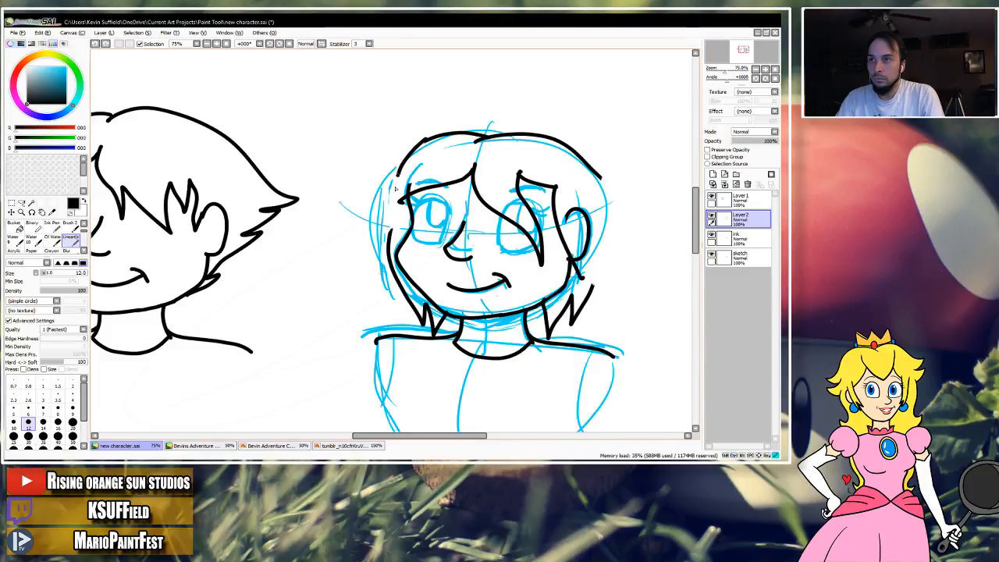
{"action": "left_click_drag", "start_coordinate": [600, 177], "coordinate": [602, 200]}
{"action": "left_click_drag", "start_coordinate": [597, 285], "coordinate": [590, 288]}
{"action": "key", "text": "ctrl+z"}
{"action": "mouse_move", "coordinate": [540, 246]}
{"action": "left_mouse_down"}
{"action": "mouse_move", "coordinate": [550, 211]}
{"action": "mouse_move", "coordinate": [588, 233]}
{"action": "mouse_move", "coordinate": [582, 248]}
{"action": "mouse_move", "coordinate": [602, 268]}
{"action": "mouse_move", "coordinate": [583, 265]}
{"action": "left_mouse_up"}
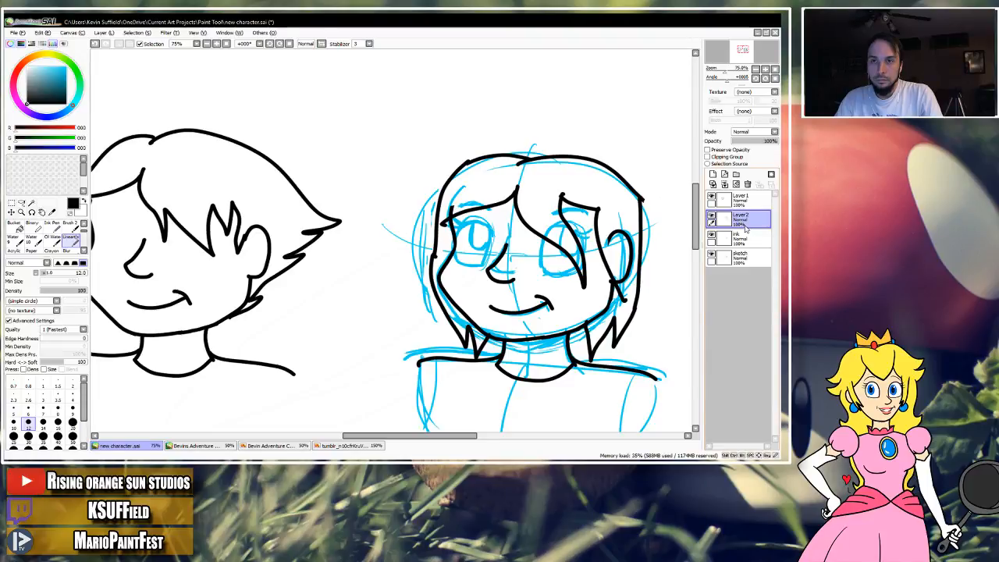
Merge Layer2 down into the ink layer and copy the long-haired head and shoulders onto a new canvas.
{"action": "left_click", "coordinate": [726, 184]}
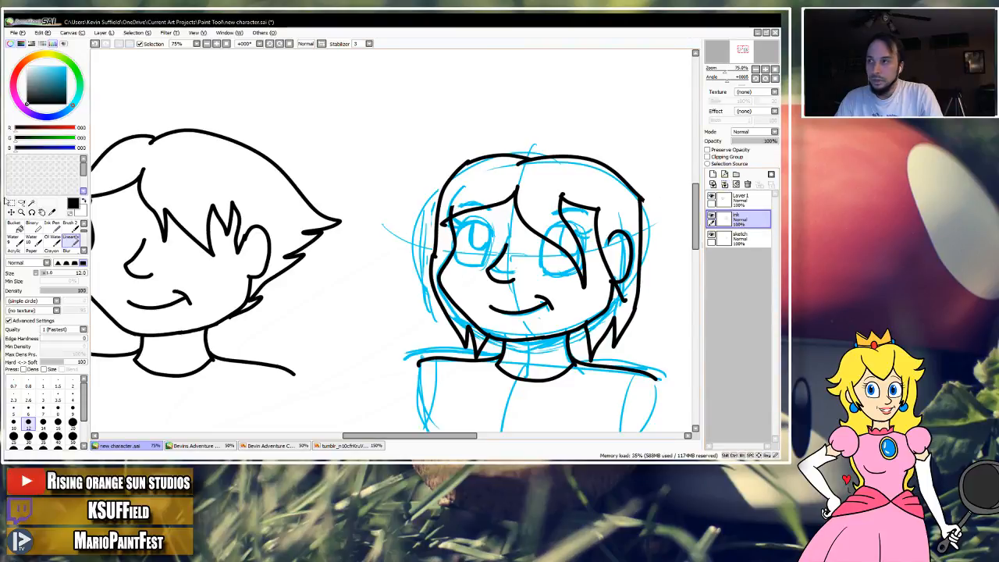
{"action": "left_click", "coordinate": [12, 204]}
{"action": "left_click_drag", "start_coordinate": [399, 207], "coordinate": [377, 195]}
{"action": "left_click_drag", "start_coordinate": [359, 127], "coordinate": [671, 406]}
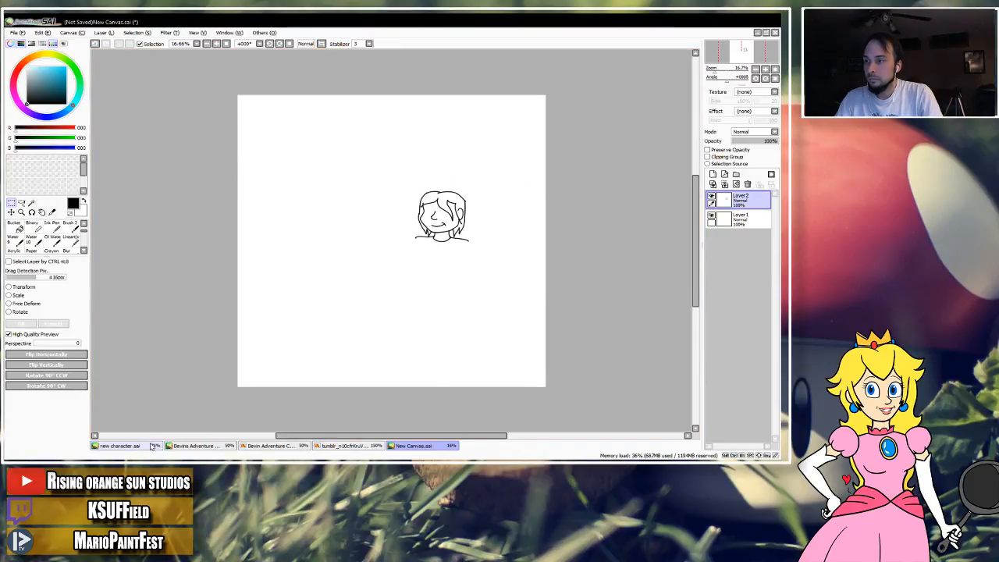
Cut the long-haired head from New Canvas.sai and paste it into new character.sai.
{"action": "left_click", "coordinate": [156, 445]}
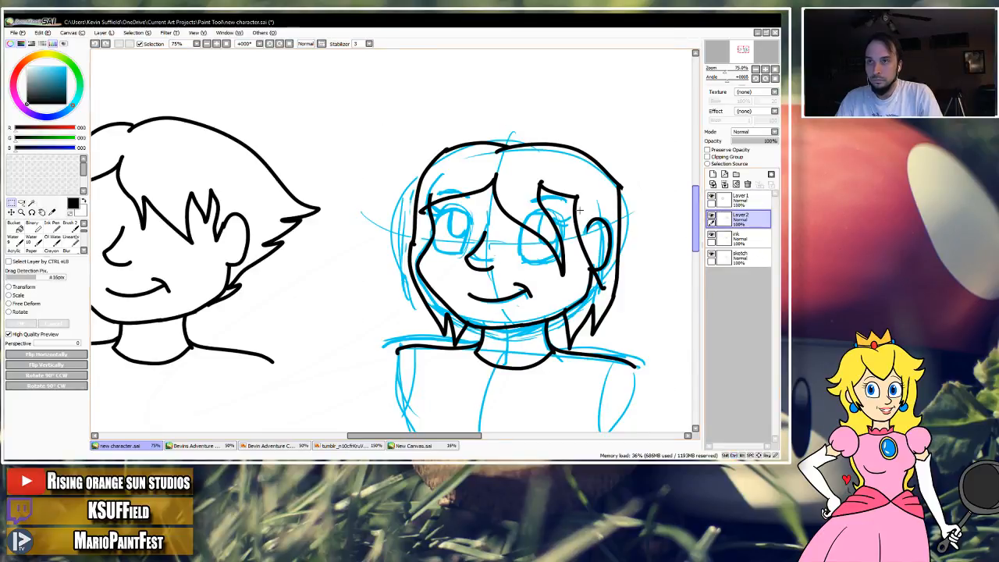
{"action": "left_click", "coordinate": [414, 445]}
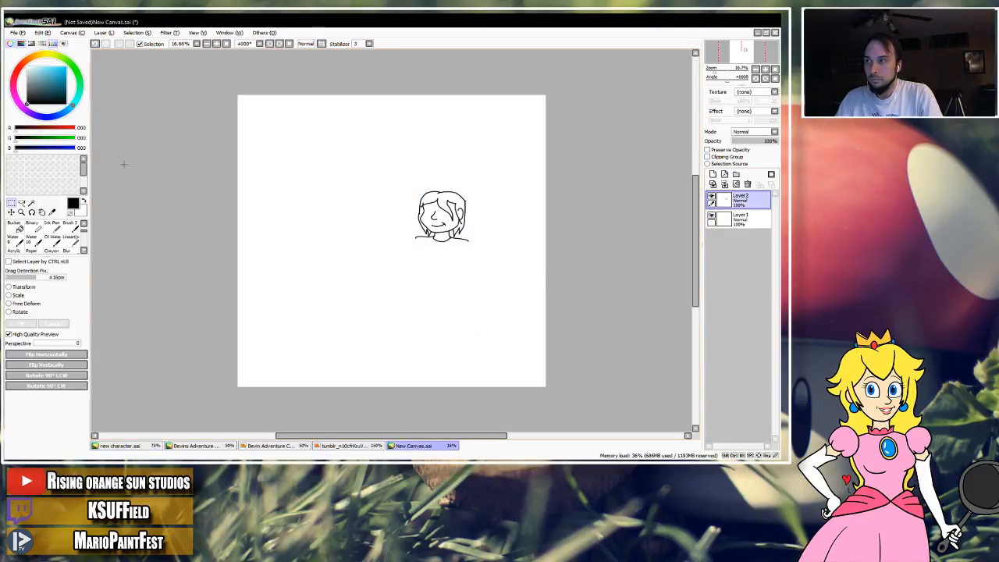
{"action": "left_click_drag", "start_coordinate": [398, 164], "coordinate": [491, 242]}
{"action": "key", "text": "ctrl+x"}
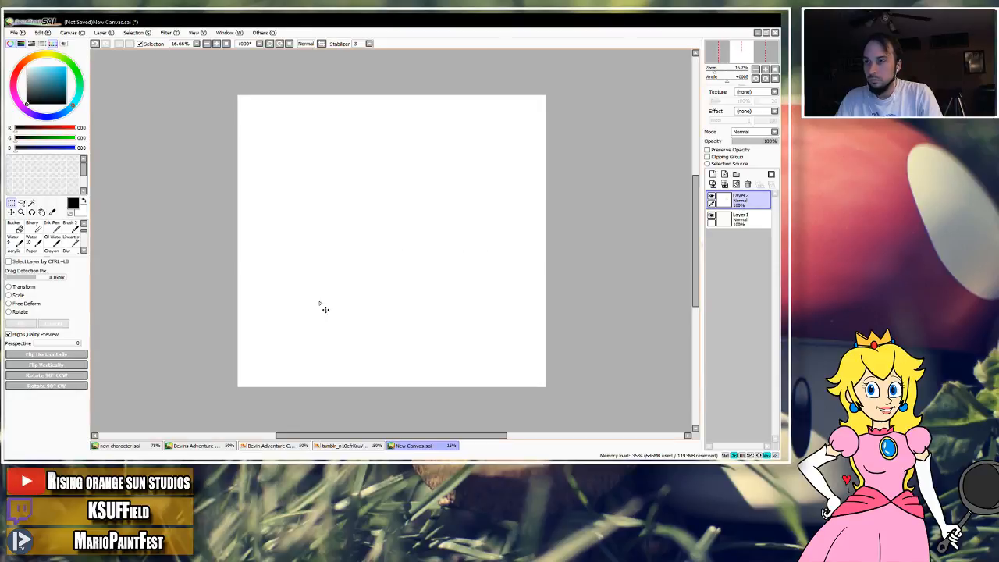
{"action": "left_click", "coordinate": [128, 446]}
{"action": "key", "text": "ctrl+v"}
{"action": "left_click_drag", "start_coordinate": [352, 223], "coordinate": [584, 216]}
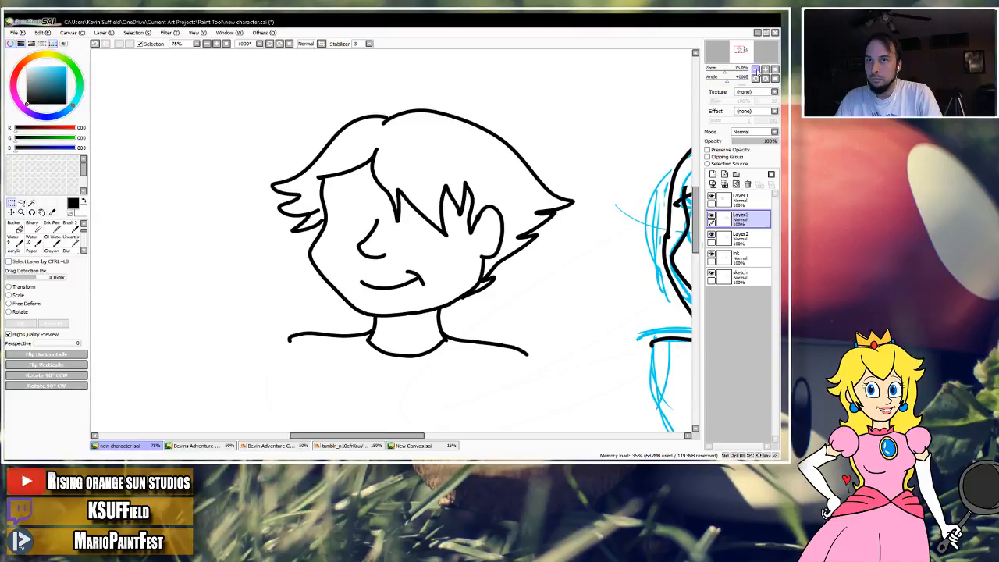
Move the pasted long-haired head to the left of the short-haired version.
{"action": "left_click", "coordinate": [765, 70]}
{"action": "left_click_drag", "start_coordinate": [524, 236], "coordinate": [463, 229]}
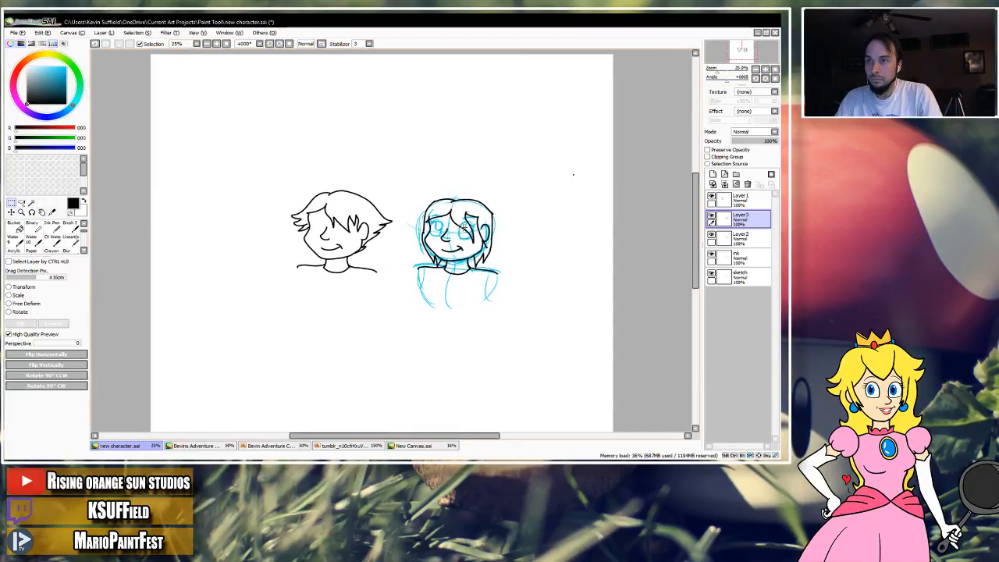
{"action": "left_click", "coordinate": [11, 212]}
{"action": "left_click_drag", "start_coordinate": [347, 215], "coordinate": [251, 214]}
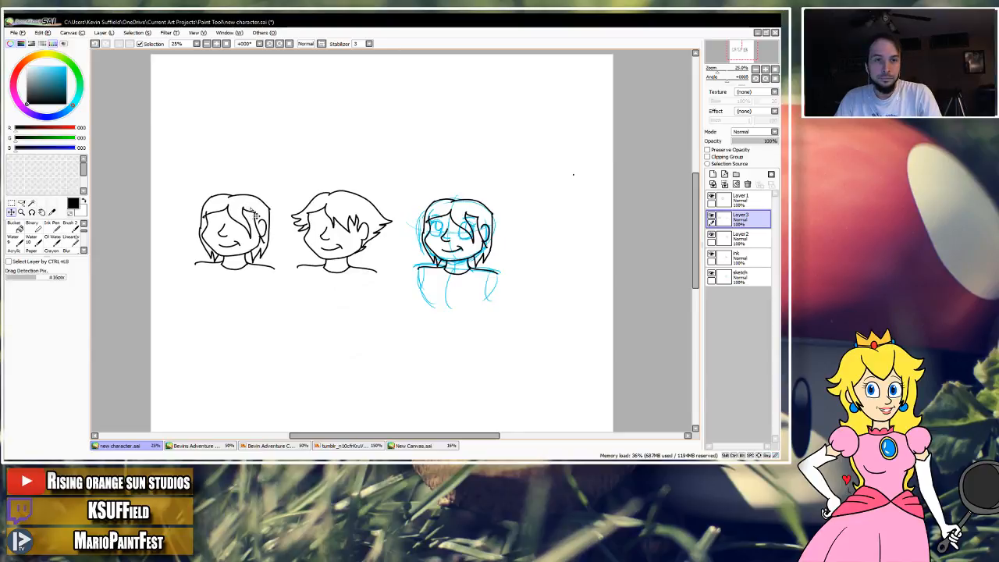
{"action": "scroll", "coordinate": [316, 216], "scroll_direction": "down", "scroll_amount": 1}
{"action": "scroll", "coordinate": [324, 217], "scroll_direction": "up", "scroll_amount": 3}
{"action": "mouse_move", "coordinate": [328, 219]}
{"action": "left_mouse_down"}
{"action": "mouse_move", "coordinate": [508, 219]}
{"action": "mouse_move", "coordinate": [420, 221]}
{"action": "mouse_move", "coordinate": [369, 235]}
{"action": "mouse_move", "coordinate": [453, 199]}
{"action": "mouse_move", "coordinate": [499, 200]}
{"action": "left_mouse_up"}
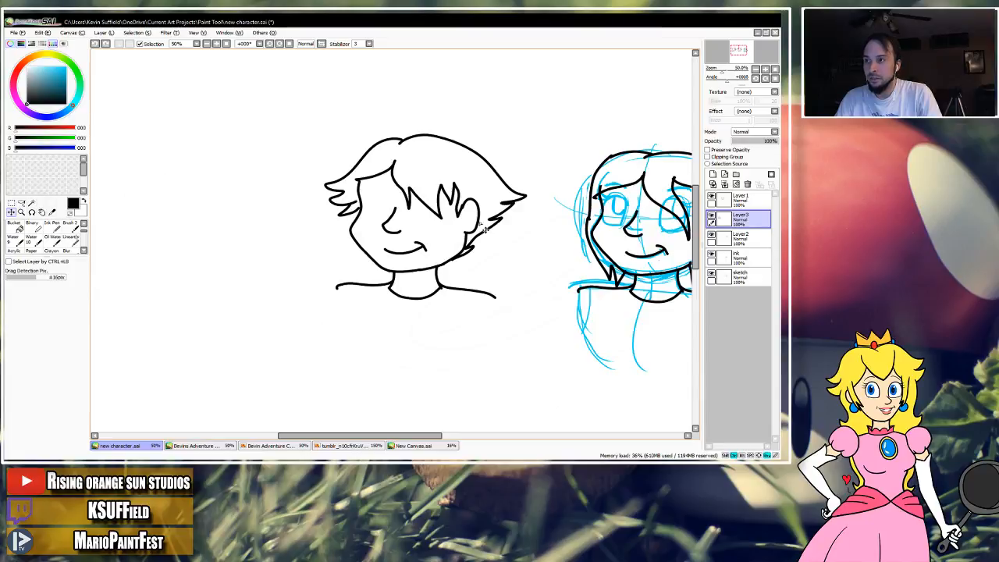
{"action": "left_click", "coordinate": [414, 446]}
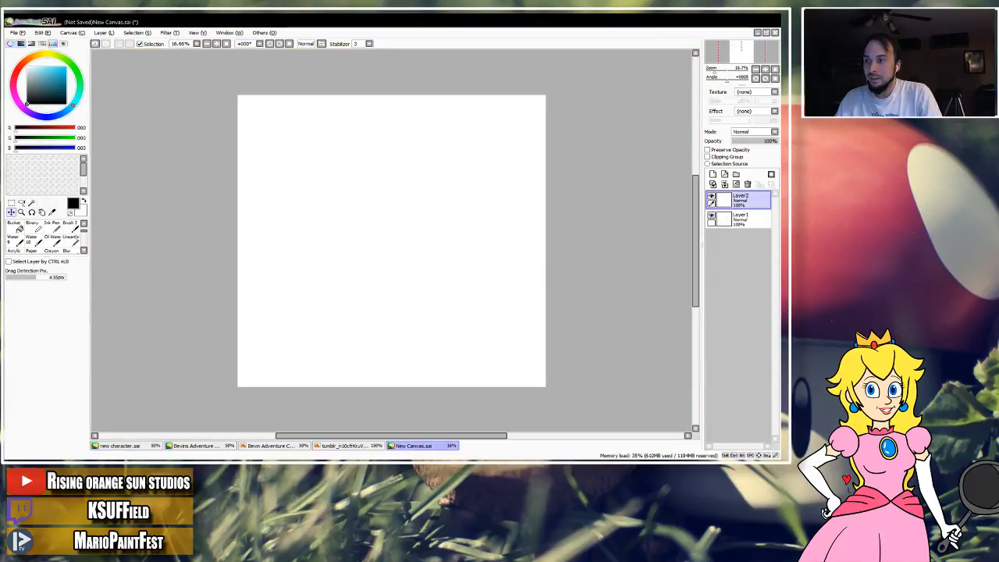
{"action": "left_click", "coordinate": [135, 446]}
Erase the stray dot on the blank area beside the sketched head, switching through Layer2 to the ink layer.
{"action": "left_click_drag", "start_coordinate": [499, 290], "coordinate": [196, 345]}
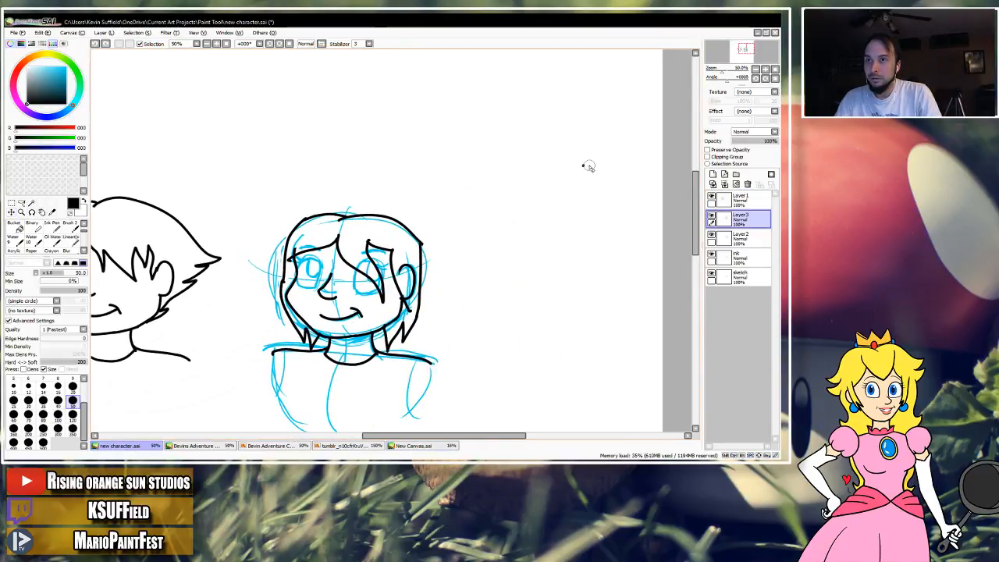
{"action": "left_click", "coordinate": [748, 239]}
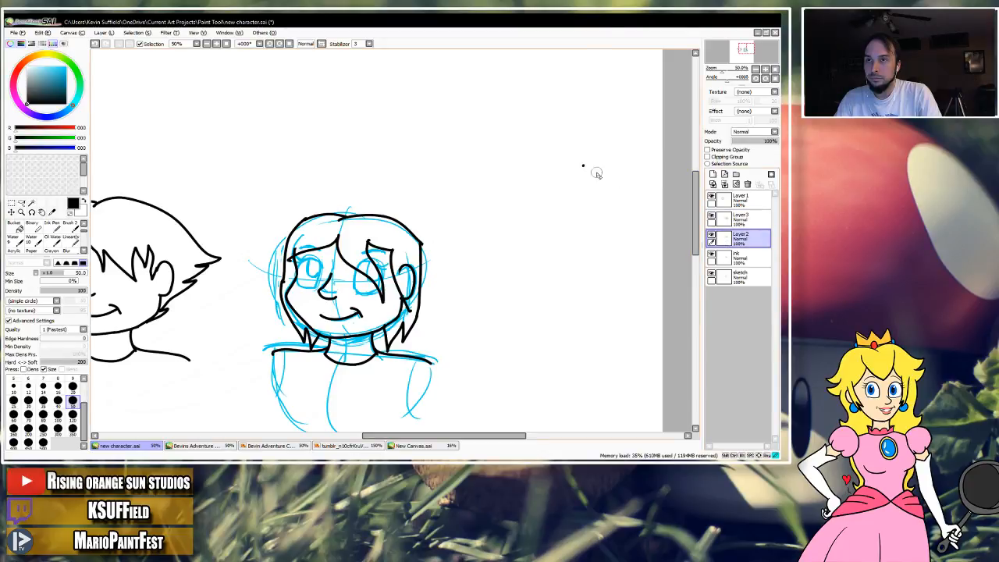
{"action": "left_click", "coordinate": [746, 258]}
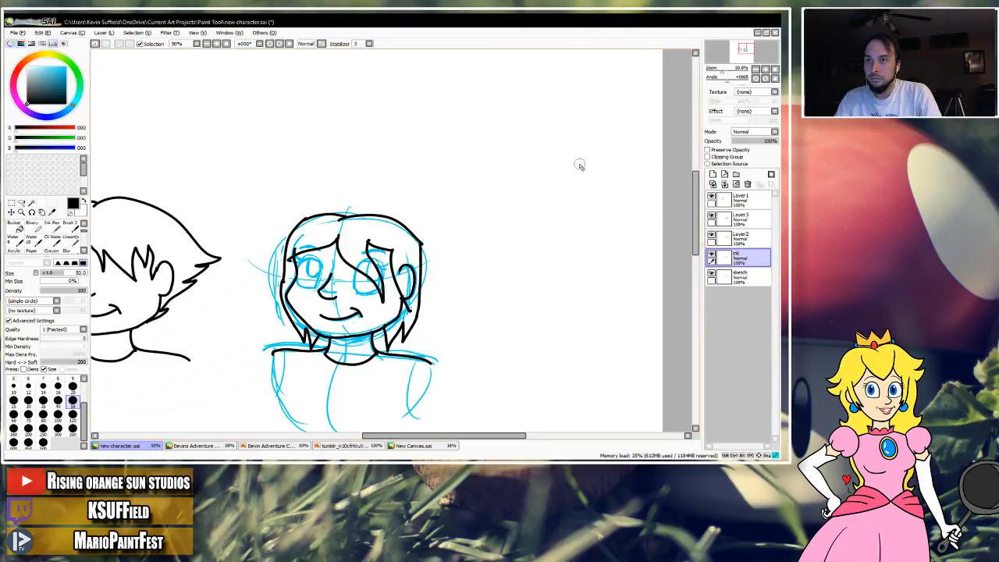
Delete Layer2 and make Layer3 the active layer, checking what it holds by toggling its visibility.
{"action": "left_click", "coordinate": [726, 241]}
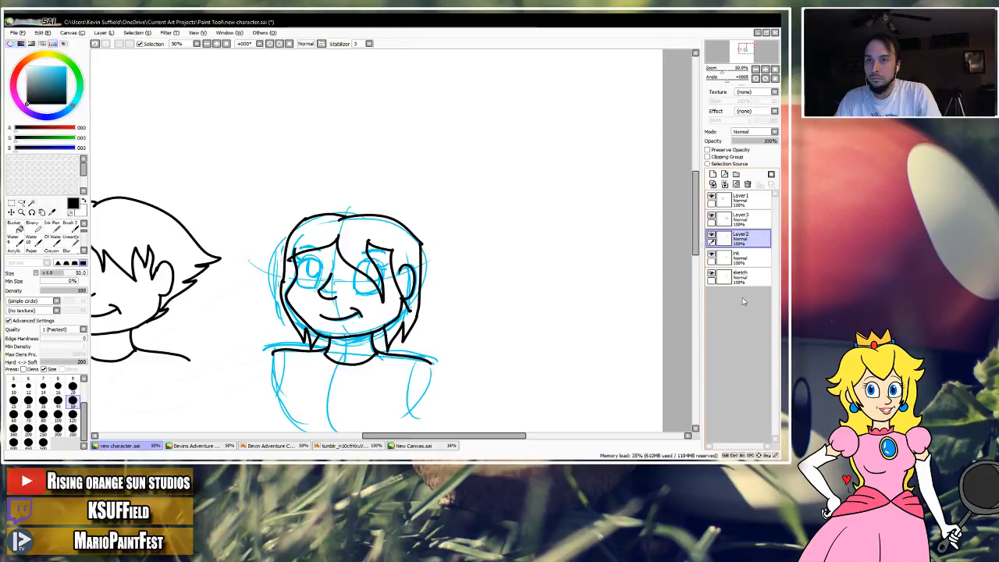
{"action": "left_click", "coordinate": [747, 184]}
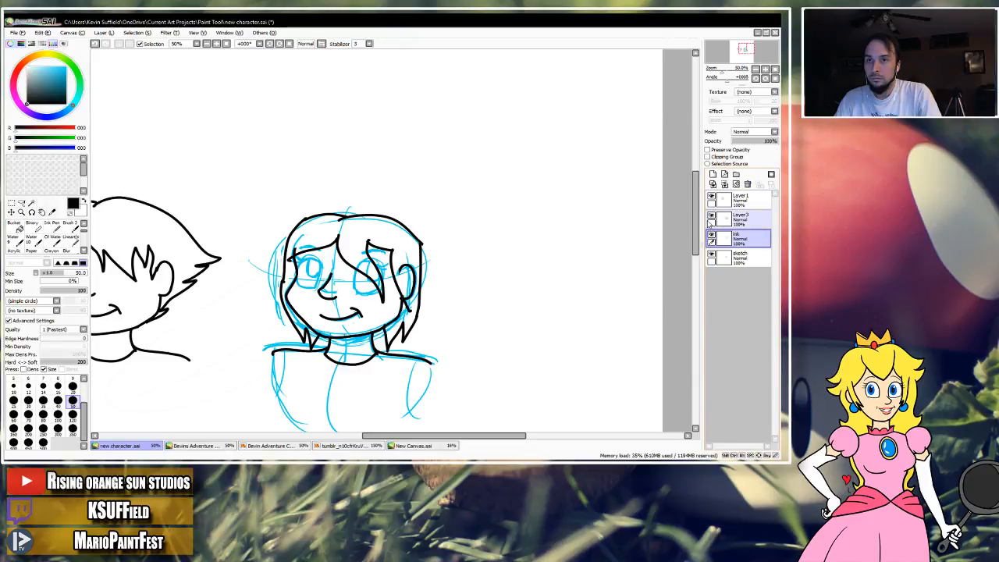
{"action": "left_click", "coordinate": [711, 215]}
{"action": "left_click", "coordinate": [711, 215]}
{"action": "left_click", "coordinate": [741, 219]}
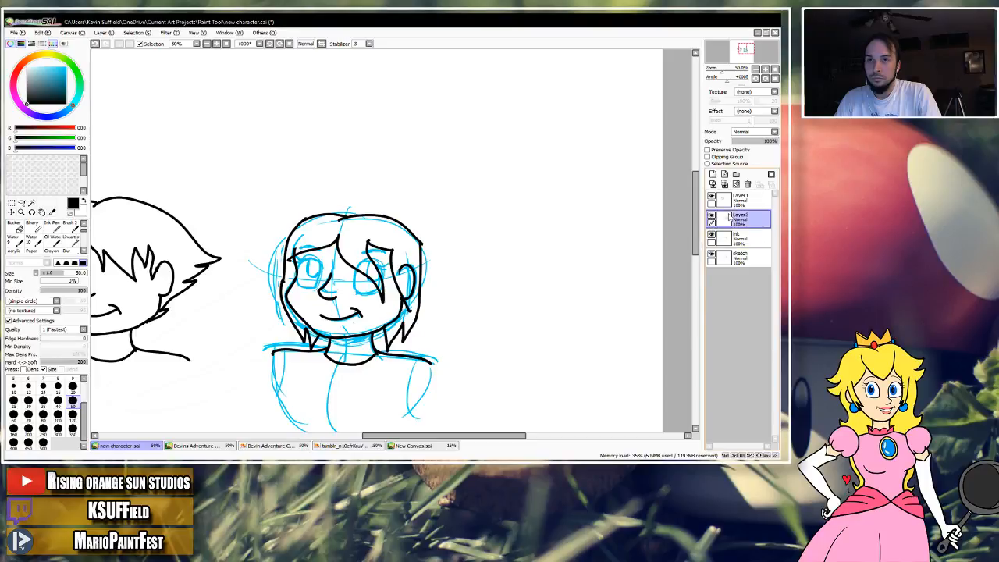
Erase all the inked hair from the sketched head on Layer3 and switch back to the size 12 inking brush.
{"action": "left_click_drag", "start_coordinate": [539, 265], "coordinate": [682, 266]}
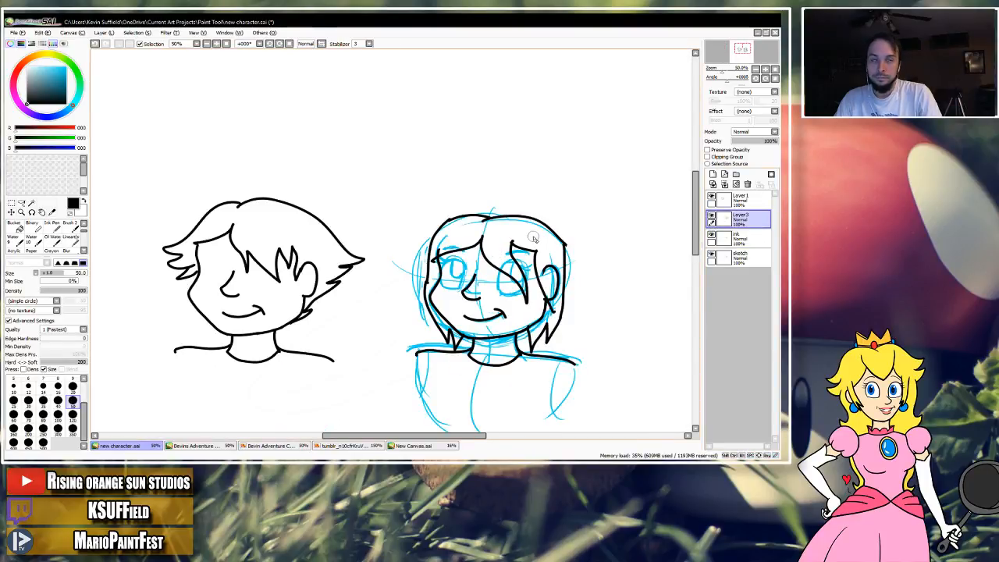
{"action": "scroll", "coordinate": [536, 239], "scroll_direction": "up", "scroll_amount": 1}
{"action": "left_click_drag", "start_coordinate": [542, 243], "coordinate": [541, 207]}
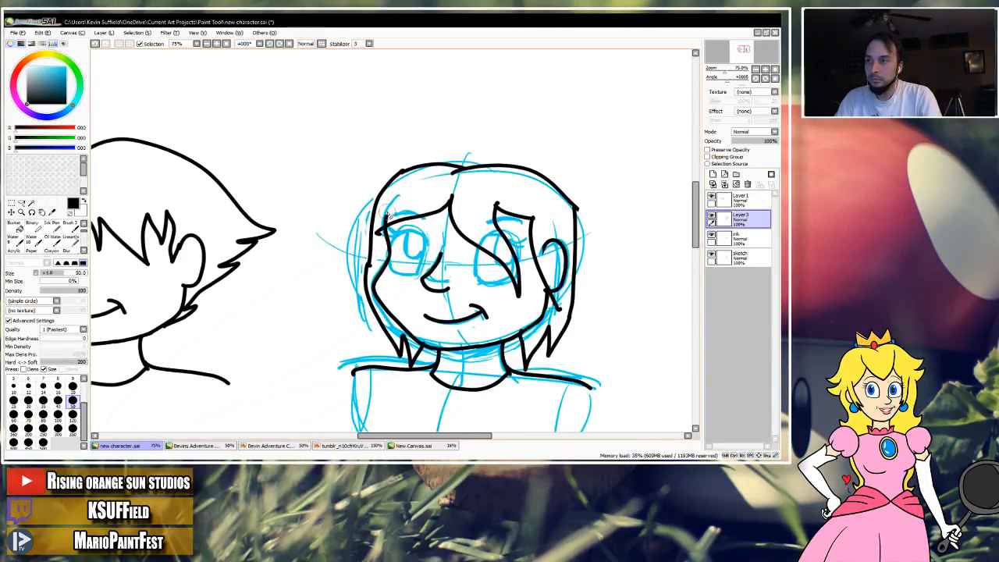
{"action": "mouse_move", "coordinate": [366, 267]}
{"action": "left_mouse_down"}
{"action": "mouse_move", "coordinate": [373, 318]}
{"action": "mouse_move", "coordinate": [402, 355]}
{"action": "mouse_move", "coordinate": [415, 353]}
{"action": "mouse_move", "coordinate": [403, 338]}
{"action": "left_mouse_up"}
{"action": "mouse_move", "coordinate": [378, 236]}
{"action": "left_mouse_down"}
{"action": "mouse_move", "coordinate": [372, 176]}
{"action": "mouse_move", "coordinate": [390, 192]}
{"action": "mouse_move", "coordinate": [403, 167]}
{"action": "mouse_move", "coordinate": [391, 206]}
{"action": "mouse_move", "coordinate": [416, 213]}
{"action": "mouse_move", "coordinate": [449, 200]}
{"action": "mouse_move", "coordinate": [437, 213]}
{"action": "mouse_move", "coordinate": [452, 212]}
{"action": "mouse_move", "coordinate": [519, 297]}
{"action": "mouse_move", "coordinate": [496, 205]}
{"action": "mouse_move", "coordinate": [529, 220]}
{"action": "mouse_move", "coordinate": [537, 288]}
{"action": "left_mouse_up"}
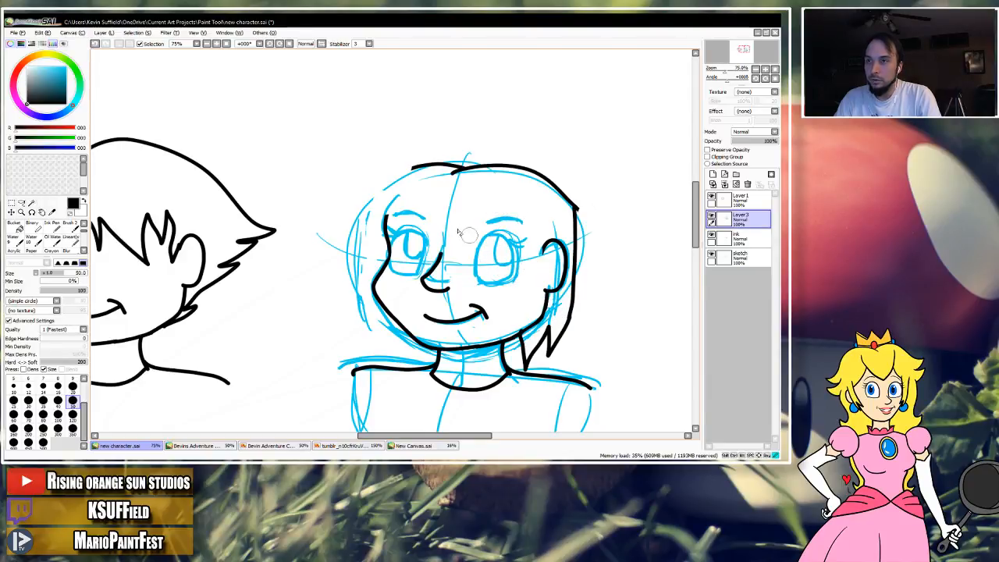
{"action": "mouse_move", "coordinate": [425, 173]}
{"action": "left_mouse_down"}
{"action": "mouse_move", "coordinate": [450, 162]}
{"action": "mouse_move", "coordinate": [479, 170]}
{"action": "mouse_move", "coordinate": [419, 174]}
{"action": "mouse_move", "coordinate": [419, 165]}
{"action": "mouse_move", "coordinate": [508, 163]}
{"action": "mouse_move", "coordinate": [566, 201]}
{"action": "mouse_move", "coordinate": [572, 291]}
{"action": "mouse_move", "coordinate": [547, 353]}
{"action": "mouse_move", "coordinate": [551, 322]}
{"action": "mouse_move", "coordinate": [519, 359]}
{"action": "left_mouse_up"}
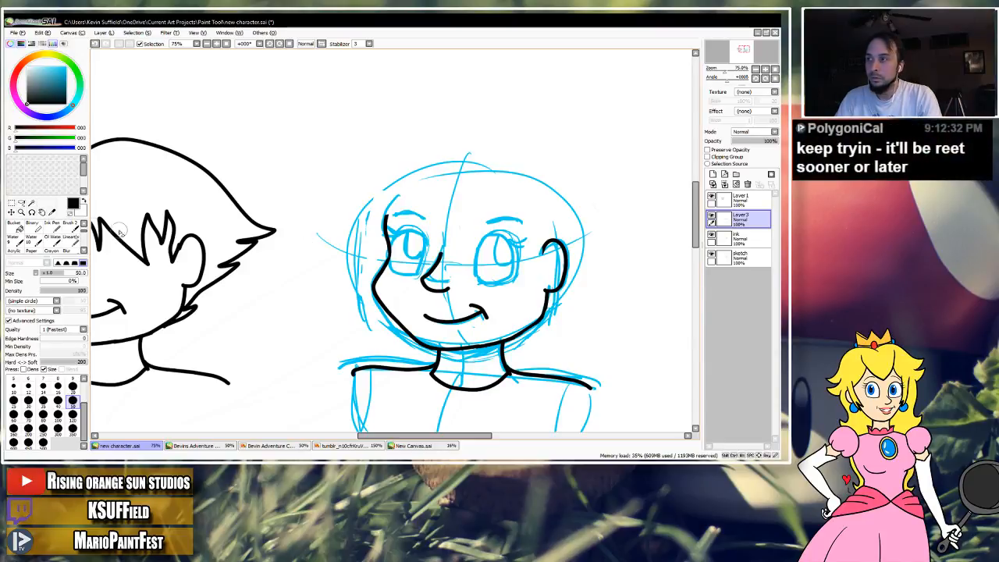
{"action": "left_click", "coordinate": [69, 240]}
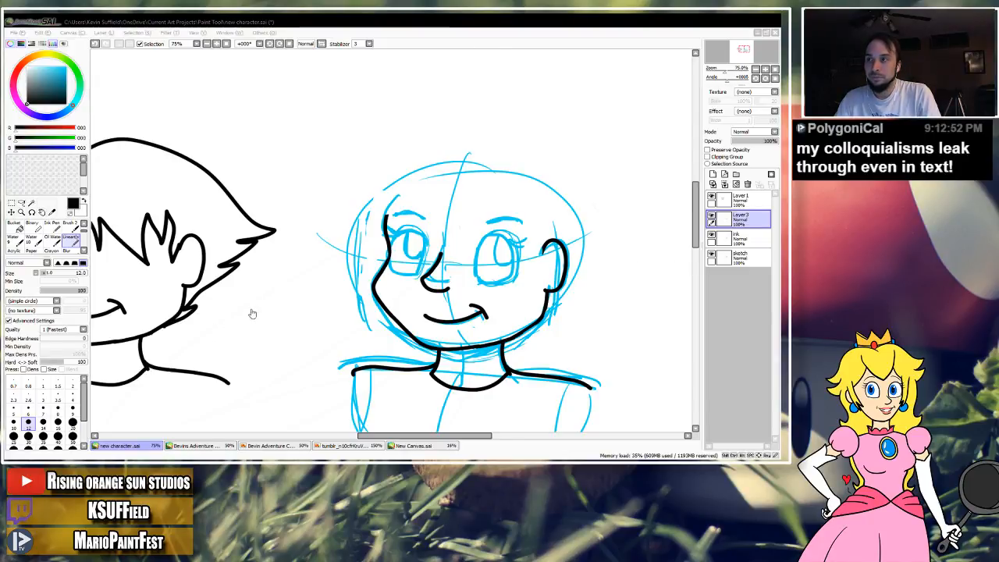
{"action": "left_click", "coordinate": [440, 28]}
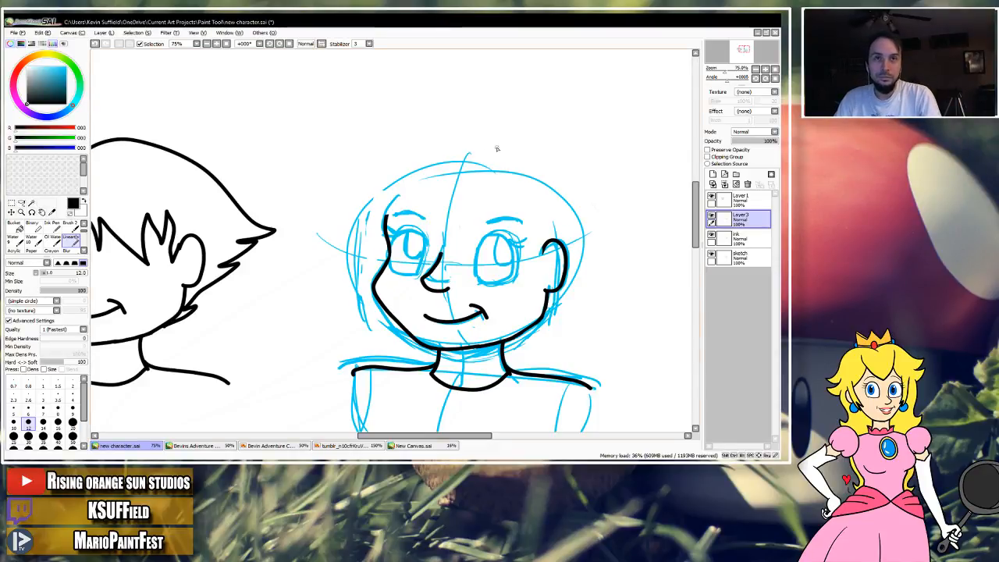
Try inking a rounded lock of fringe from the centre line across to the left temple of the sketched head.
{"action": "mouse_move", "coordinate": [431, 196]}
{"action": "left_mouse_down"}
{"action": "mouse_move", "coordinate": [401, 187]}
{"action": "mouse_move", "coordinate": [360, 237]}
{"action": "left_mouse_up"}
{"action": "key", "text": "ctrl+z"}
{"action": "mouse_move", "coordinate": [405, 189]}
{"action": "left_mouse_down"}
{"action": "mouse_move", "coordinate": [369, 197]}
{"action": "mouse_move", "coordinate": [362, 231]}
{"action": "left_mouse_up"}
{"action": "key", "text": "ctrl+z"}
{"action": "mouse_move", "coordinate": [434, 196]}
{"action": "left_mouse_down"}
{"action": "mouse_move", "coordinate": [400, 182]}
{"action": "mouse_move", "coordinate": [362, 231]}
{"action": "left_mouse_up"}
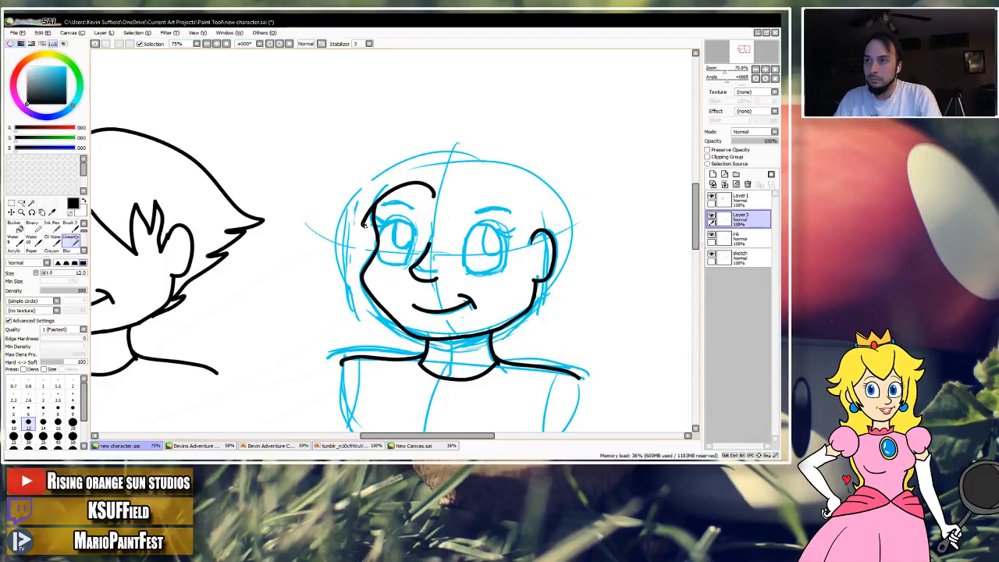
{"action": "key", "text": "ctrl+z"}
{"action": "mouse_move", "coordinate": [442, 198]}
{"action": "left_mouse_down"}
{"action": "mouse_move", "coordinate": [398, 179]}
{"action": "mouse_move", "coordinate": [364, 229]}
{"action": "left_mouse_up"}
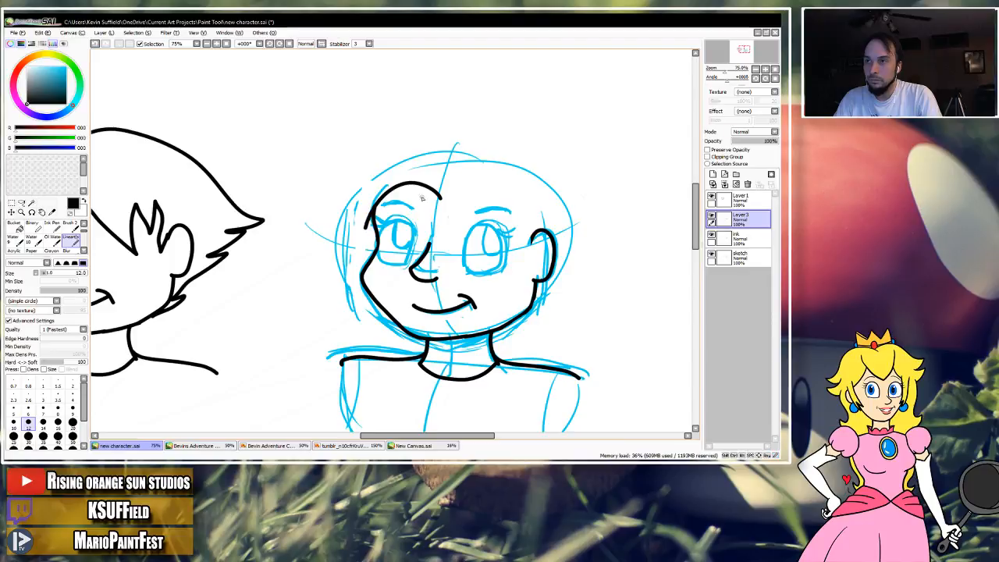
{"action": "left_click_drag", "start_coordinate": [441, 198], "coordinate": [369, 214]}
{"action": "key", "text": "ctrl+z"}
{"action": "left_click_drag", "start_coordinate": [441, 198], "coordinate": [376, 205]}
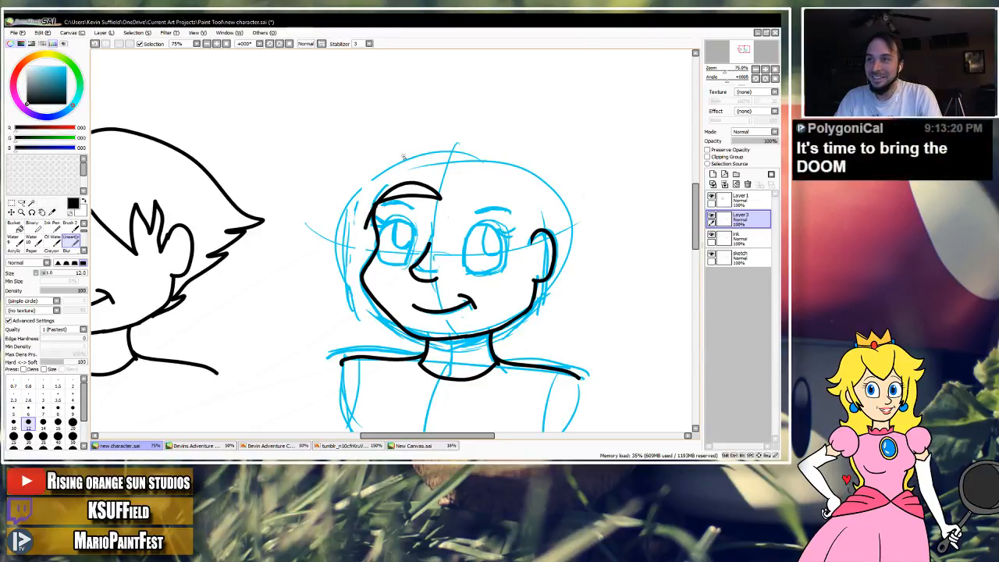
{"action": "left_click_drag", "start_coordinate": [442, 171], "coordinate": [422, 161]}
{"action": "key", "text": "ctrl+z"}
{"action": "key", "text": "ctrl+z"}
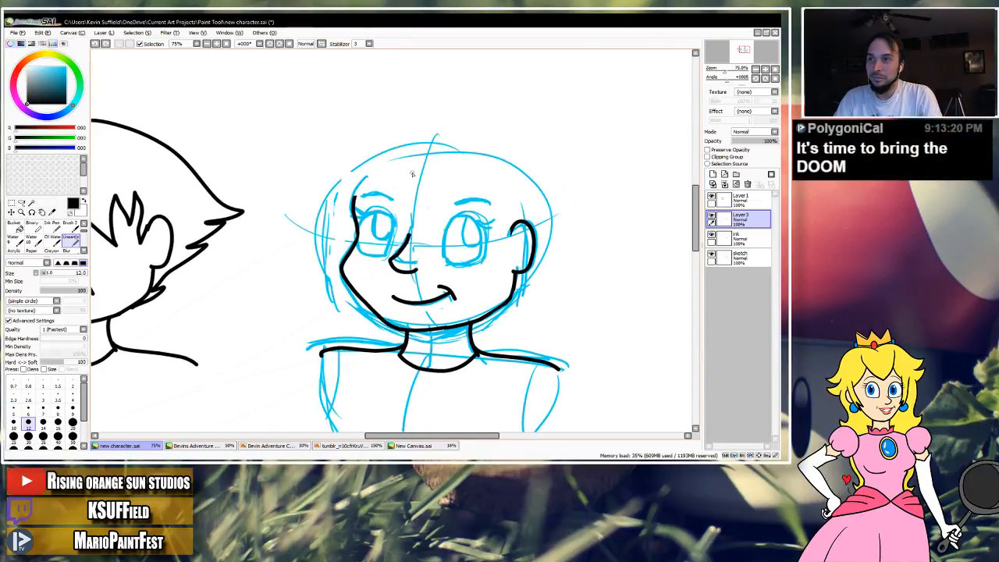
Try inking a spiky hair outline over the crown and down behind the ear.
{"action": "mouse_move", "coordinate": [437, 150]}
{"action": "left_mouse_down"}
{"action": "mouse_move", "coordinate": [429, 153]}
{"action": "mouse_move", "coordinate": [516, 147]}
{"action": "mouse_move", "coordinate": [511, 166]}
{"action": "mouse_move", "coordinate": [560, 212]}
{"action": "mouse_move", "coordinate": [536, 227]}
{"action": "left_mouse_up"}
{"action": "left_click_drag", "start_coordinate": [533, 278], "coordinate": [525, 297]}
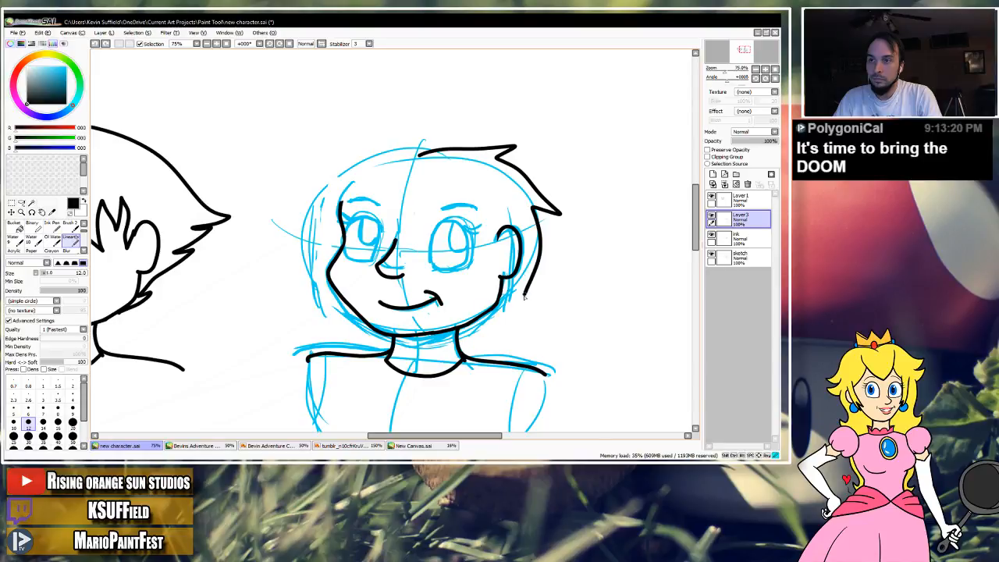
{"action": "key", "text": "ctrl+z"}
{"action": "key", "text": "ctrl+z"}
{"action": "key", "text": "ctrl+z"}
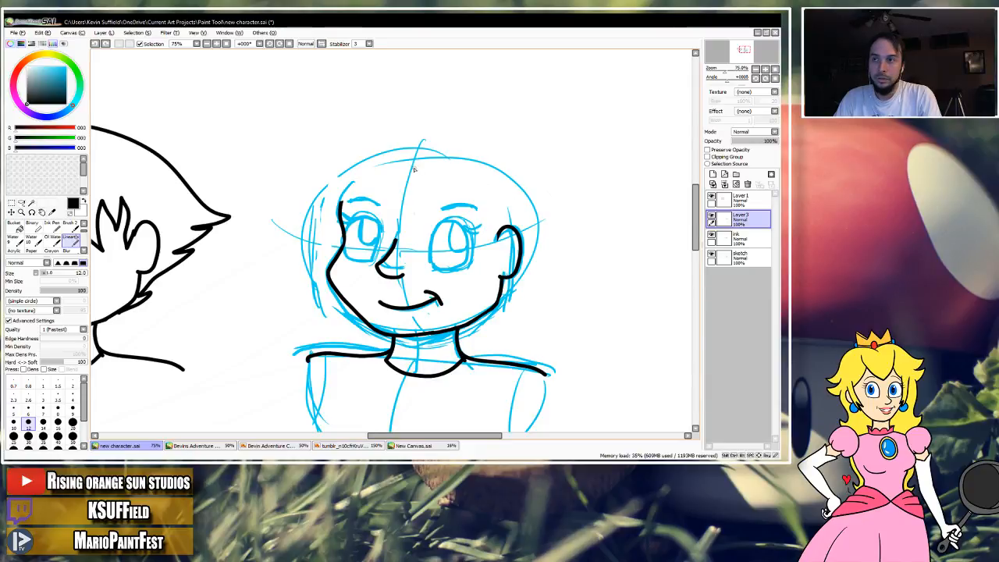
{"action": "key", "text": "ctrl+z"}
Try inking an angular parted fringe running from the centre line to the ear and the left temple.
{"action": "mouse_move", "coordinate": [415, 164]}
{"action": "left_mouse_down"}
{"action": "mouse_move", "coordinate": [396, 205]}
{"action": "mouse_move", "coordinate": [471, 217]}
{"action": "mouse_move", "coordinate": [495, 233]}
{"action": "left_mouse_up"}
{"action": "key", "text": "ctrl+z"}
{"action": "mouse_move", "coordinate": [412, 167]}
{"action": "left_mouse_down"}
{"action": "mouse_move", "coordinate": [398, 210]}
{"action": "mouse_move", "coordinate": [445, 212]}
{"action": "mouse_move", "coordinate": [493, 231]}
{"action": "left_mouse_up"}
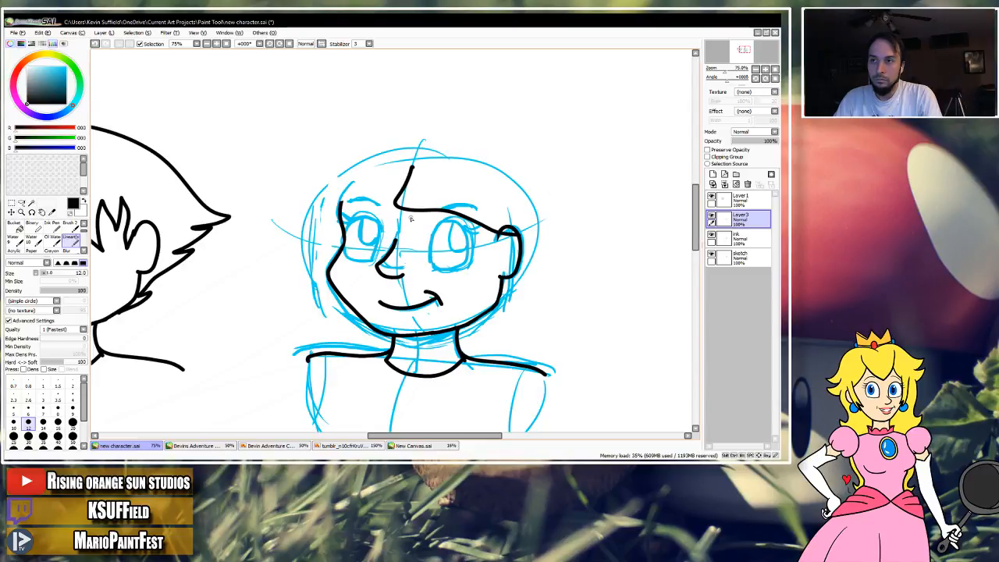
{"action": "key", "text": "ctrl+z"}
{"action": "mouse_move", "coordinate": [407, 166]}
{"action": "left_mouse_down"}
{"action": "mouse_move", "coordinate": [394, 209]}
{"action": "mouse_move", "coordinate": [445, 215]}
{"action": "mouse_move", "coordinate": [462, 187]}
{"action": "mouse_move", "coordinate": [468, 222]}
{"action": "mouse_move", "coordinate": [498, 237]}
{"action": "mouse_move", "coordinate": [490, 229]}
{"action": "left_mouse_up"}
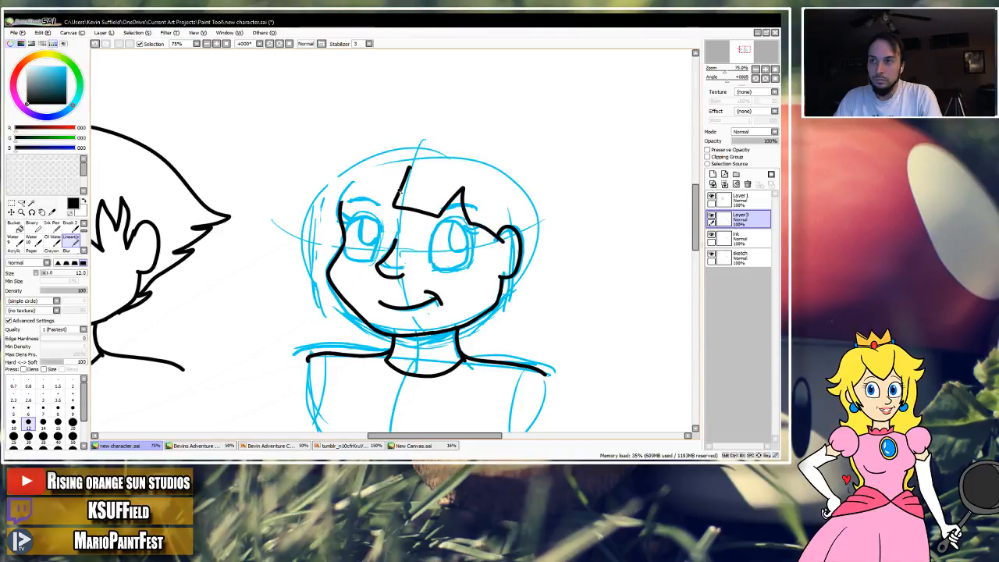
{"action": "mouse_move", "coordinate": [399, 189]}
{"action": "left_mouse_down"}
{"action": "mouse_move", "coordinate": [380, 207]}
{"action": "mouse_move", "coordinate": [369, 189]}
{"action": "mouse_move", "coordinate": [346, 212]}
{"action": "mouse_move", "coordinate": [341, 248]}
{"action": "left_mouse_up"}
{"action": "key", "text": "ctrl+z"}
{"action": "left_click_drag", "start_coordinate": [328, 213], "coordinate": [394, 190]}
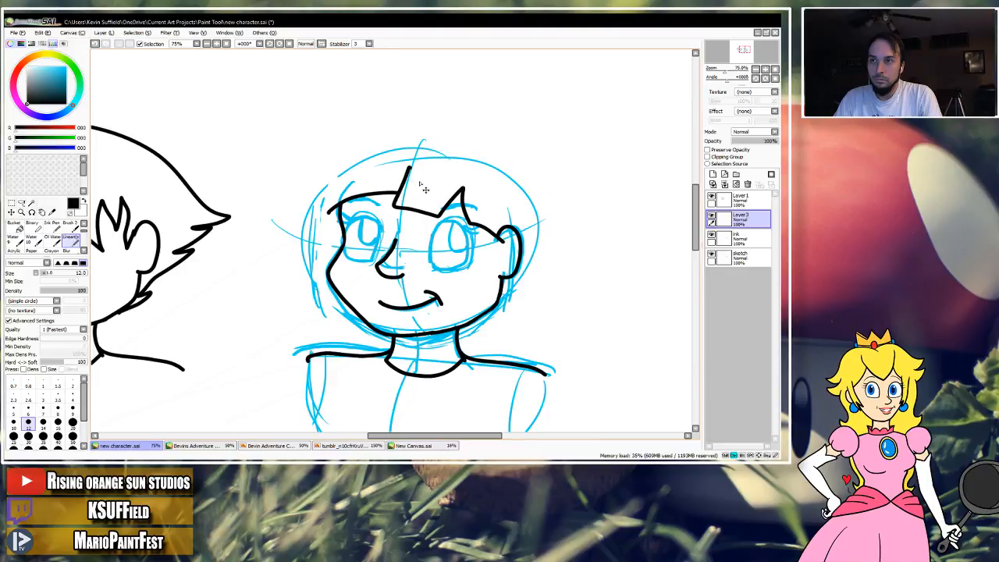
{"action": "key", "text": "ctrl+z"}
{"action": "key", "text": "ctrl+z"}
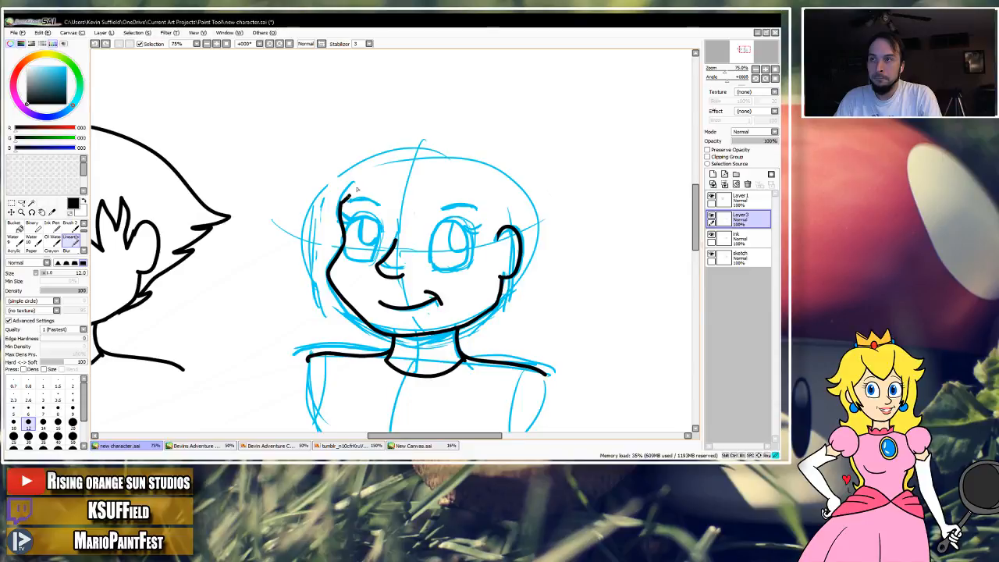
Ink a swept fringe line from the central parting down to the left temple.
{"action": "left_click_drag", "start_coordinate": [406, 173], "coordinate": [337, 209]}
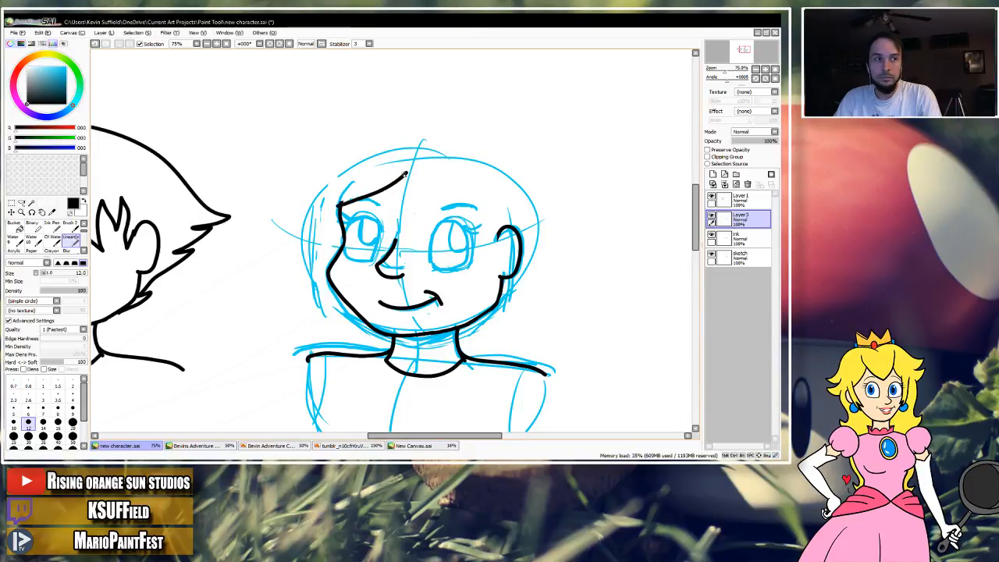
{"action": "left_click_drag", "start_coordinate": [419, 196], "coordinate": [428, 199]}
{"action": "mouse_move", "coordinate": [451, 233]}
{"action": "left_mouse_down"}
{"action": "mouse_move", "coordinate": [462, 206]}
{"action": "mouse_move", "coordinate": [470, 227]}
{"action": "left_mouse_up"}
{"action": "key", "text": "ctrl+z"}
{"action": "key", "text": "ctrl+z"}
{"action": "key", "text": "ctrl+z"}
Ink a long pointed strand of hair hanging in front of the ear.
{"action": "mouse_move", "coordinate": [404, 162]}
{"action": "left_mouse_down"}
{"action": "mouse_move", "coordinate": [479, 231]}
{"action": "mouse_move", "coordinate": [474, 209]}
{"action": "mouse_move", "coordinate": [487, 232]}
{"action": "left_mouse_up"}
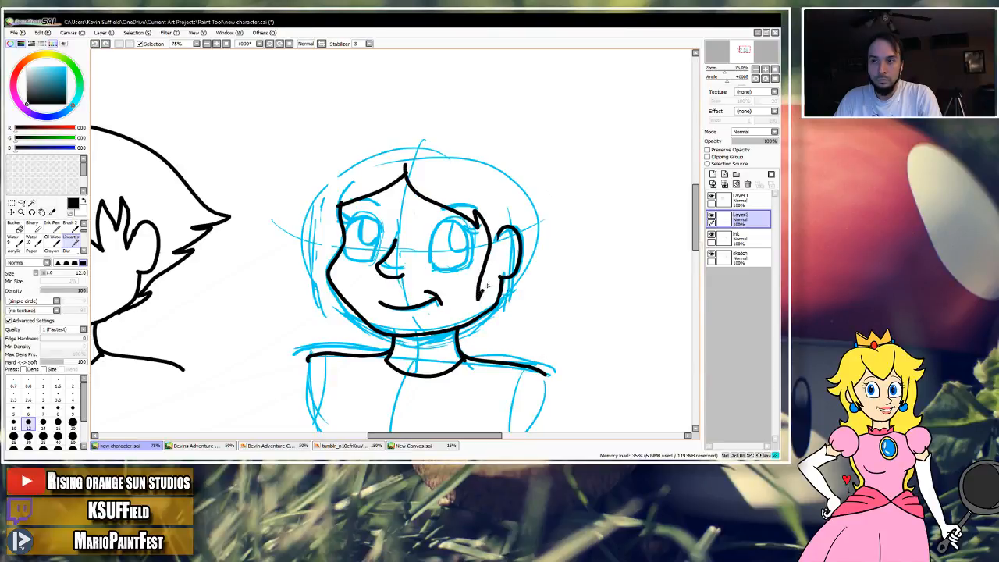
{"action": "mouse_move", "coordinate": [502, 228]}
{"action": "left_mouse_down"}
{"action": "mouse_move", "coordinate": [503, 217]}
{"action": "mouse_move", "coordinate": [496, 307]}
{"action": "mouse_move", "coordinate": [492, 220]}
{"action": "left_mouse_up"}
{"action": "key", "text": "ctrl+z"}
{"action": "key", "text": "ctrl+z"}
{"action": "key", "text": "ctrl+z"}
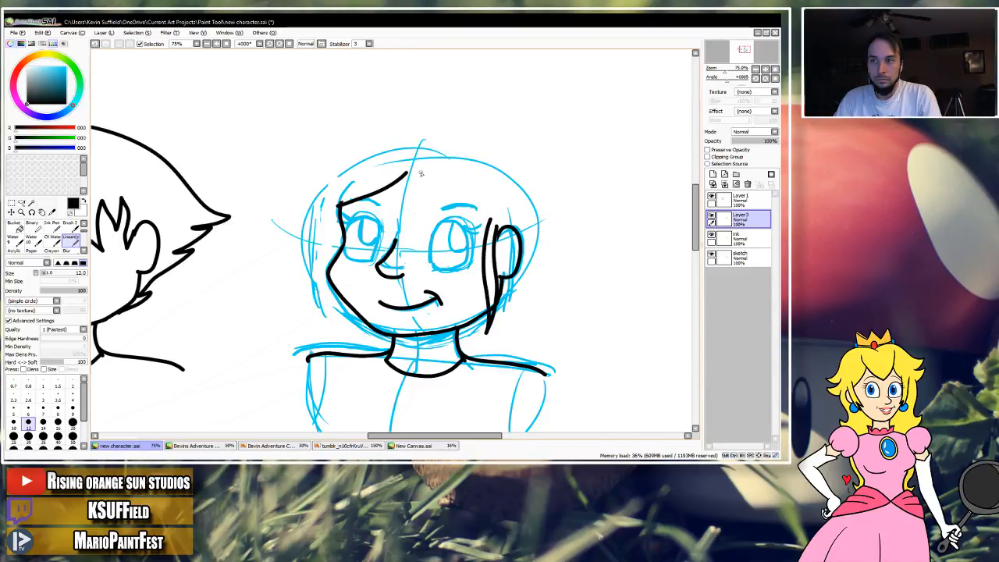
Ink the right half of the fringe from the parting to the ear strand, with a small jagged notch near the parting.
{"action": "mouse_move", "coordinate": [406, 170]}
{"action": "left_mouse_down"}
{"action": "mouse_move", "coordinate": [432, 206]}
{"action": "mouse_move", "coordinate": [435, 188]}
{"action": "mouse_move", "coordinate": [460, 243]}
{"action": "left_mouse_up"}
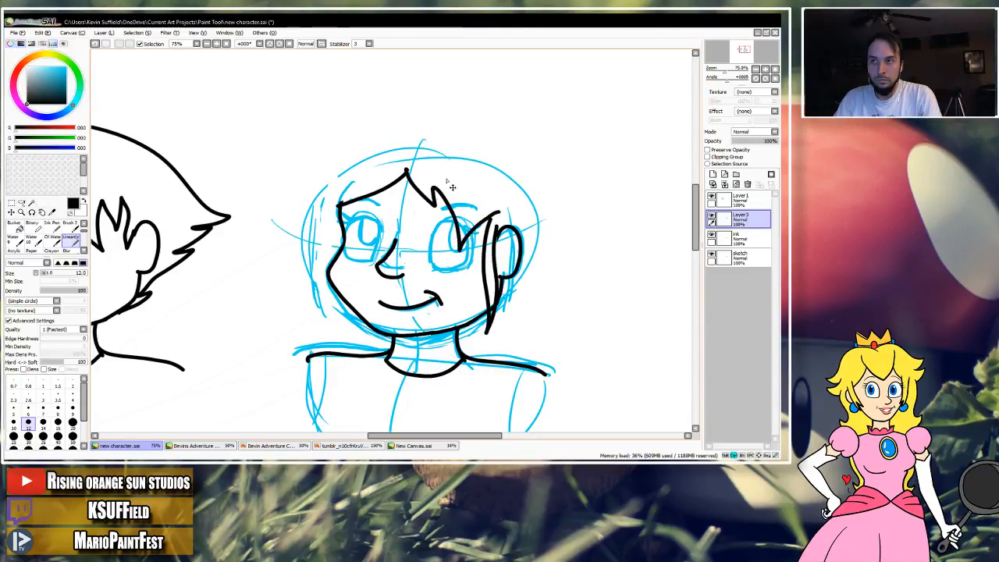
{"action": "key", "text": "ctrl+z"}
{"action": "key", "text": "ctrl+z"}
{"action": "mouse_move", "coordinate": [404, 166]}
{"action": "left_mouse_down"}
{"action": "mouse_move", "coordinate": [433, 203]}
{"action": "mouse_move", "coordinate": [429, 178]}
{"action": "mouse_move", "coordinate": [450, 205]}
{"action": "mouse_move", "coordinate": [497, 218]}
{"action": "left_mouse_up"}
{"action": "mouse_move", "coordinate": [412, 178]}
{"action": "left_mouse_down"}
{"action": "mouse_move", "coordinate": [394, 192]}
{"action": "mouse_move", "coordinate": [449, 184]}
{"action": "left_mouse_up"}
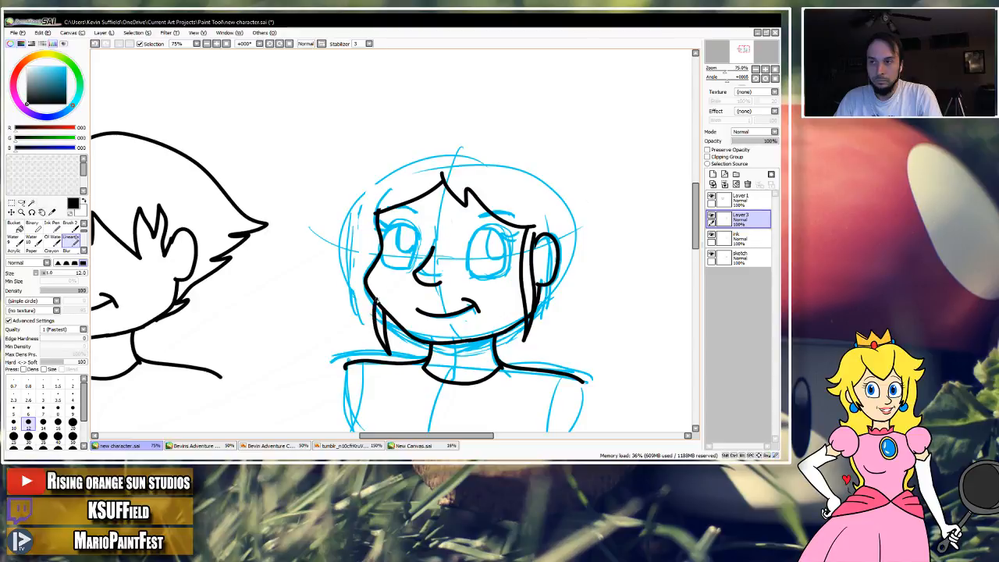
Ink a short pointed strand of hair beside the left cheek and jaw.
{"action": "key", "text": "ctrl+z"}
{"action": "mouse_move", "coordinate": [381, 329]}
{"action": "left_mouse_down"}
{"action": "mouse_move", "coordinate": [388, 340]}
{"action": "mouse_move", "coordinate": [373, 293]}
{"action": "left_mouse_up"}
{"action": "left_click_drag", "start_coordinate": [476, 255], "coordinate": [468, 262]}
{"action": "key", "text": "ctrl+z"}
{"action": "mouse_move", "coordinate": [370, 308]}
{"action": "left_mouse_down"}
{"action": "mouse_move", "coordinate": [382, 345]}
{"action": "mouse_move", "coordinate": [360, 305]}
{"action": "left_mouse_up"}
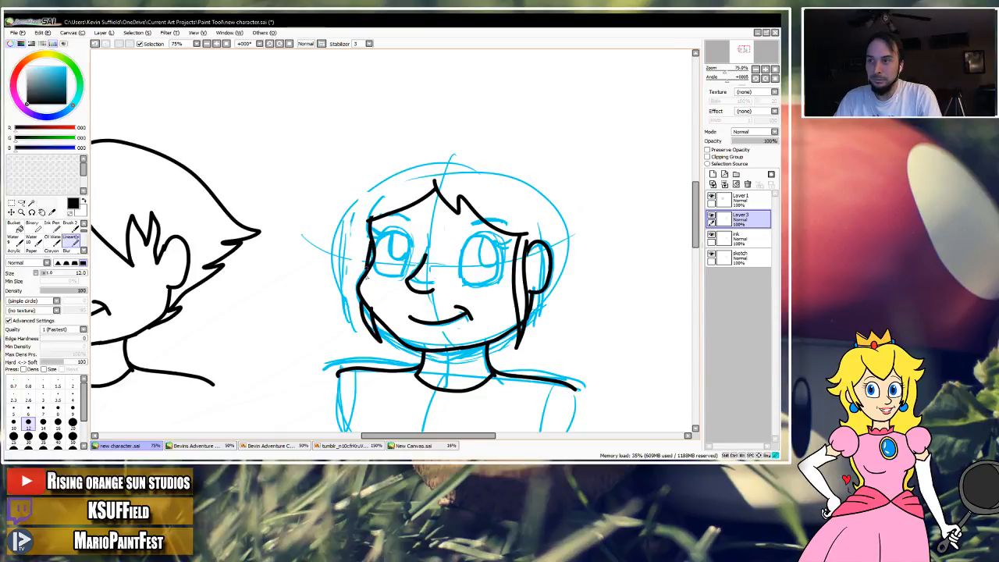
Ink the back of the hair as a curve passing behind the ear and ending at the jaw.
{"action": "left_click_drag", "start_coordinate": [389, 221], "coordinate": [383, 243]}
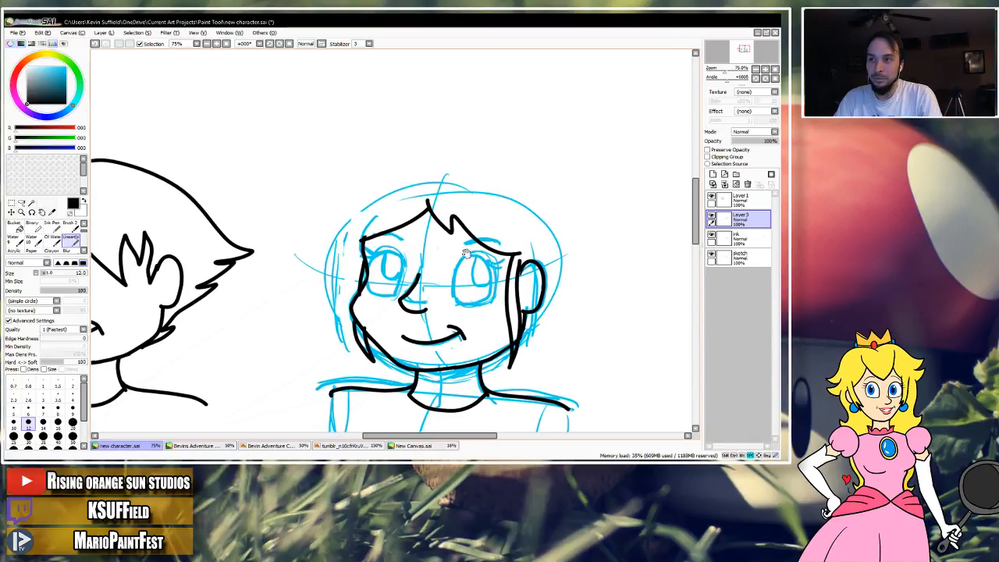
{"action": "left_click_drag", "start_coordinate": [428, 281], "coordinate": [392, 245]}
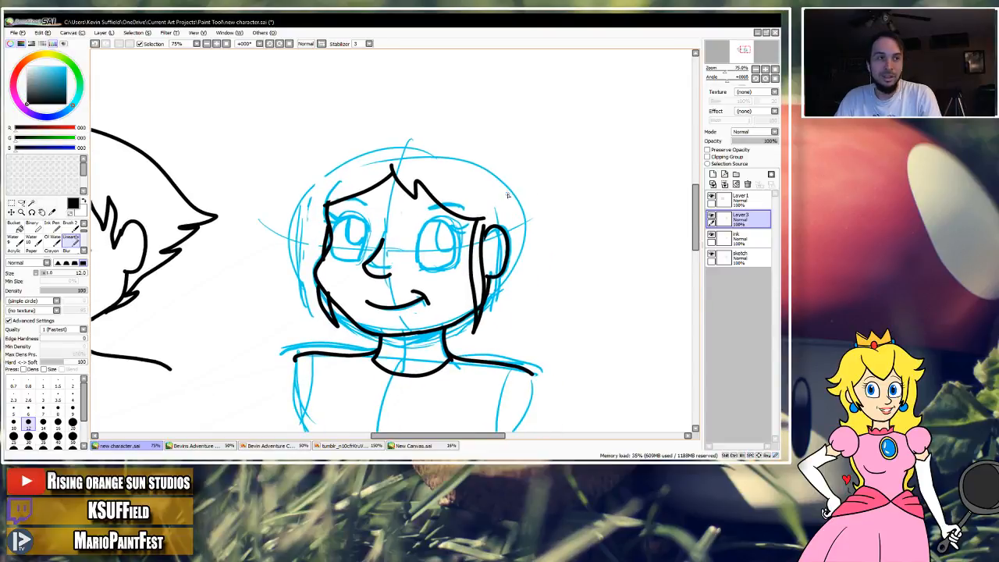
{"action": "mouse_move", "coordinate": [513, 186]}
{"action": "left_mouse_down"}
{"action": "mouse_move", "coordinate": [526, 225]}
{"action": "mouse_move", "coordinate": [518, 288]}
{"action": "mouse_move", "coordinate": [470, 320]}
{"action": "left_mouse_up"}
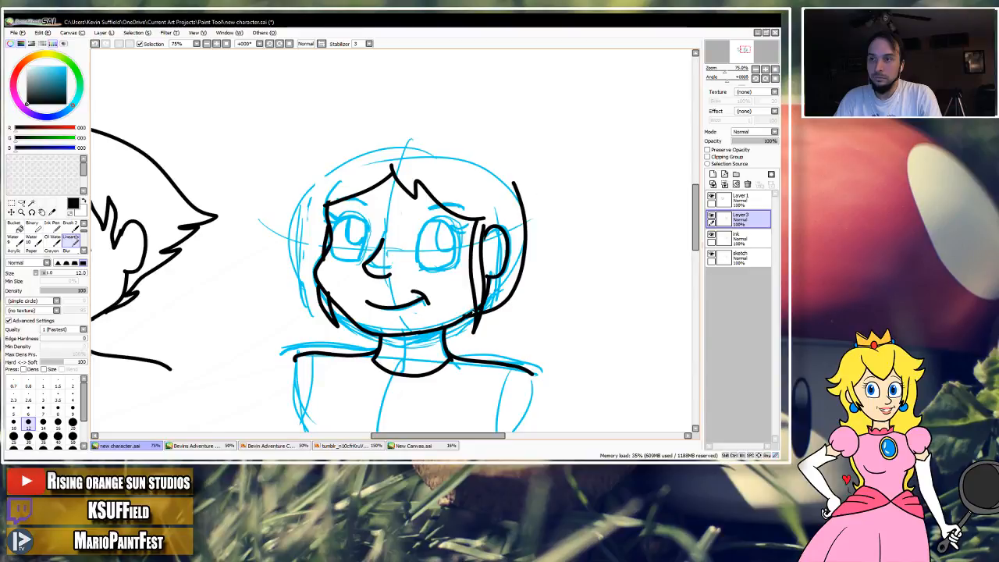
{"action": "key", "text": "ctrl+z"}
{"action": "mouse_move", "coordinate": [523, 220]}
{"action": "left_mouse_down"}
{"action": "mouse_move", "coordinate": [521, 277]}
{"action": "mouse_move", "coordinate": [478, 318]}
{"action": "mouse_move", "coordinate": [456, 323]}
{"action": "left_mouse_up"}
Ink the left side of the hair outline and close the crown with two curves meeting at the top of the head.
{"action": "scroll", "coordinate": [500, 201], "scroll_direction": "up", "scroll_amount": 2}
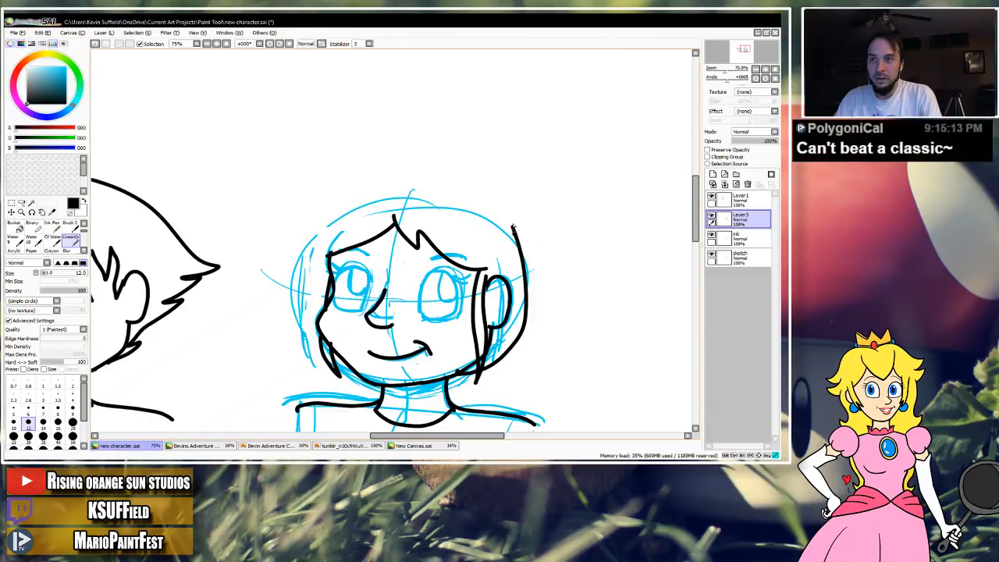
{"action": "left_click_drag", "start_coordinate": [320, 217], "coordinate": [311, 290]}
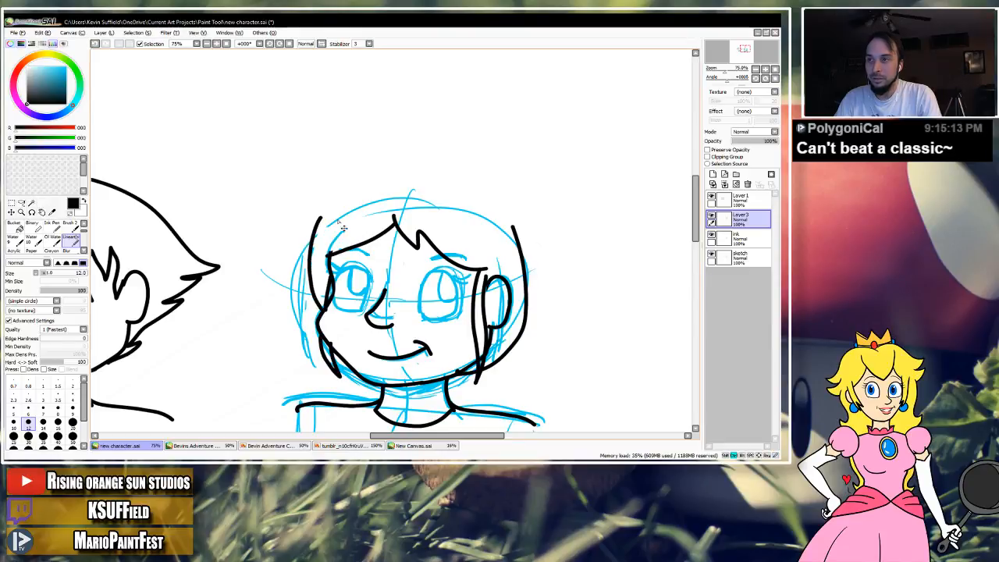
{"action": "key", "text": "ctrl+z"}
{"action": "mouse_move", "coordinate": [361, 200]}
{"action": "left_mouse_down"}
{"action": "mouse_move", "coordinate": [323, 232]}
{"action": "mouse_move", "coordinate": [312, 260]}
{"action": "mouse_move", "coordinate": [317, 312]}
{"action": "left_mouse_up"}
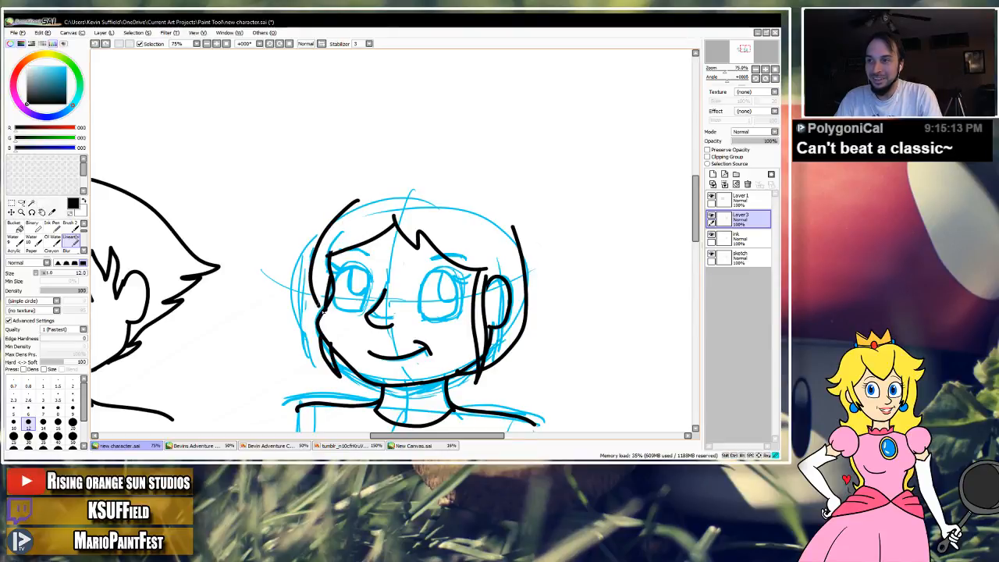
{"action": "left_click_drag", "start_coordinate": [351, 206], "coordinate": [409, 192]}
{"action": "mouse_move", "coordinate": [512, 226]}
{"action": "left_mouse_down"}
{"action": "mouse_move", "coordinate": [488, 201]}
{"action": "mouse_move", "coordinate": [451, 191]}
{"action": "mouse_move", "coordinate": [404, 200]}
{"action": "left_mouse_up"}
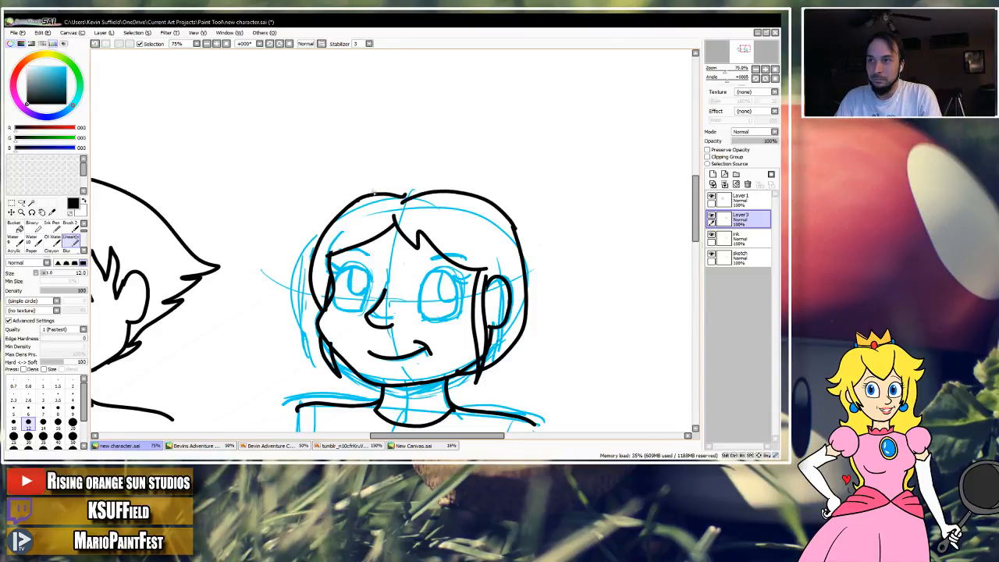
Try inking a bun of rounded curls on top of the head and compare it with the finished head.
{"action": "mouse_move", "coordinate": [388, 191]}
{"action": "left_mouse_down"}
{"action": "mouse_move", "coordinate": [384, 161]}
{"action": "mouse_move", "coordinate": [421, 162]}
{"action": "mouse_move", "coordinate": [430, 166]}
{"action": "mouse_move", "coordinate": [422, 177]}
{"action": "mouse_move", "coordinate": [438, 163]}
{"action": "mouse_move", "coordinate": [464, 165]}
{"action": "mouse_move", "coordinate": [450, 191]}
{"action": "mouse_move", "coordinate": [465, 161]}
{"action": "mouse_move", "coordinate": [420, 134]}
{"action": "mouse_move", "coordinate": [390, 147]}
{"action": "mouse_move", "coordinate": [465, 165]}
{"action": "left_mouse_up"}
{"action": "key", "text": "ctrl+z"}
{"action": "mouse_move", "coordinate": [373, 157]}
{"action": "left_mouse_down"}
{"action": "mouse_move", "coordinate": [374, 187]}
{"action": "mouse_move", "coordinate": [387, 190]}
{"action": "mouse_move", "coordinate": [393, 160]}
{"action": "mouse_move", "coordinate": [451, 158]}
{"action": "left_mouse_up"}
{"action": "left_click", "coordinate": [755, 79]}
{"action": "left_click", "coordinate": [756, 70]}
{"action": "left_click", "coordinate": [755, 70]}
{"action": "left_click", "coordinate": [766, 79]}
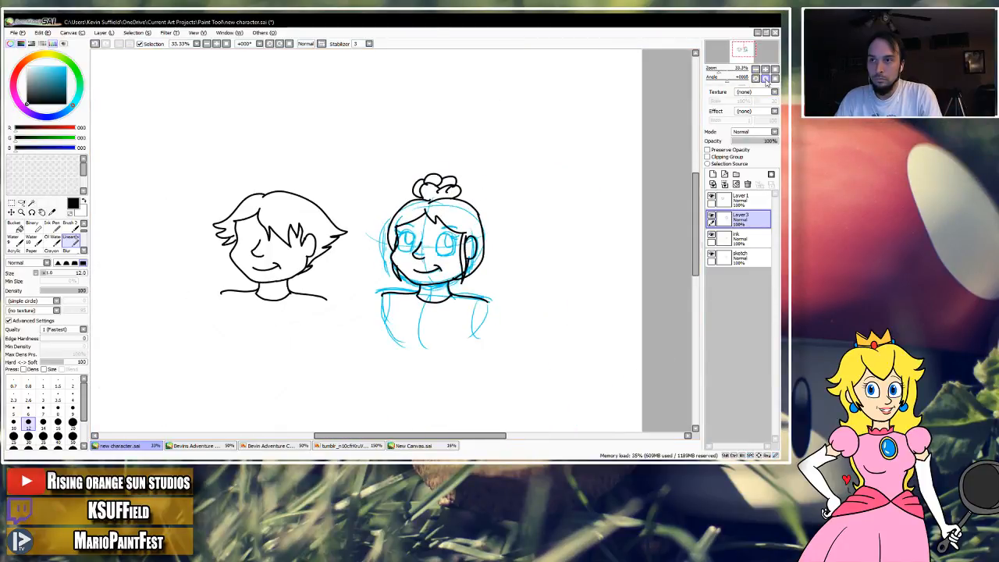
{"action": "key", "text": "ctrl+z"}
{"action": "key", "text": "ctrl+z"}
{"action": "key", "text": "ctrl+z"}
{"action": "key", "text": "ctrl+z"}
{"action": "key", "text": "ctrl+z"}
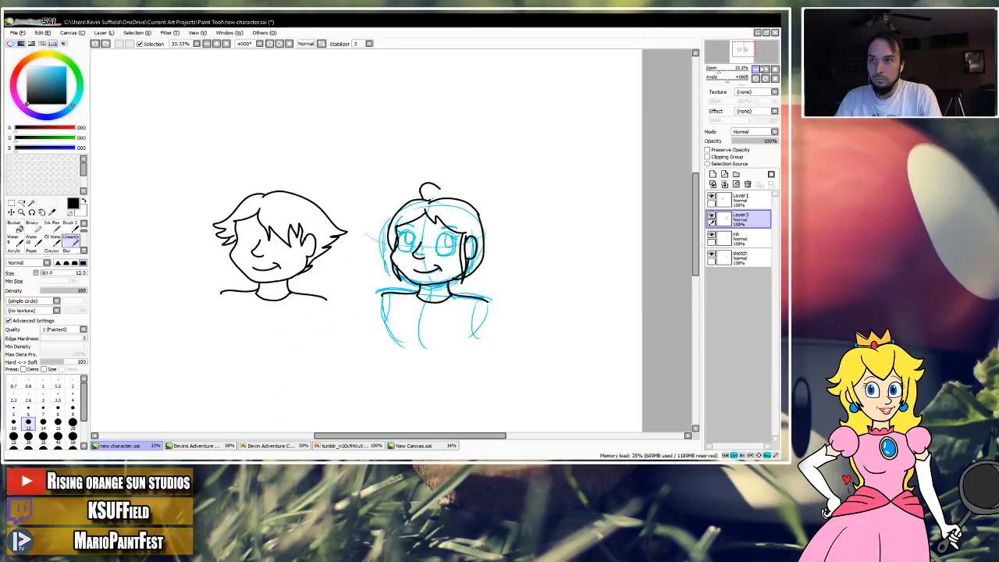
{"action": "scroll", "coordinate": [456, 212], "scroll_direction": "up", "scroll_amount": 3}
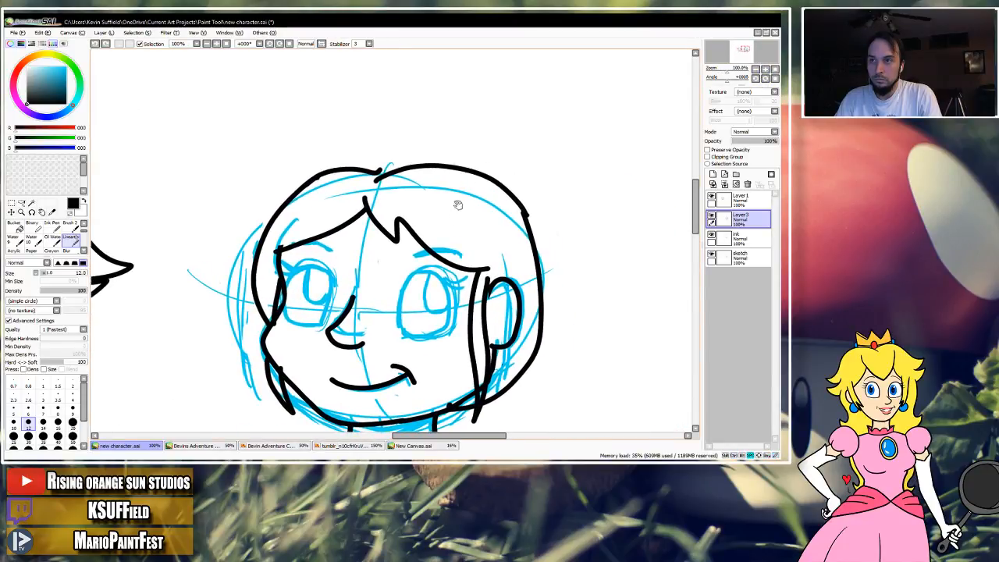
Try inking two separate rounded curls along the back of the crown.
{"action": "mouse_move", "coordinate": [462, 170]}
{"action": "left_mouse_down"}
{"action": "mouse_move", "coordinate": [474, 134]}
{"action": "mouse_move", "coordinate": [518, 162]}
{"action": "left_mouse_up"}
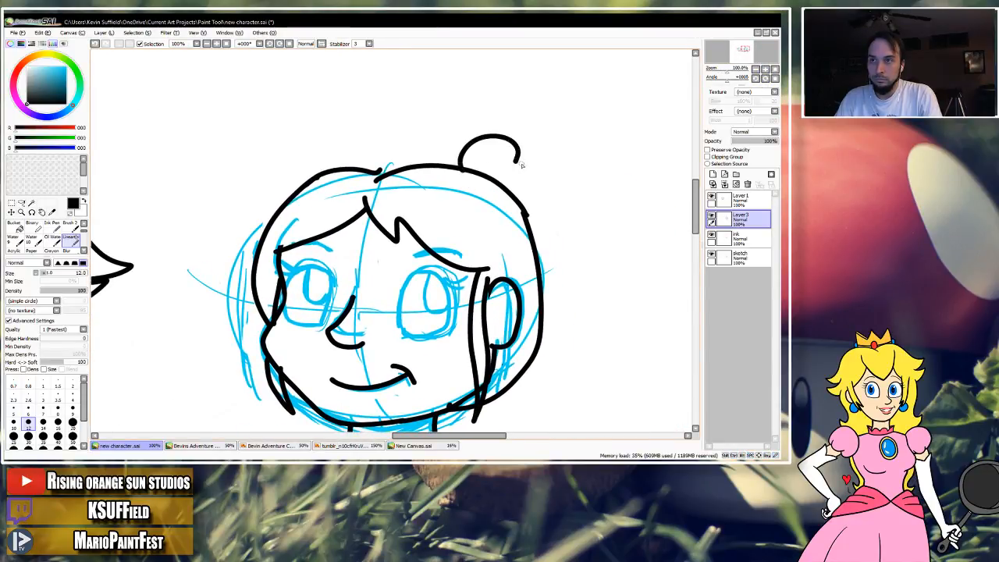
{"action": "mouse_move", "coordinate": [523, 227]}
{"action": "left_mouse_down"}
{"action": "mouse_move", "coordinate": [582, 204]}
{"action": "mouse_move", "coordinate": [559, 161]}
{"action": "mouse_move", "coordinate": [527, 179]}
{"action": "left_mouse_up"}
{"action": "mouse_move", "coordinate": [511, 144]}
{"action": "left_mouse_down"}
{"action": "mouse_move", "coordinate": [535, 145]}
{"action": "mouse_move", "coordinate": [529, 171]}
{"action": "left_mouse_up"}
{"action": "key", "text": "ctrl+z"}
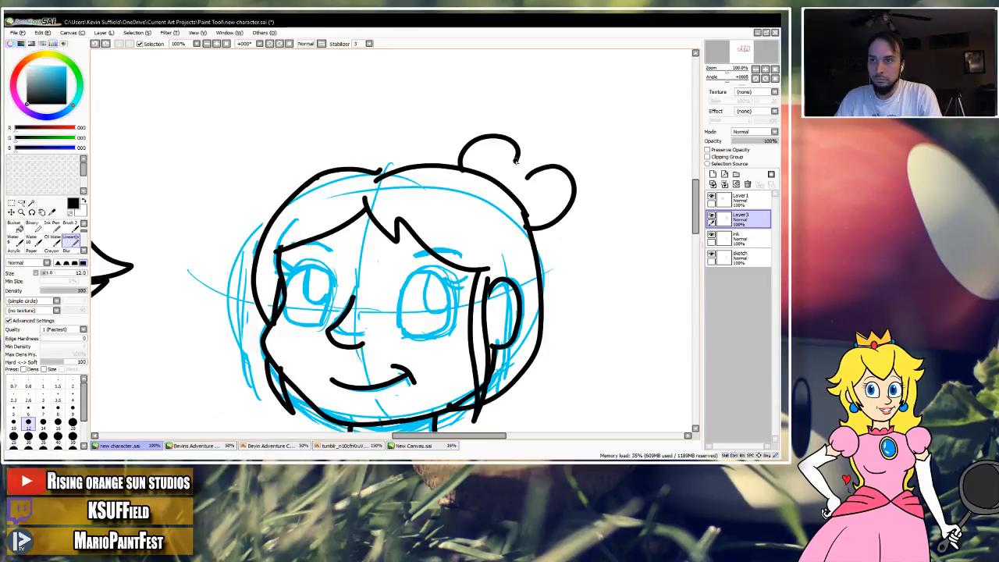
{"action": "key", "text": "ctrl+z"}
Try inking a large bun of overlapping rounded lobes on the back of the crown, check it zoomed out and undo it.
{"action": "mouse_move", "coordinate": [515, 155]}
{"action": "left_mouse_down"}
{"action": "mouse_move", "coordinate": [575, 164]}
{"action": "mouse_move", "coordinate": [578, 199]}
{"action": "mouse_move", "coordinate": [534, 224]}
{"action": "mouse_move", "coordinate": [582, 212]}
{"action": "mouse_move", "coordinate": [579, 244]}
{"action": "mouse_move", "coordinate": [535, 254]}
{"action": "left_mouse_up"}
{"action": "scroll", "coordinate": [536, 139], "scroll_direction": "down", "scroll_amount": 3}
{"action": "left_click_drag", "start_coordinate": [536, 139], "coordinate": [514, 165]}
{"action": "mouse_move", "coordinate": [491, 109]}
{"action": "left_mouse_down"}
{"action": "mouse_move", "coordinate": [535, 107]}
{"action": "mouse_move", "coordinate": [536, 129]}
{"action": "left_mouse_up"}
{"action": "scroll", "coordinate": [515, 156], "scroll_direction": "down", "scroll_amount": 3}
{"action": "left_click_drag", "start_coordinate": [521, 209], "coordinate": [533, 191]}
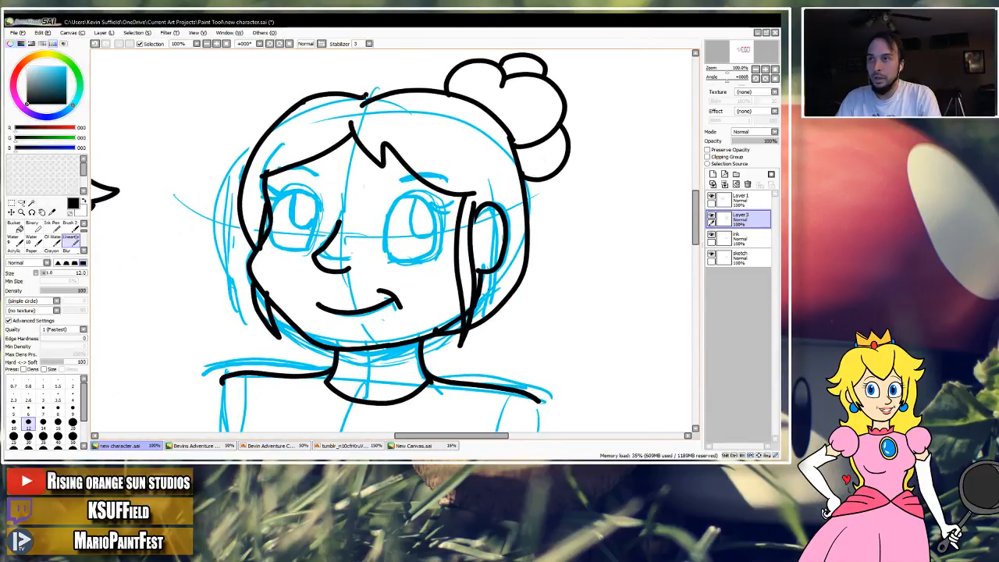
{"action": "left_click", "coordinate": [755, 68]}
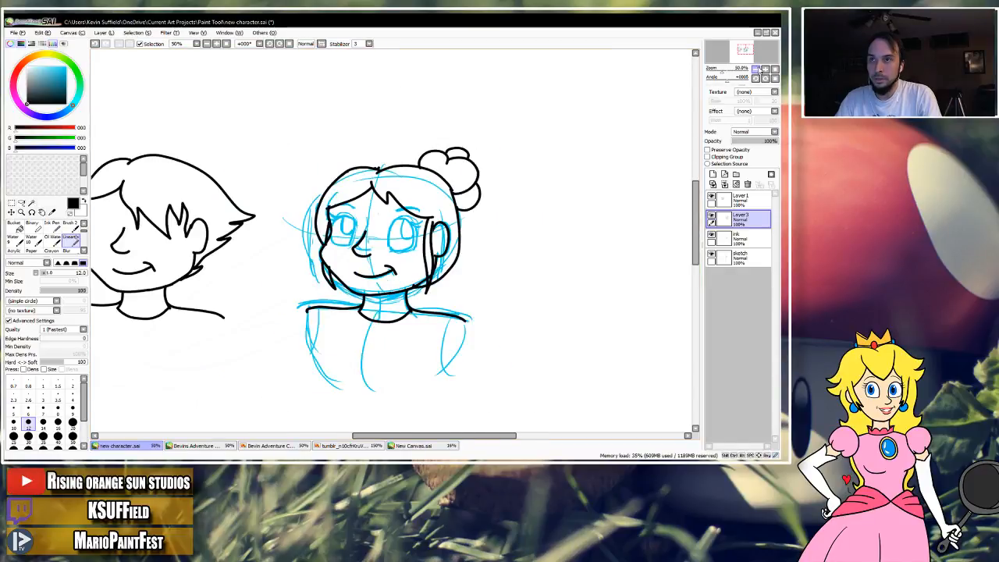
{"action": "left_click_drag", "start_coordinate": [635, 120], "coordinate": [622, 157]}
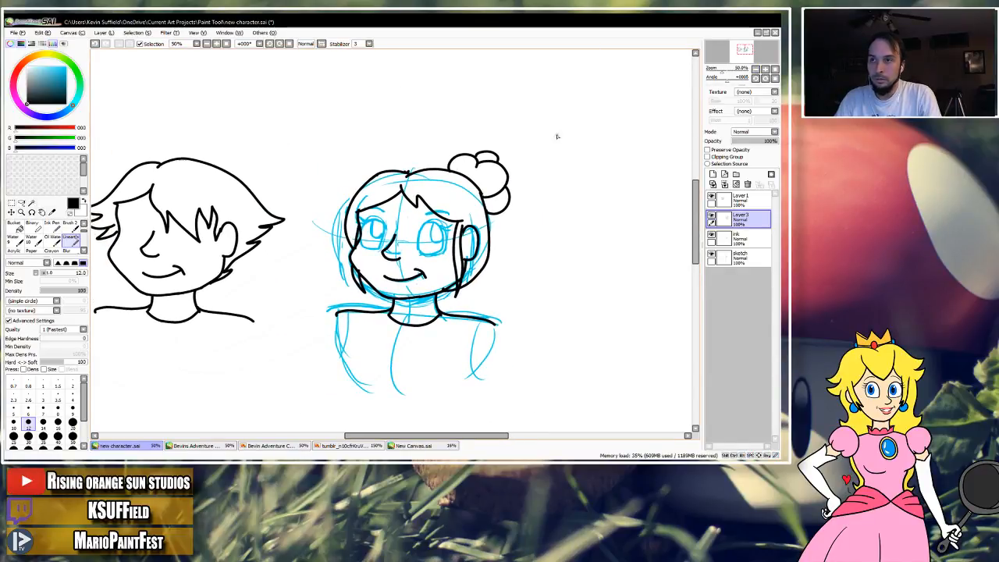
{"action": "key", "text": "ctrl+z"}
{"action": "key", "text": "ctrl+z"}
Ink a small rounded bun with a few loose wisps on top of the head, toward the back.
{"action": "key", "text": "ctrl+z"}
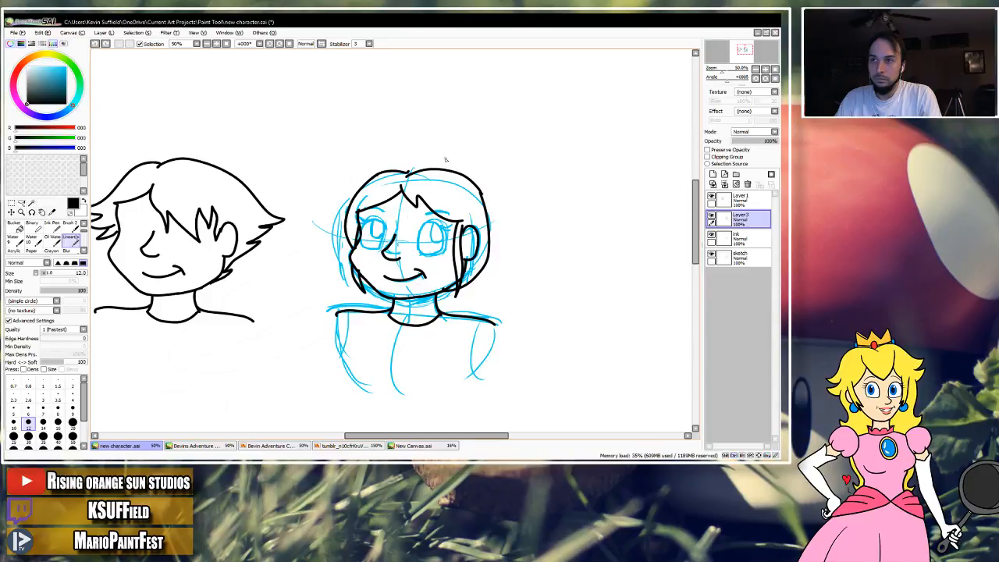
{"action": "mouse_move", "coordinate": [438, 168]}
{"action": "left_mouse_down"}
{"action": "mouse_move", "coordinate": [472, 152]}
{"action": "mouse_move", "coordinate": [438, 161]}
{"action": "mouse_move", "coordinate": [468, 163]}
{"action": "left_mouse_up"}
{"action": "key", "text": "ctrl+z"}
{"action": "key", "text": "ctrl+z"}
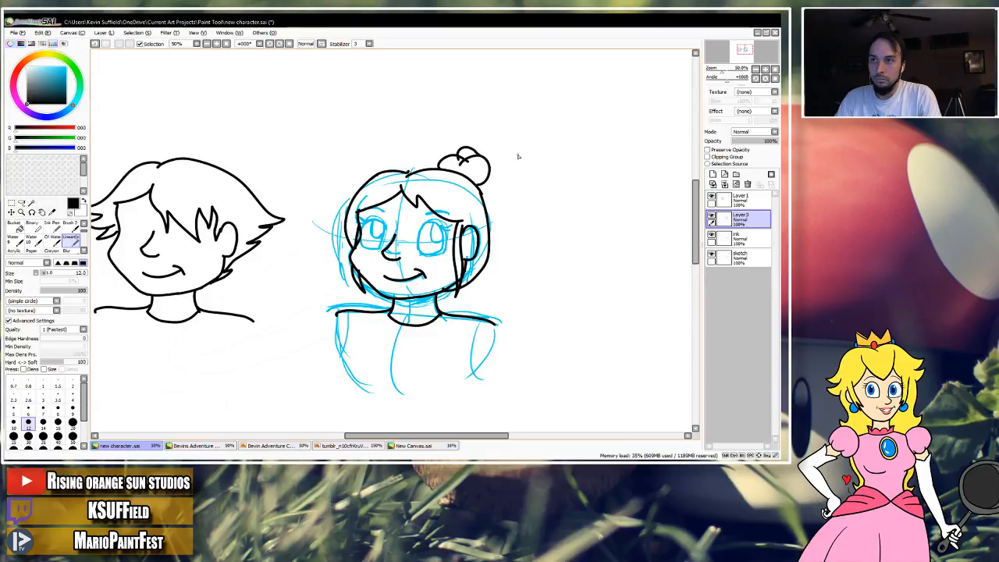
{"action": "mouse_move", "coordinate": [497, 167]}
{"action": "left_mouse_down"}
{"action": "mouse_move", "coordinate": [490, 177]}
{"action": "mouse_move", "coordinate": [504, 160]}
{"action": "mouse_move", "coordinate": [445, 156]}
{"action": "mouse_move", "coordinate": [474, 162]}
{"action": "left_mouse_up"}
{"action": "key", "text": "ctrl+z"}
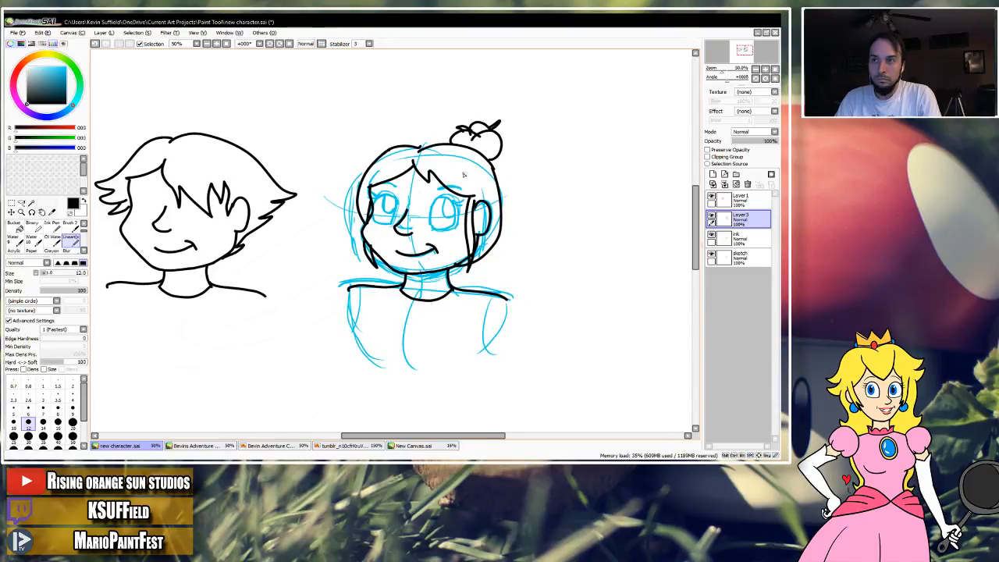
Erase the lower back of the hair outline behind the ear and re-ink it with a shorter curve and strand.
{"action": "key", "text": "e"}
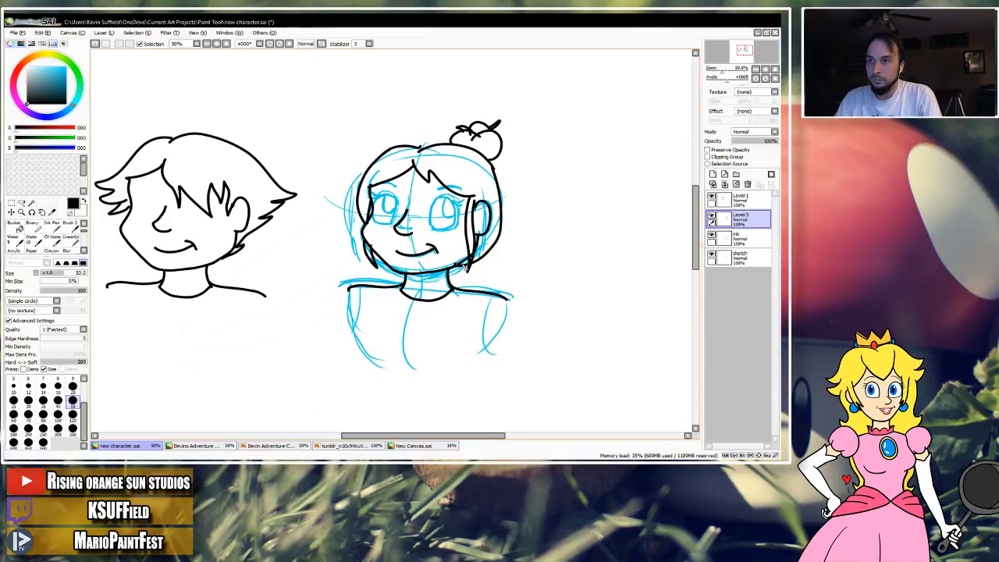
{"action": "mouse_move", "coordinate": [462, 269]}
{"action": "left_mouse_down"}
{"action": "mouse_move", "coordinate": [497, 242]}
{"action": "mouse_move", "coordinate": [493, 232]}
{"action": "left_mouse_up"}
{"action": "left_click", "coordinate": [71, 236]}
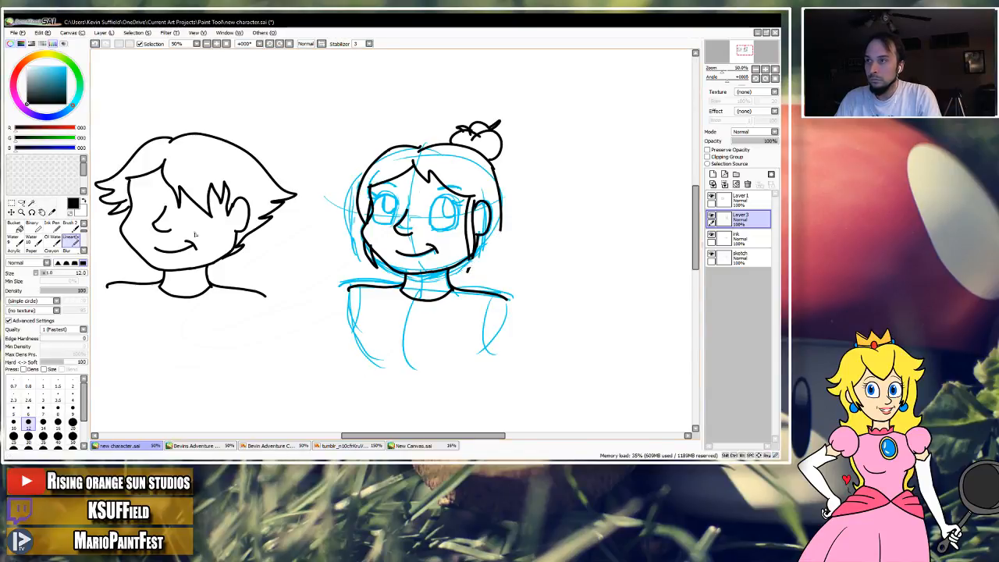
{"action": "left_click_drag", "start_coordinate": [471, 257], "coordinate": [470, 269]}
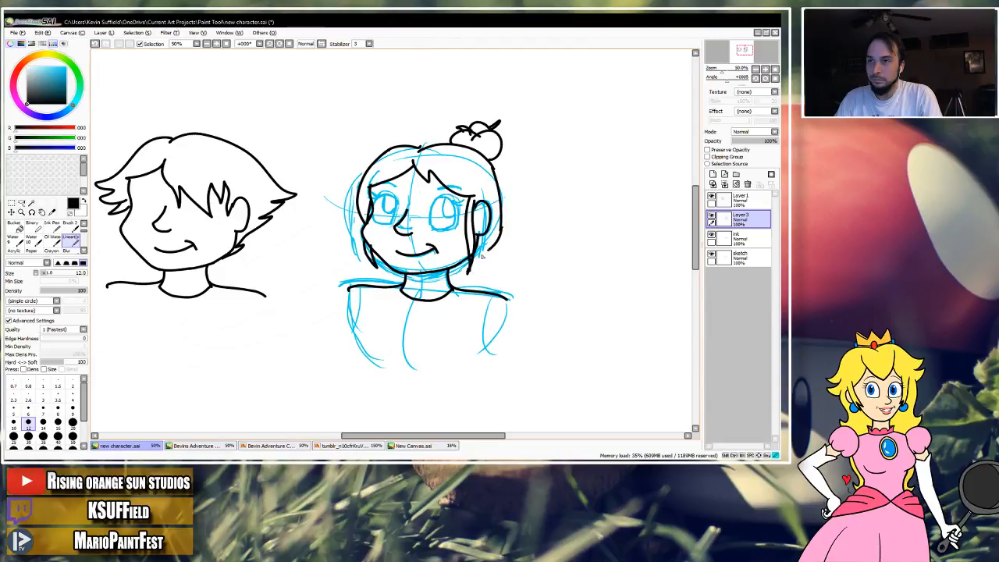
{"action": "key", "text": "space"}
{"action": "mouse_move", "coordinate": [454, 288]}
{"action": "left_mouse_down"}
{"action": "mouse_move", "coordinate": [466, 284]}
{"action": "mouse_move", "coordinate": [458, 301]}
{"action": "mouse_move", "coordinate": [454, 277]}
{"action": "mouse_move", "coordinate": [452, 291]}
{"action": "left_mouse_up"}
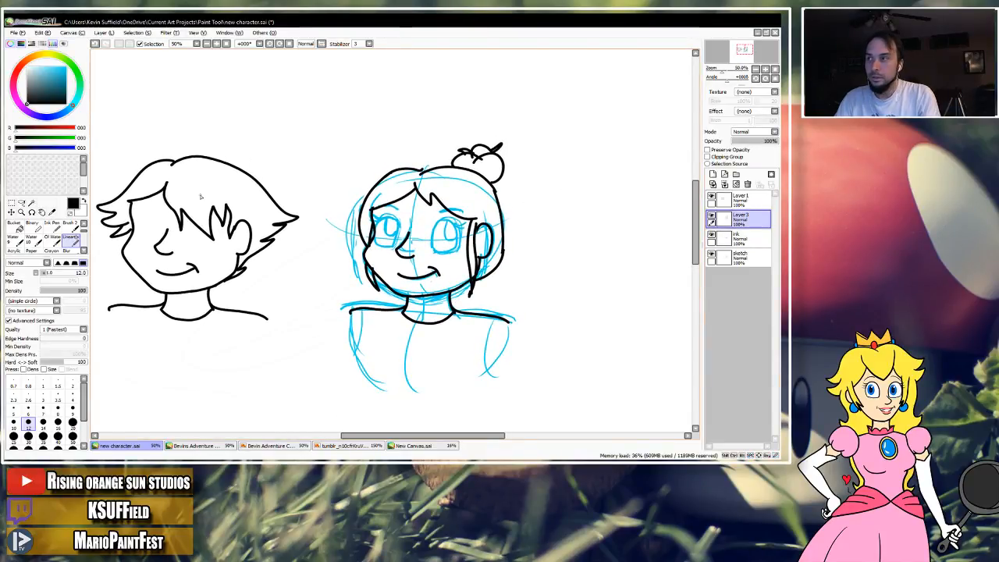
Merge the hair layer into the ink layer and copy the inked bun-haired head into New Canvas.
{"action": "left_click", "coordinate": [11, 202]}
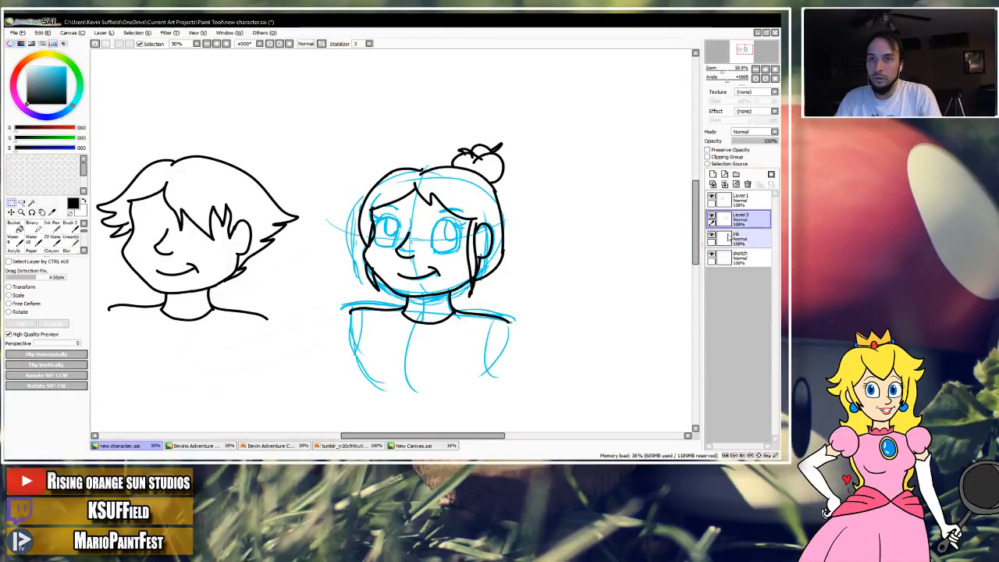
{"action": "left_click", "coordinate": [723, 184]}
{"action": "mouse_move", "coordinate": [310, 132]}
{"action": "left_mouse_down"}
{"action": "mouse_move", "coordinate": [414, 161]}
{"action": "mouse_move", "coordinate": [544, 353]}
{"action": "left_mouse_up"}
{"action": "key", "text": "ctrl+c"}
{"action": "left_click", "coordinate": [413, 446]}
{"action": "key", "text": "ctrl+v"}
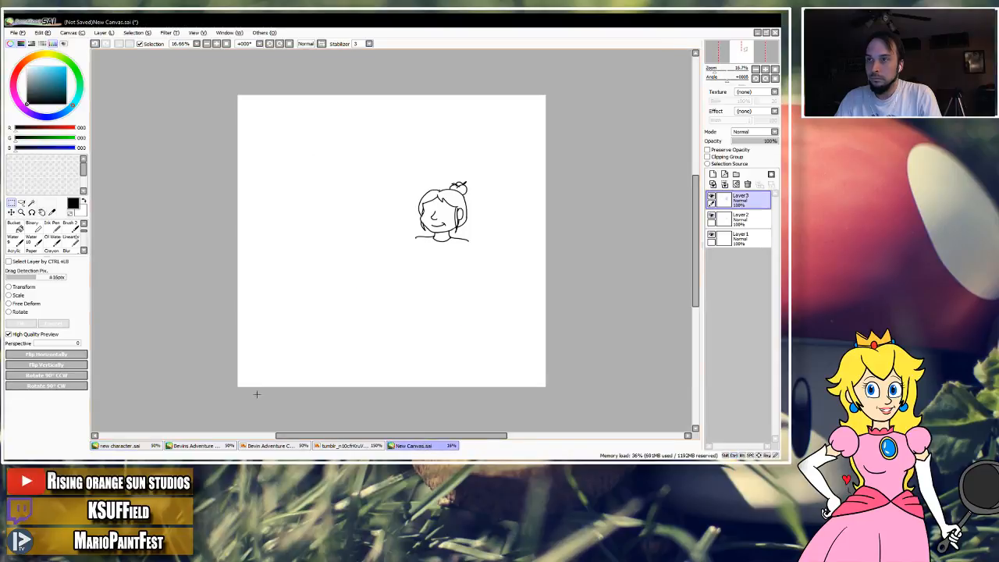
Restore the separate layers in new character.sai and paste the bun-haired head from New Canvas there as a new layer.
{"action": "left_click", "coordinate": [145, 445]}
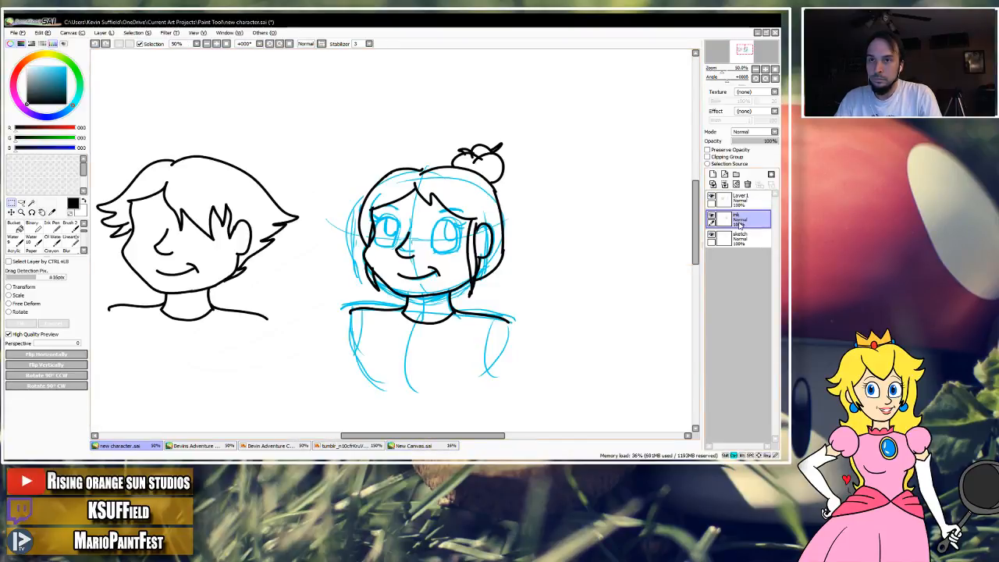
{"action": "left_click", "coordinate": [423, 445]}
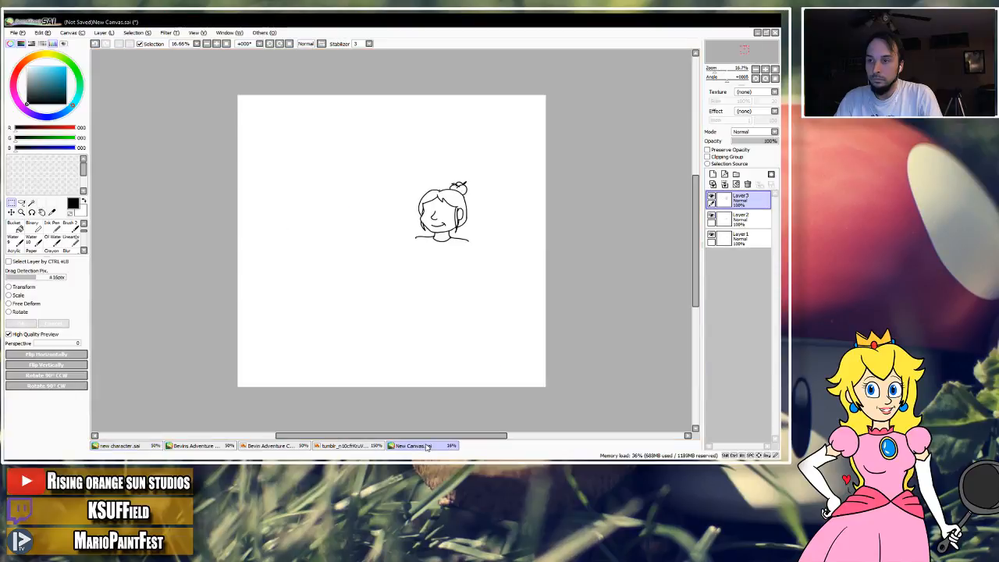
{"action": "mouse_move", "coordinate": [390, 174]}
{"action": "left_mouse_down"}
{"action": "mouse_move", "coordinate": [439, 196]}
{"action": "mouse_move", "coordinate": [490, 254]}
{"action": "left_mouse_up"}
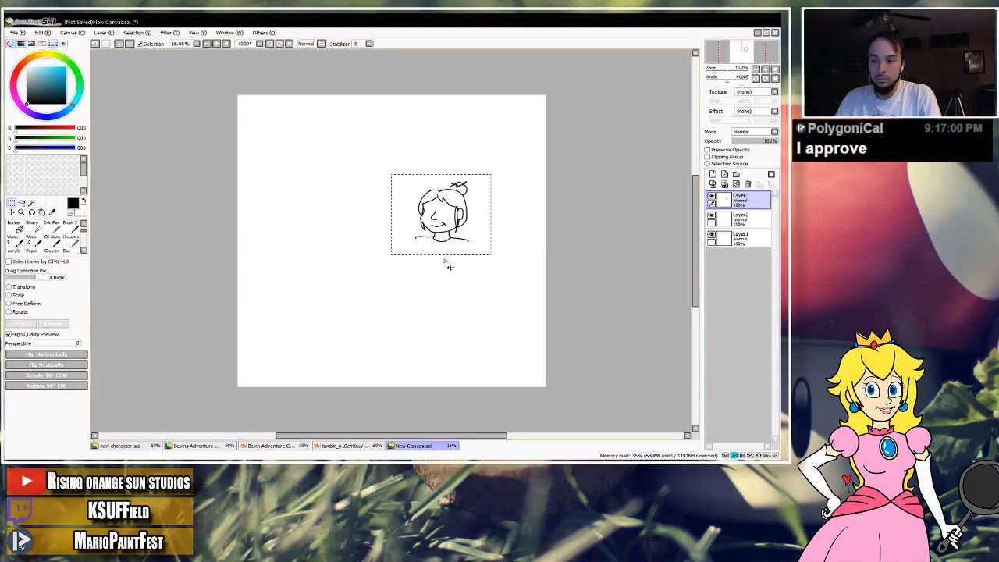
{"action": "left_click", "coordinate": [145, 450]}
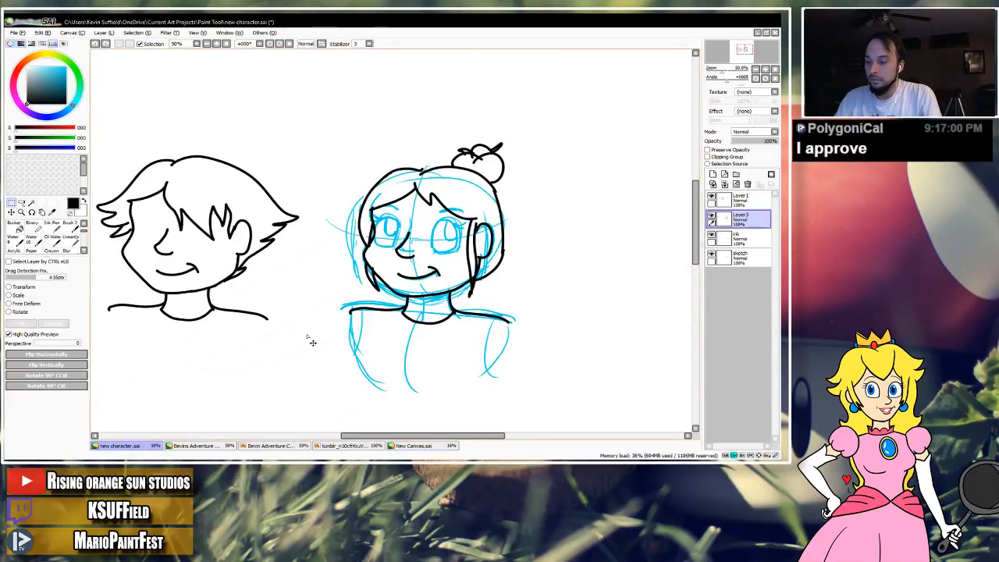
Move the pasted bun-haired head to the left of the short-haired head.
{"action": "left_click", "coordinate": [11, 212]}
{"action": "left_click_drag", "start_coordinate": [498, 242], "coordinate": [318, 257]}
{"action": "key", "text": "space"}
{"action": "mouse_move", "coordinate": [318, 256]}
{"action": "left_mouse_down"}
{"action": "mouse_move", "coordinate": [496, 238]}
{"action": "mouse_move", "coordinate": [250, 217]}
{"action": "left_mouse_up"}
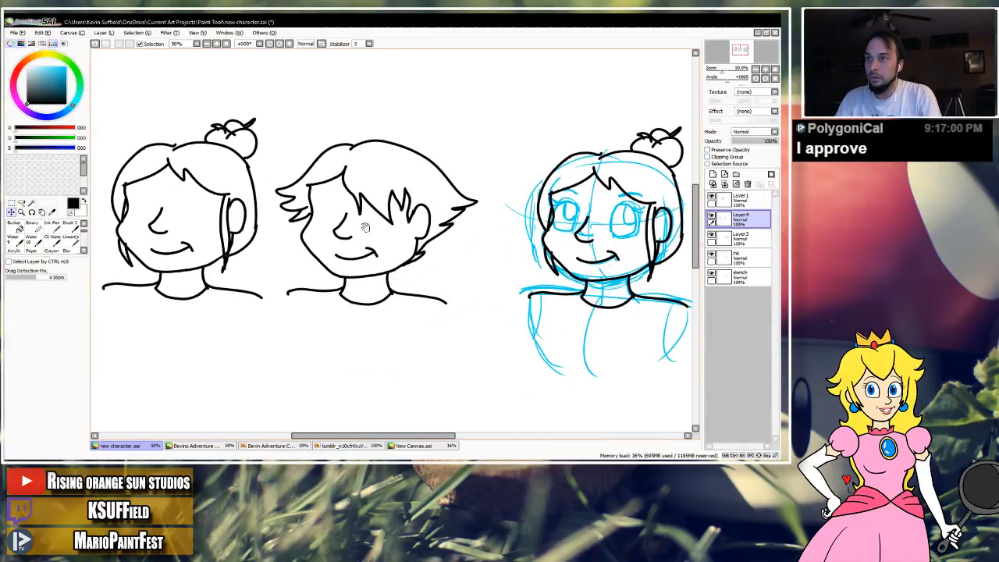
{"action": "left_click_drag", "start_coordinate": [465, 212], "coordinate": [444, 240]}
{"action": "left_click_drag", "start_coordinate": [187, 256], "coordinate": [188, 267]}
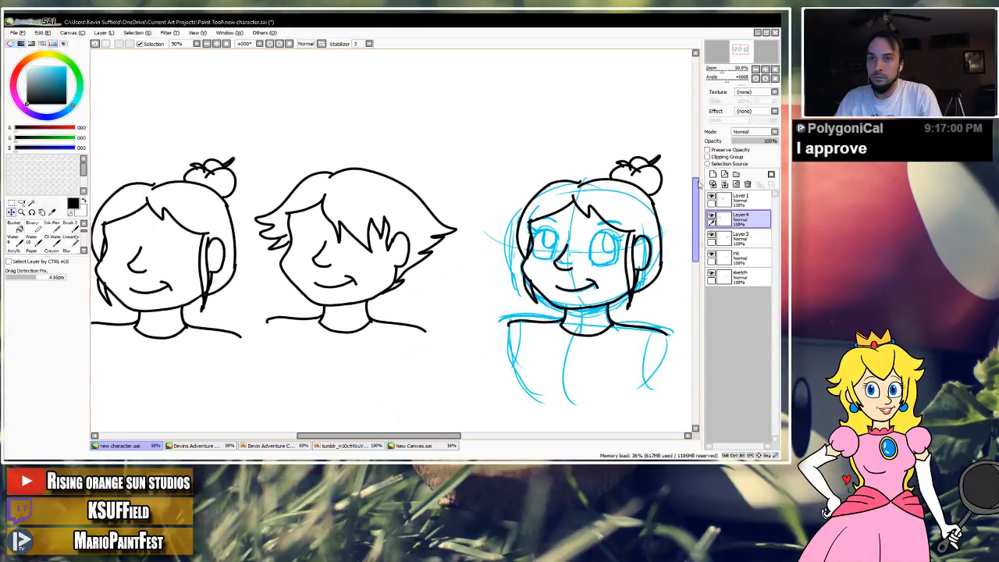
Erase the bun hairstyle from the working head on Layer3, leaving the face and ear lines.
{"action": "left_click", "coordinate": [745, 237]}
{"action": "left_click_drag", "start_coordinate": [606, 236], "coordinate": [471, 250]}
{"action": "key", "text": "e"}
{"action": "mouse_move", "coordinate": [423, 223]}
{"action": "left_mouse_down"}
{"action": "mouse_move", "coordinate": [397, 254]}
{"action": "mouse_move", "coordinate": [390, 220]}
{"action": "mouse_move", "coordinate": [397, 313]}
{"action": "mouse_move", "coordinate": [407, 287]}
{"action": "left_mouse_up"}
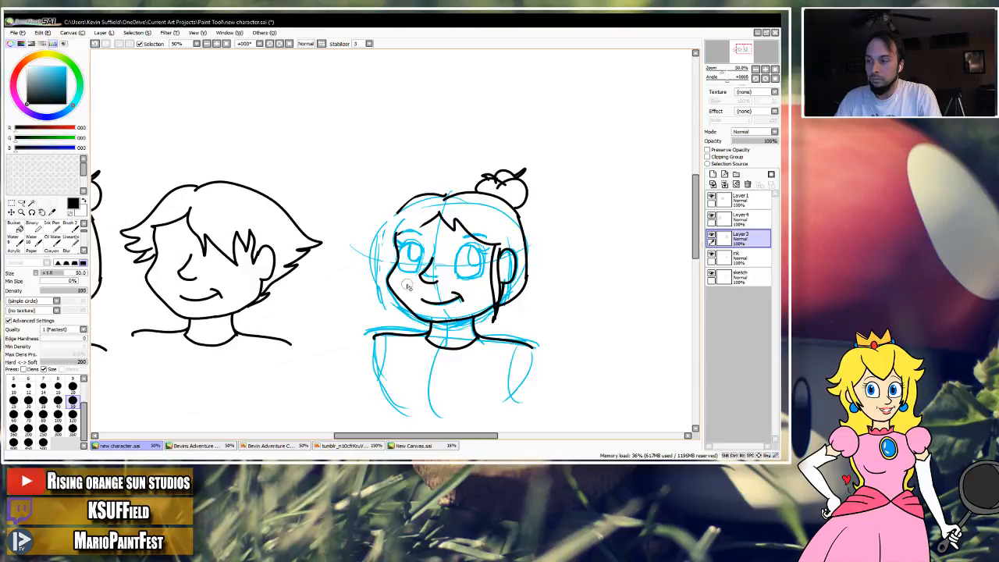
{"action": "key", "text": "alt+Tab"}
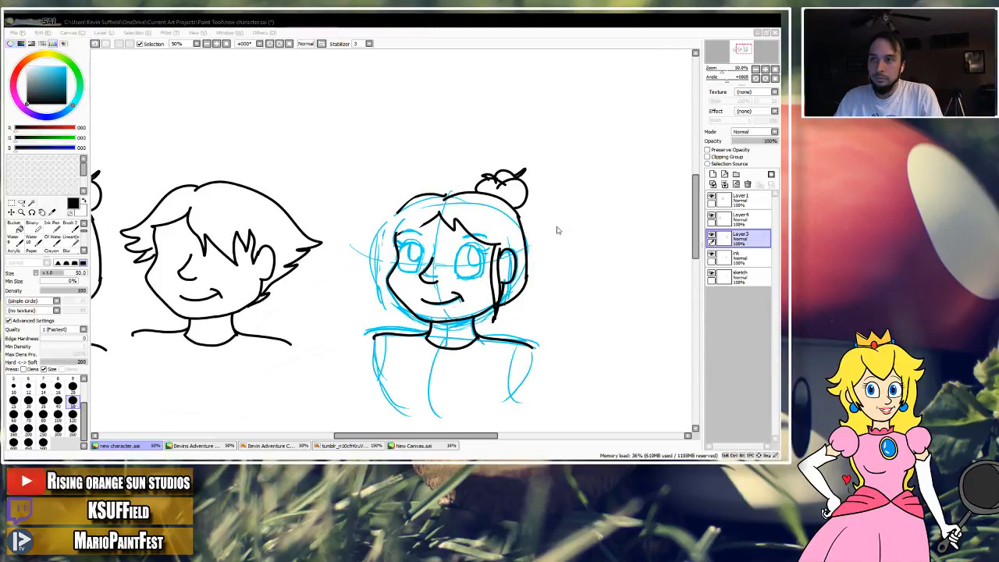
{"action": "mouse_move", "coordinate": [428, 202]}
{"action": "left_mouse_down"}
{"action": "mouse_move", "coordinate": [393, 212]}
{"action": "mouse_move", "coordinate": [529, 175]}
{"action": "mouse_move", "coordinate": [513, 209]}
{"action": "mouse_move", "coordinate": [493, 190]}
{"action": "mouse_move", "coordinate": [531, 263]}
{"action": "mouse_move", "coordinate": [505, 313]}
{"action": "mouse_move", "coordinate": [509, 239]}
{"action": "mouse_move", "coordinate": [497, 312]}
{"action": "mouse_move", "coordinate": [493, 250]}
{"action": "mouse_move", "coordinate": [491, 265]}
{"action": "mouse_move", "coordinate": [465, 230]}
{"action": "mouse_move", "coordinate": [427, 219]}
{"action": "mouse_move", "coordinate": [395, 239]}
{"action": "mouse_move", "coordinate": [464, 231]}
{"action": "left_mouse_up"}
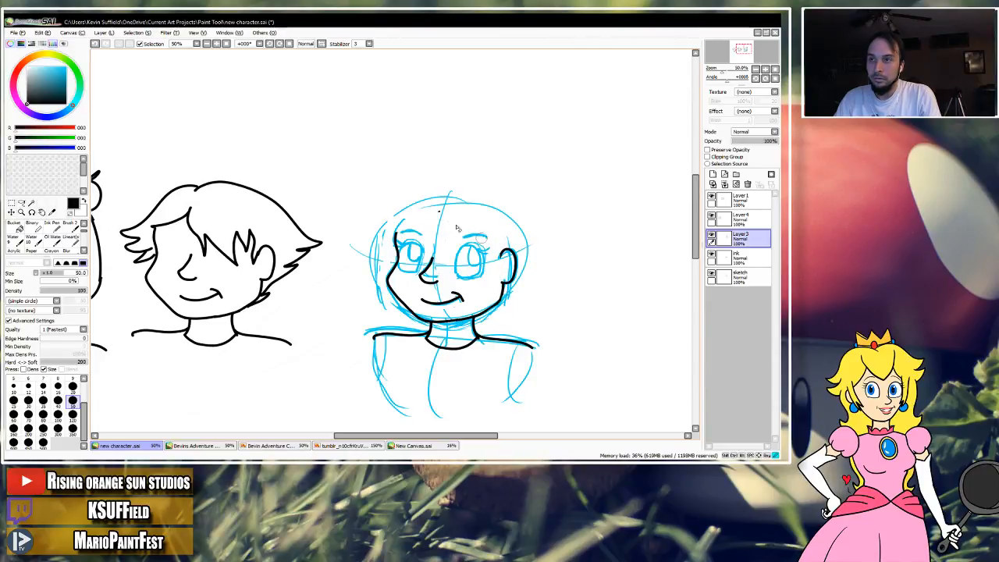
Try inking a two-peaked hairline and tall, wide hair spikes on the working head.
{"action": "mouse_move", "coordinate": [376, 210]}
{"action": "left_mouse_down"}
{"action": "mouse_move", "coordinate": [475, 239]}
{"action": "mouse_move", "coordinate": [569, 224]}
{"action": "mouse_move", "coordinate": [562, 218]}
{"action": "left_mouse_up"}
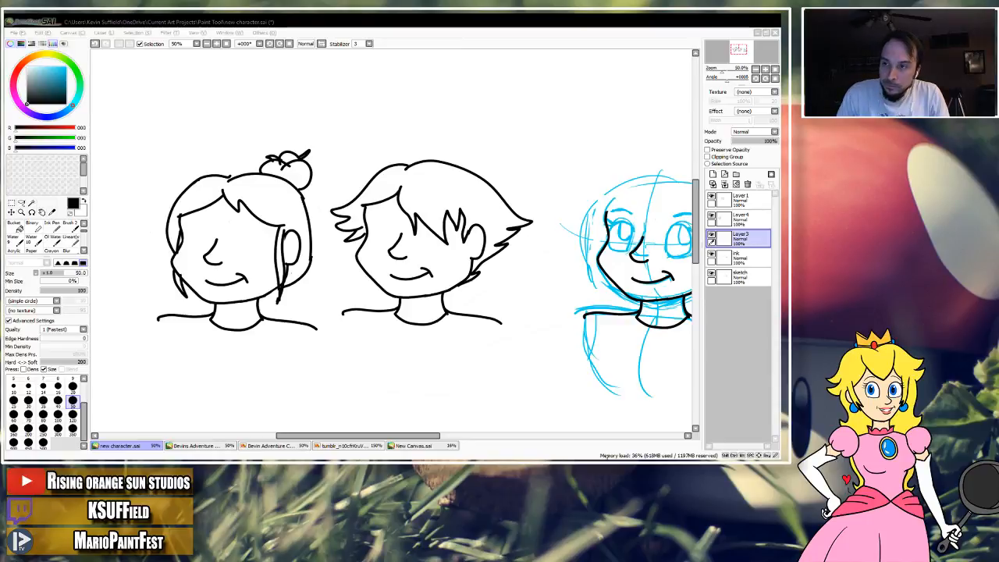
{"action": "left_click", "coordinate": [507, 41]}
{"action": "key", "text": "space"}
{"action": "left_click_drag", "start_coordinate": [515, 208], "coordinate": [391, 231]}
{"action": "left_click", "coordinate": [71, 238]}
{"action": "mouse_move", "coordinate": [482, 232]}
{"action": "left_mouse_down"}
{"action": "mouse_move", "coordinate": [415, 240]}
{"action": "mouse_move", "coordinate": [414, 196]}
{"action": "left_mouse_up"}
{"action": "key", "text": "ctrl+z"}
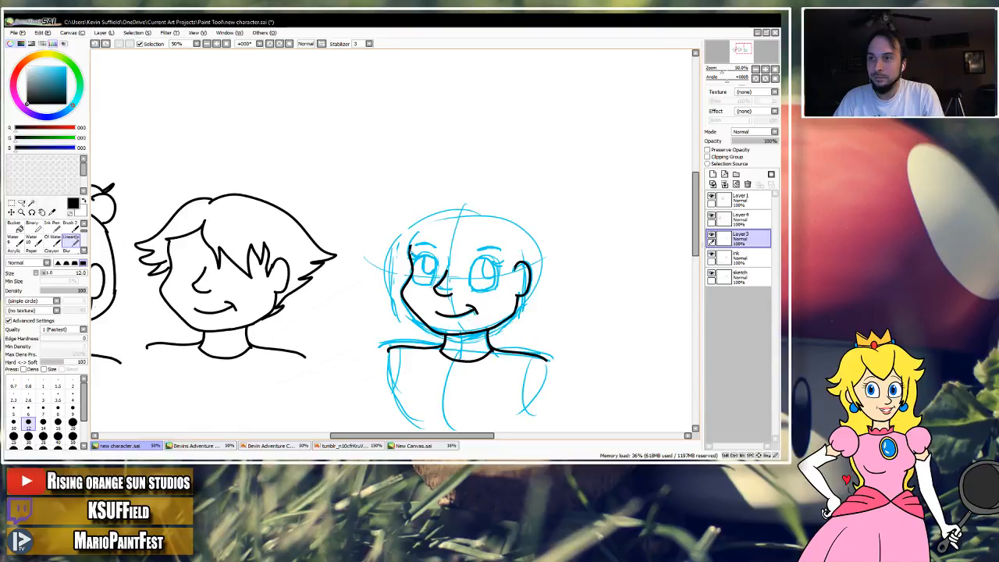
{"action": "key", "text": "ctrl+z"}
{"action": "mouse_move", "coordinate": [451, 242]}
{"action": "left_mouse_down"}
{"action": "mouse_move", "coordinate": [441, 211]}
{"action": "mouse_move", "coordinate": [412, 255]}
{"action": "left_mouse_up"}
{"action": "key", "text": "ctrl+z"}
{"action": "mouse_move", "coordinate": [515, 271]}
{"action": "left_mouse_down"}
{"action": "mouse_move", "coordinate": [496, 213]}
{"action": "mouse_move", "coordinate": [451, 248]}
{"action": "mouse_move", "coordinate": [437, 217]}
{"action": "mouse_move", "coordinate": [414, 248]}
{"action": "mouse_move", "coordinate": [421, 173]}
{"action": "mouse_move", "coordinate": [454, 136]}
{"action": "mouse_move", "coordinate": [449, 173]}
{"action": "mouse_move", "coordinate": [501, 139]}
{"action": "mouse_move", "coordinate": [495, 185]}
{"action": "mouse_move", "coordinate": [576, 152]}
{"action": "mouse_move", "coordinate": [546, 206]}
{"action": "mouse_move", "coordinate": [604, 196]}
{"action": "mouse_move", "coordinate": [528, 277]}
{"action": "left_mouse_up"}
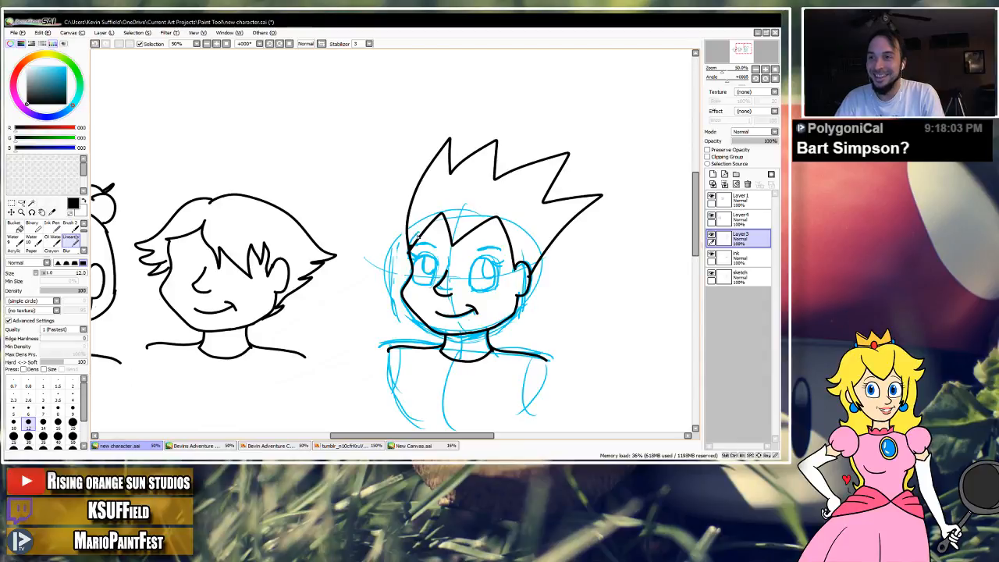
{"action": "key", "text": "ctrl+z"}
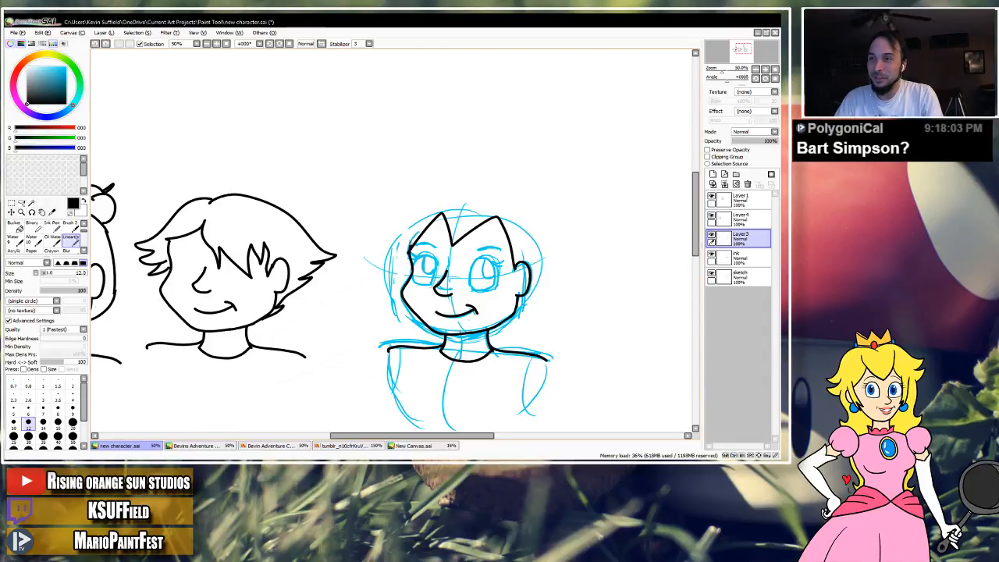
Try narrower jagged spikes above the hairline with angry slanted eyebrows, and undo the eyebrows.
{"action": "mouse_move", "coordinate": [411, 244]}
{"action": "left_mouse_down"}
{"action": "mouse_move", "coordinate": [424, 162]}
{"action": "mouse_move", "coordinate": [433, 172]}
{"action": "mouse_move", "coordinate": [494, 141]}
{"action": "mouse_move", "coordinate": [507, 156]}
{"action": "mouse_move", "coordinate": [506, 187]}
{"action": "mouse_move", "coordinate": [552, 160]}
{"action": "mouse_move", "coordinate": [574, 188]}
{"action": "mouse_move", "coordinate": [536, 265]}
{"action": "mouse_move", "coordinate": [520, 269]}
{"action": "mouse_move", "coordinate": [492, 244]}
{"action": "mouse_move", "coordinate": [426, 249]}
{"action": "left_mouse_up"}
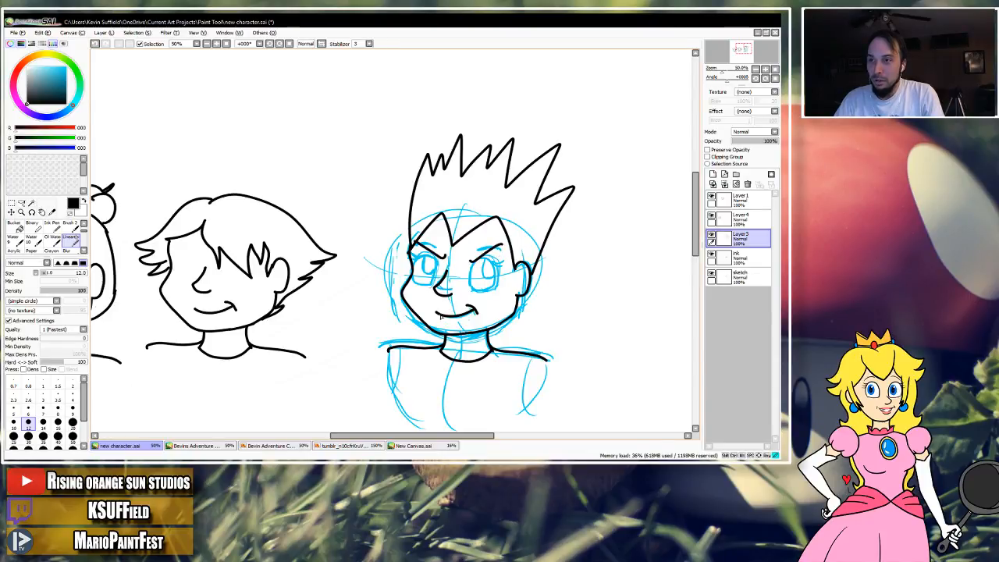
{"action": "key", "text": "ctrl+z"}
{"action": "key", "text": "ctrl+z"}
{"action": "key", "text": "ctrl+z"}
{"action": "key", "text": "ctrl+z"}
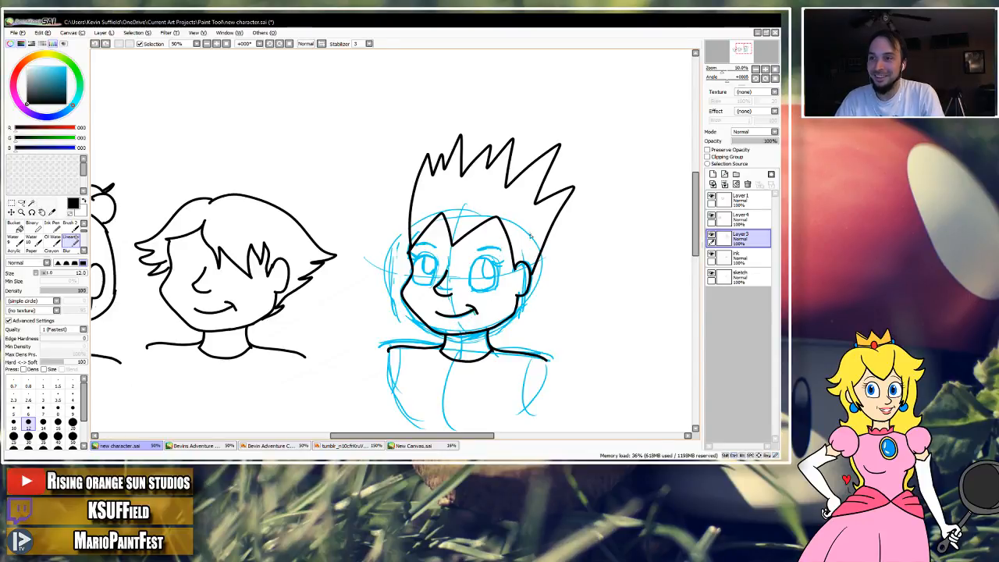
{"action": "left_click_drag", "start_coordinate": [504, 255], "coordinate": [548, 236]}
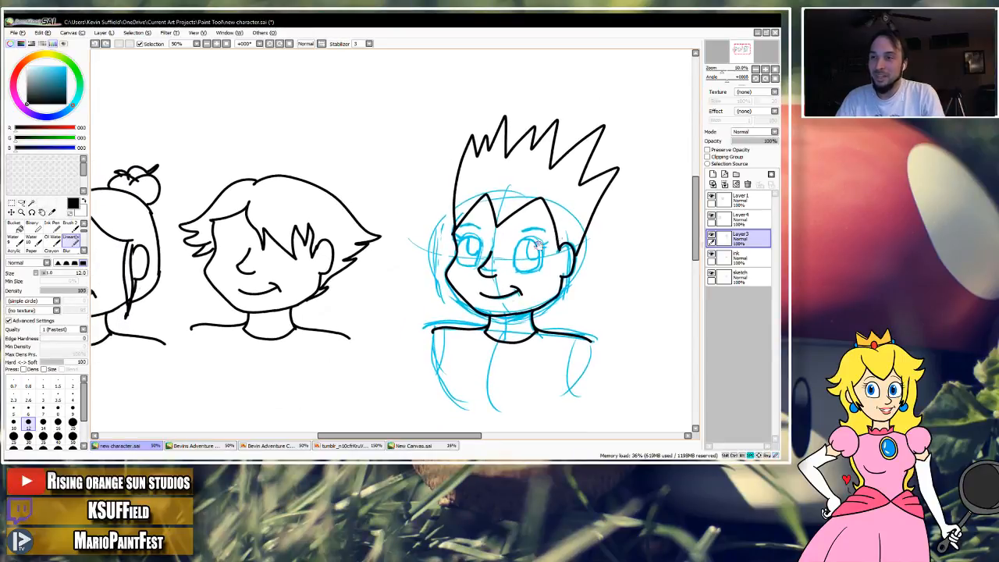
Compare the spiky hair with Bevin's in the Bevin Adventure Characters drawing, circling his head temporarily, and return to new character.sai.
{"action": "left_click", "coordinate": [288, 445]}
{"action": "left_click_drag", "start_coordinate": [272, 182], "coordinate": [387, 265]}
{"action": "mouse_move", "coordinate": [381, 118]}
{"action": "left_mouse_down"}
{"action": "mouse_move", "coordinate": [253, 180]}
{"action": "mouse_move", "coordinate": [343, 185]}
{"action": "mouse_move", "coordinate": [331, 102]}
{"action": "left_mouse_up"}
{"action": "key", "text": "ctrl+z"}
{"action": "mouse_move", "coordinate": [236, 139]}
{"action": "left_mouse_down"}
{"action": "mouse_move", "coordinate": [368, 136]}
{"action": "mouse_move", "coordinate": [284, 90]}
{"action": "left_mouse_up"}
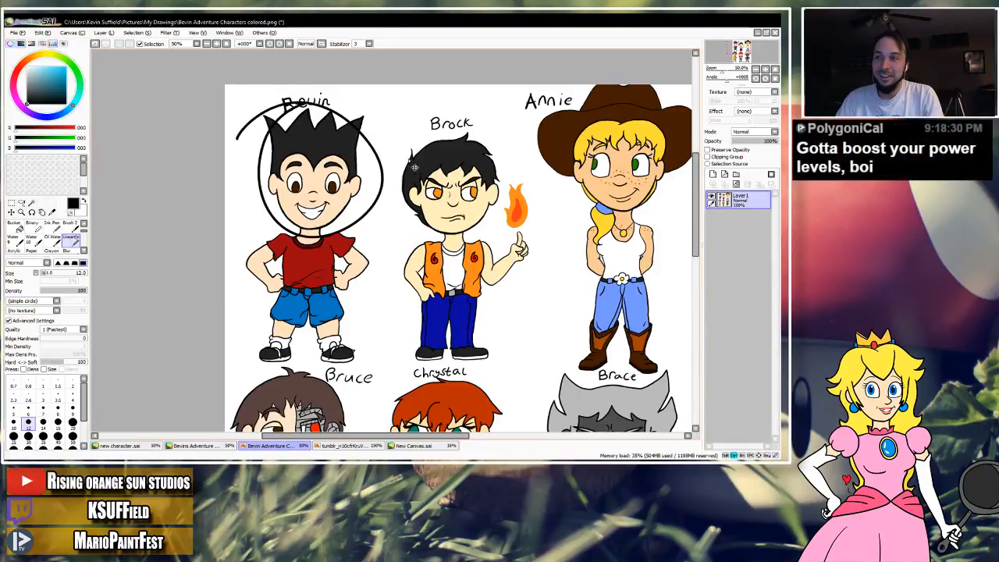
{"action": "key", "text": "ctrl+z"}
{"action": "left_click", "coordinate": [142, 446]}
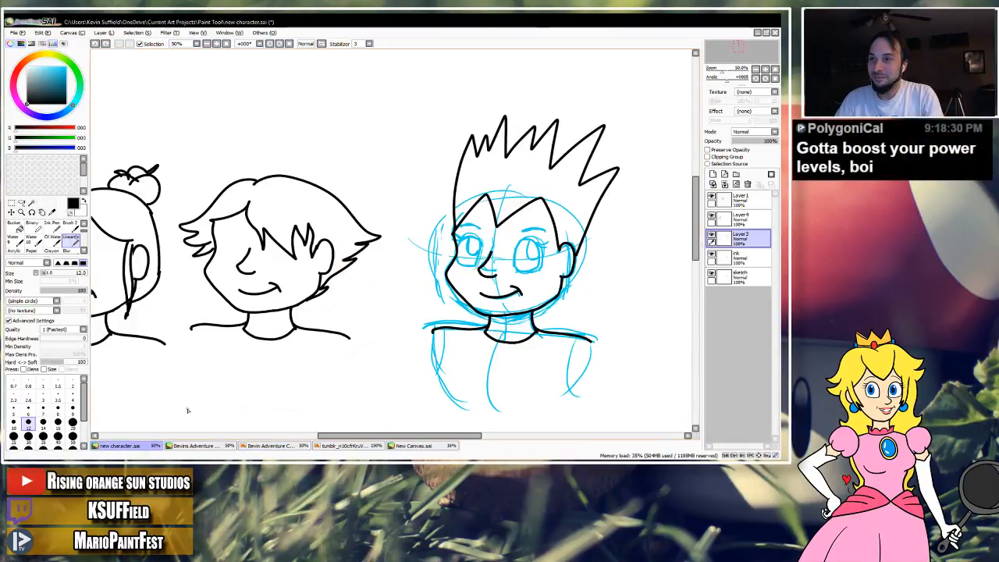
Undo the spiky hair and peaked hairline on the working head.
{"action": "mouse_move", "coordinate": [403, 227]}
{"action": "left_mouse_down"}
{"action": "mouse_move", "coordinate": [479, 249]}
{"action": "mouse_move", "coordinate": [463, 256]}
{"action": "left_mouse_up"}
{"action": "mouse_move", "coordinate": [503, 218]}
{"action": "left_mouse_down"}
{"action": "mouse_move", "coordinate": [479, 227]}
{"action": "mouse_move", "coordinate": [563, 230]}
{"action": "mouse_move", "coordinate": [392, 237]}
{"action": "left_mouse_up"}
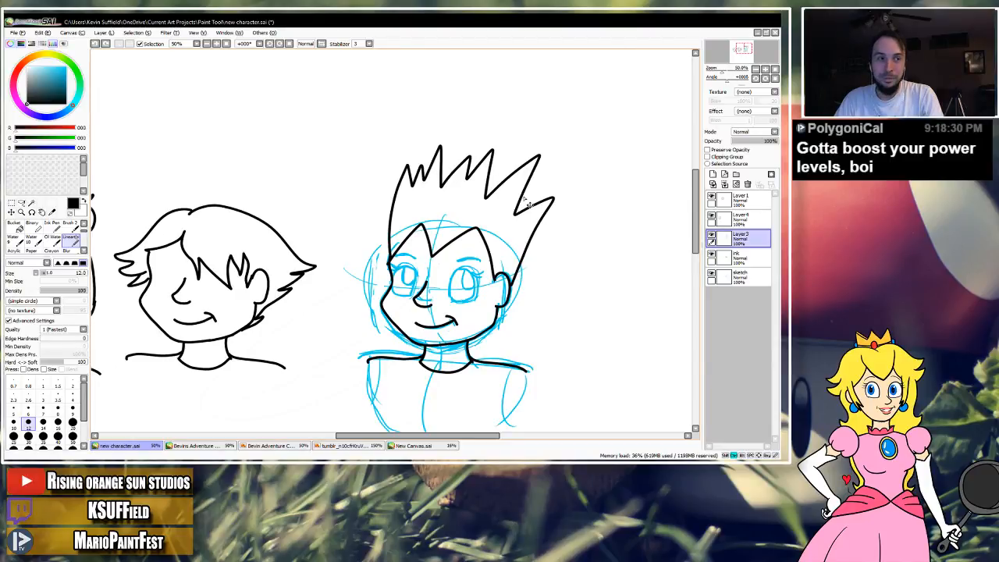
{"action": "mouse_move", "coordinate": [487, 227]}
{"action": "left_mouse_down"}
{"action": "mouse_move", "coordinate": [583, 219]}
{"action": "mouse_move", "coordinate": [492, 228]}
{"action": "left_mouse_up"}
{"action": "key", "text": "ctrl+z"}
{"action": "key", "text": "ctrl+z"}
Ink small choppy tufts at the working head's left temple and a short, rounded hair outline over the crown.
{"action": "left_click_drag", "start_coordinate": [440, 250], "coordinate": [416, 245]}
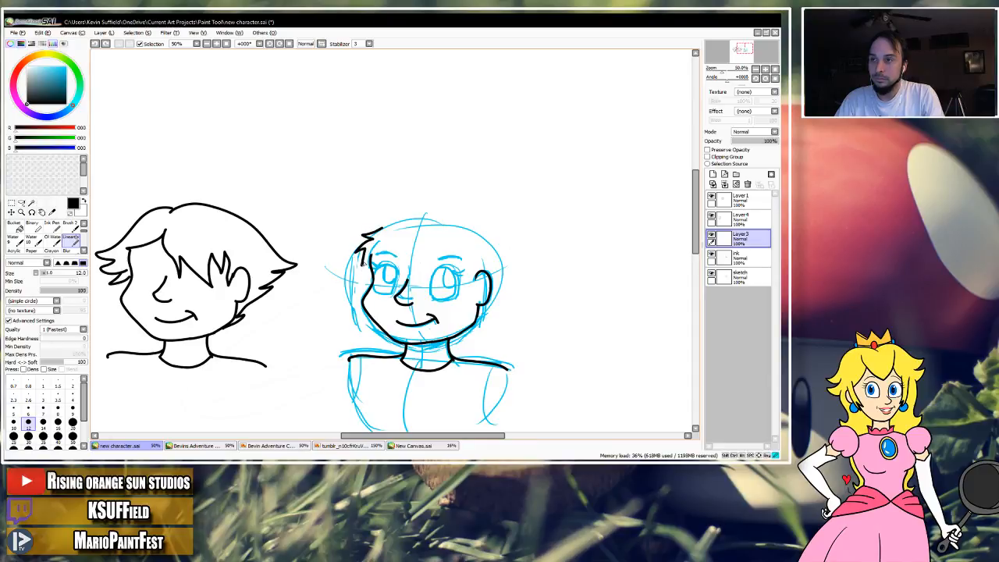
{"action": "left_click_drag", "start_coordinate": [372, 258], "coordinate": [370, 231]}
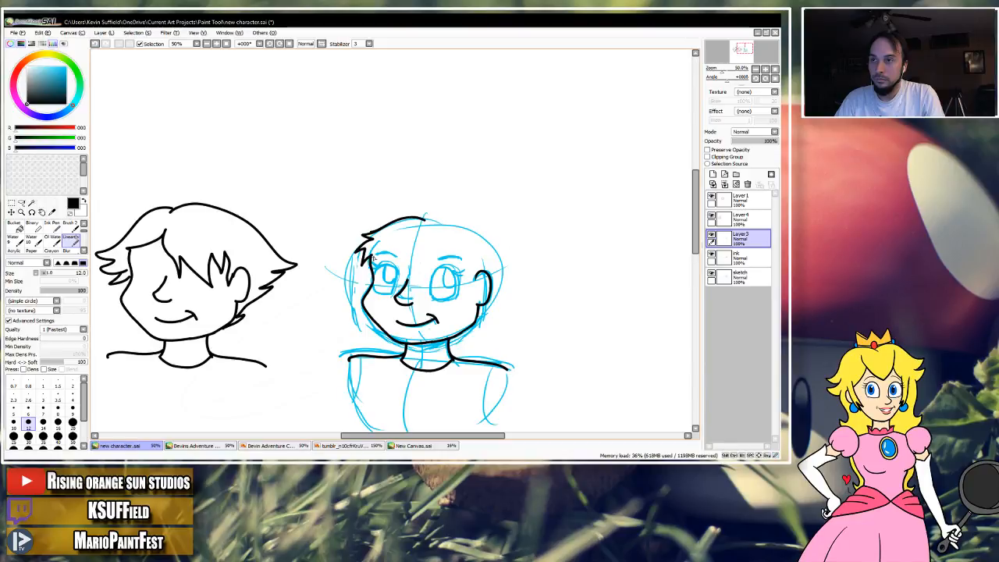
{"action": "left_click_drag", "start_coordinate": [372, 254], "coordinate": [415, 262]}
{"action": "key", "text": "ctrl+z"}
{"action": "left_click_drag", "start_coordinate": [449, 221], "coordinate": [482, 236]}
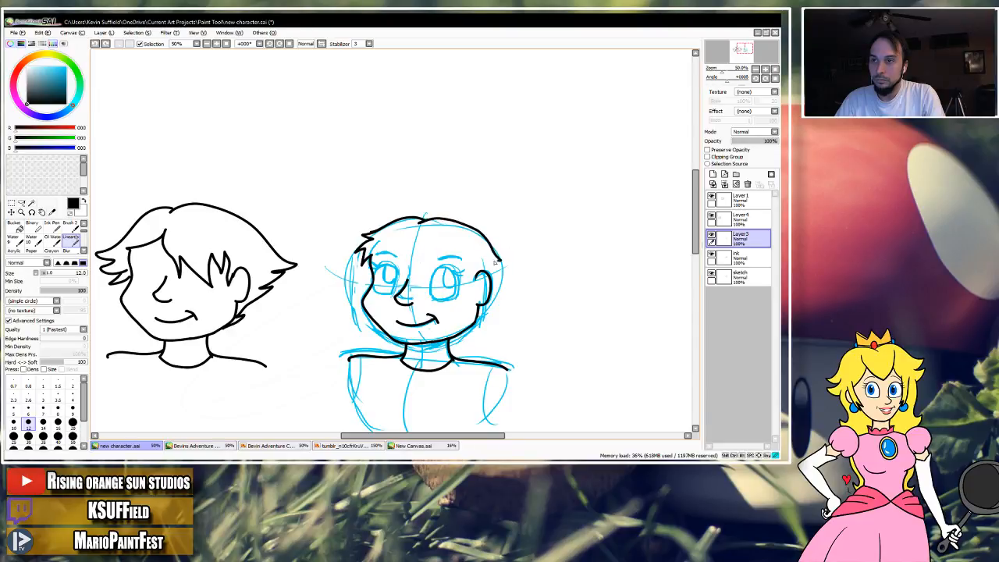
Ink short jagged hair behind the ear, a sideburn in front of it, and a spiky fringe across the forehead.
{"action": "mouse_move", "coordinate": [499, 270]}
{"action": "left_mouse_down"}
{"action": "mouse_move", "coordinate": [501, 286]}
{"action": "mouse_move", "coordinate": [473, 328]}
{"action": "left_mouse_up"}
{"action": "mouse_move", "coordinate": [418, 278]}
{"action": "left_mouse_down"}
{"action": "mouse_move", "coordinate": [426, 254]}
{"action": "mouse_move", "coordinate": [477, 261]}
{"action": "left_mouse_up"}
{"action": "key", "text": "ctrl+z"}
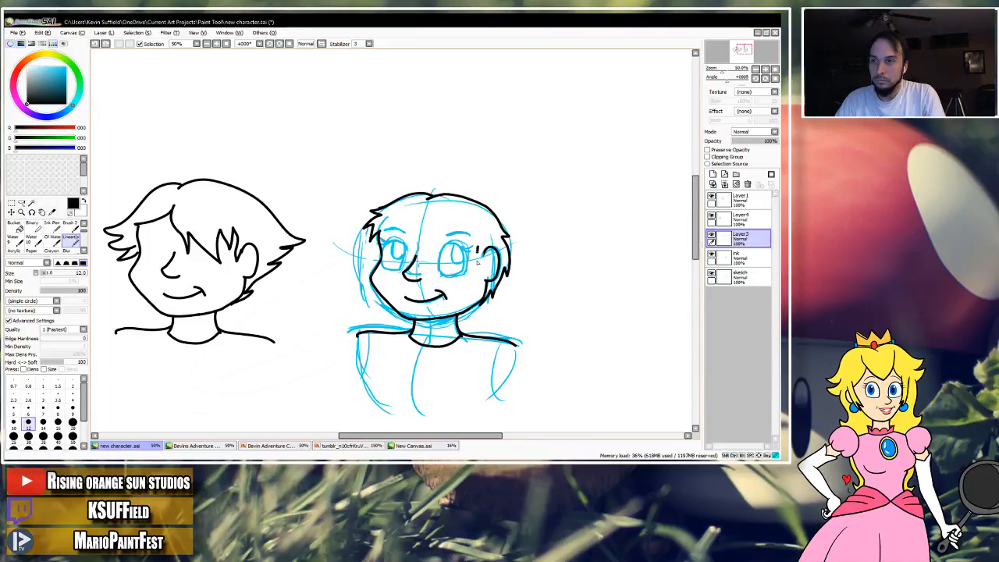
{"action": "key", "text": "ctrl+z"}
{"action": "mouse_move", "coordinate": [446, 225]}
{"action": "left_mouse_down"}
{"action": "mouse_move", "coordinate": [439, 244]}
{"action": "mouse_move", "coordinate": [436, 232]}
{"action": "left_mouse_up"}
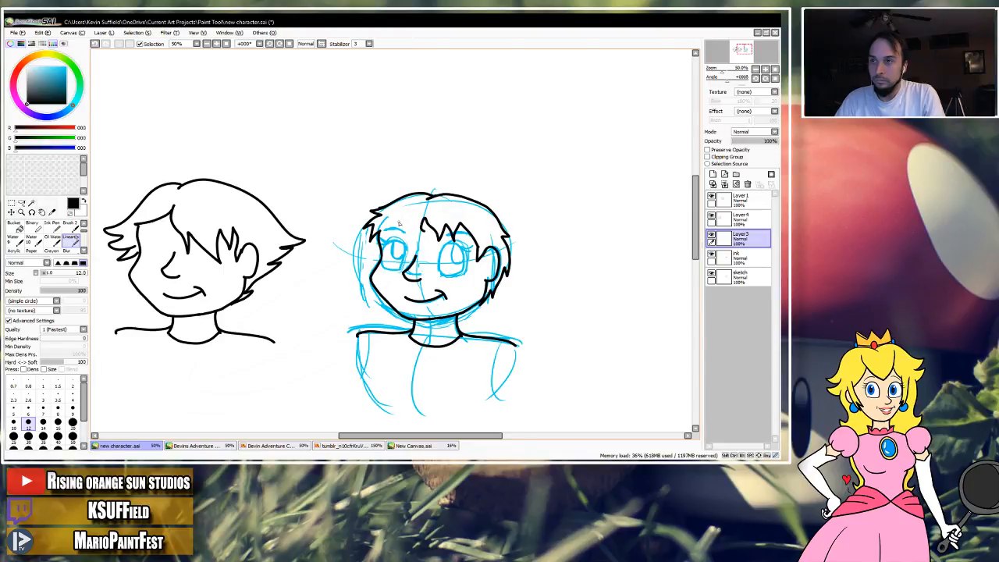
{"action": "mouse_move", "coordinate": [395, 226]}
{"action": "left_mouse_down"}
{"action": "mouse_move", "coordinate": [407, 239]}
{"action": "mouse_move", "coordinate": [413, 218]}
{"action": "mouse_move", "coordinate": [445, 258]}
{"action": "mouse_move", "coordinate": [428, 281]}
{"action": "left_mouse_up"}
{"action": "left_click_drag", "start_coordinate": [518, 228], "coordinate": [591, 248]}
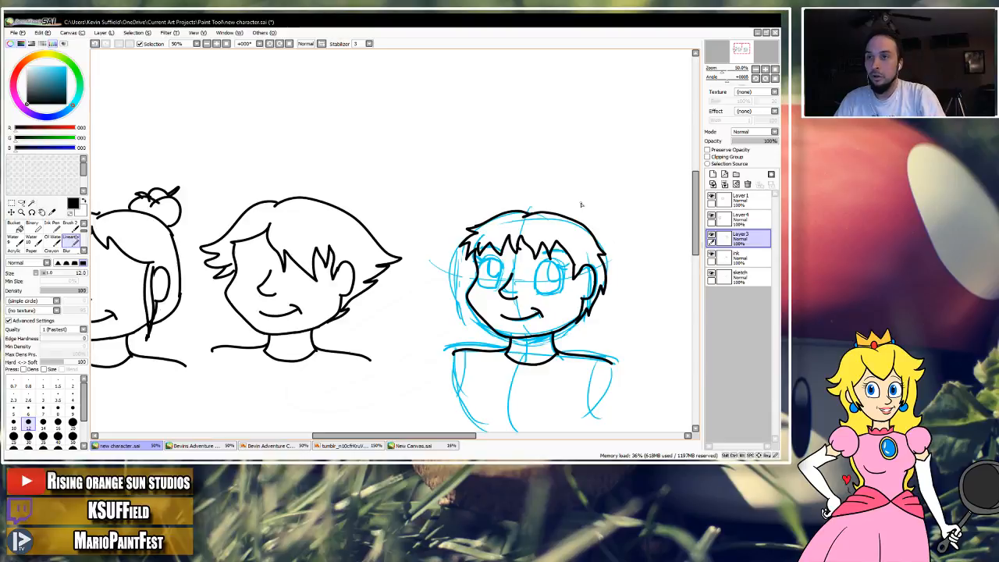
{"action": "mouse_move", "coordinate": [515, 281]}
{"action": "left_mouse_down"}
{"action": "mouse_move", "coordinate": [617, 266]}
{"action": "mouse_move", "coordinate": [596, 256]}
{"action": "mouse_move", "coordinate": [477, 289]}
{"action": "mouse_move", "coordinate": [579, 271]}
{"action": "mouse_move", "coordinate": [478, 287]}
{"action": "mouse_move", "coordinate": [525, 286]}
{"action": "left_mouse_up"}
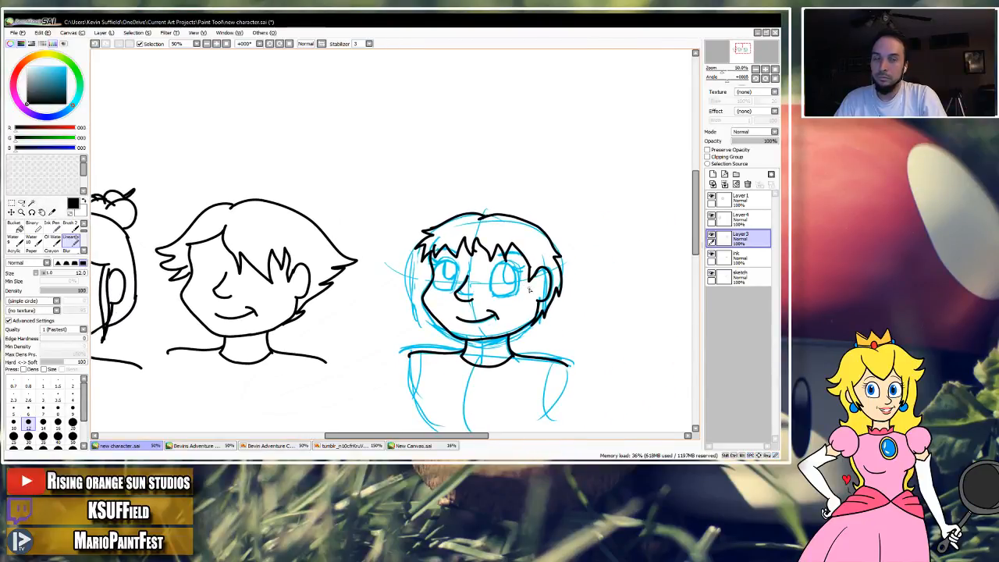
{"action": "key", "text": "alt+Tab"}
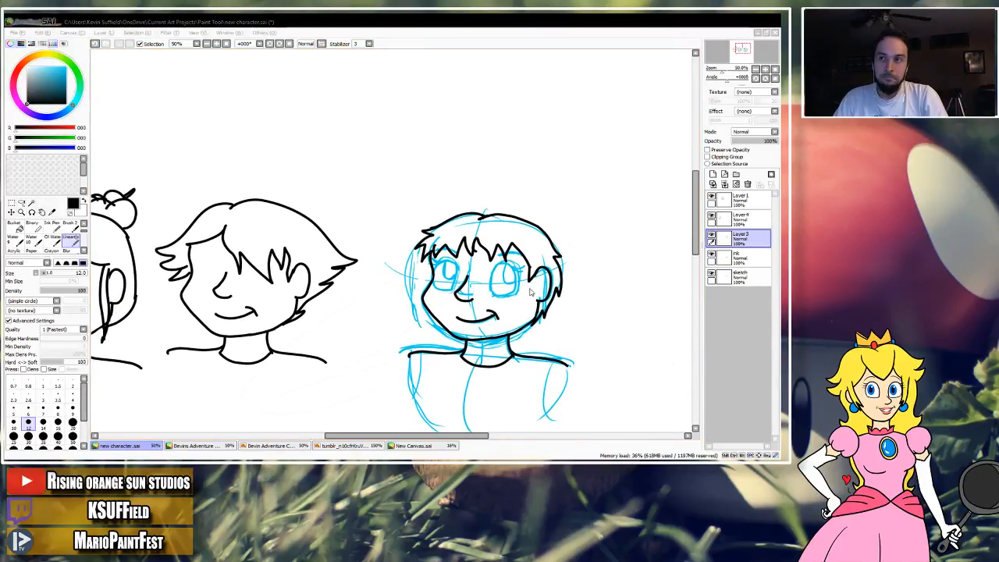
{"action": "key", "text": "alt+Tab"}
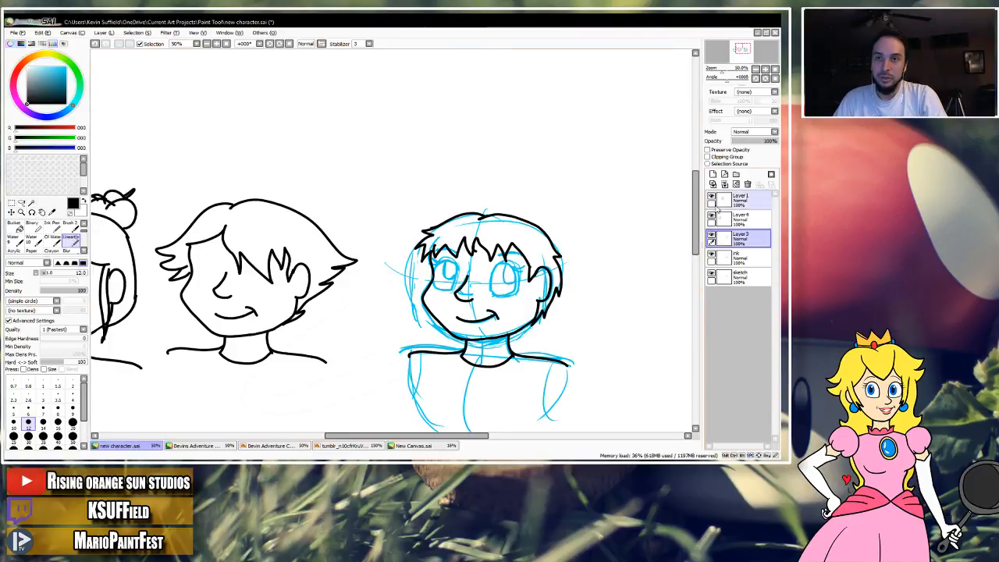
{"action": "left_click_drag", "start_coordinate": [596, 292], "coordinate": [586, 261]}
{"action": "mouse_move", "coordinate": [500, 257]}
{"action": "left_mouse_down"}
{"action": "mouse_move", "coordinate": [593, 256]}
{"action": "mouse_move", "coordinate": [493, 257]}
{"action": "mouse_move", "coordinate": [514, 251]}
{"action": "left_mouse_up"}
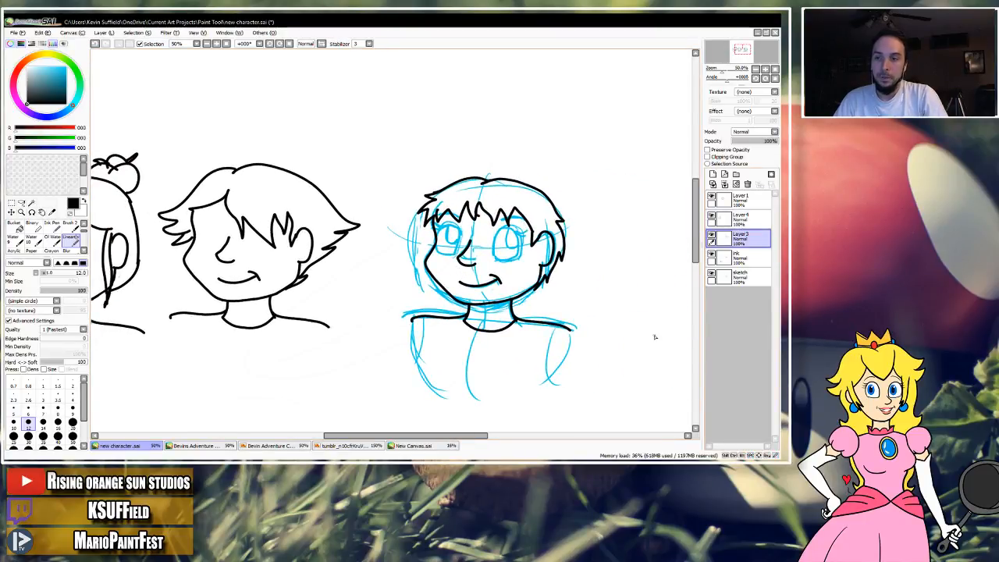
Merge Layer3 down into the ink layer and select the short-haired head down to its shoulders.
{"action": "left_click", "coordinate": [12, 211]}
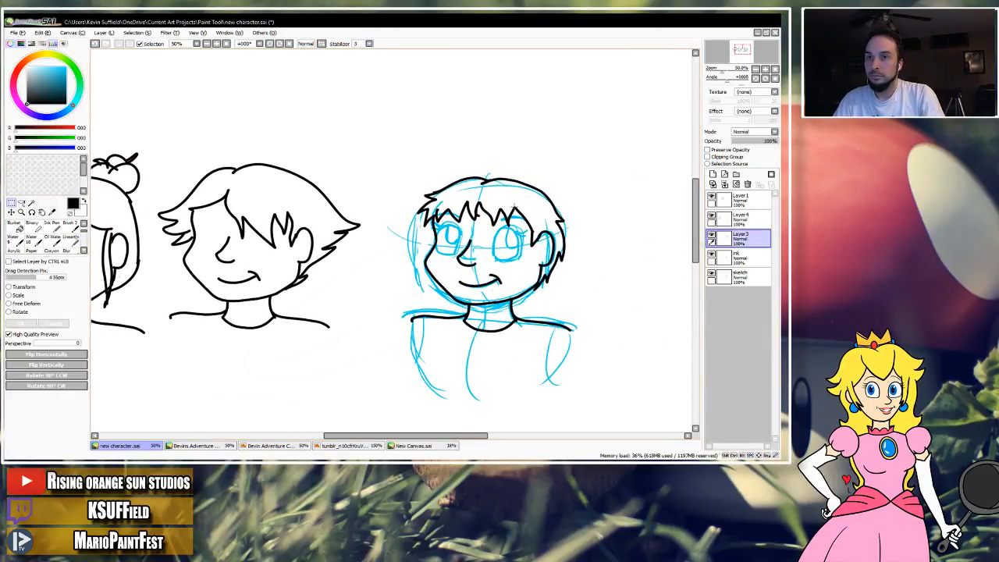
{"action": "left_click", "coordinate": [724, 184]}
{"action": "left_click_drag", "start_coordinate": [401, 153], "coordinate": [598, 344]}
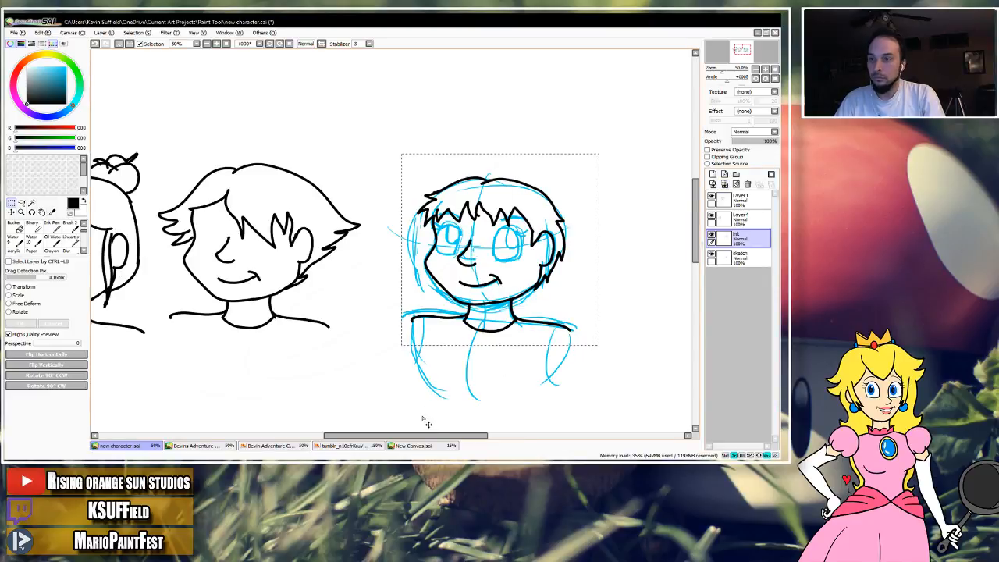
Switch to New Canvas.sai, undo its earlier contents, and place the copied short-haired head on the empty canvas.
{"action": "left_click", "coordinate": [413, 445]}
{"action": "key", "text": "ctrl+z"}
{"action": "key", "text": "ctrl+z"}
{"action": "key", "text": "ctrl+z"}
{"action": "key", "text": "ctrl+z"}
{"action": "key", "text": "ctrl+z"}
{"action": "key", "text": "ctrl+z"}
{"action": "key", "text": "ctrl+z"}
{"action": "key", "text": "ctrl+z"}
{"action": "key", "text": "ctrl+z"}
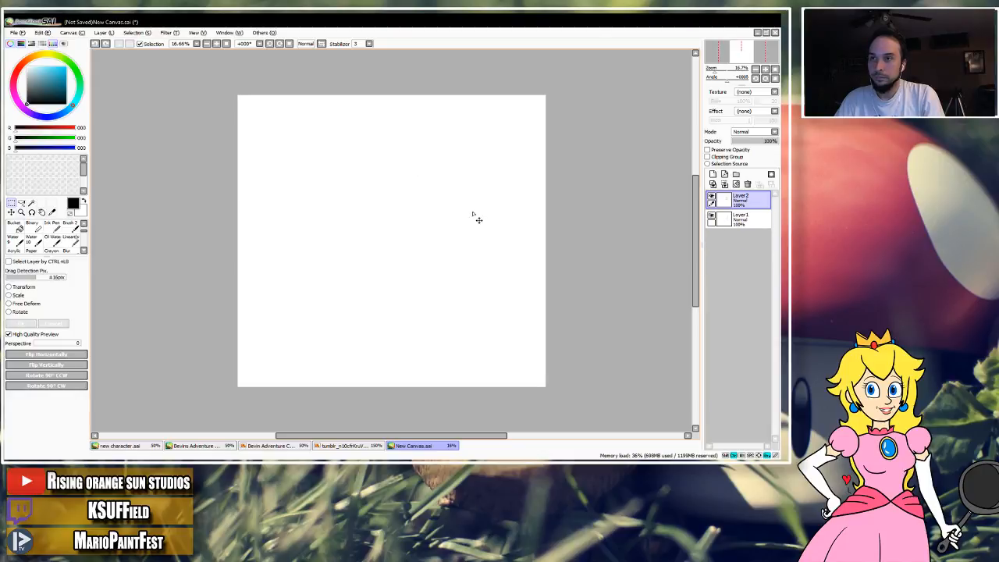
{"action": "key", "text": "ctrl+y"}
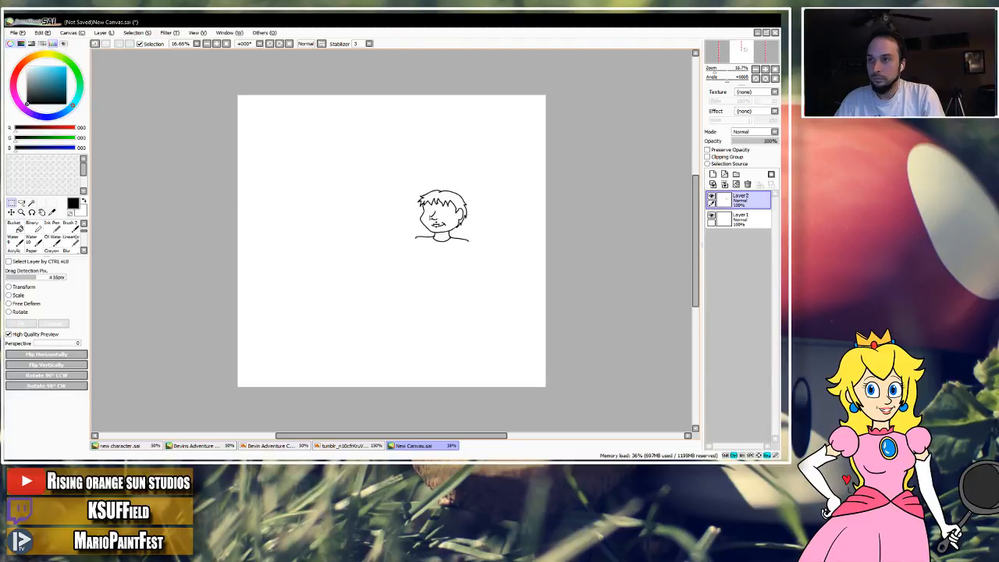